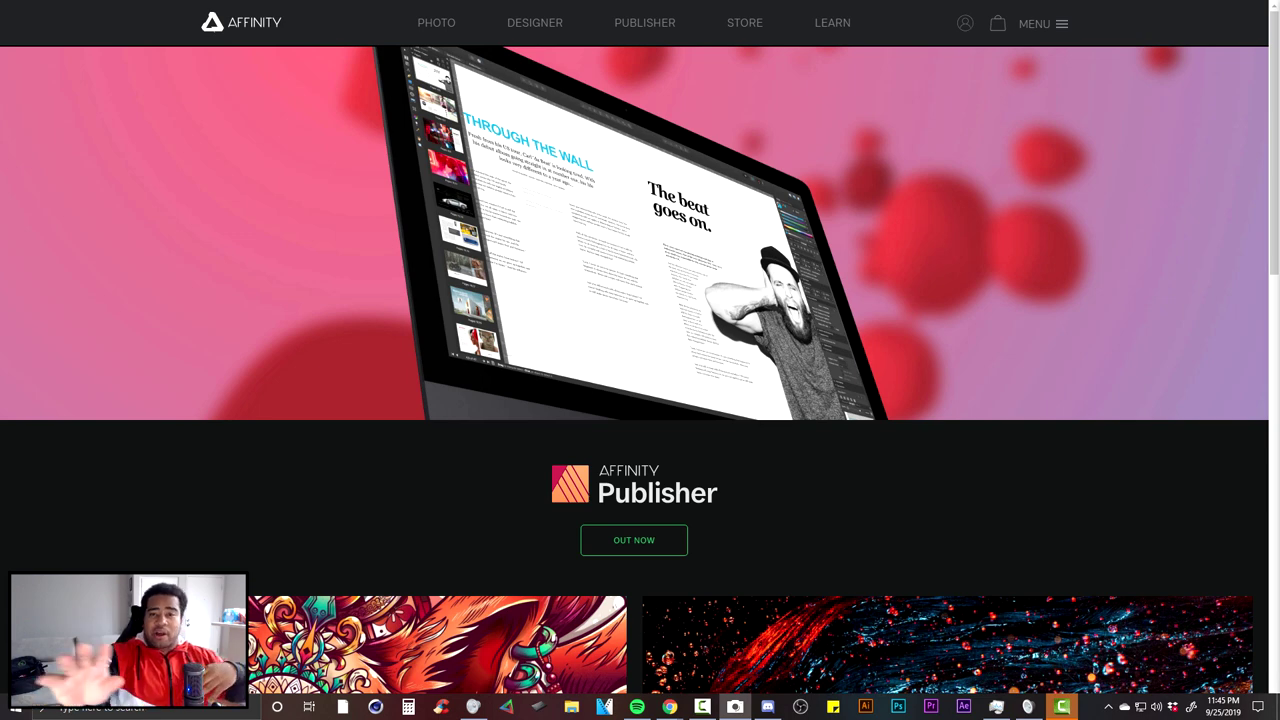
# Look up the purchase and free trial options for Affinity Designer in the Affinity store
pyautogui.click(742, 23)
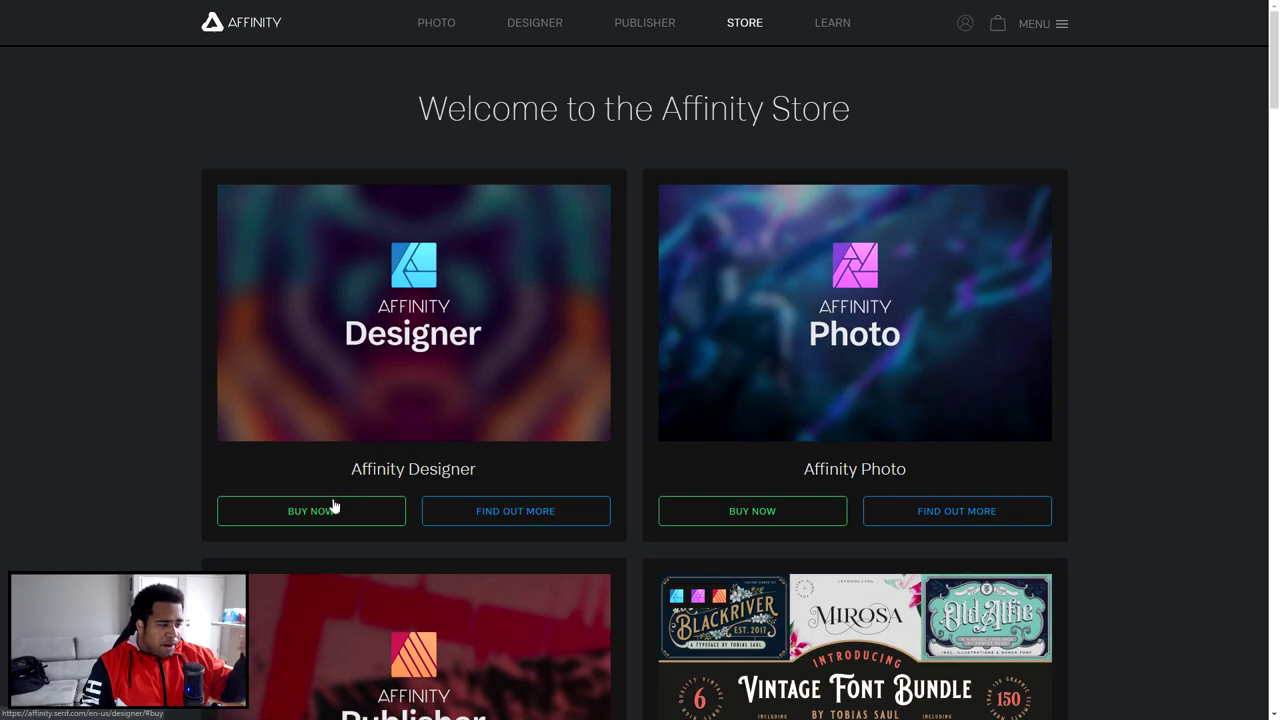
pyautogui.click(319, 520)
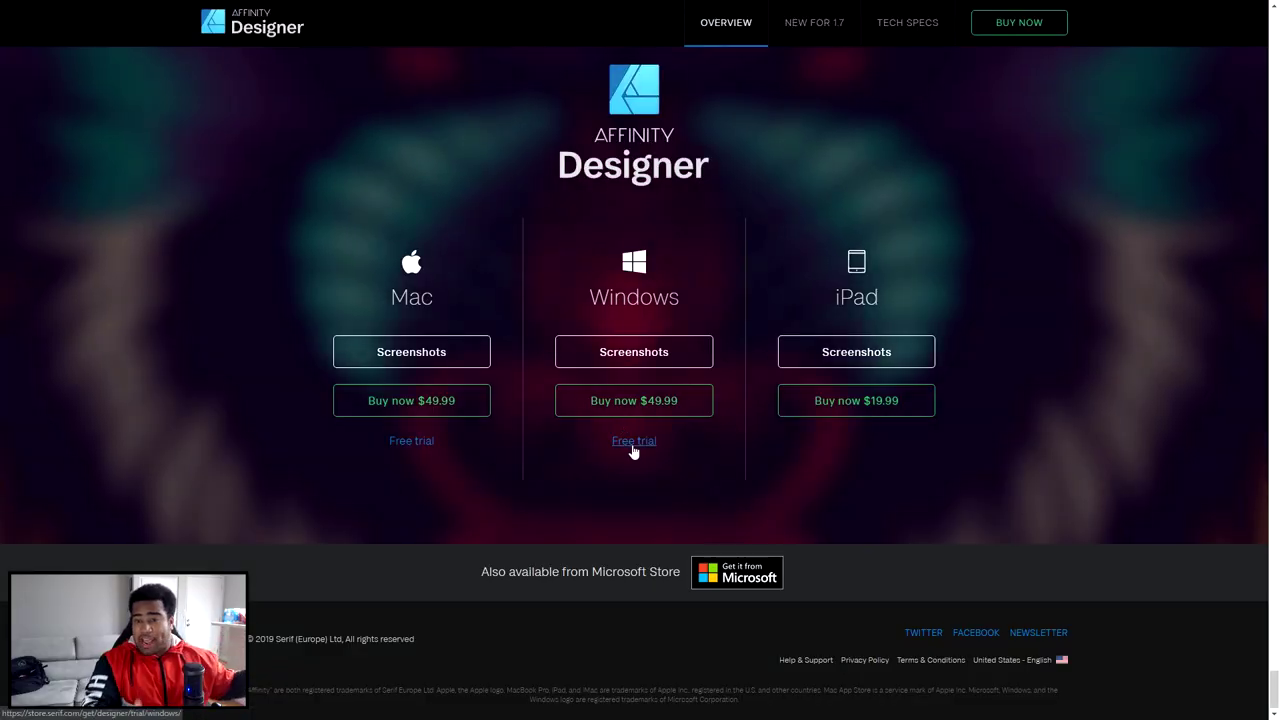
pyautogui.click(246, 30)
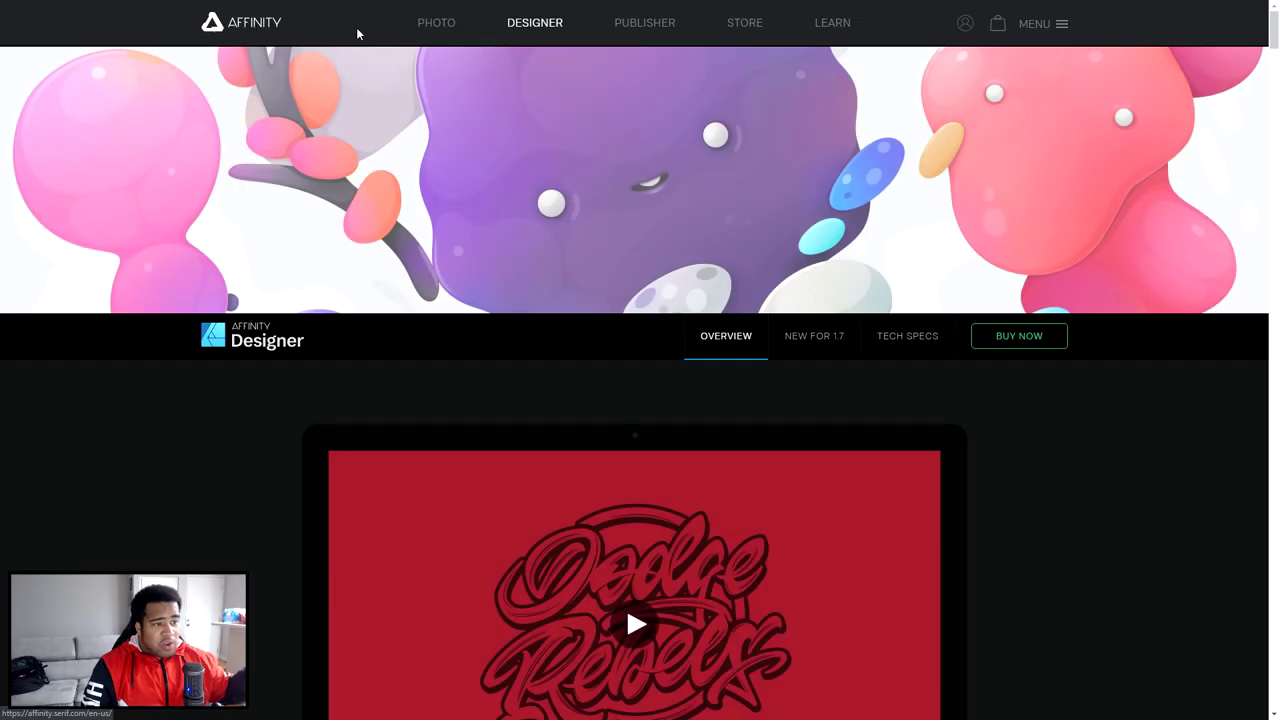
# Browse the full list of Affinity Designer desktop tutorial videos in the site's Learn section
pyautogui.click(822, 24)
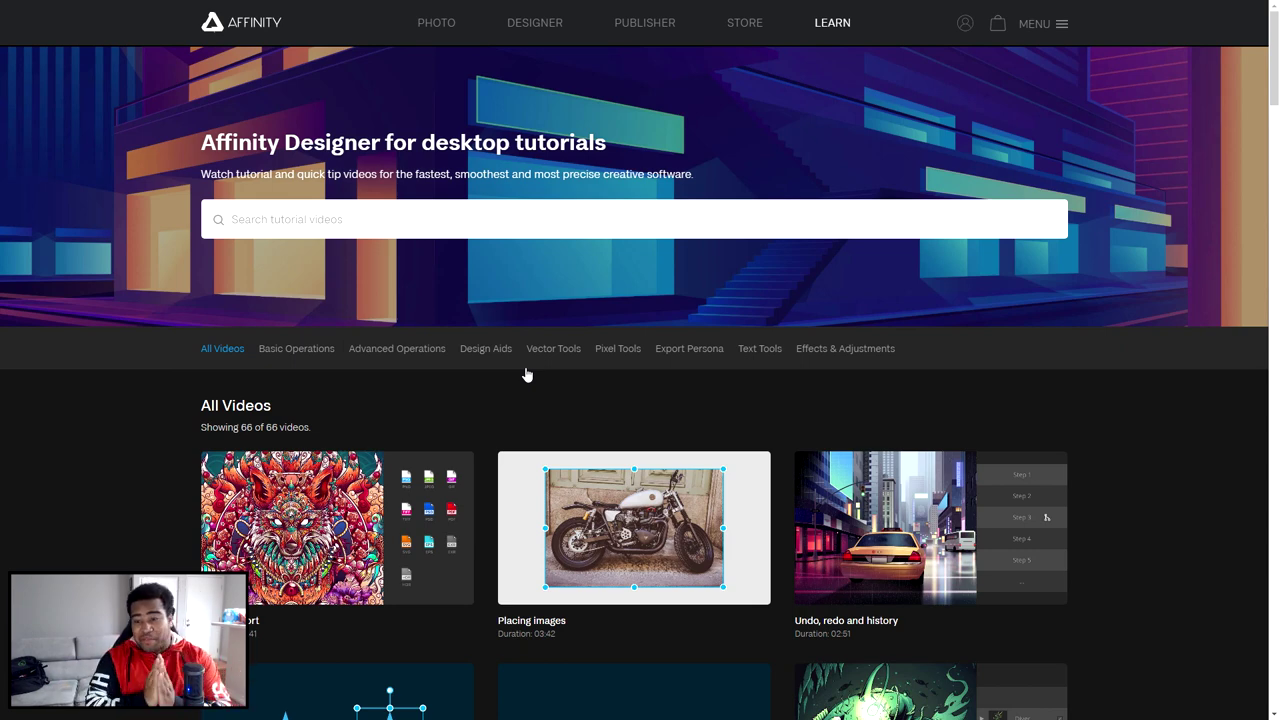
pyautogui.scroll(-5, 500, 375)
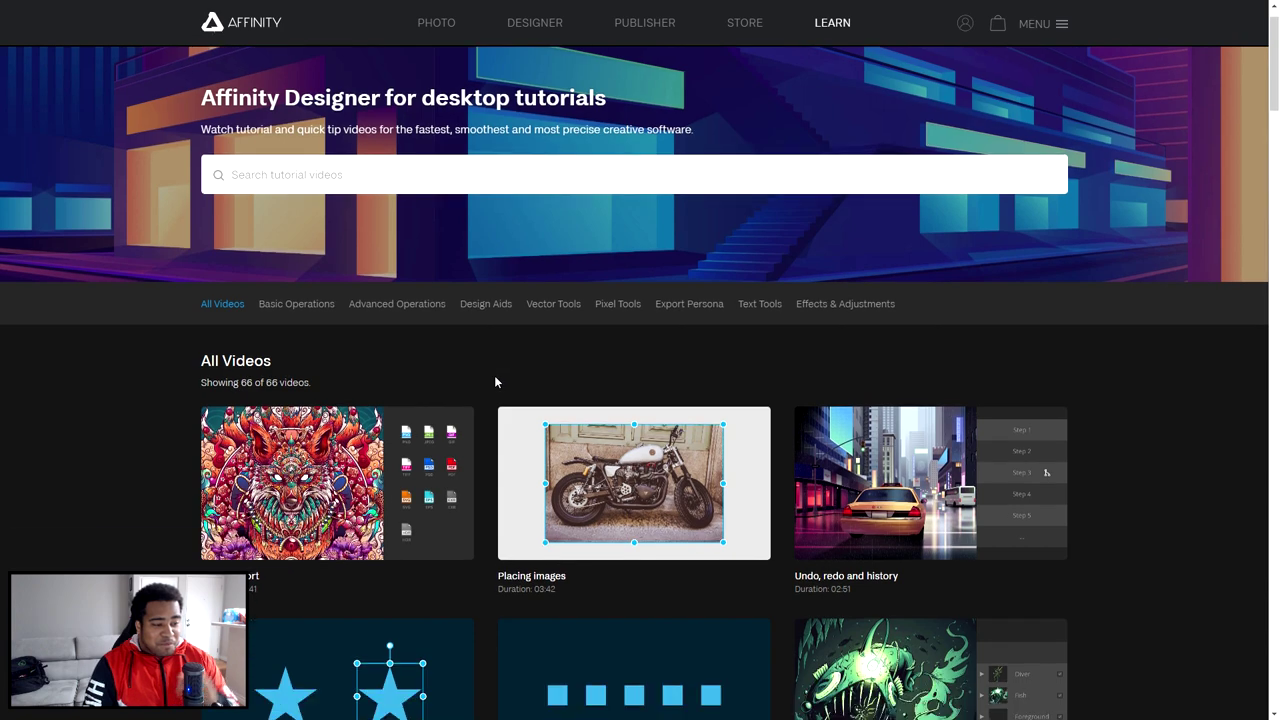
pyautogui.scroll(-1, 494, 380)
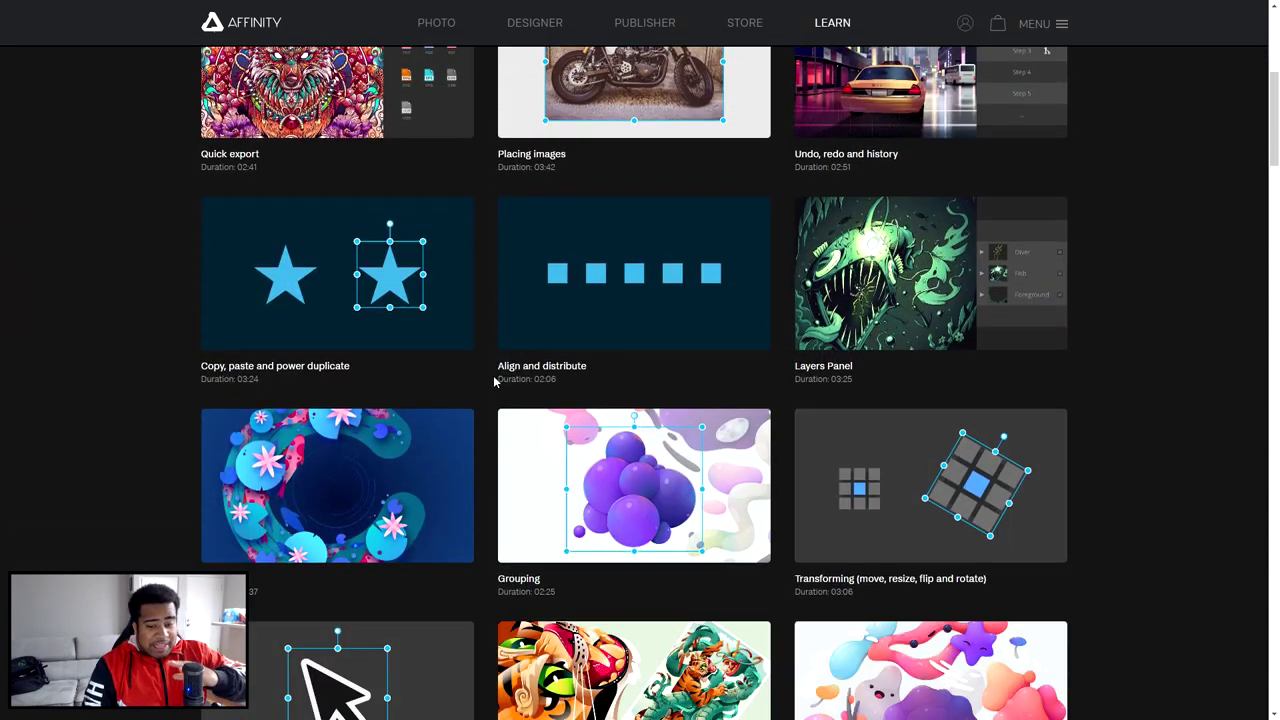
pyautogui.scroll(-3, 480, 388)
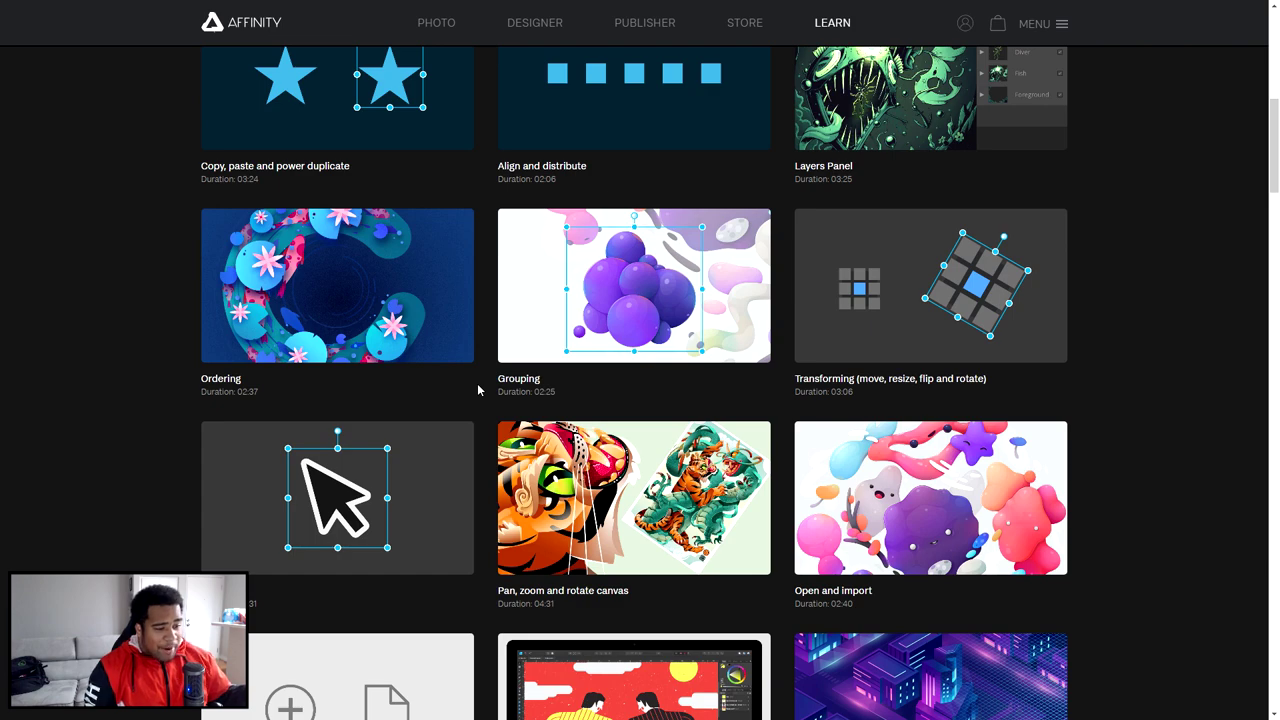
pyautogui.scroll(-15, 1094, 345)
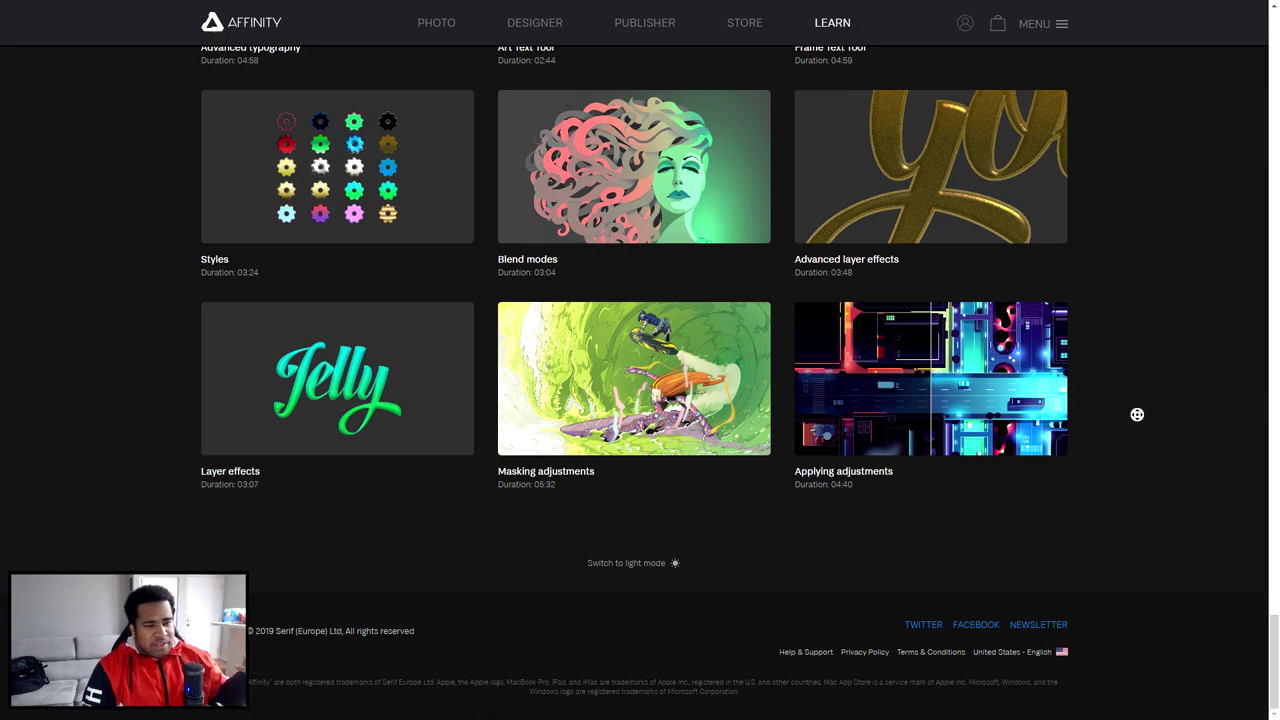
pyautogui.scroll(15, 1136, 404)
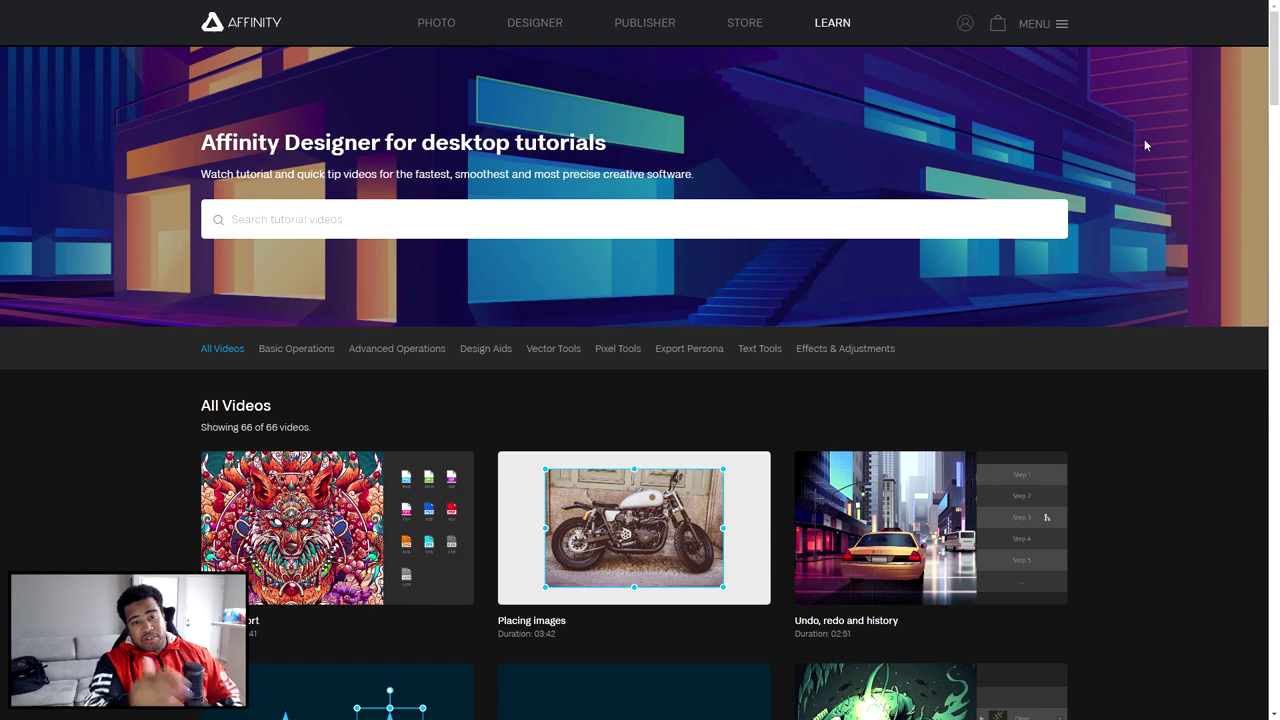
pyautogui.click(258, 30)
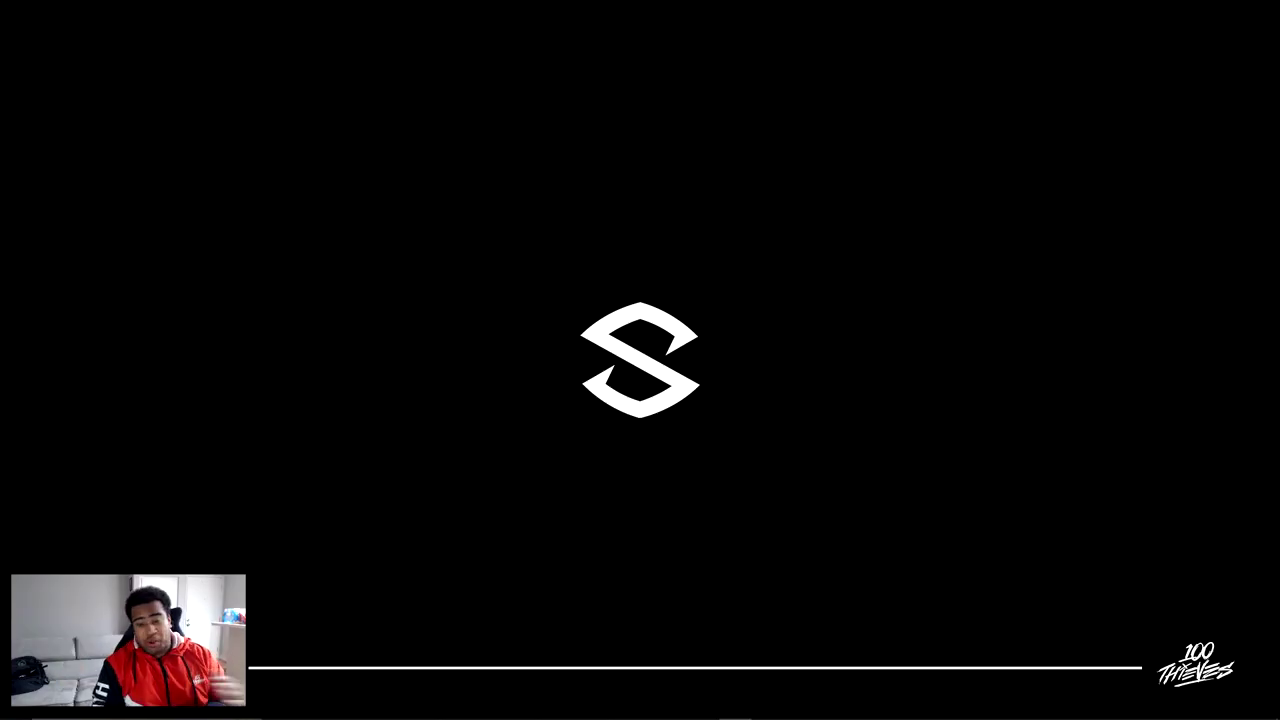
# Launch Affinity Designer and continue with its free trial
pyautogui.click(16, 706)
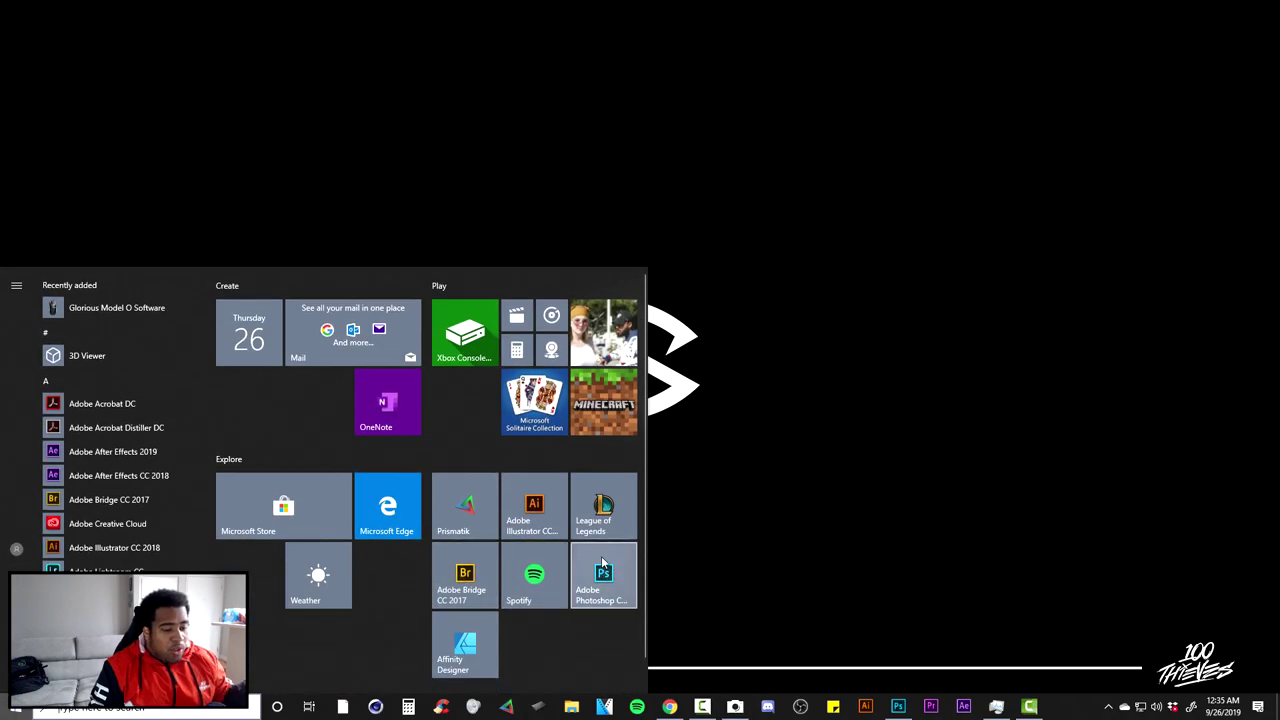
pyautogui.click(463, 645)
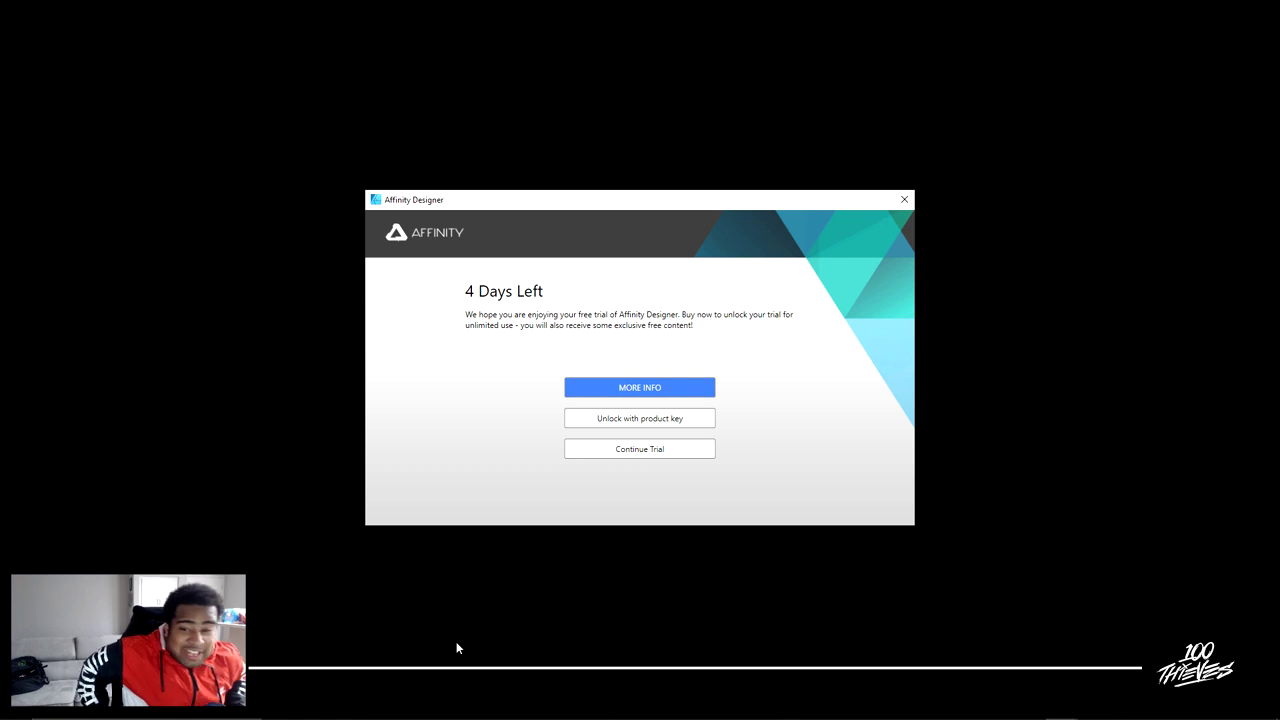
pyautogui.click(640, 449)
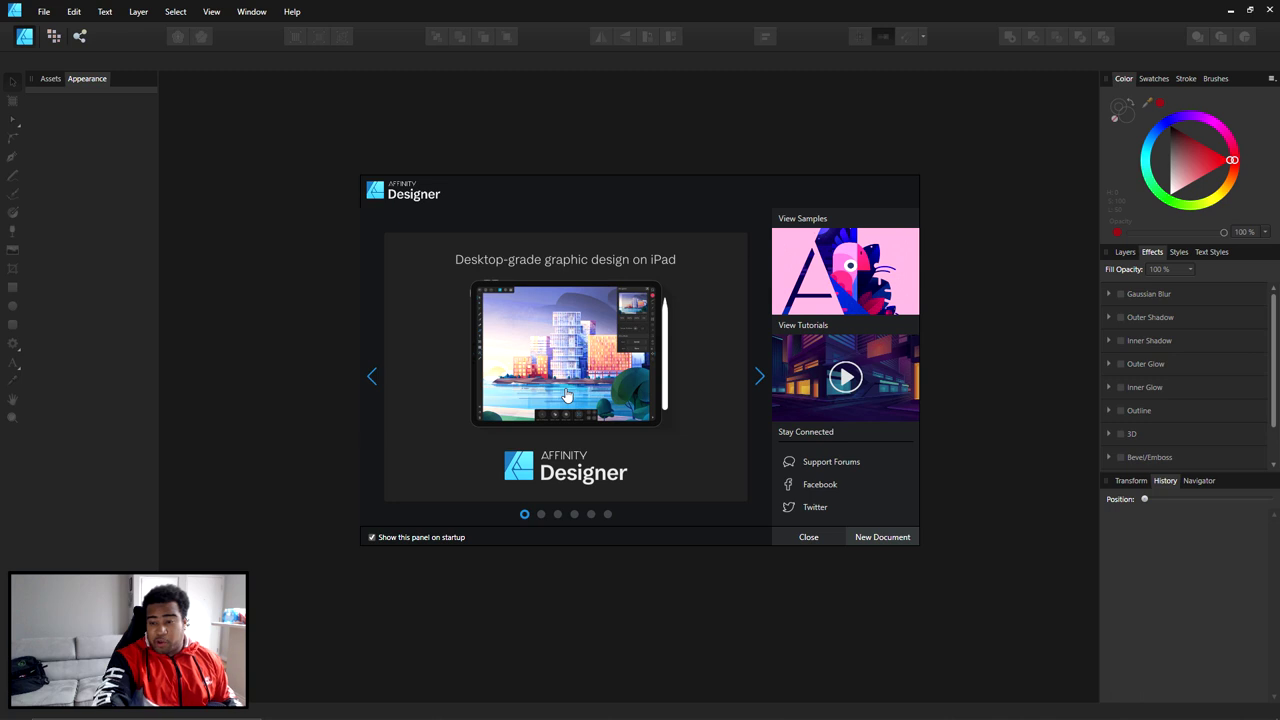
# Create a new print document, 3000 pt wide and 1000 pt high, at 300 DPI in RGB/8
pyautogui.click(894, 536)
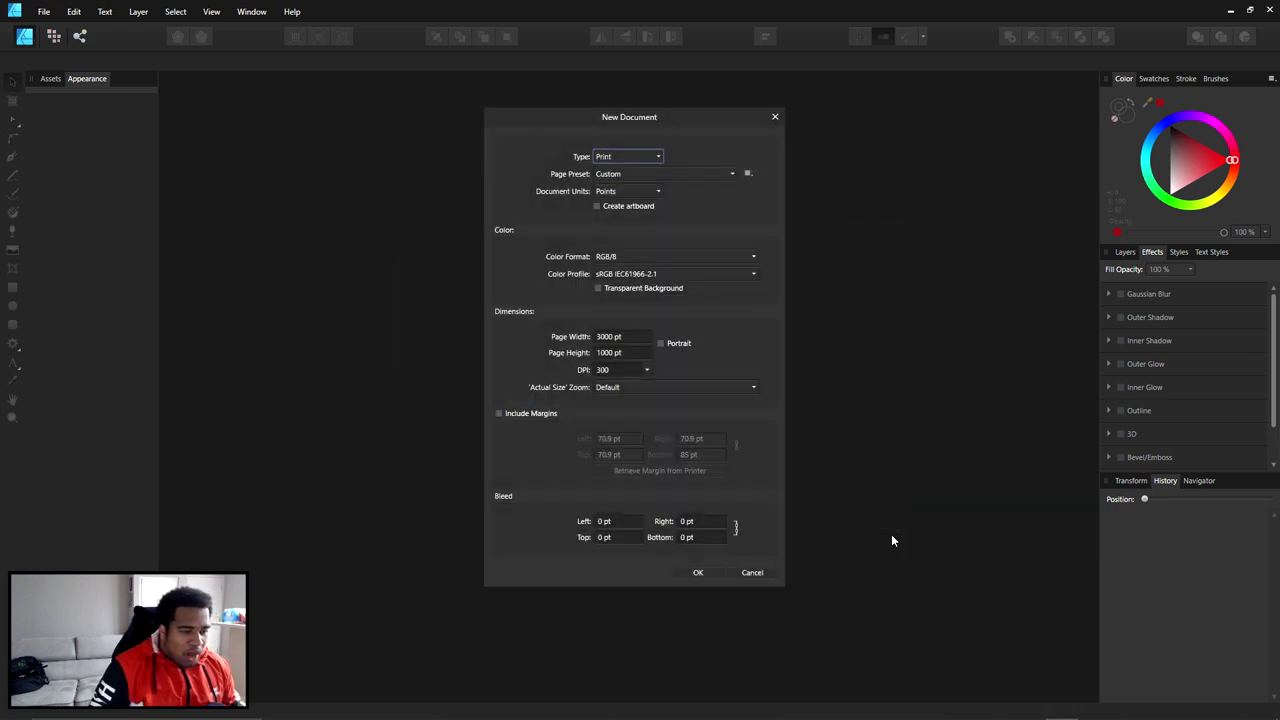
pyautogui.click(637, 342)
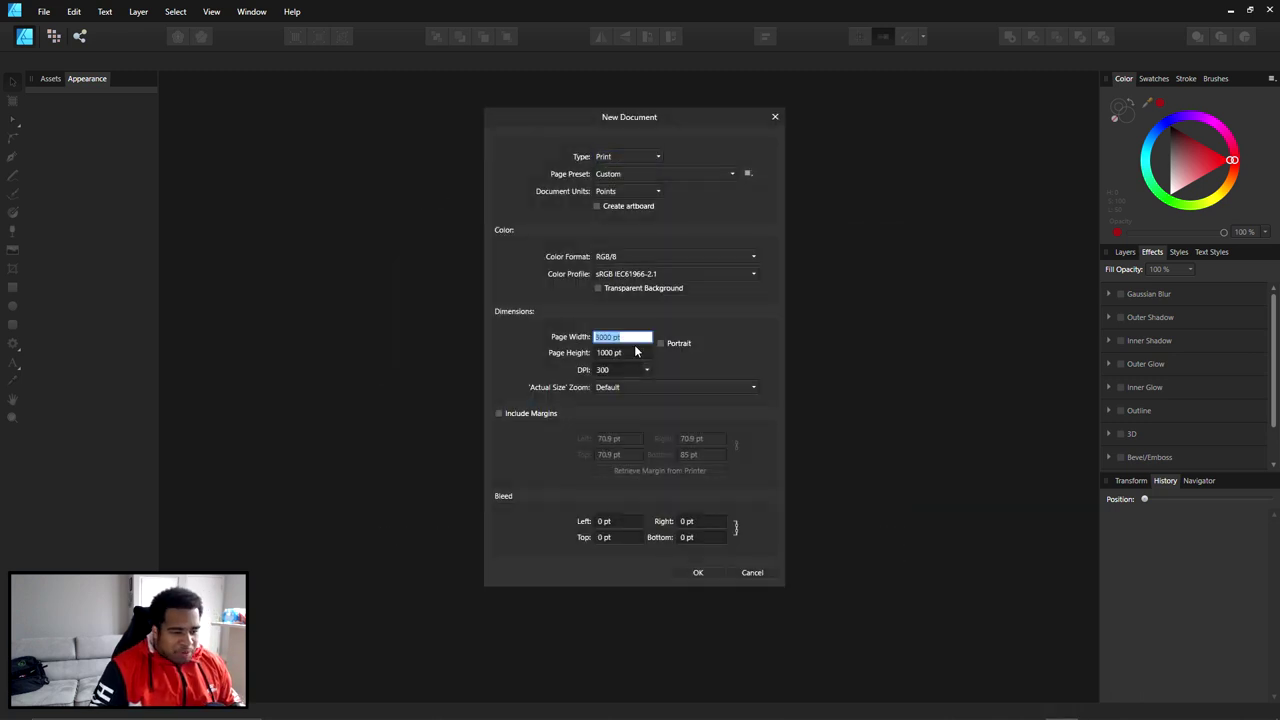
pyautogui.click(703, 572)
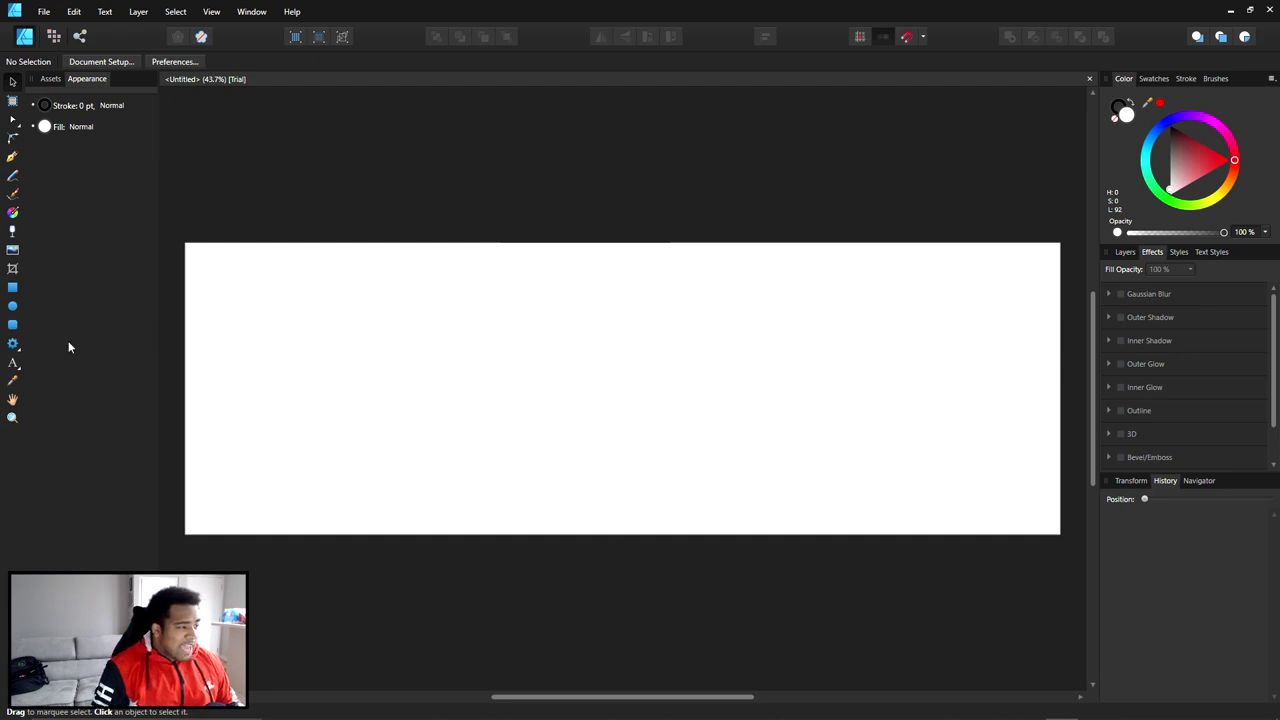
# Draw a 12-tooth cog with the Cog Tool near the middle of the page
pyautogui.click(20, 344)
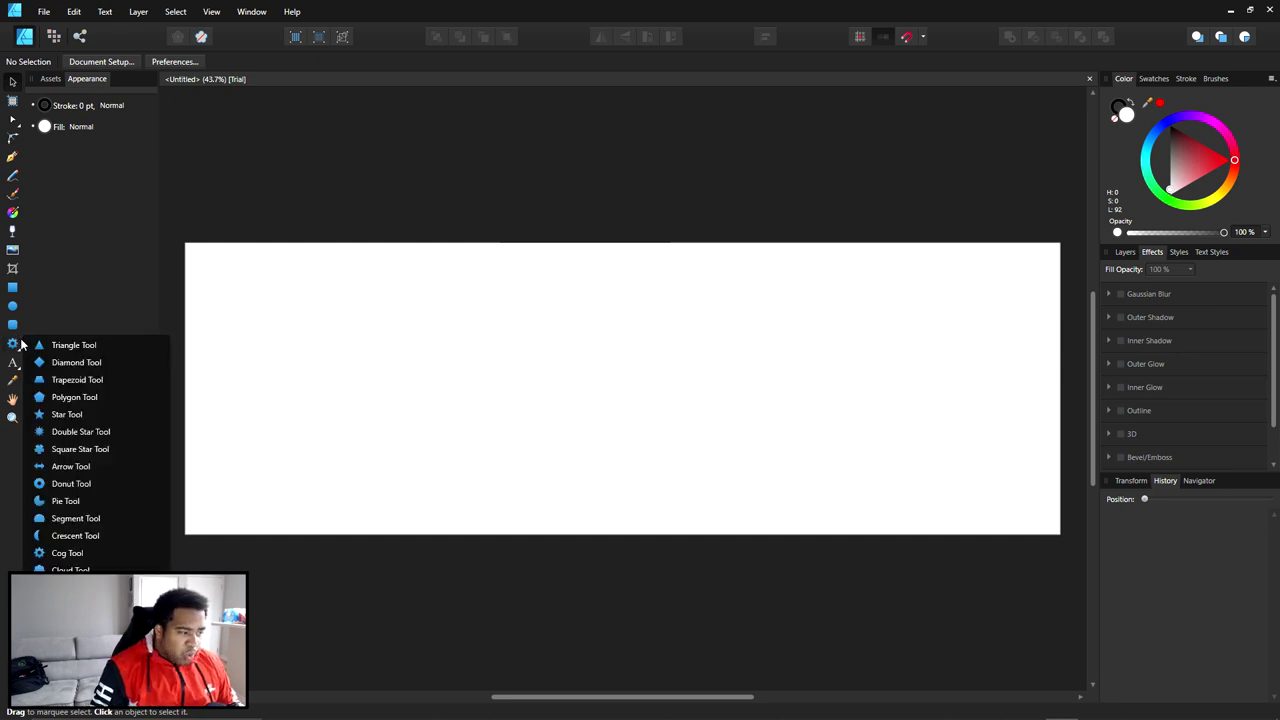
pyautogui.click(67, 553)
pyautogui.moveTo(559, 311); pyautogui.dragTo(703, 497)
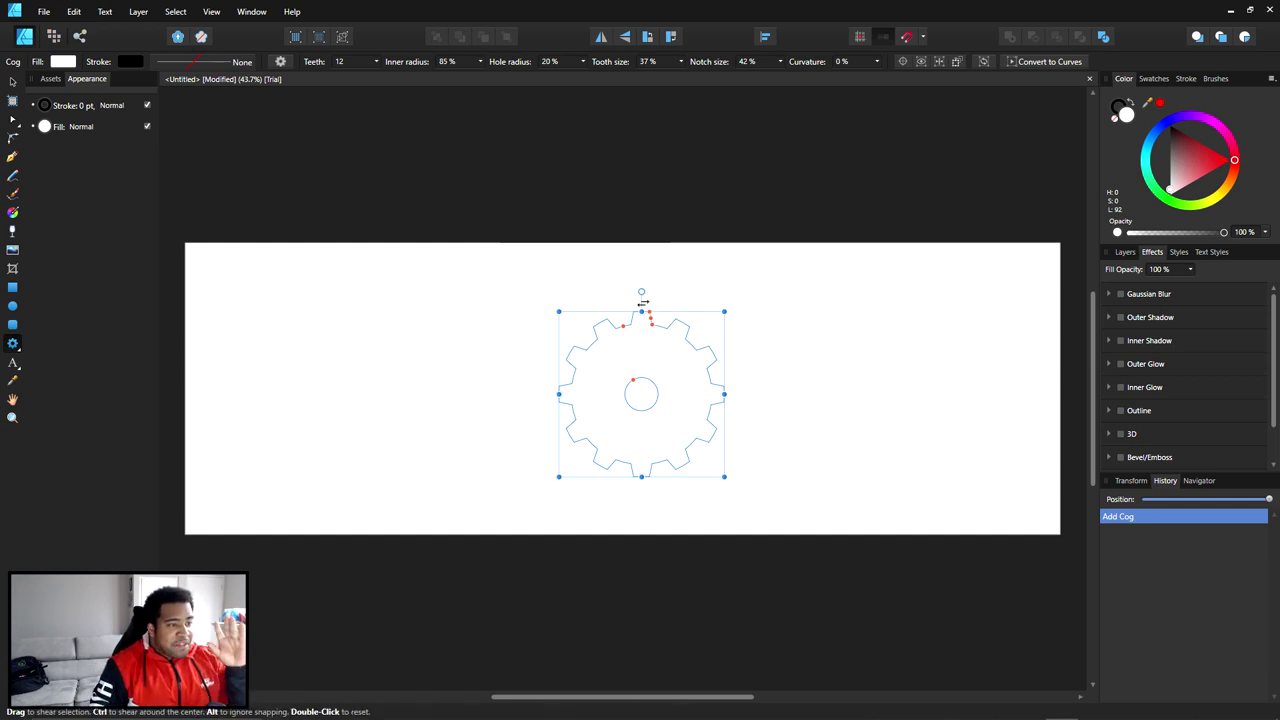
# Set both the hole radius and the inner radius of the cog to 56%
pyautogui.scroll(1, 634, 371)
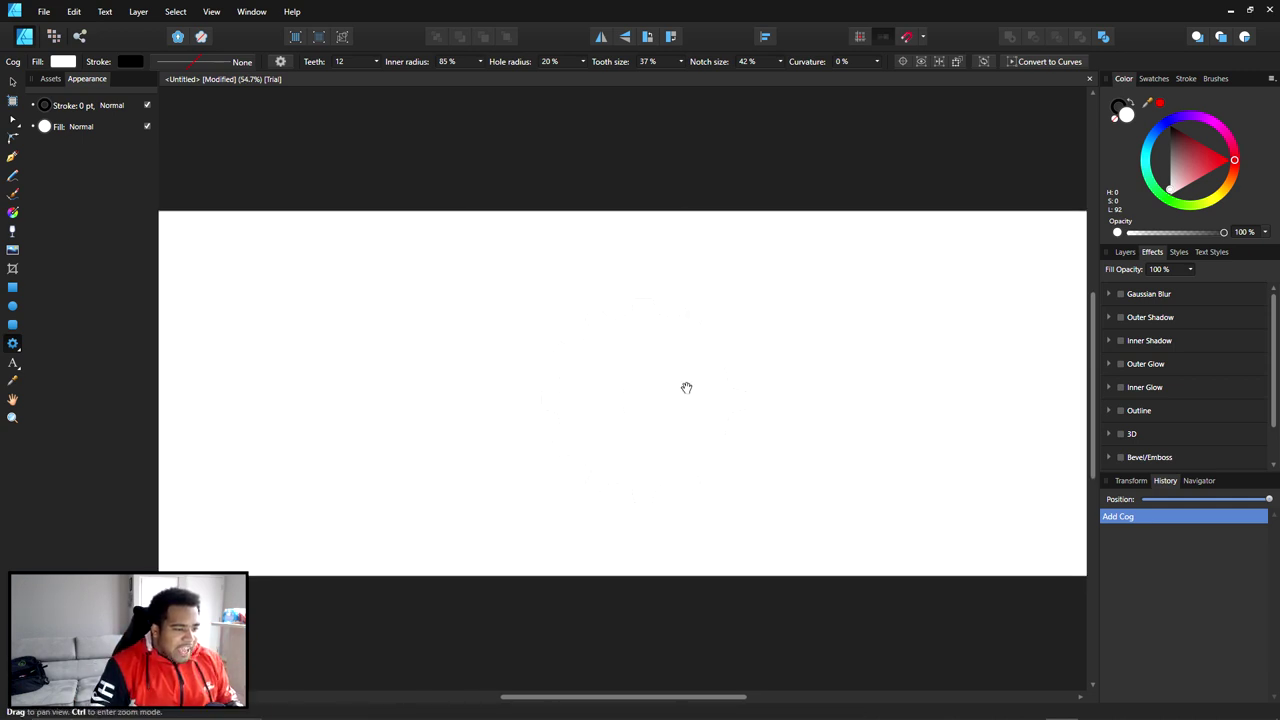
pyautogui.moveTo(631, 386); pyautogui.dragTo(615, 345)
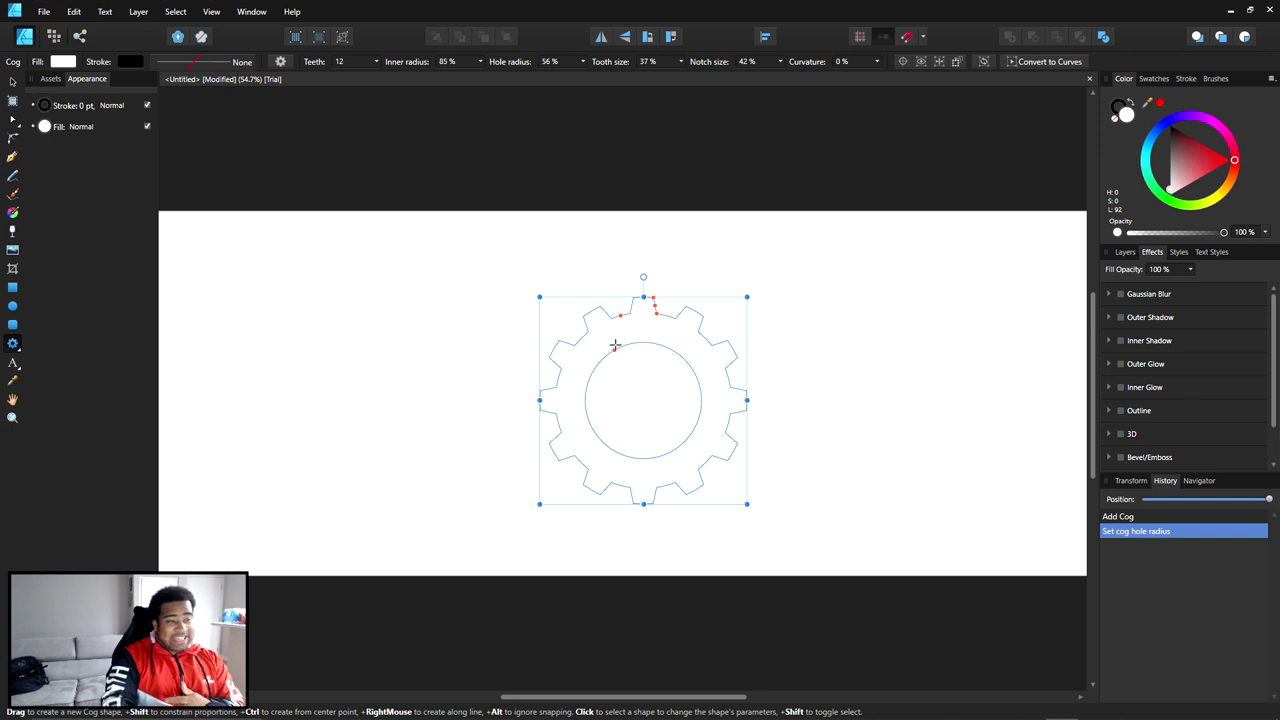
pyautogui.moveTo(481, 62); pyautogui.dragTo(421, 76)
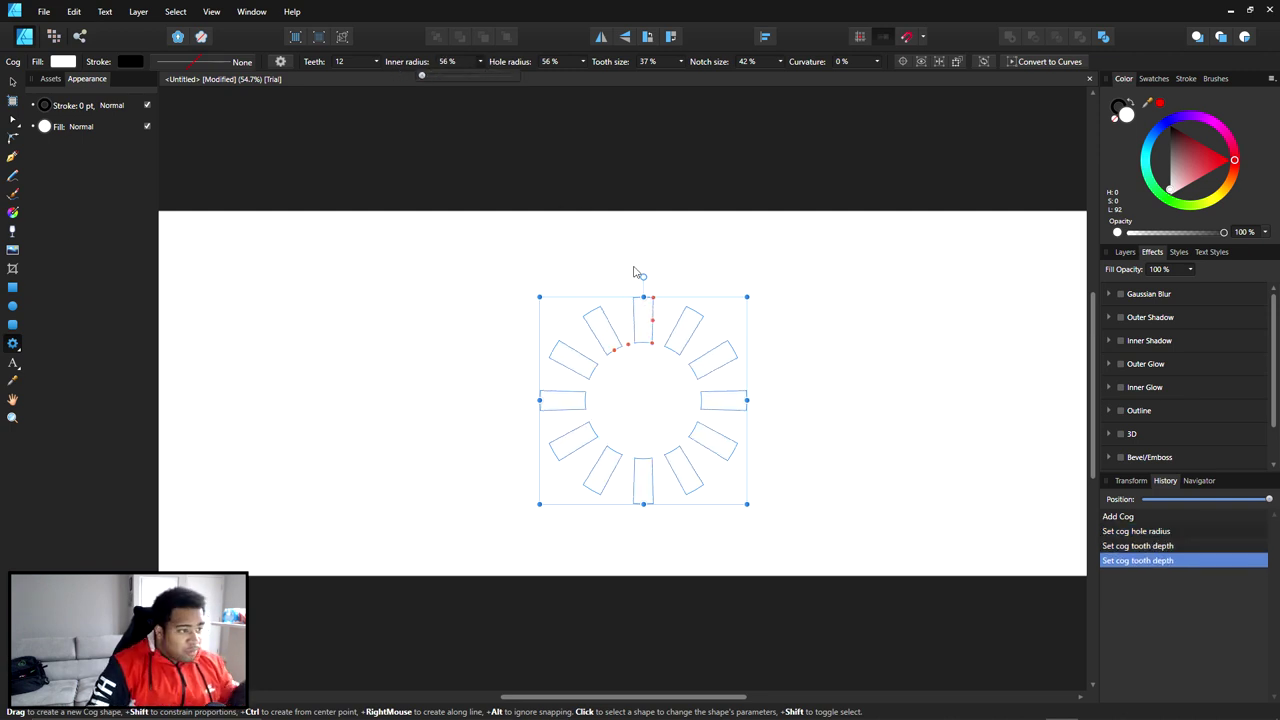
pyautogui.moveTo(583, 62); pyautogui.dragTo(631, 86)
pyautogui.click(629, 125)
pyautogui.hotkey('ctrl', 'z')
# Set the cog's tooth size to 45% and its notch size to 50%
pyautogui.moveTo(680, 70)
pyautogui.mouseDown()
pyautogui.moveTo(700, 77)
pyautogui.moveTo(669, 87)
pyautogui.moveTo(720, 77)
pyautogui.moveTo(694, 77)
pyautogui.mouseUp()
pyautogui.moveTo(780, 61)
pyautogui.mouseDown()
pyautogui.moveTo(778, 77)
pyautogui.moveTo(734, 77)
pyautogui.moveTo(790, 77)
pyautogui.mouseUp()
# Try a curvature of -100% on the cog's teeth and reset it to 0%
pyautogui.click(877, 62)
pyautogui.moveTo(877, 68); pyautogui.dragTo(833, 76)
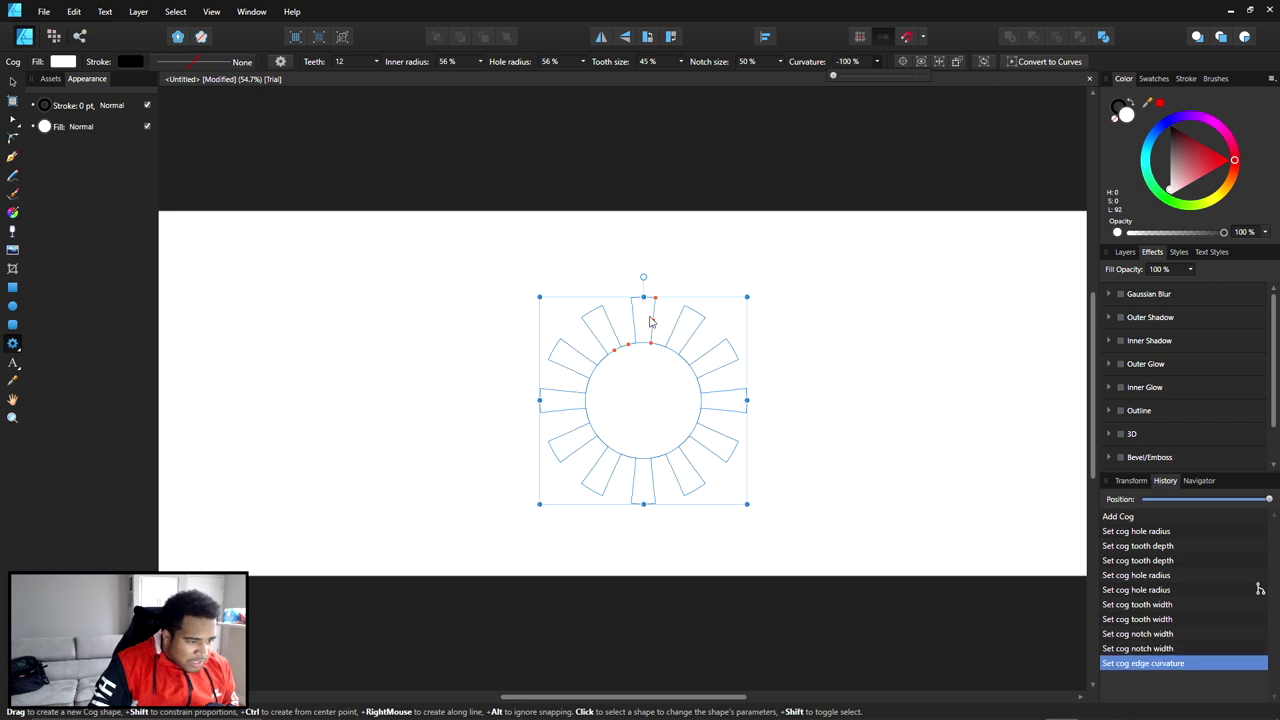
pyautogui.click(850, 62)
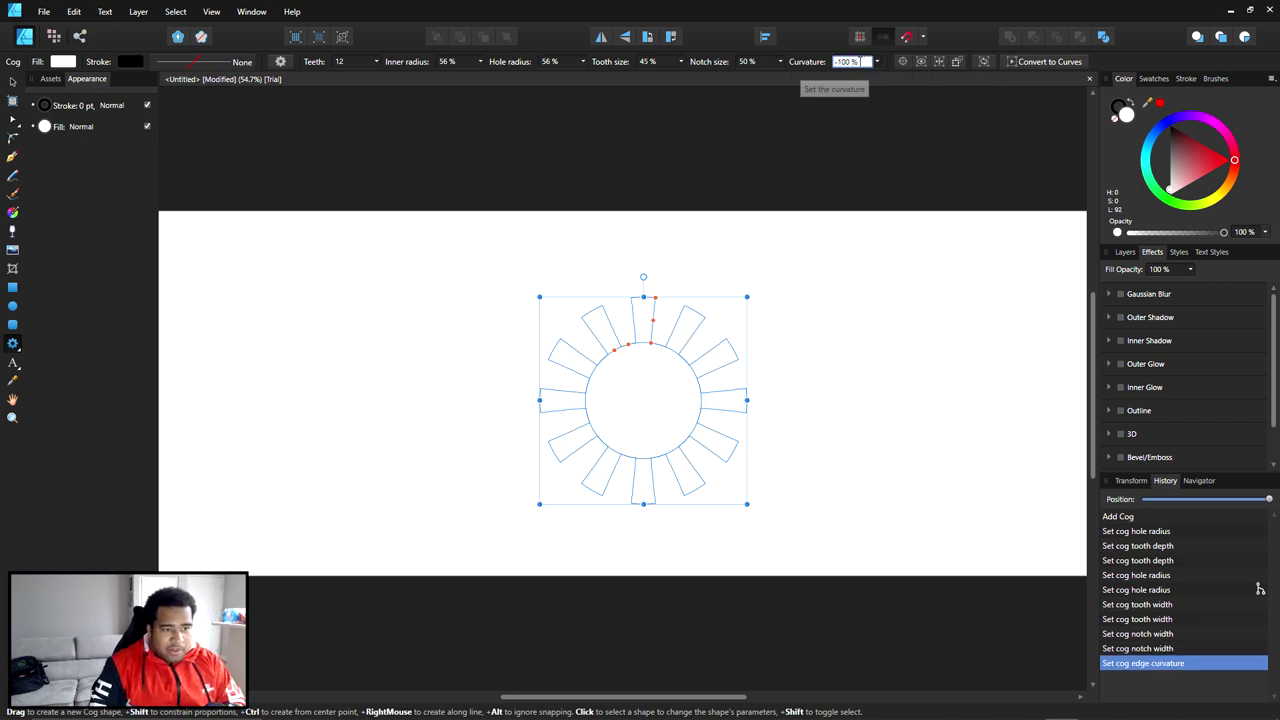
pyautogui.write('0')
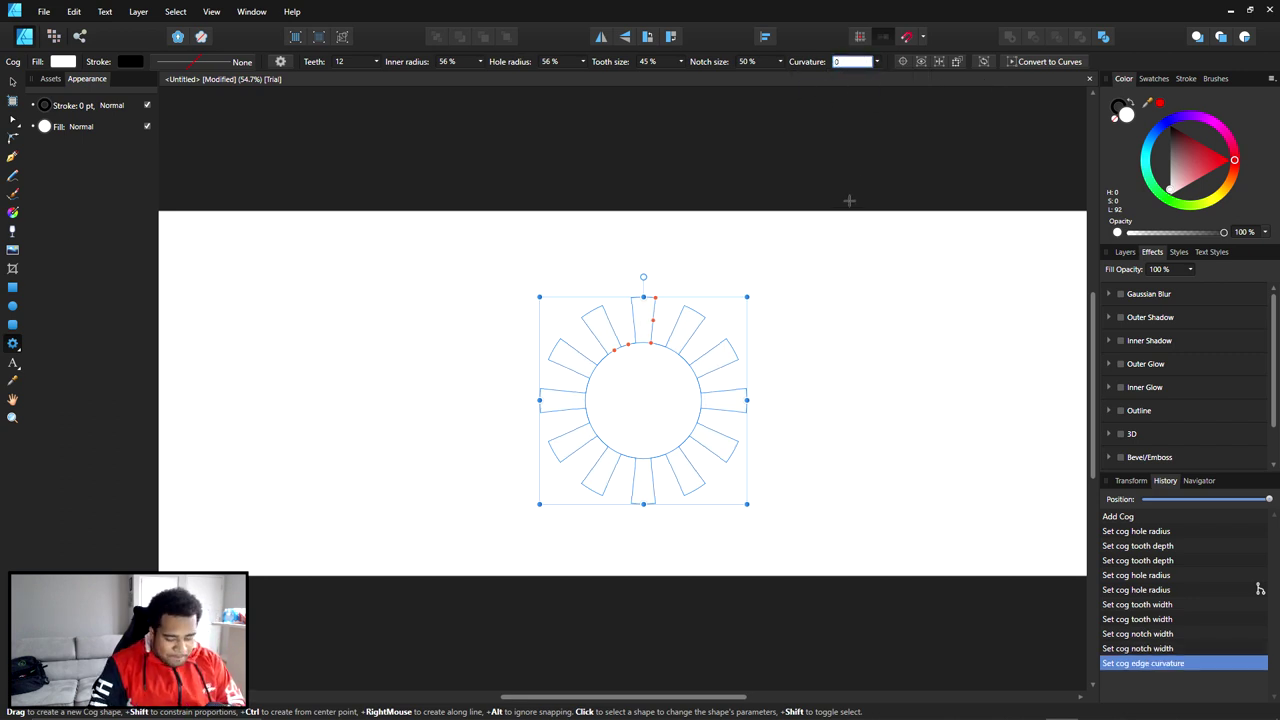
pyautogui.press('Return')
# Narrow the cog's teeth by setting the tooth size to 12%, keeping the inner radius at 56%
pyautogui.click(681, 61)
pyautogui.moveTo(678, 77)
pyautogui.mouseDown()
pyautogui.moveTo(689, 78)
pyautogui.moveTo(677, 78)
pyautogui.mouseUp()
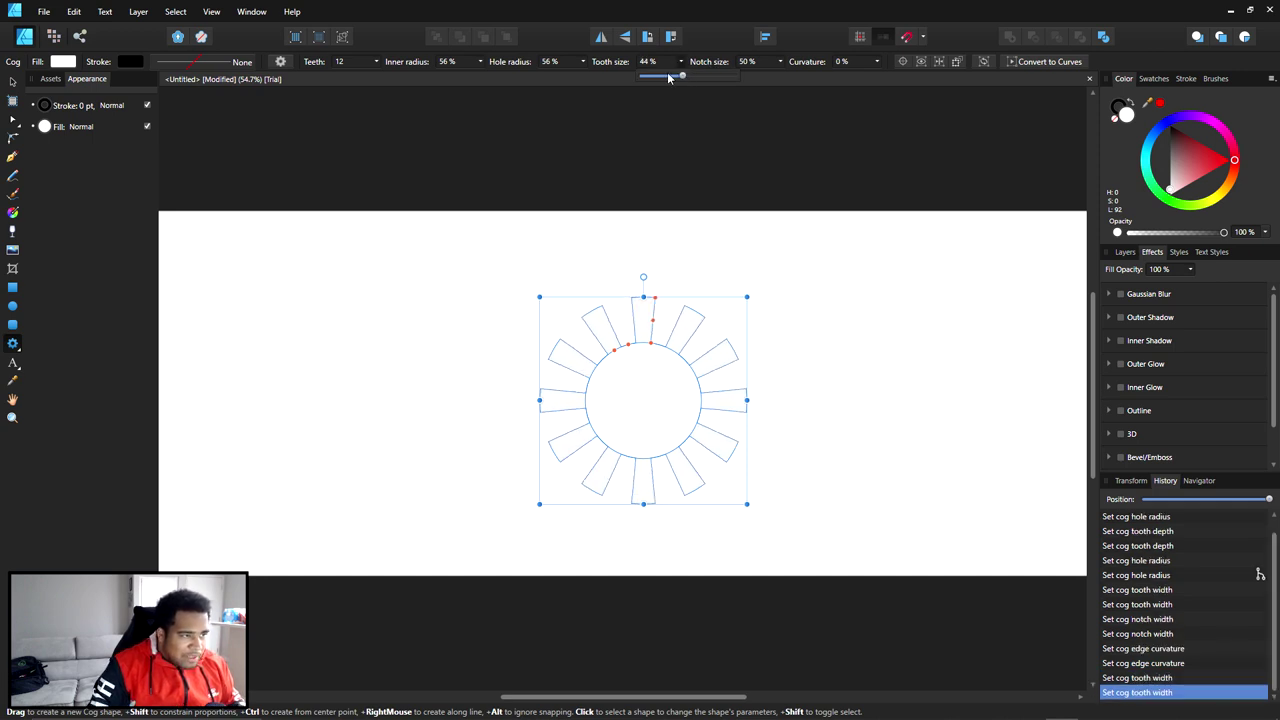
pyautogui.click(481, 62)
pyautogui.moveTo(490, 76)
pyautogui.mouseDown()
pyautogui.moveTo(517, 77)
pyautogui.moveTo(470, 77)
pyautogui.mouseUp()
pyautogui.click(681, 61)
pyautogui.moveTo(680, 77); pyautogui.dragTo(651, 77)
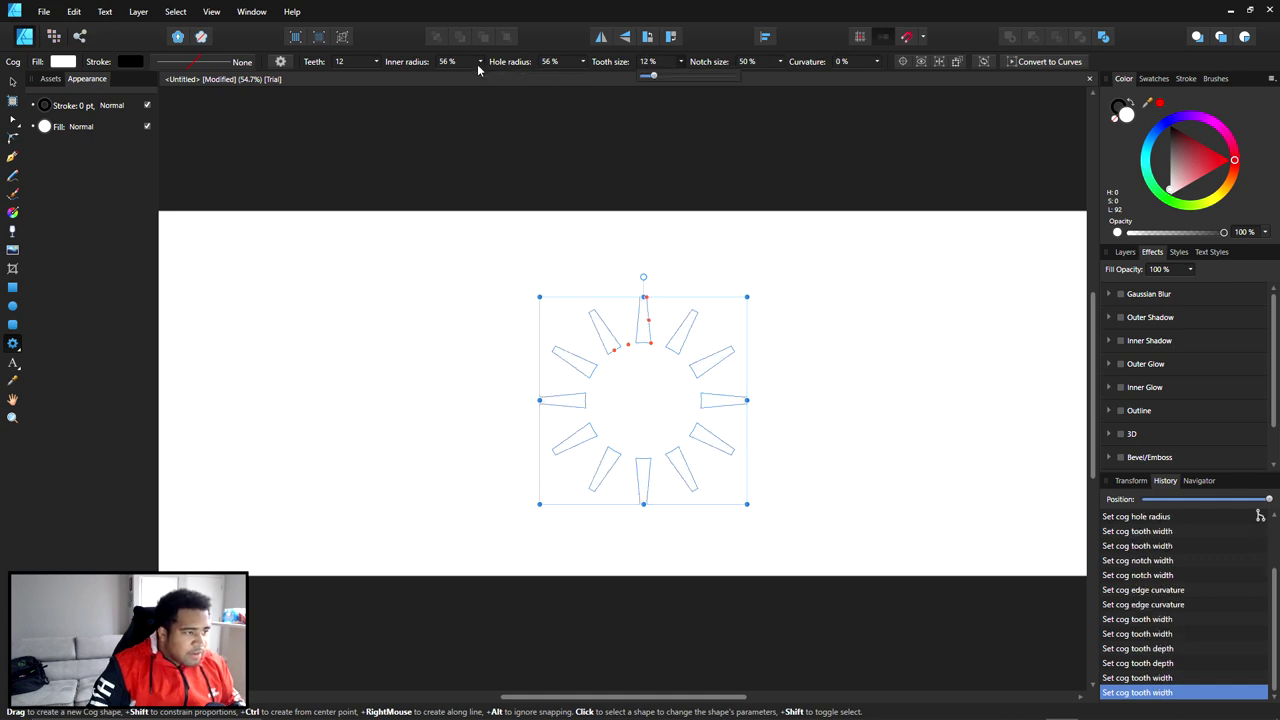
# Reduce the cog to 8 teeth with a tooth size of 5% and deselect it
pyautogui.click(378, 62)
pyautogui.moveTo(380, 77)
pyautogui.mouseDown()
pyautogui.moveTo(391, 79)
pyautogui.moveTo(370, 78)
pyautogui.mouseUp()
pyautogui.click(481, 62)
pyautogui.moveTo(483, 77); pyautogui.dragTo(483, 77)
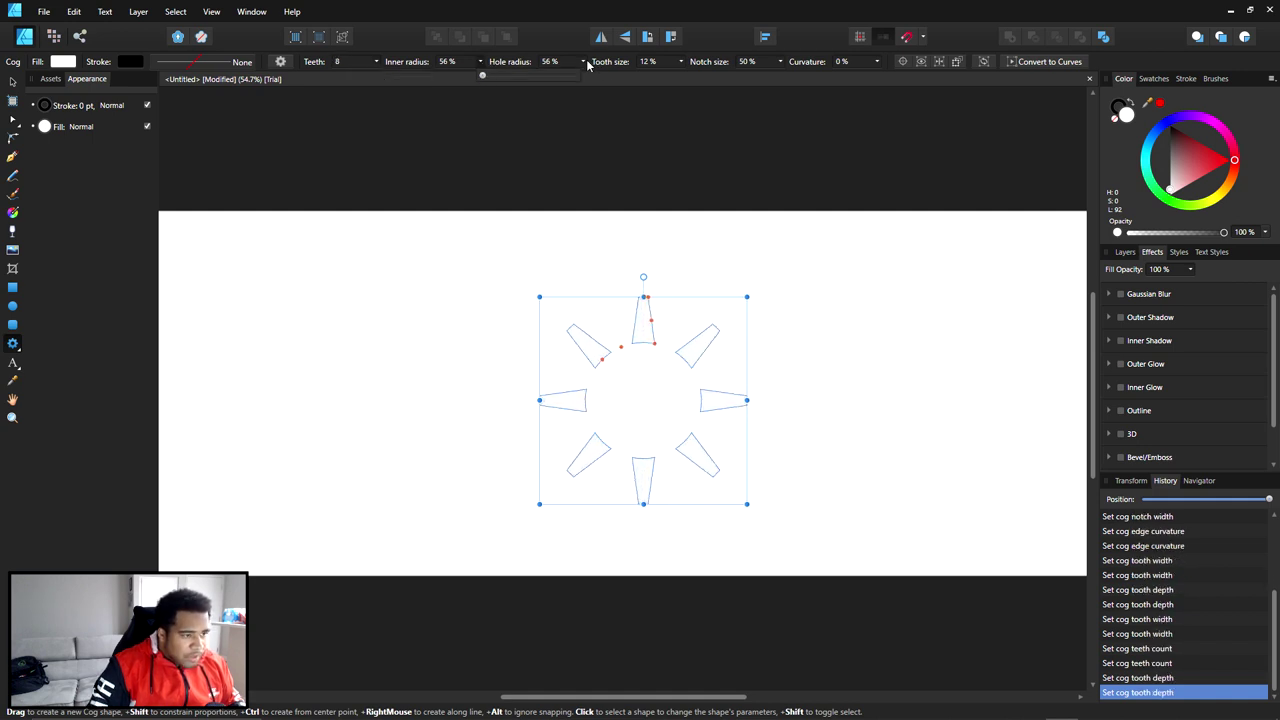
pyautogui.moveTo(585, 77)
pyautogui.mouseDown()
pyautogui.moveTo(566, 77)
pyautogui.moveTo(588, 77)
pyautogui.mouseUp()
pyautogui.click(681, 62)
pyautogui.moveTo(683, 77); pyautogui.dragTo(677, 77)
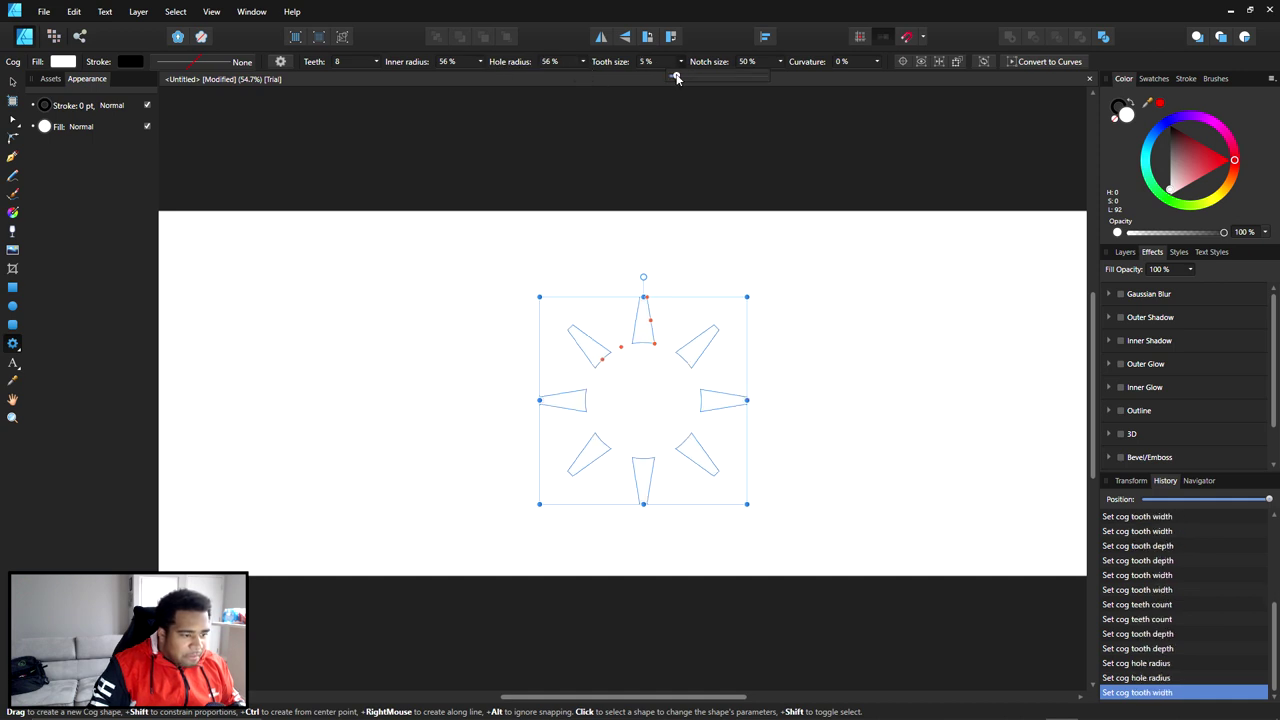
pyautogui.press('v')
pyautogui.click(853, 367)
# Draw a five-sided polygon with the Polygon Tool on the left part of the page
pyautogui.moveTo(853, 367); pyautogui.dragTo(691, 325)
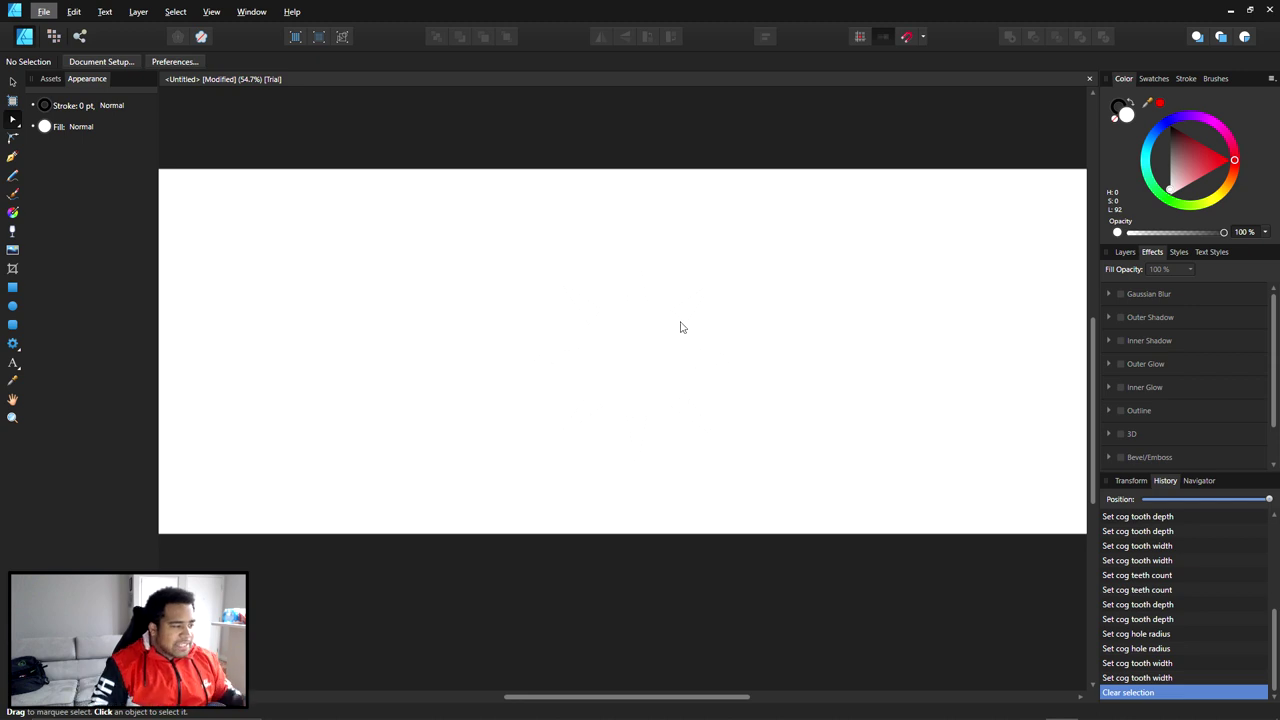
pyautogui.click(13, 343)
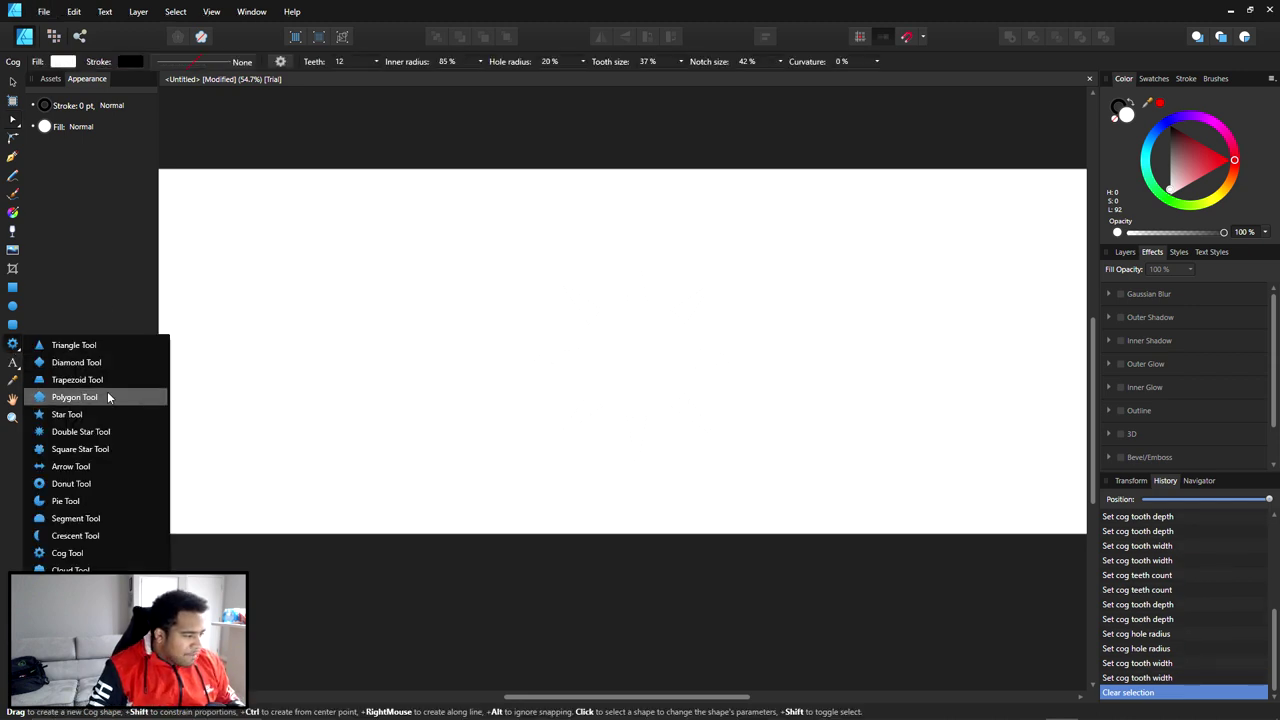
pyautogui.click(85, 398)
pyautogui.moveTo(338, 232); pyautogui.dragTo(482, 376)
pyautogui.click(372, 61)
# Draw a five-point double star on the right part of the page and move it slightly up and to the right
pyautogui.click(13, 343)
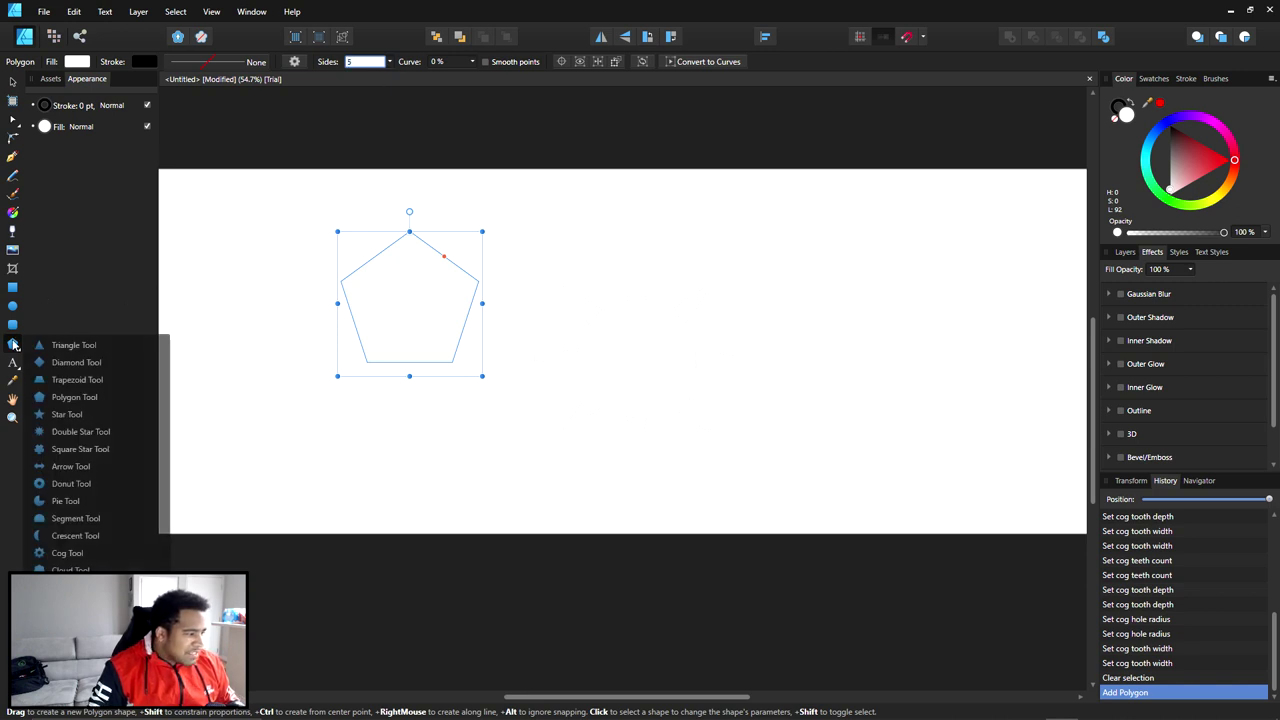
pyautogui.click(122, 431)
pyautogui.moveTo(757, 302); pyautogui.dragTo(900, 460)
pyautogui.press('v')
pyautogui.moveTo(837, 363); pyautogui.dragTo(894, 329)
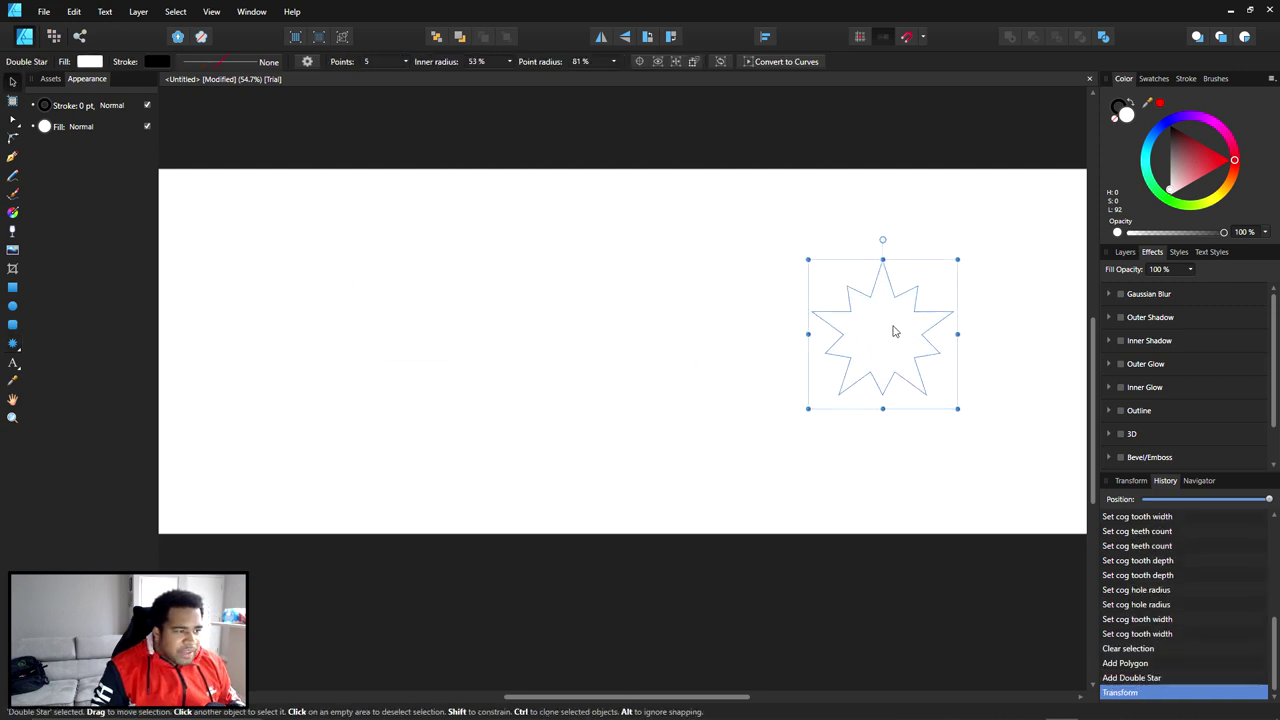
# Set the double star's point radius to 1% and deselect the shape
pyautogui.click(613, 61)
pyautogui.click(615, 77)
pyautogui.moveTo(615, 77); pyautogui.dragTo(537, 80)
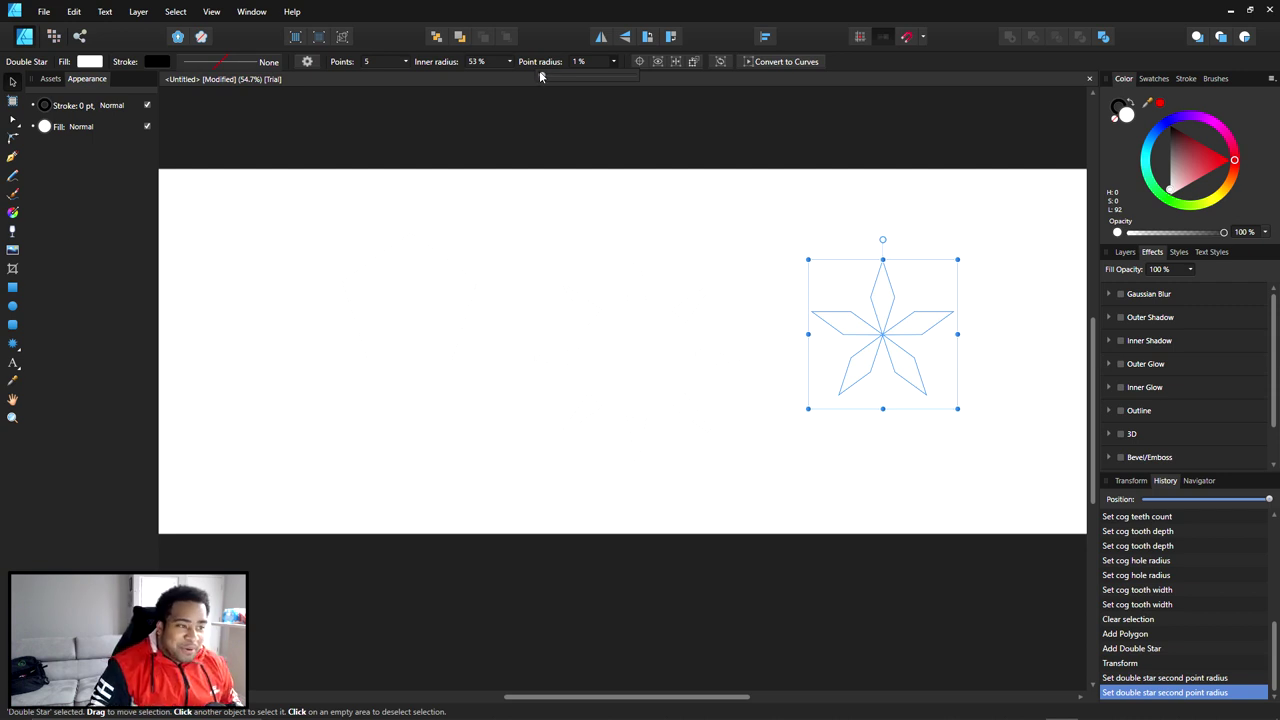
pyautogui.press('a')
pyautogui.click(966, 334)
pyautogui.scroll(5, 963, 374)
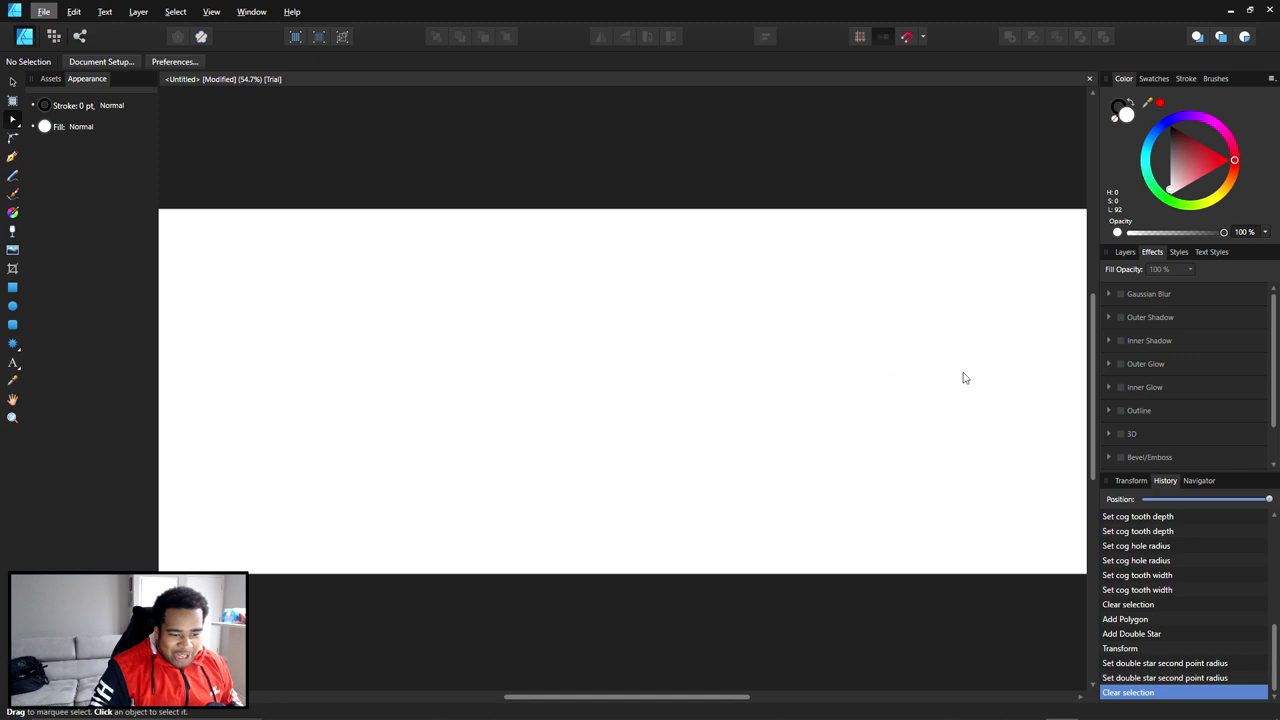
pyautogui.scroll(-3, 908, 376)
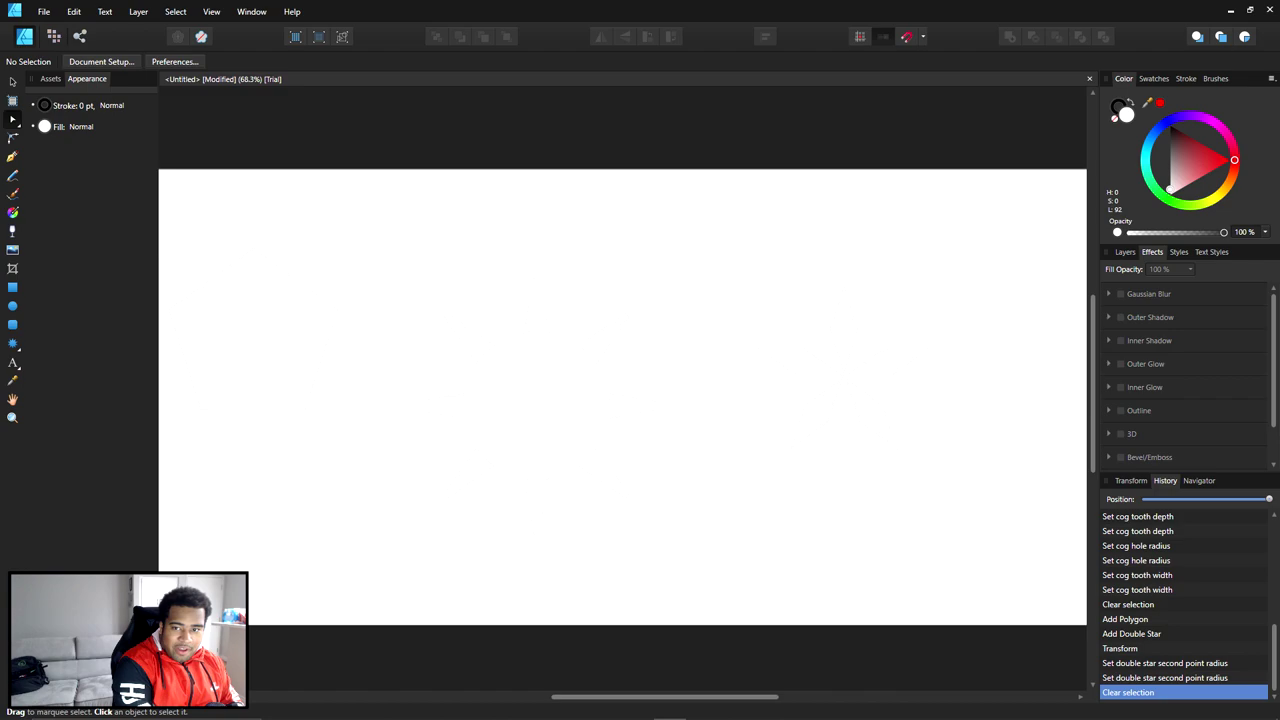
# Switch to the browser to view the Mitsubishi logo image results, then return to the Affinity Designer document
pyautogui.hotkey('alt', 'Tab')
pyautogui.press('super+Up')
pyautogui.moveTo(368, 12); pyautogui.dragTo(368, 106)
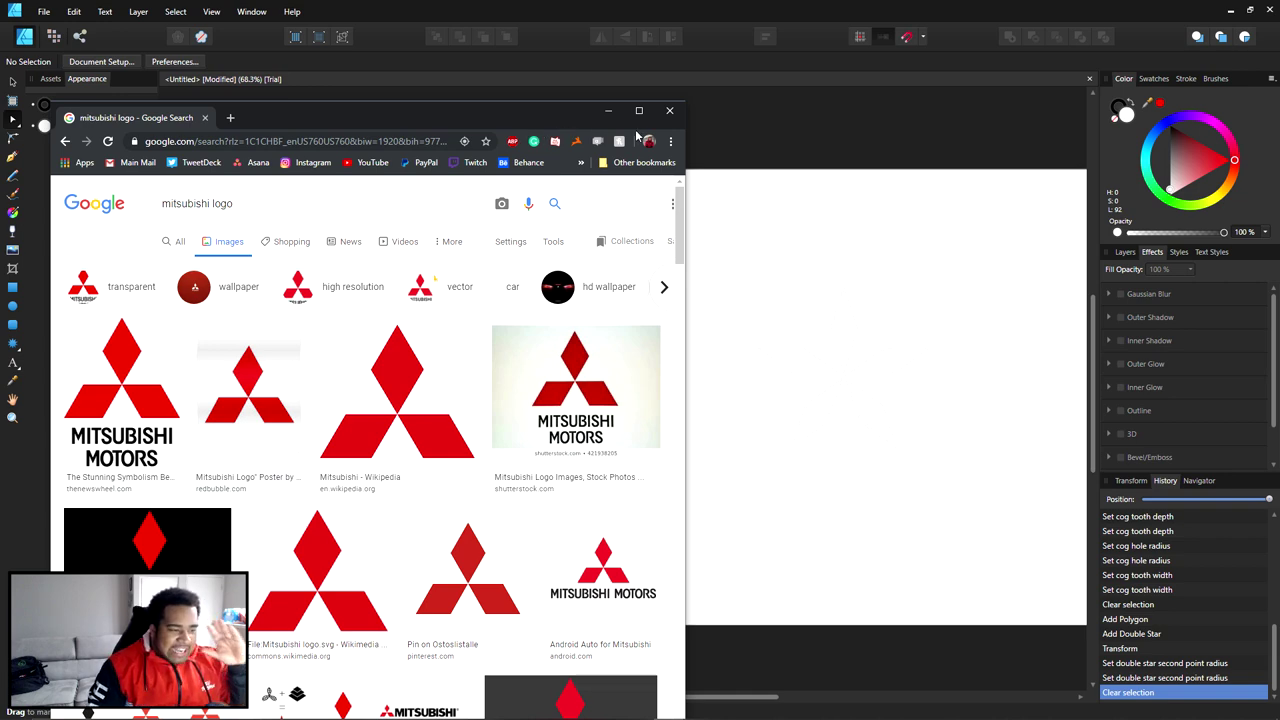
pyautogui.click(665, 111)
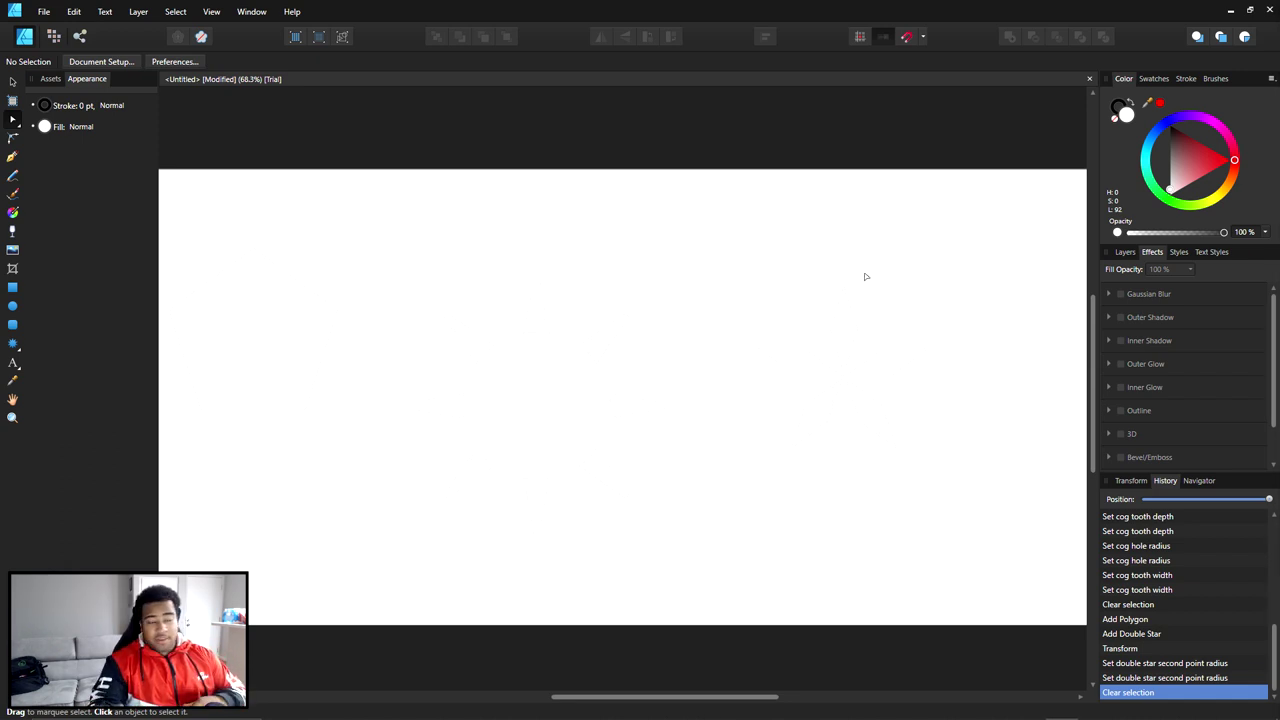
# Select the cog and fill it with a deep red at hue 357, saturation 82 and lightness 42
pyautogui.click(537, 322)
pyautogui.click(44, 127)
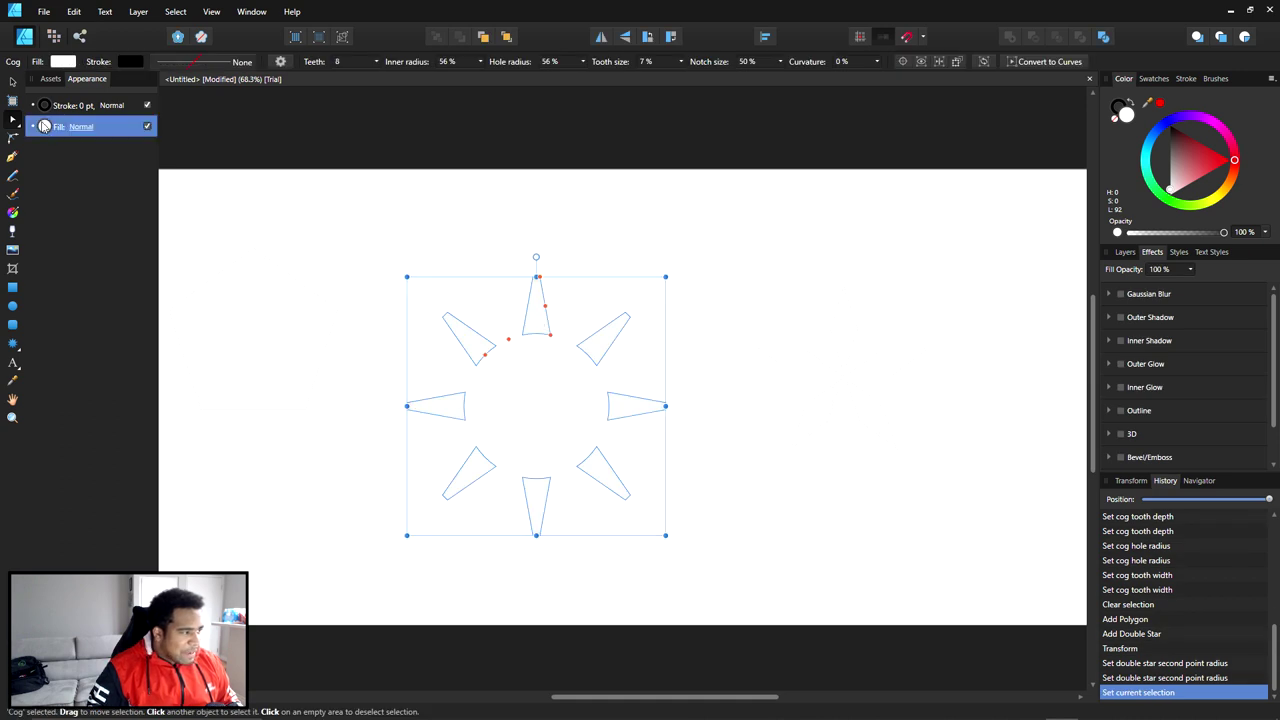
pyautogui.click(44, 127)
pyautogui.moveTo(151, 243); pyautogui.dragTo(150, 258)
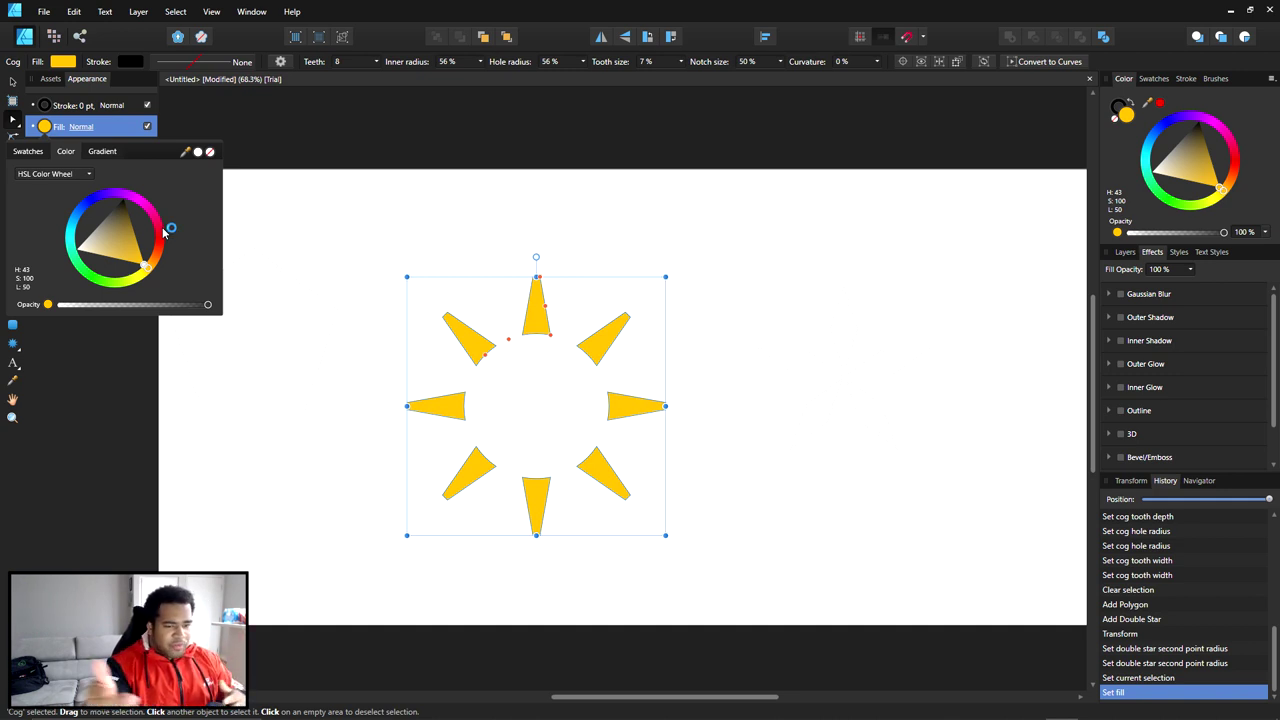
pyautogui.moveTo(146, 265)
pyautogui.mouseDown()
pyautogui.moveTo(110, 212)
pyautogui.moveTo(117, 243)
pyautogui.mouseUp()
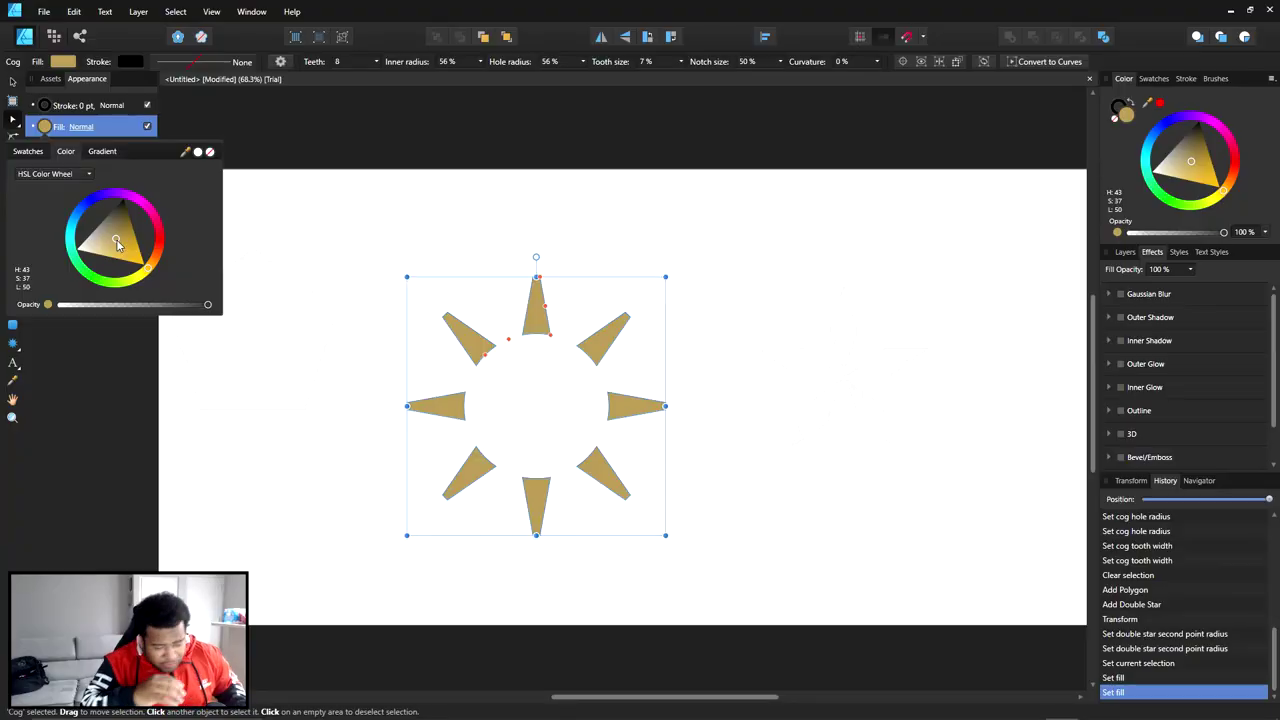
pyautogui.moveTo(117, 243); pyautogui.dragTo(135, 249)
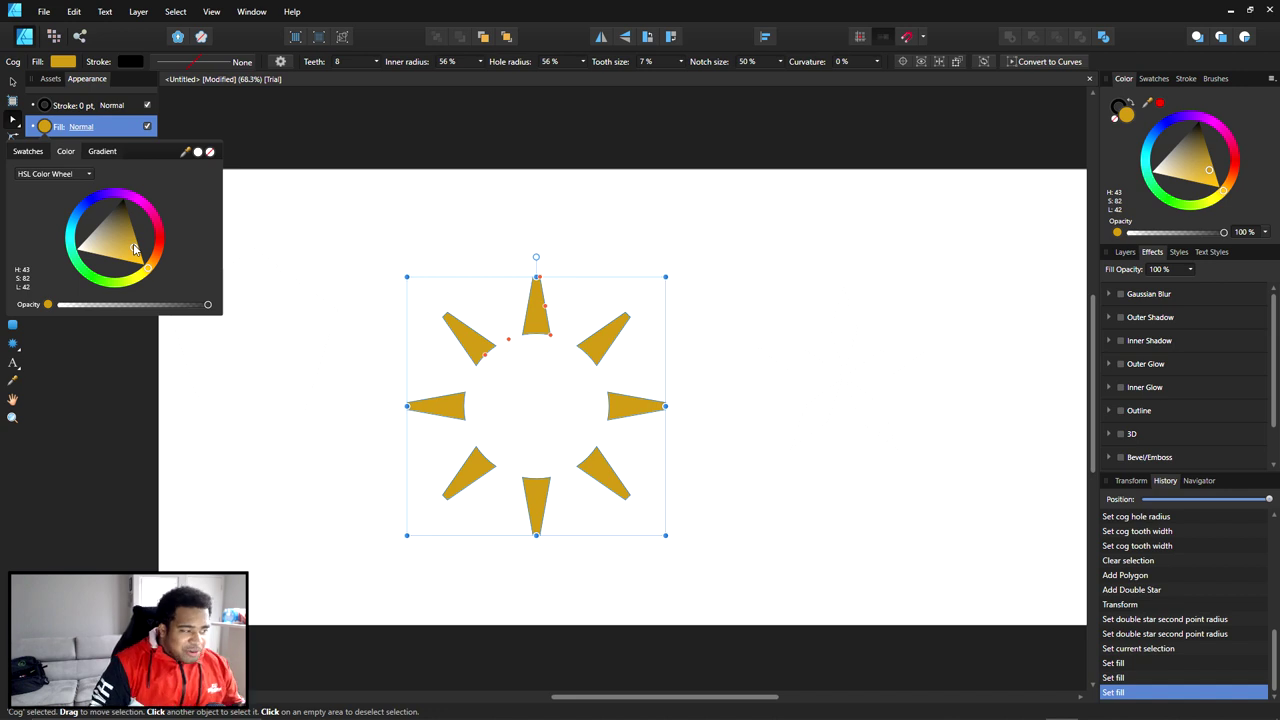
pyautogui.moveTo(150, 268); pyautogui.dragTo(155, 254)
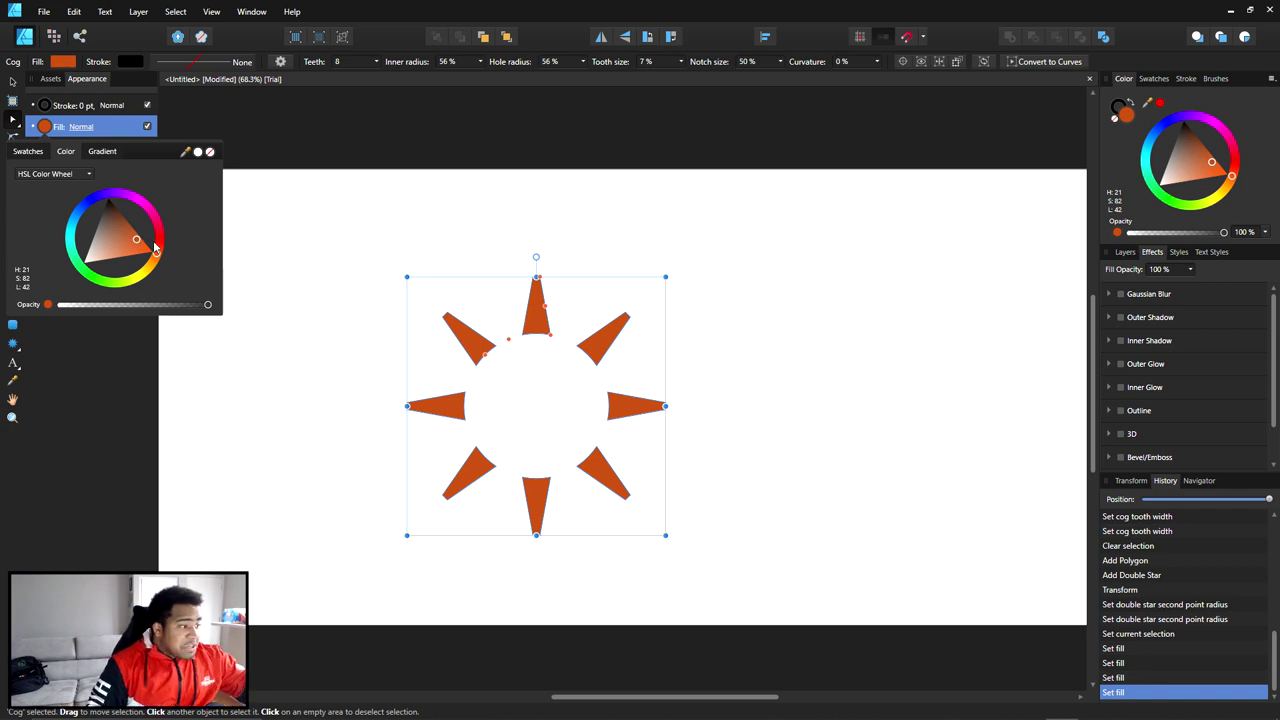
pyautogui.moveTo(158, 250); pyautogui.dragTo(159, 235)
# Look through the RGB Sliders and RGB Hex Sliders for the fill, then return to the HSL Color Wheel with full opacity
pyautogui.click(72, 176)
pyautogui.click(64, 189)
pyautogui.click(64, 177)
pyautogui.click(57, 205)
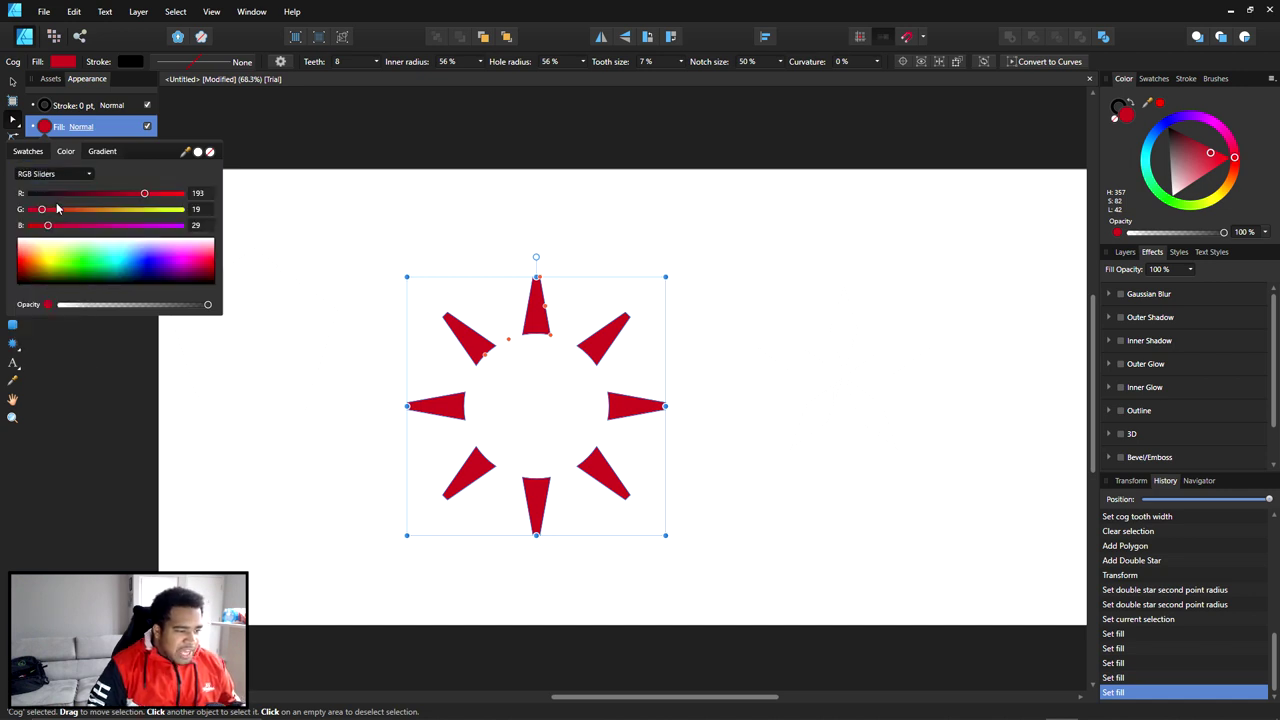
pyautogui.click(70, 177)
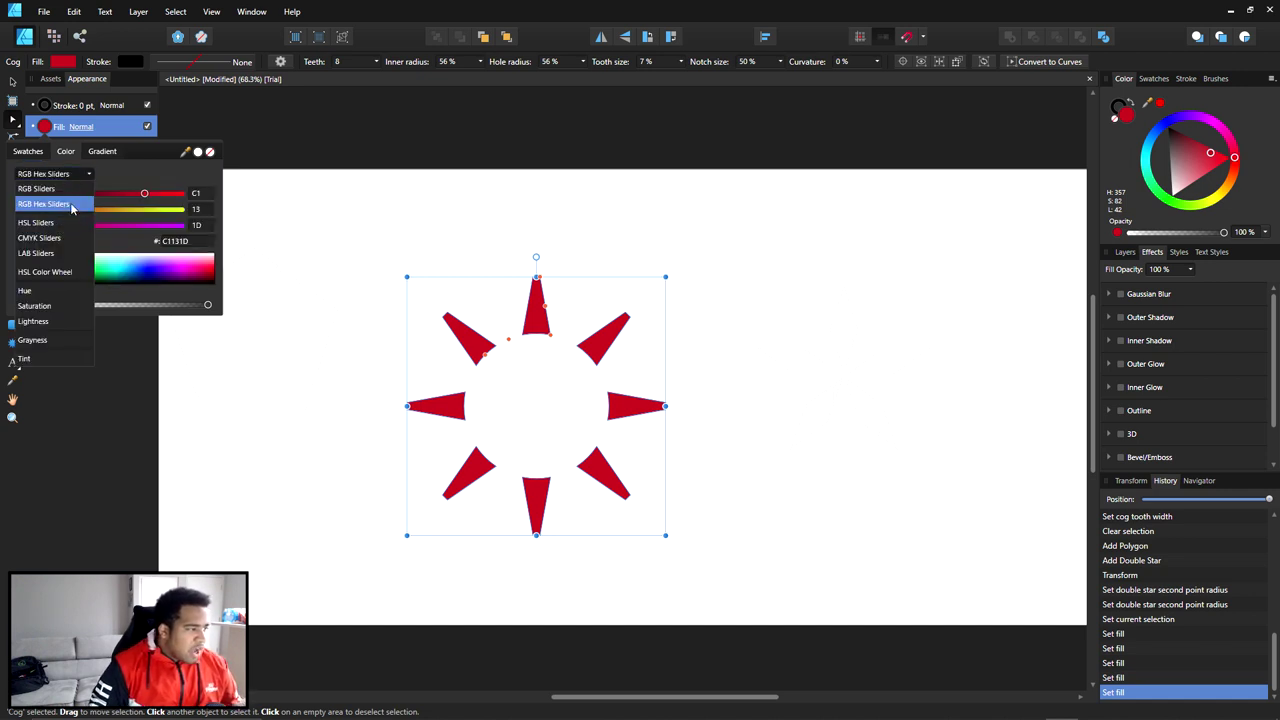
pyautogui.click(110, 176)
pyautogui.click(183, 241)
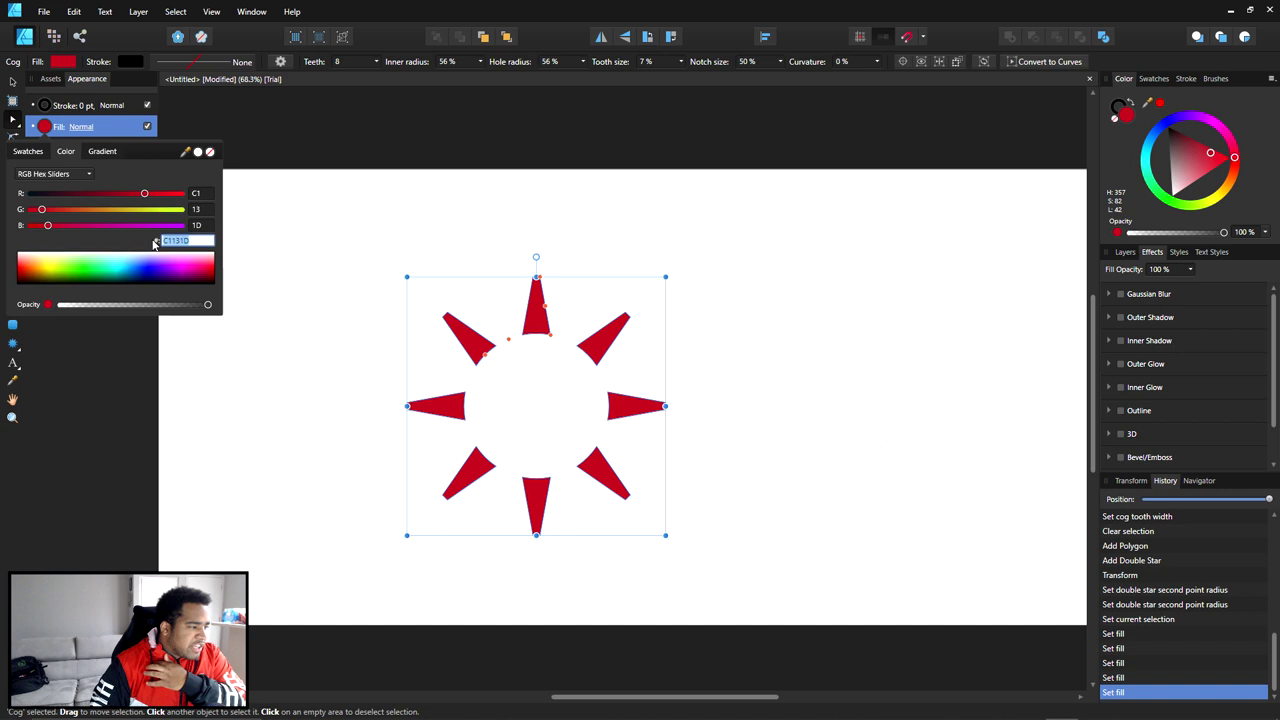
pyautogui.click(89, 177)
pyautogui.click(58, 273)
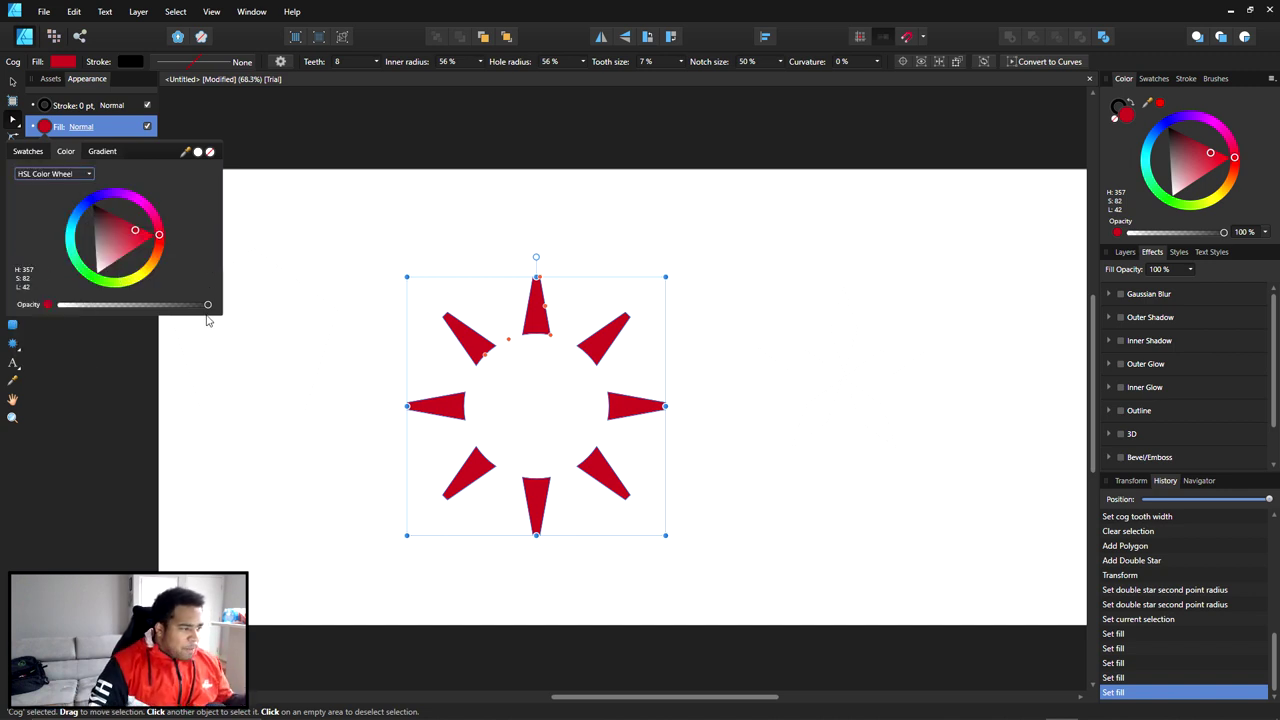
pyautogui.moveTo(208, 305); pyautogui.dragTo(250, 300)
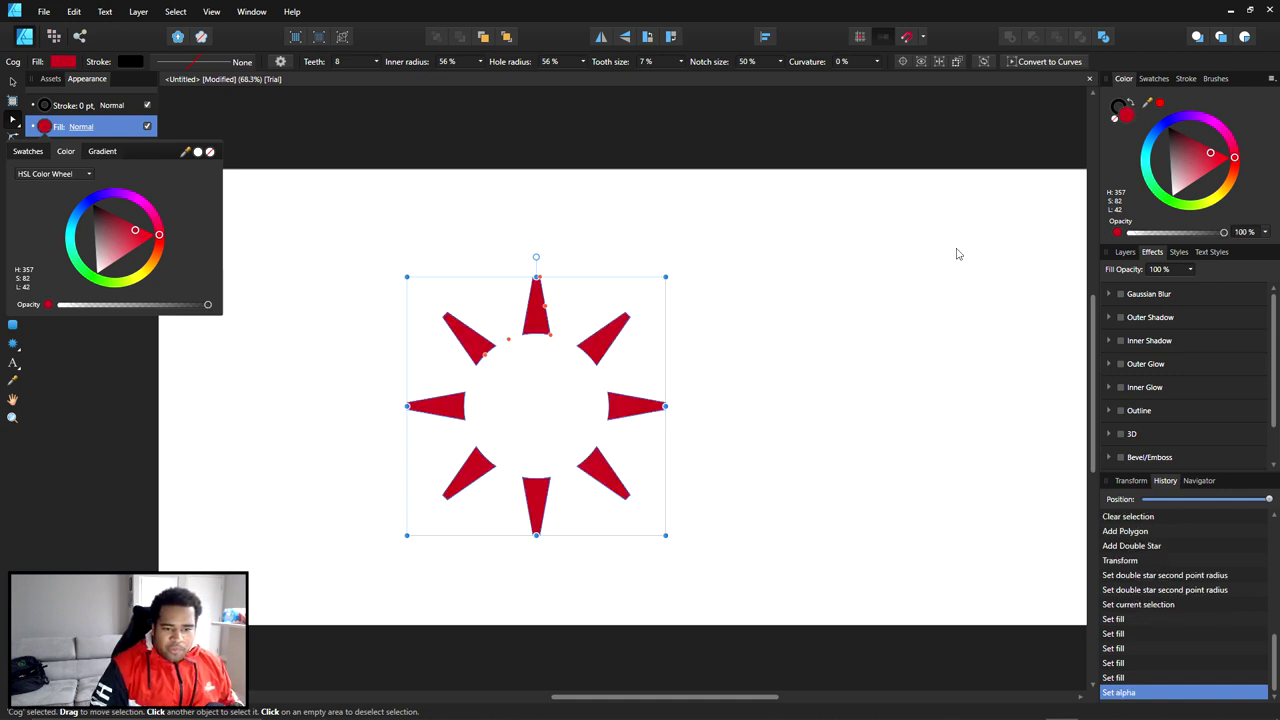
# Enable a Gradient Overlay effect on the cog and open its settings beside the shape
pyautogui.click(1150, 293)
pyautogui.scroll(-2, 1158, 330)
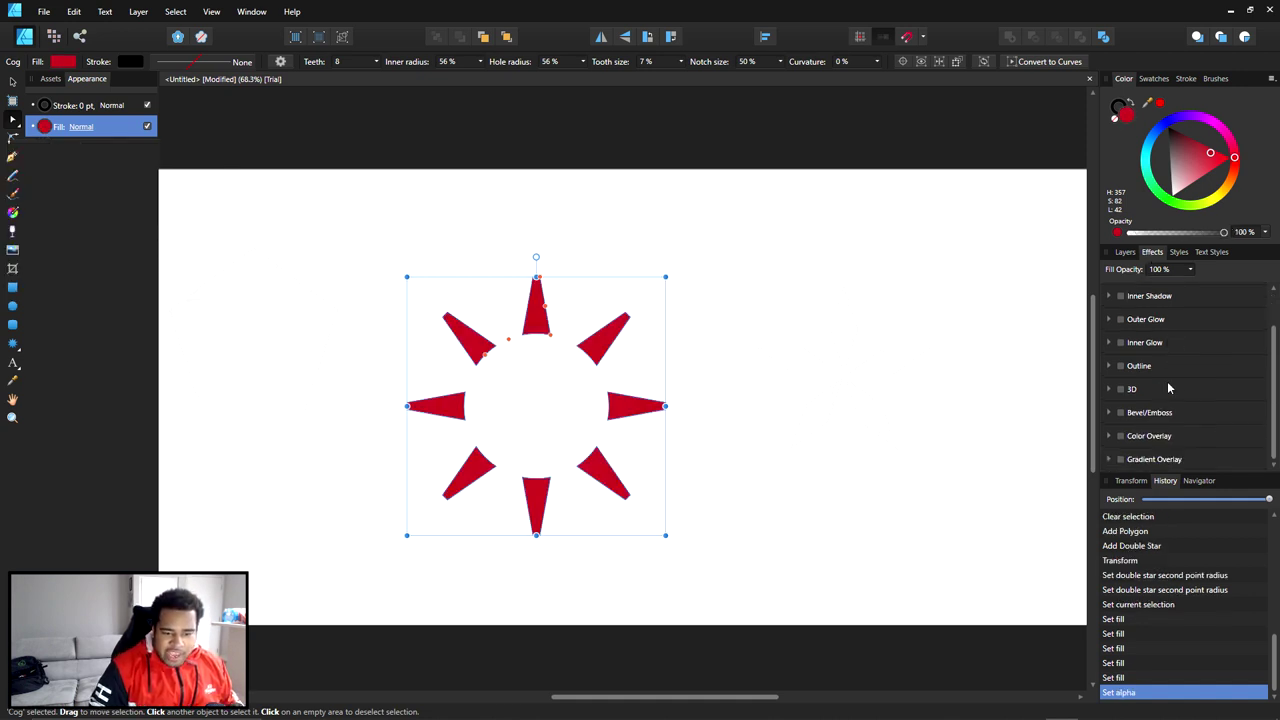
pyautogui.click(1120, 459)
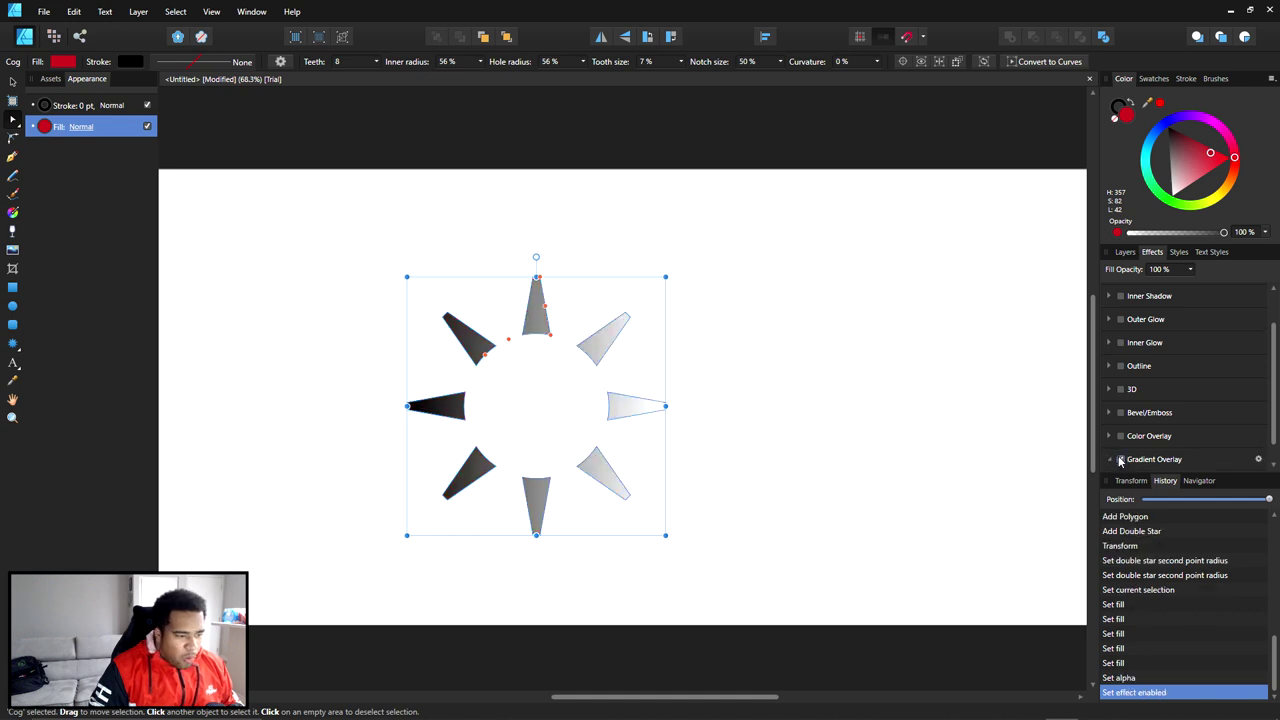
pyautogui.click(1256, 459)
pyautogui.moveTo(714, 192); pyautogui.dragTo(1031, 196)
# Set the overlay gradient's midpoint to 70% and colour its start stop orange
pyautogui.click(950, 269)
pyautogui.click(952, 272)
pyautogui.click(849, 323)
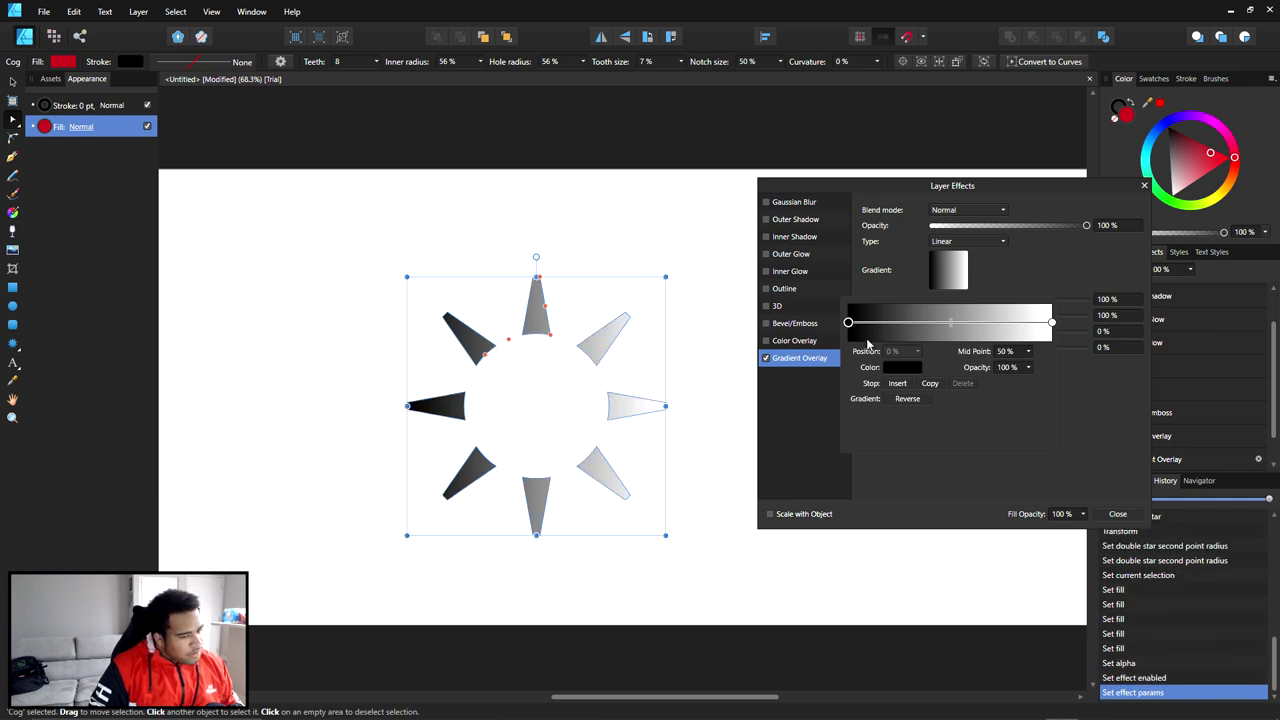
pyautogui.click(849, 323)
pyautogui.moveTo(950, 322); pyautogui.dragTo(992, 323)
pyautogui.click(895, 369)
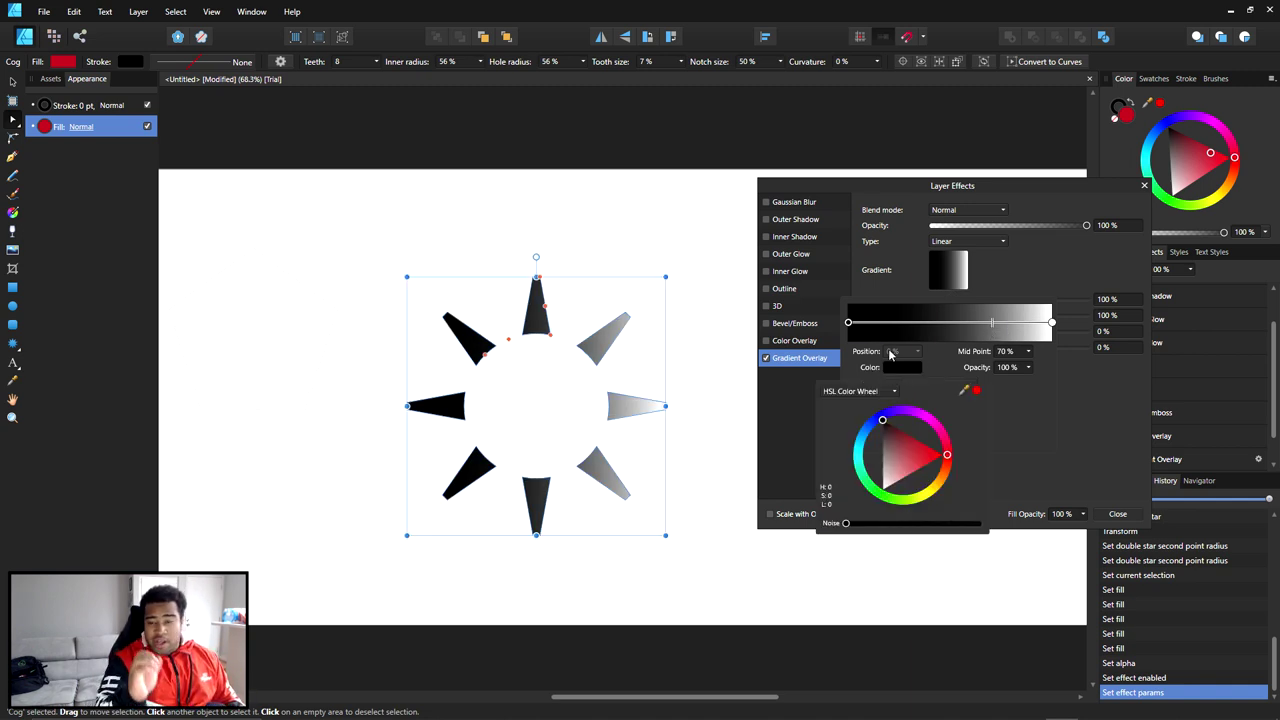
pyautogui.moveTo(945, 458)
pyautogui.mouseDown()
pyautogui.moveTo(942, 476)
pyautogui.moveTo(910, 444)
pyautogui.moveTo(927, 462)
pyautogui.mouseUp()
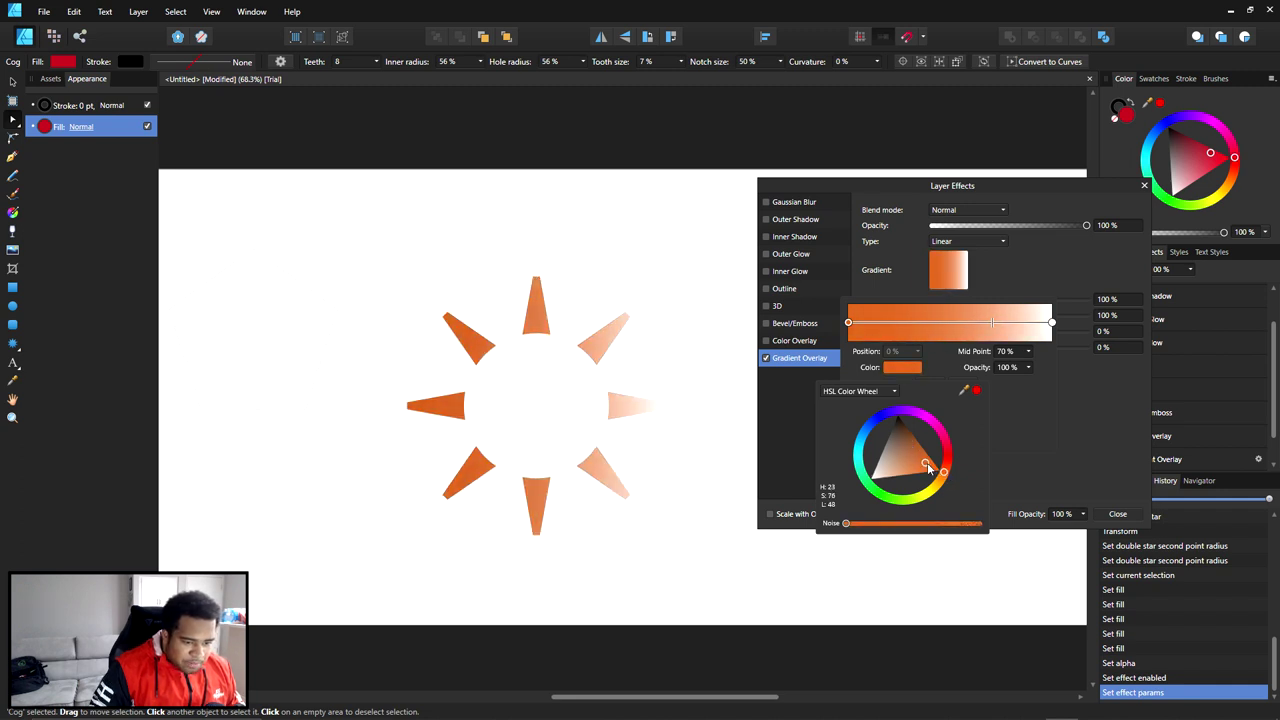
# Colour the overlay gradient's end stop red at hue 358, saturation 100 and lightness 41
pyautogui.click(1052, 322)
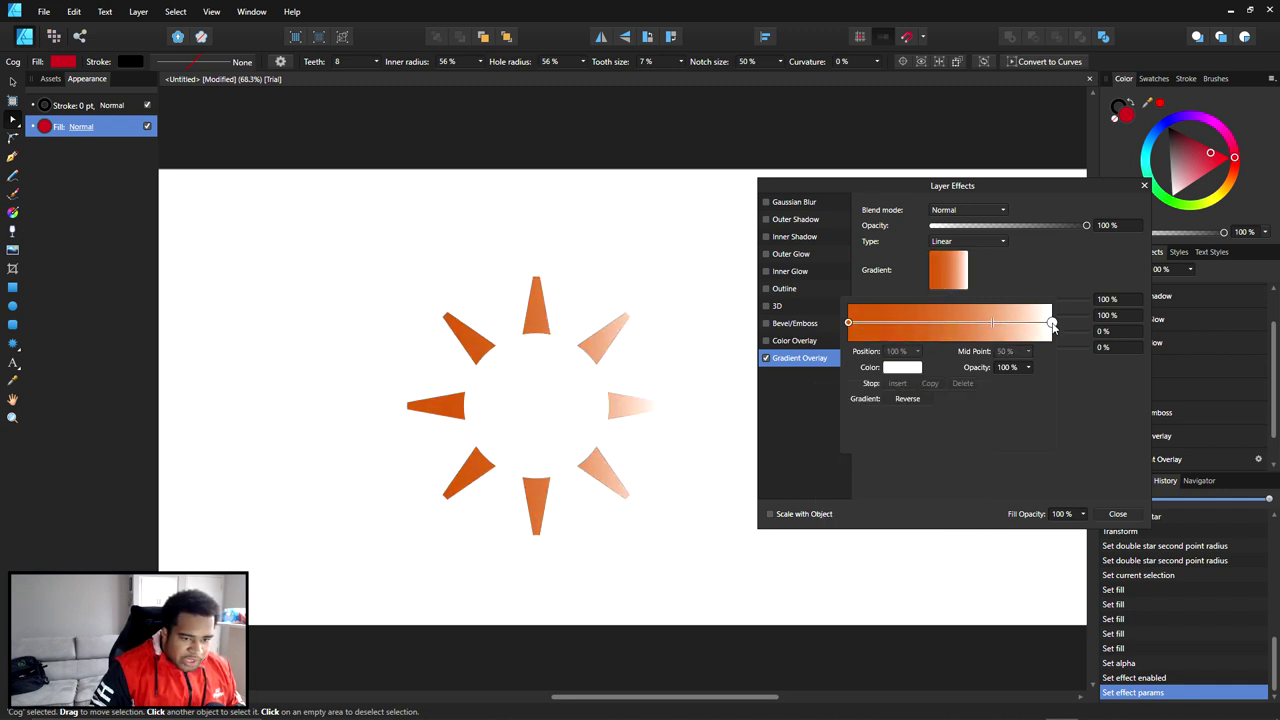
pyautogui.click(903, 367)
pyautogui.moveTo(944, 460)
pyautogui.mouseDown()
pyautogui.moveTo(920, 447)
pyautogui.moveTo(931, 447)
pyautogui.mouseUp()
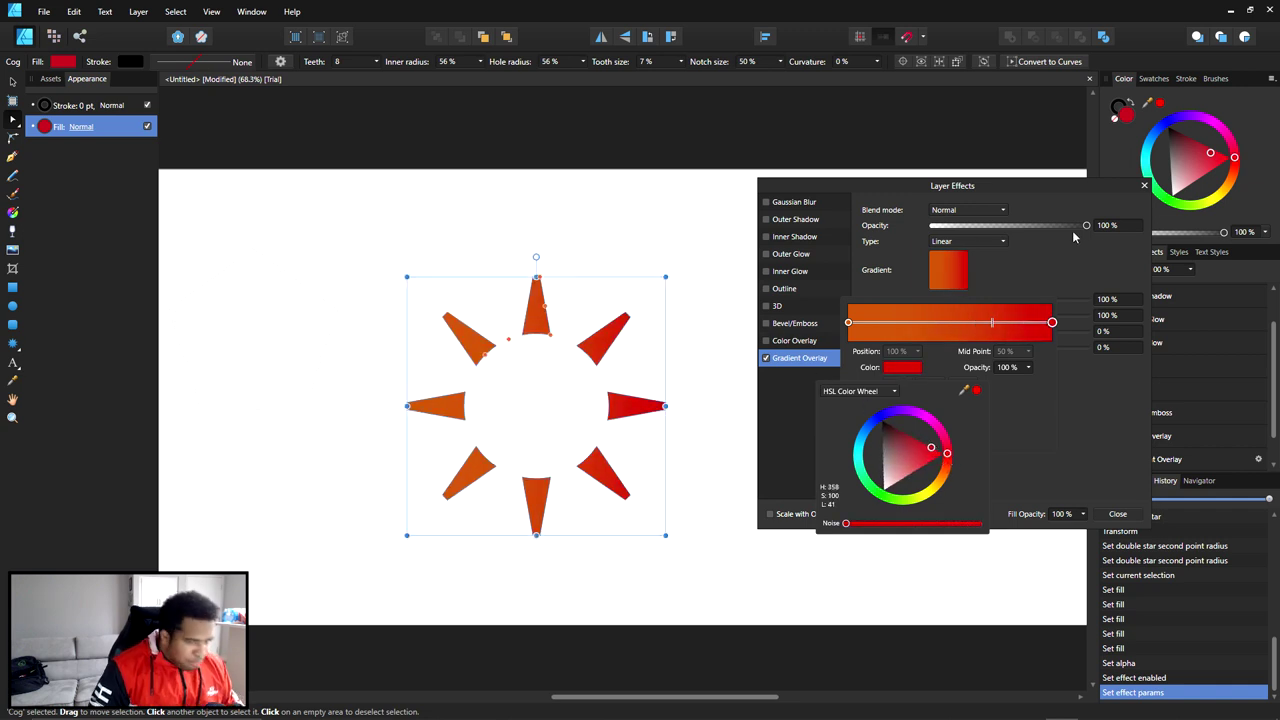
# Try the Outer Glow, Inner Glow and Outline effects on the cog, switching each off again
pyautogui.click(800, 256)
pyautogui.click(771, 257)
pyautogui.click(767, 257)
pyautogui.click(767, 258)
pyautogui.click(766, 272)
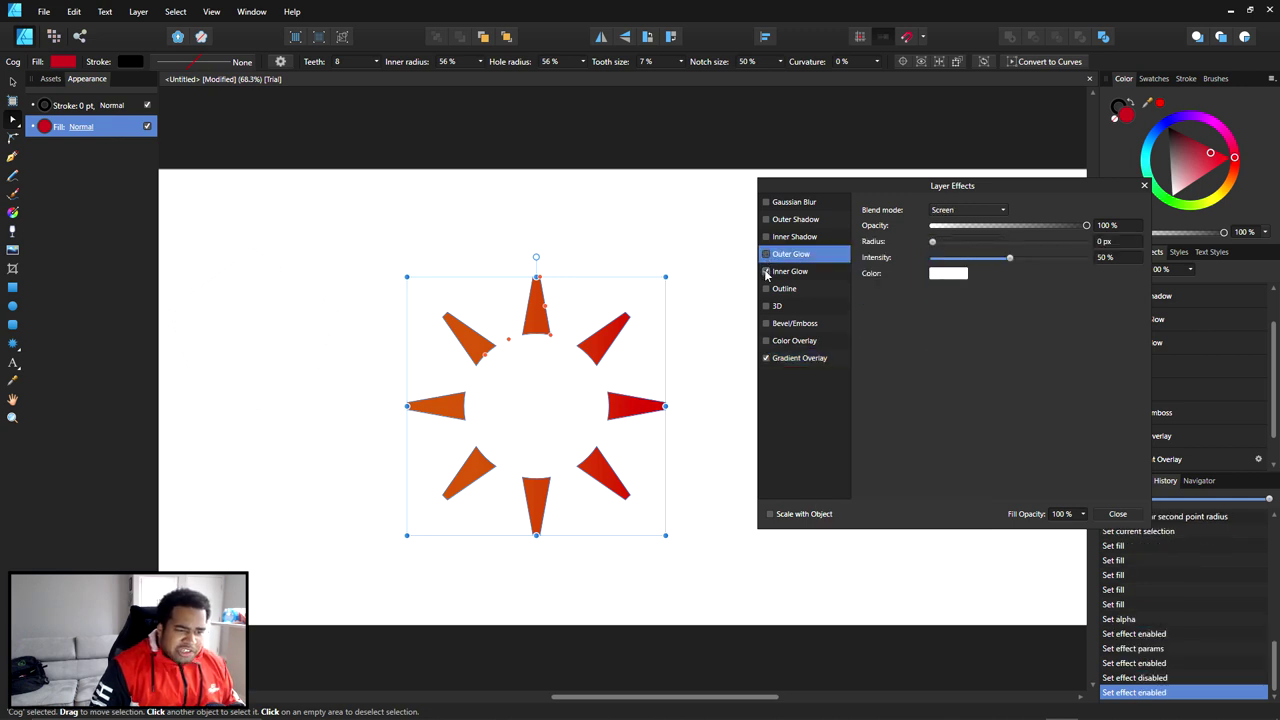
pyautogui.click(766, 272)
pyautogui.click(766, 289)
pyautogui.click(766, 289)
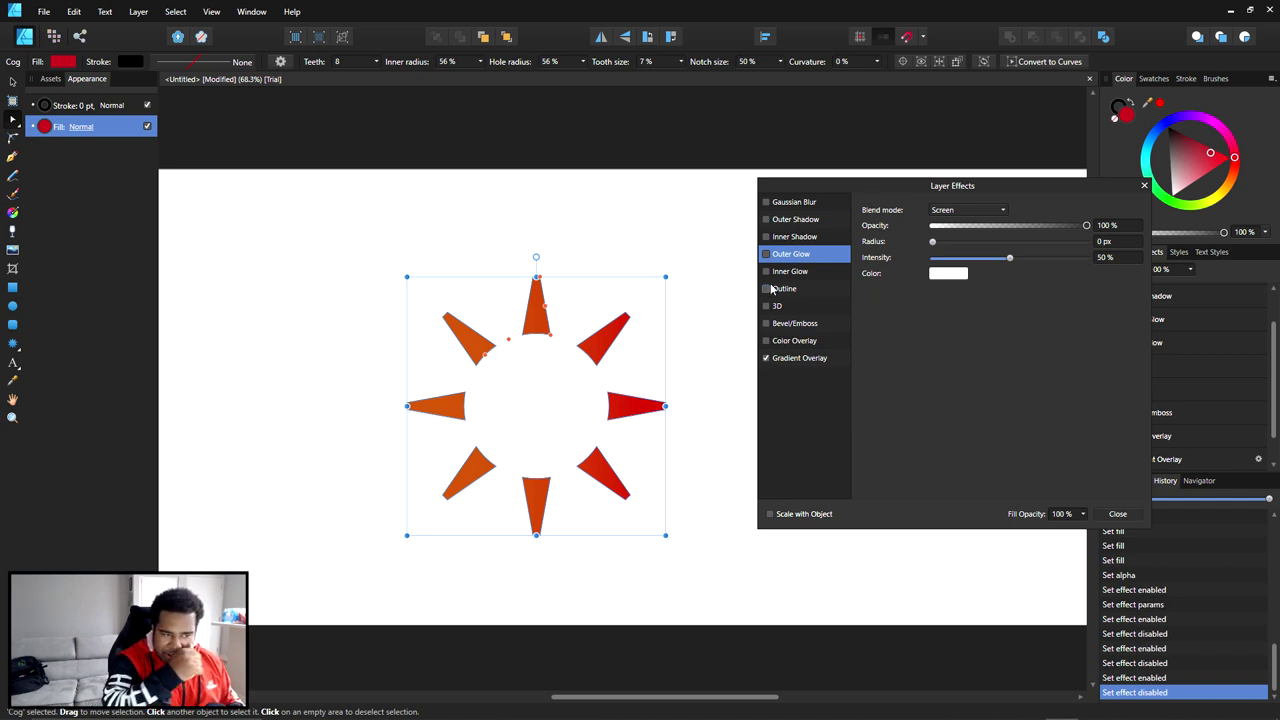
# Enable the 3D effect on the cog with a 37.6 px radius and a brown specular colour
pyautogui.click(767, 306)
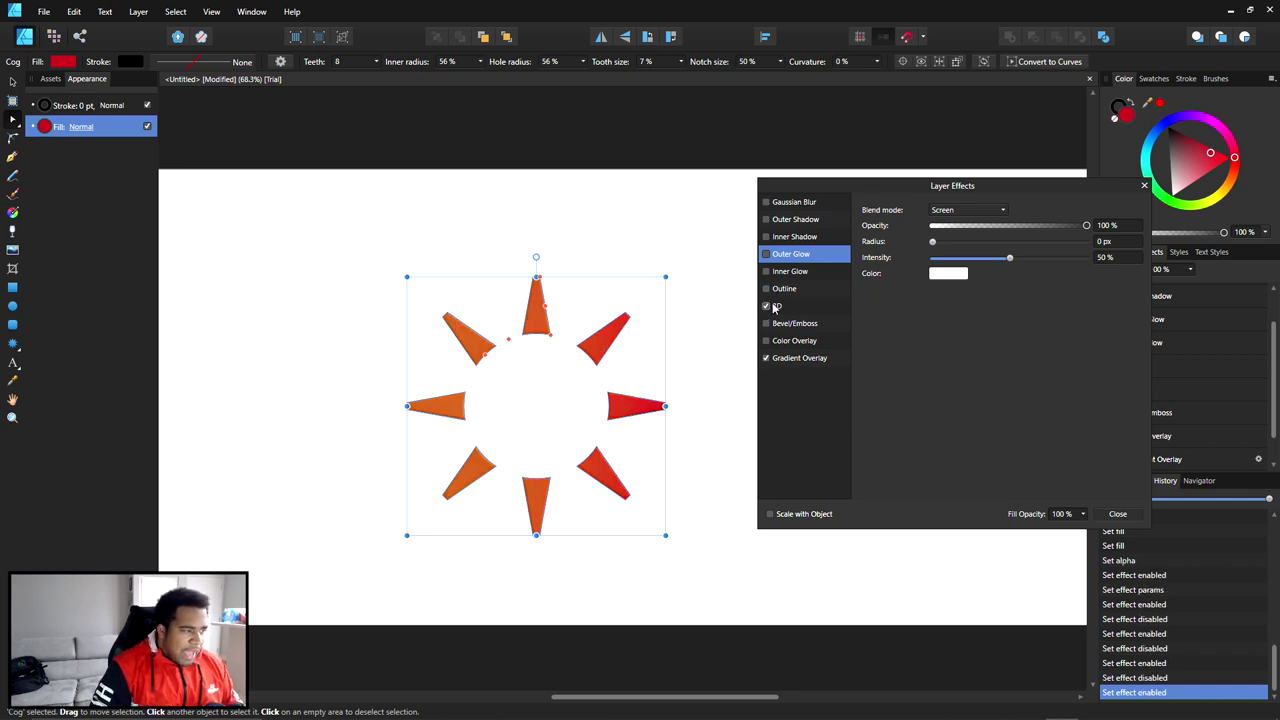
pyautogui.click(788, 306)
pyautogui.moveTo(976, 210); pyautogui.dragTo(1035, 209)
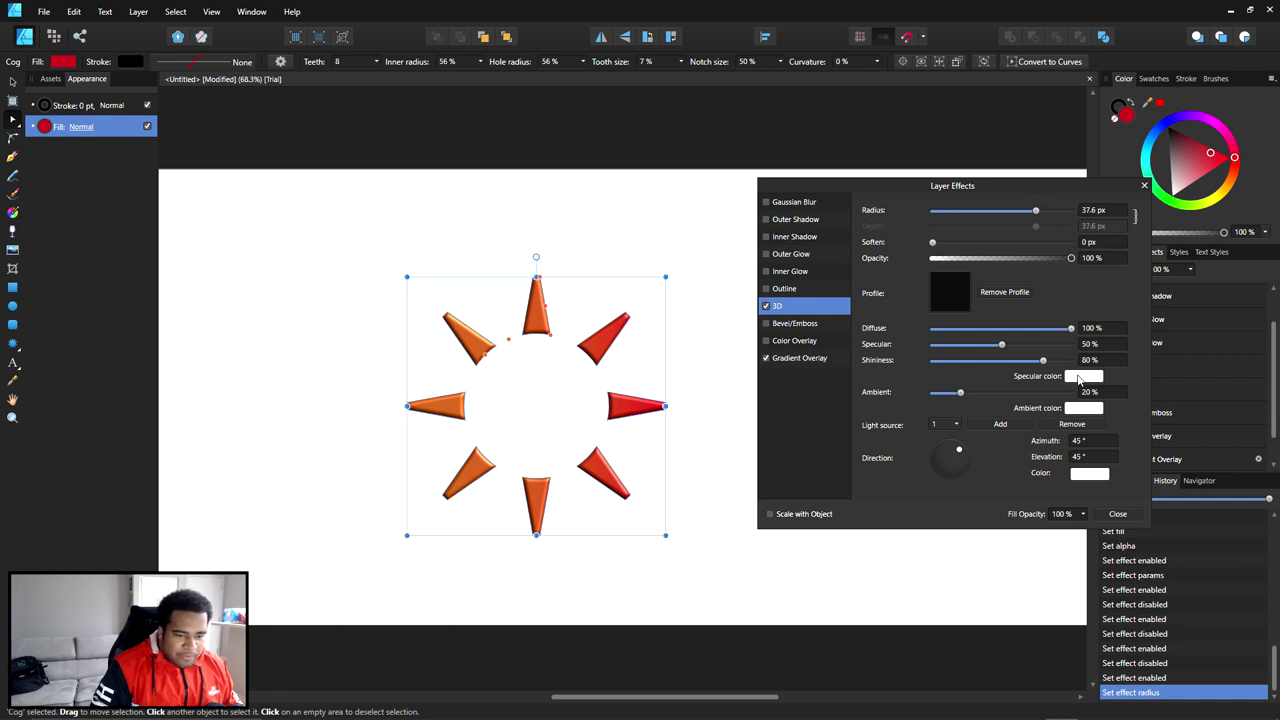
pyautogui.click(1079, 378)
pyautogui.click(1125, 482)
pyautogui.moveTo(1086, 480); pyautogui.dragTo(1085, 452)
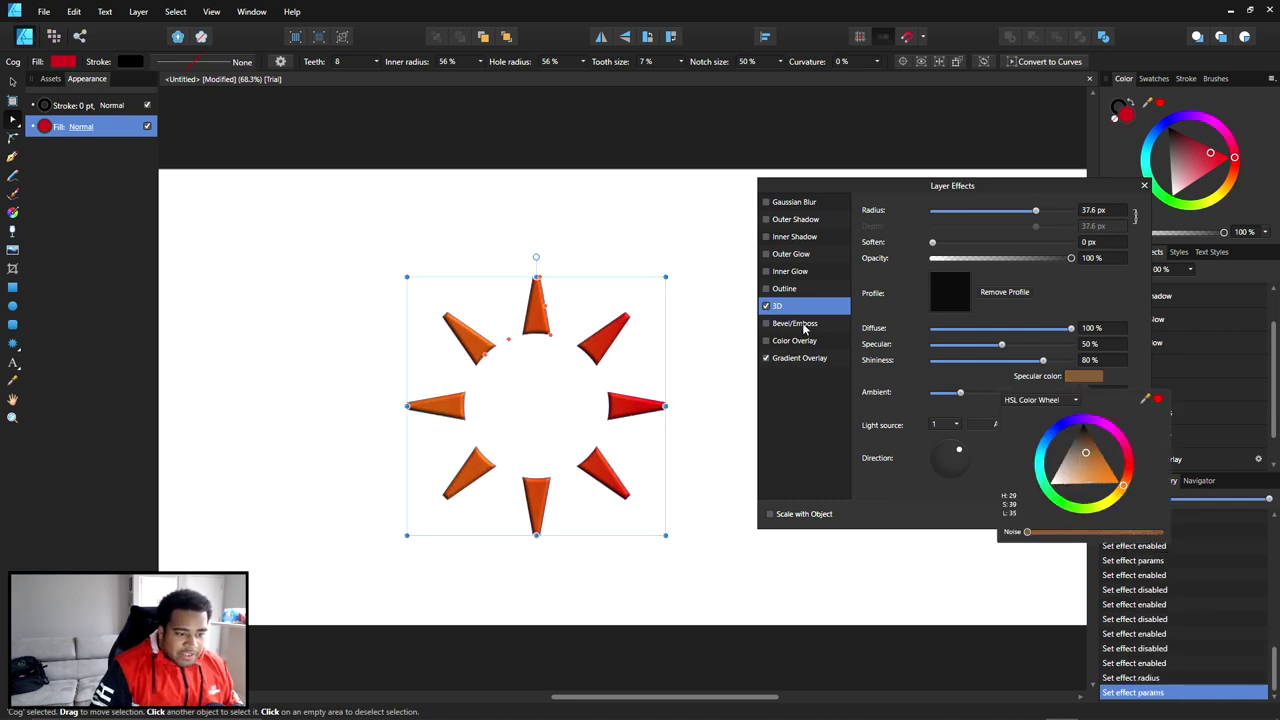
# Replace the 3D effect with a Pillow-type Bevel/Emboss effect with a 100 px radius
pyautogui.click(766, 306)
pyautogui.click(766, 323)
pyautogui.click(795, 325)
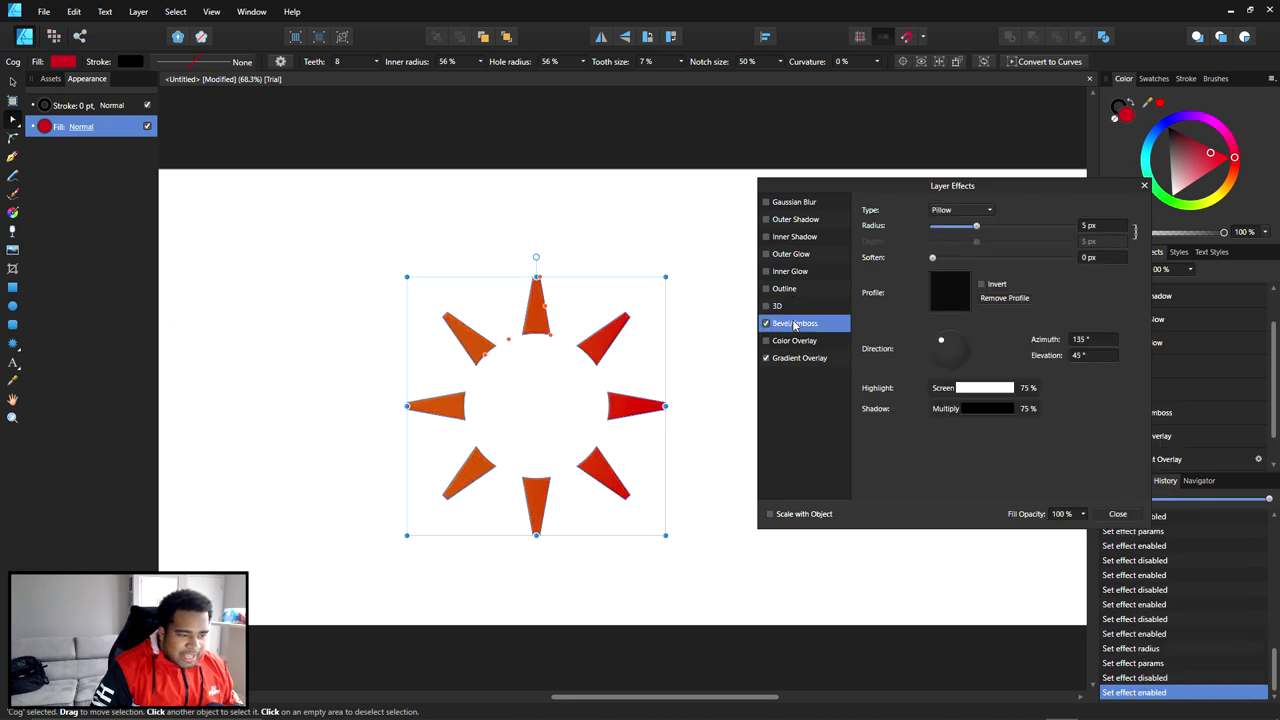
pyautogui.moveTo(976, 225)
pyautogui.mouseDown()
pyautogui.moveTo(1086, 226)
pyautogui.moveTo(1045, 228)
pyautogui.moveTo(1079, 240)
pyautogui.mouseUp()
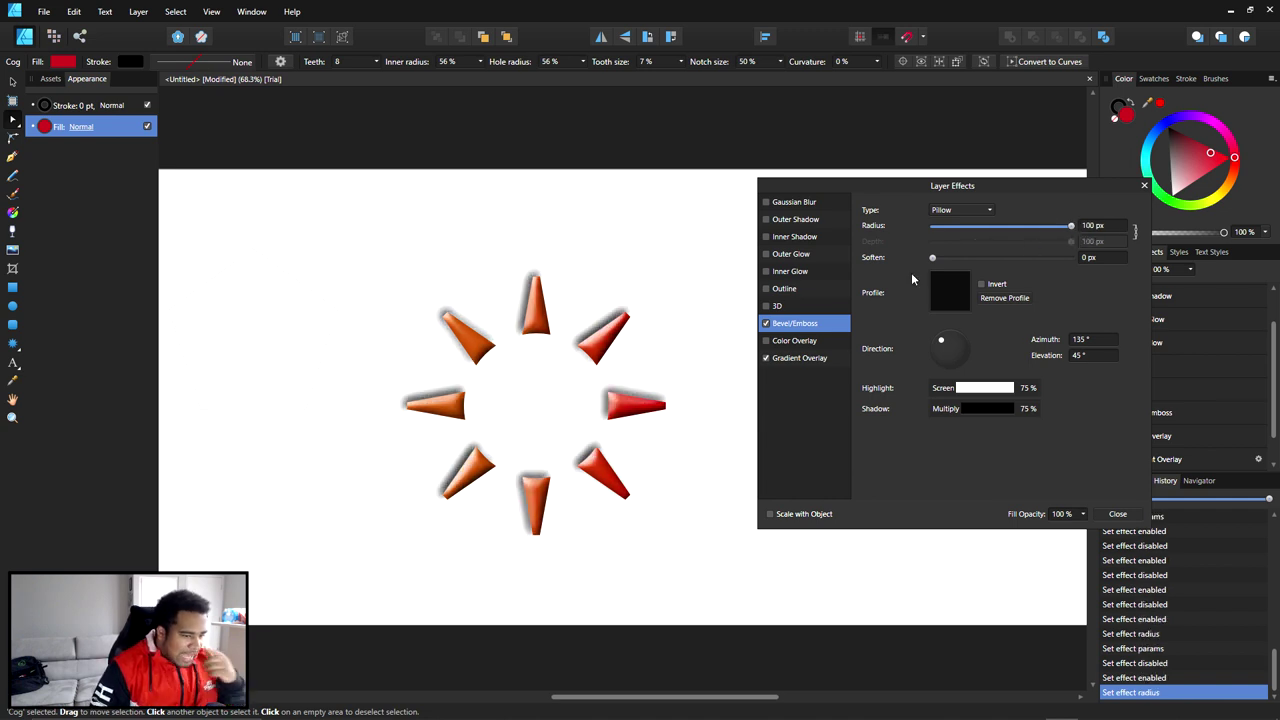
# Disable the Bevel/Emboss and 3D effects, keeping only the Gradient Overlay, and close the layer effects settings
pyautogui.click(768, 310)
pyautogui.click(766, 322)
pyautogui.click(767, 308)
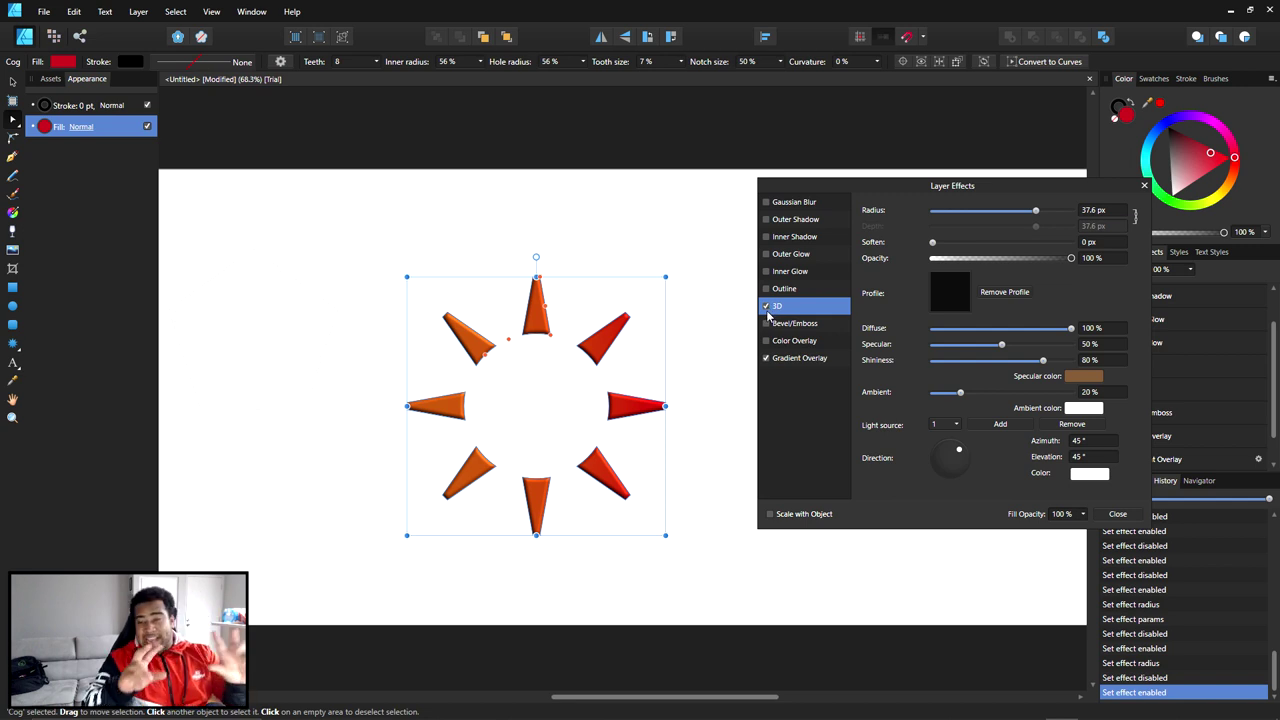
pyautogui.click(766, 307)
pyautogui.click(1115, 513)
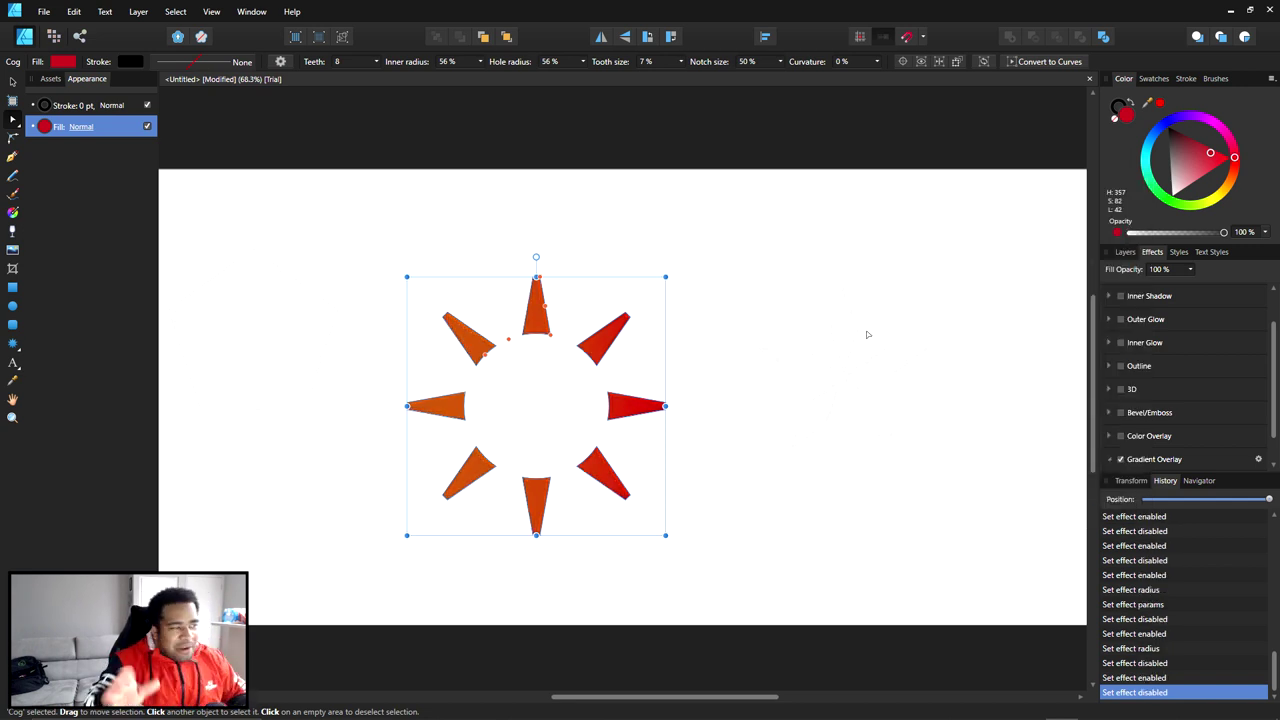
# Deselect the cog and examine the edges and gradient of its teeth at high magnification
pyautogui.click(570, 241)
pyautogui.hscroll(-1, 549, 338)
pyautogui.scroll(2, 586, 355)
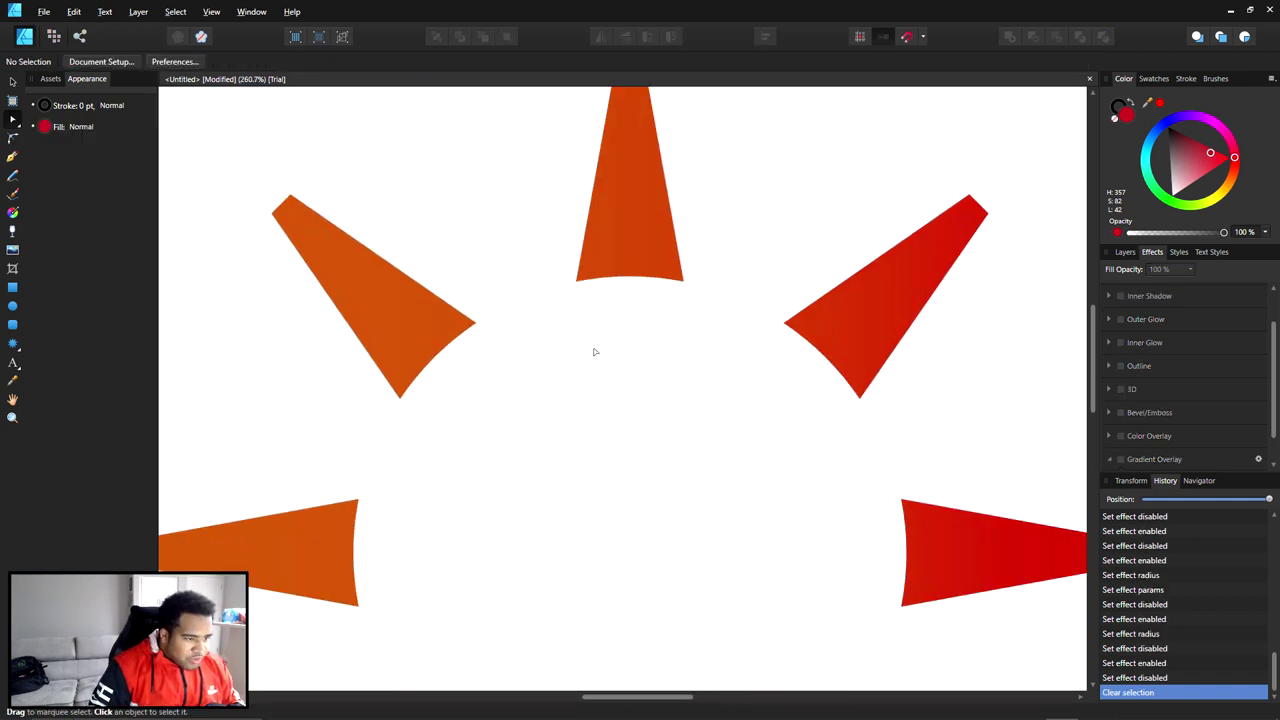
pyautogui.scroll(5, 611, 266)
pyautogui.scroll(-2, 609, 246)
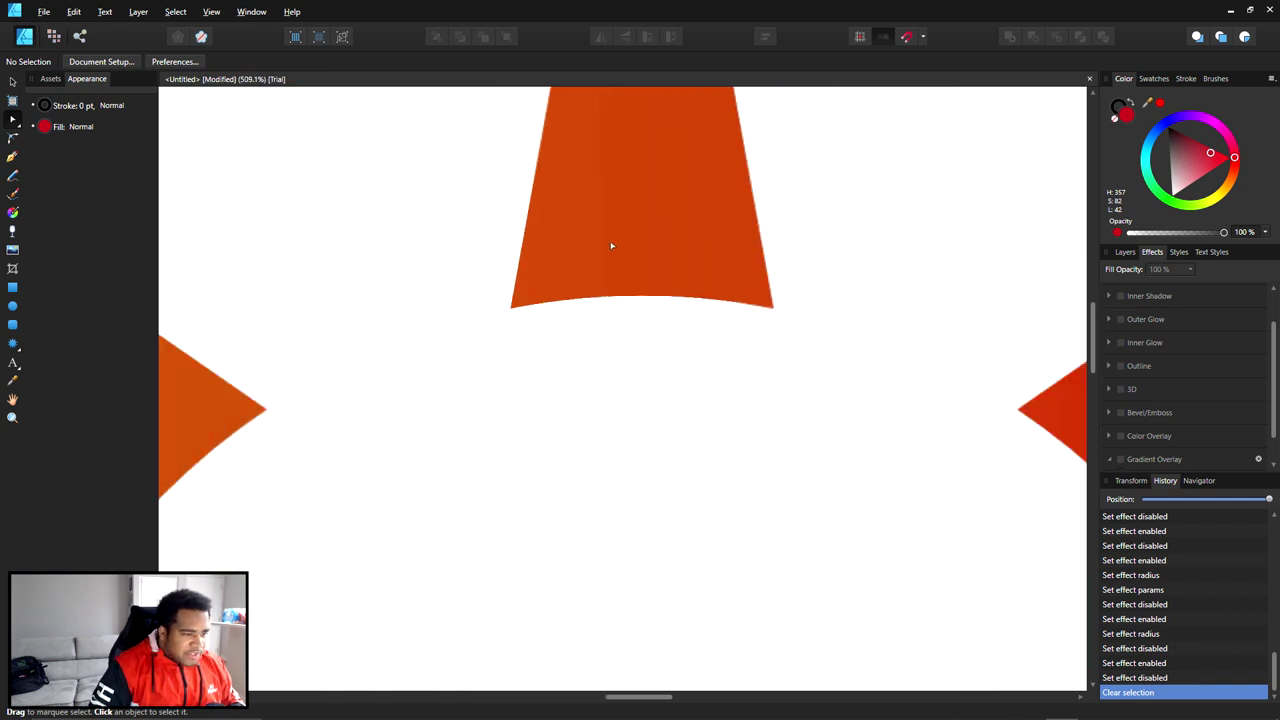
pyautogui.scroll(2, 609, 243)
pyautogui.scroll(-4, 609, 250)
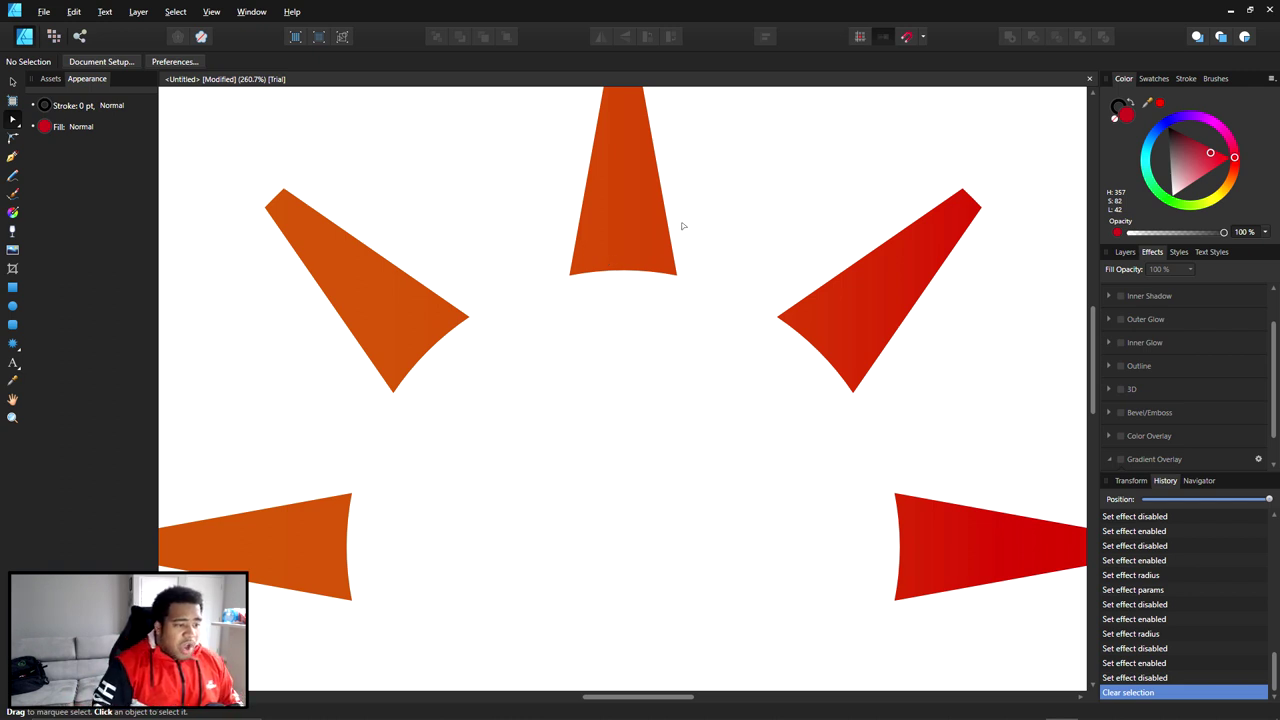
pyautogui.scroll(-5, 680, 223)
pyautogui.scroll(3, 644, 209)
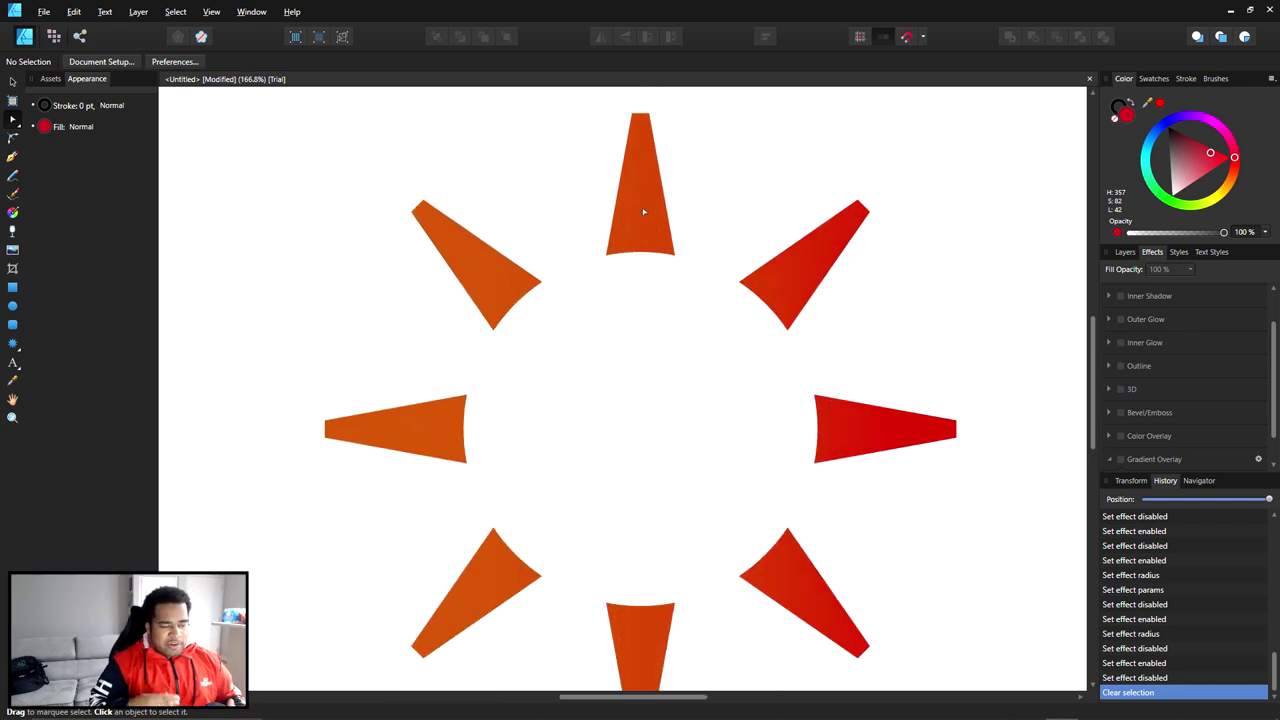
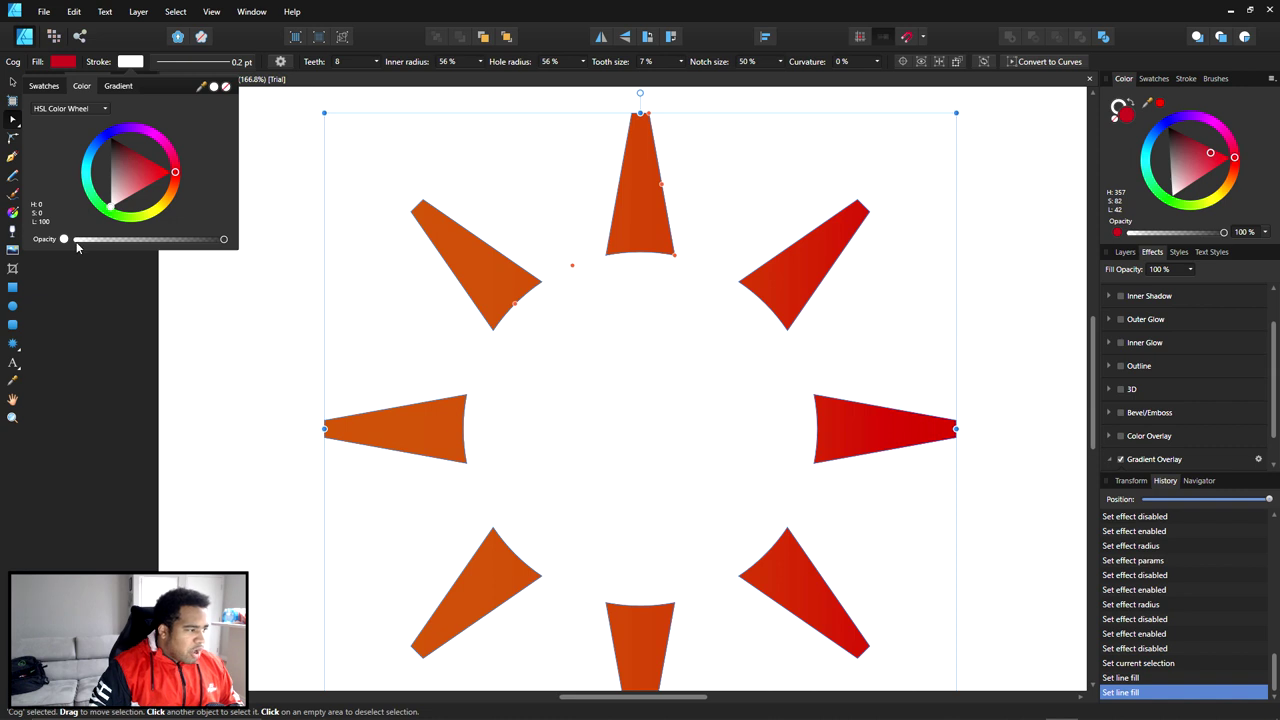
# Set the cog's stroke width to 9 pt
pyautogui.click(1186, 80)
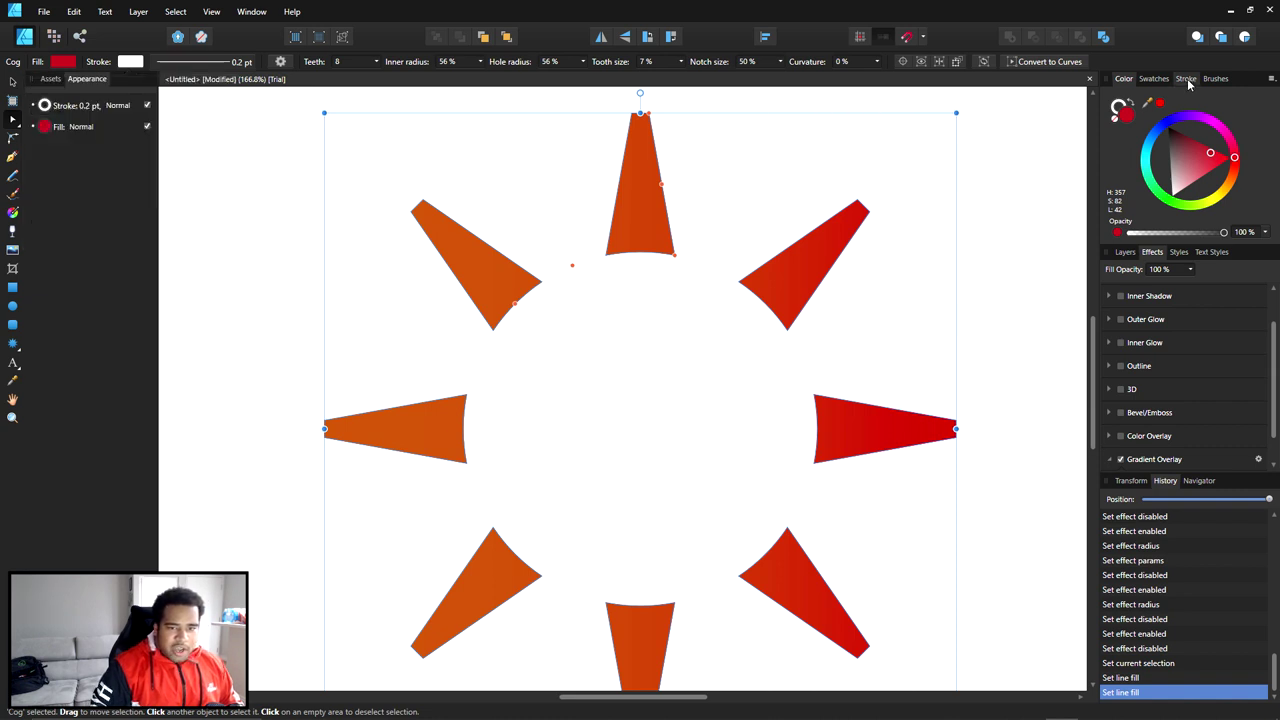
pyautogui.click(1186, 80)
pyautogui.moveTo(1141, 120); pyautogui.dragTo(1173, 120)
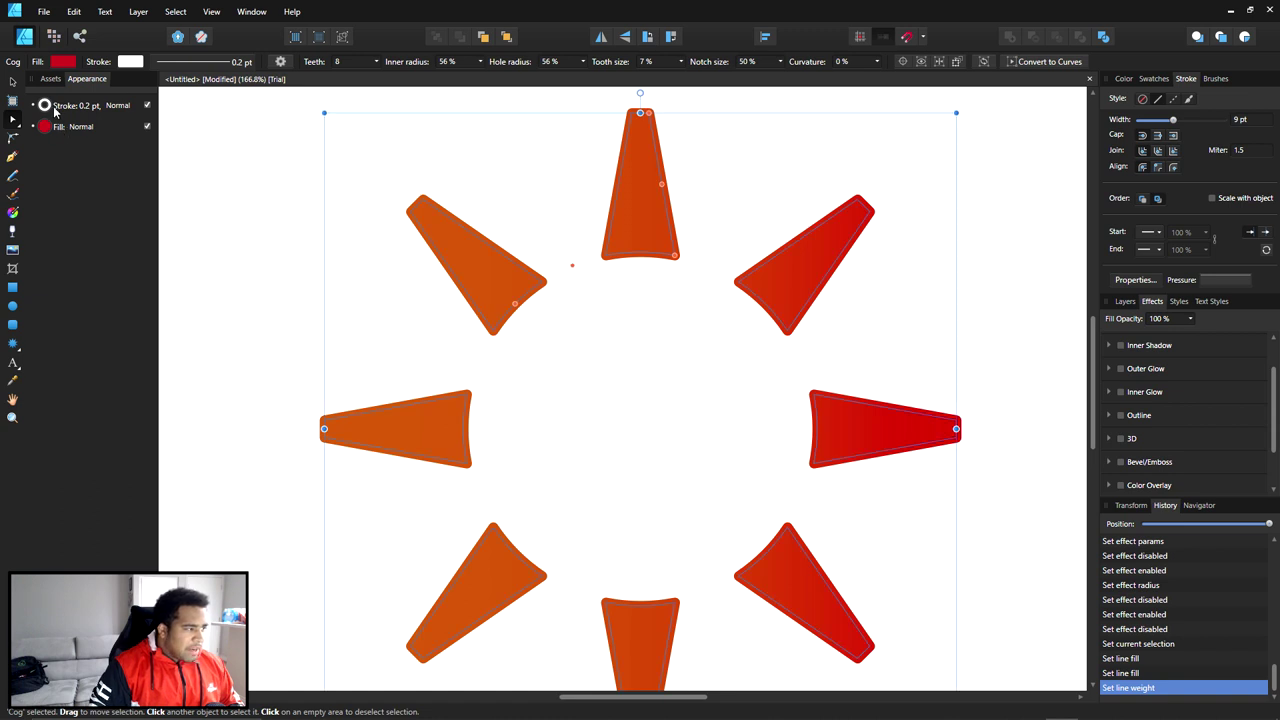
# Set the cog's stroke width to 0.5 pt and try the inside and outside stroke alignments
pyautogui.click(45, 108)
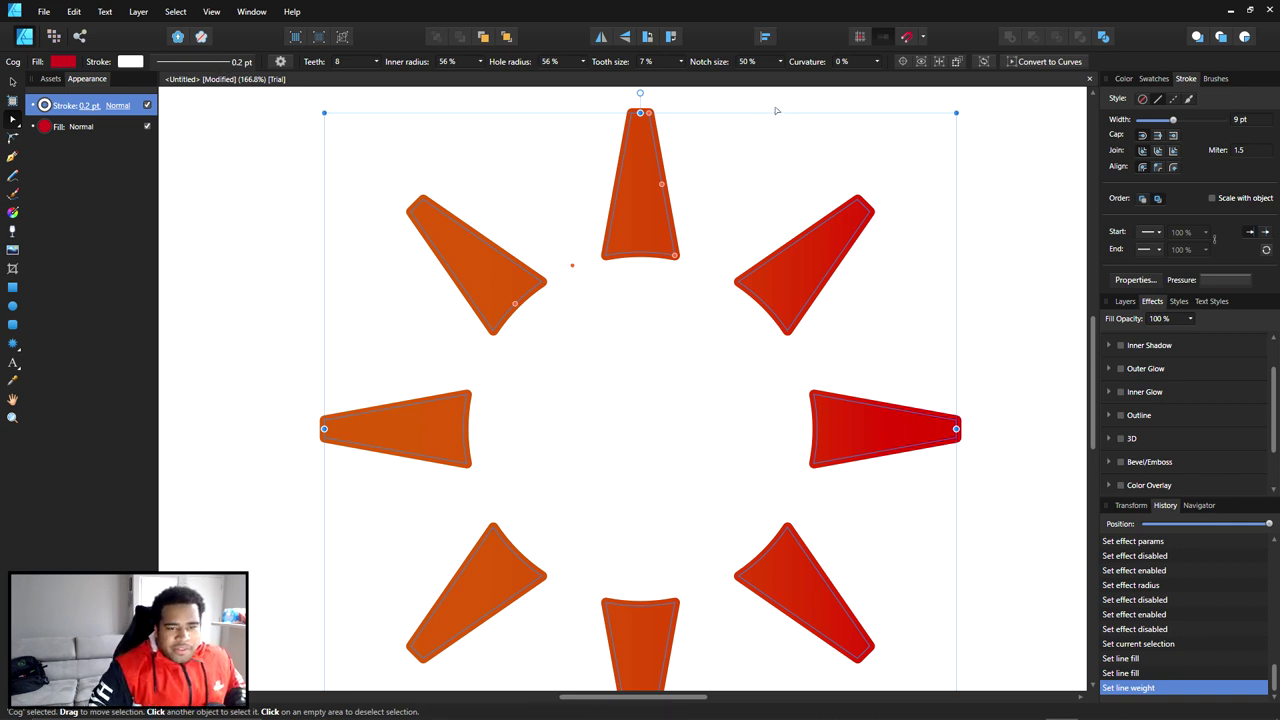
pyautogui.moveTo(1173, 120)
pyautogui.mouseDown()
pyautogui.moveTo(1133, 120)
pyautogui.moveTo(1148, 120)
pyautogui.mouseUp()
pyautogui.click(1158, 167)
pyautogui.click(1173, 167)
# Widen the cog's stroke to 4.2 pt with a different join style, and try the inside and center alignments
pyautogui.moveTo(1148, 120)
pyautogui.mouseDown()
pyautogui.moveTo(1202, 124)
pyautogui.moveTo(1147, 121)
pyautogui.moveTo(1163, 120)
pyautogui.mouseUp()
pyautogui.click(1158, 150)
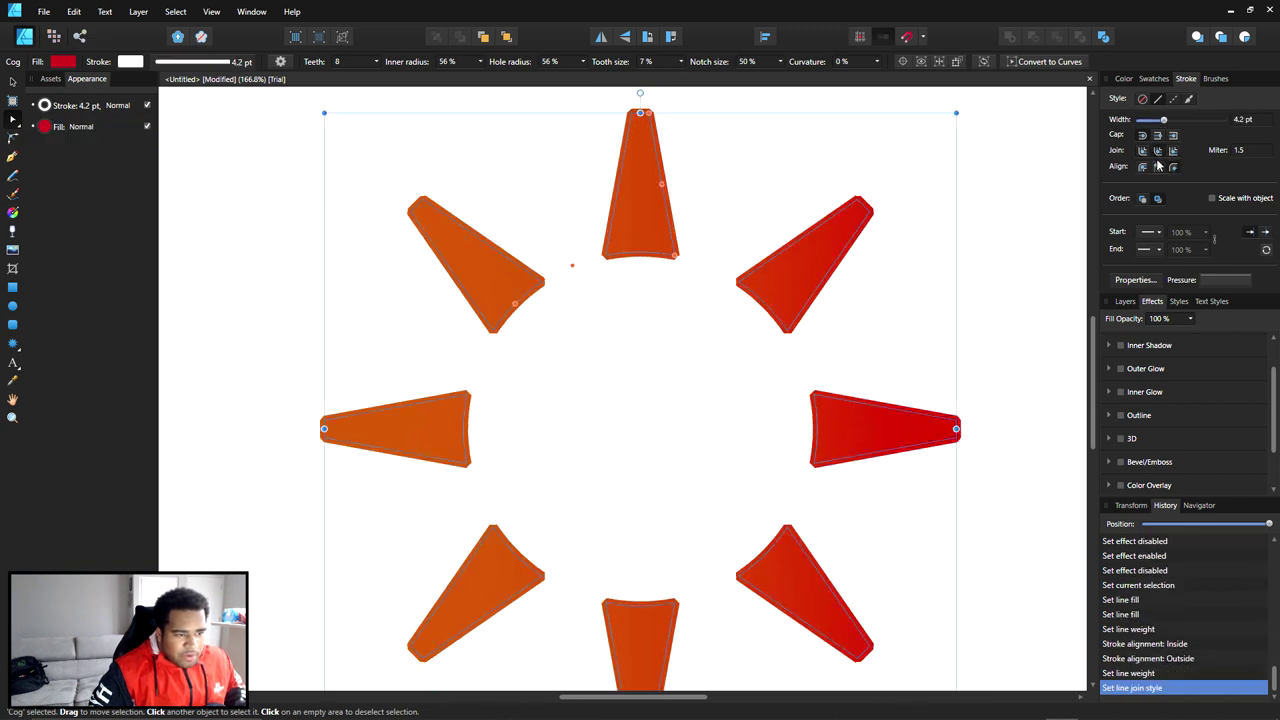
pyautogui.click(1158, 167)
pyautogui.click(1142, 167)
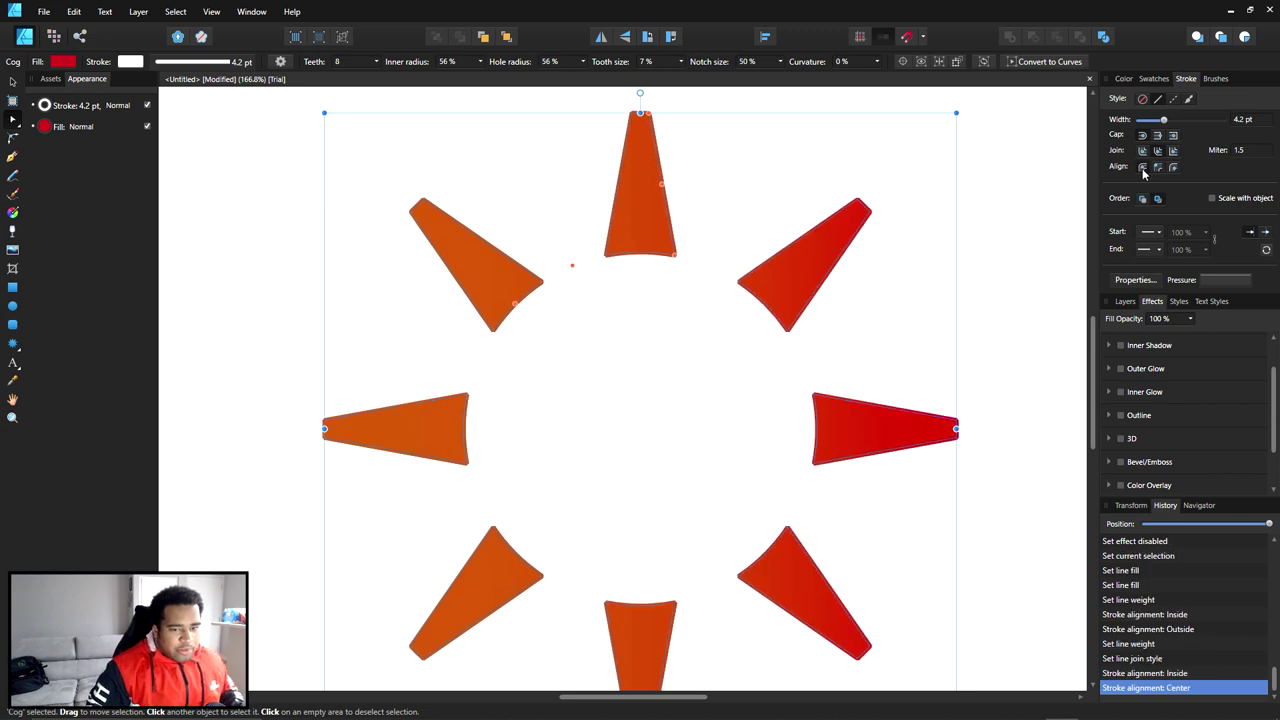
# Add a Curved arrowhead to the start of the cog's stroke
pyautogui.click(1146, 249)
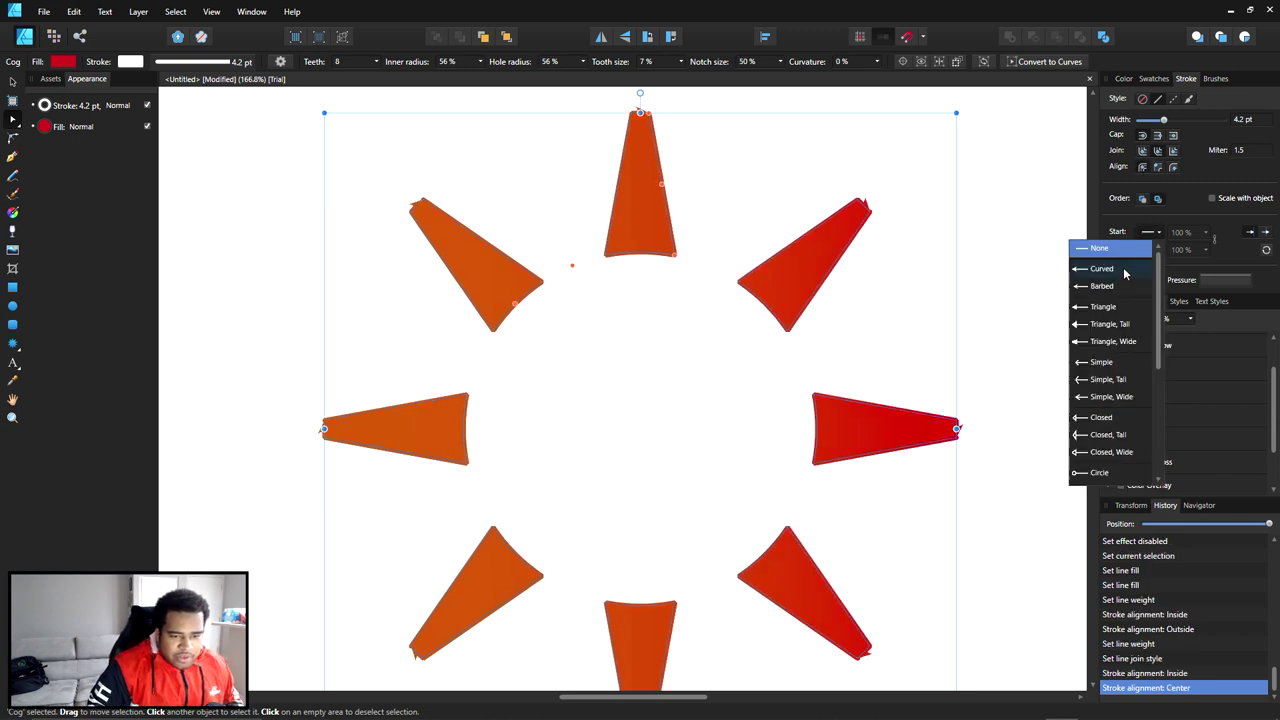
pyautogui.click(1124, 270)
pyautogui.click(1182, 232)
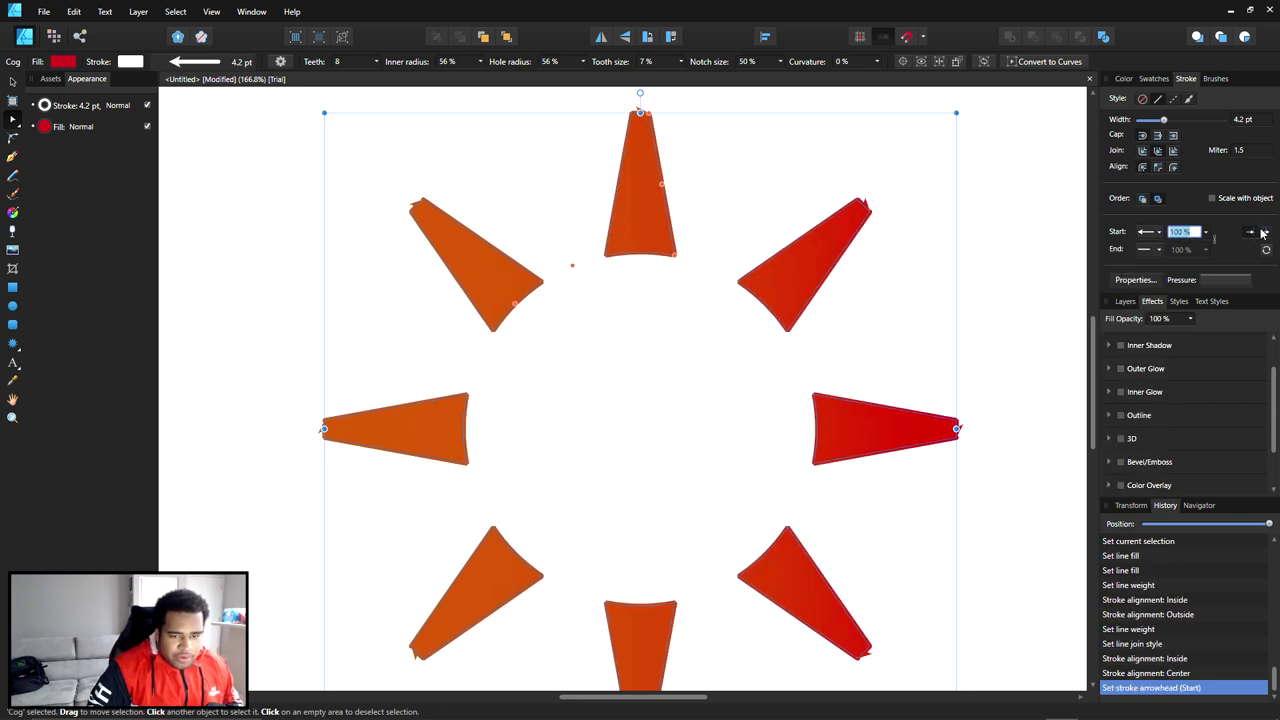
# Align the cog's stroke to the outside and give it an end arrowhead at a 35.7 pt width
pyautogui.click(1172, 168)
pyautogui.click(1158, 249)
pyautogui.click(1118, 303)
pyautogui.moveTo(1166, 118); pyautogui.dragTo(1202, 121)
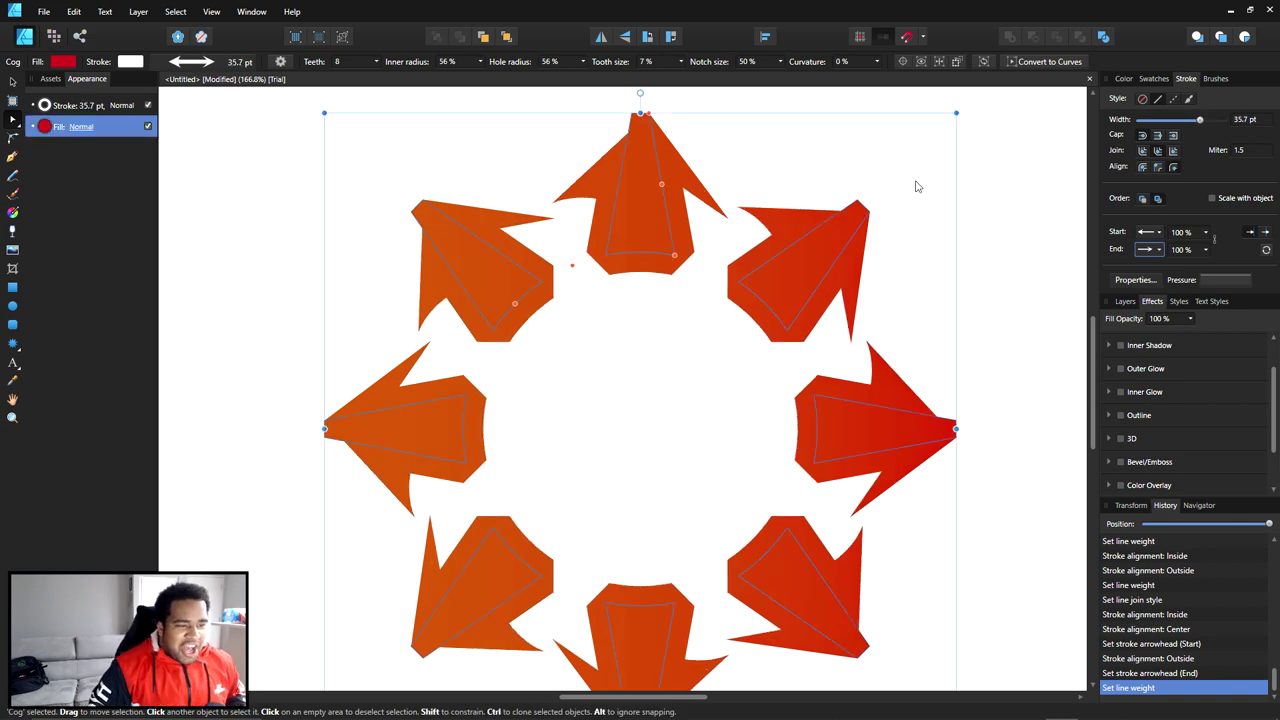
# Undo the arrowhead, alignment, join and width changes back to the 0.5 pt stroke
pyautogui.hotkey('ctrl', 'z')
pyautogui.hotkey('ctrl', 'z')
pyautogui.hotkey('ctrl', 'z')
pyautogui.hotkey('ctrl', 'z')
pyautogui.hotkey('ctrl', 'z')
pyautogui.hotkey('ctrl', 'z')
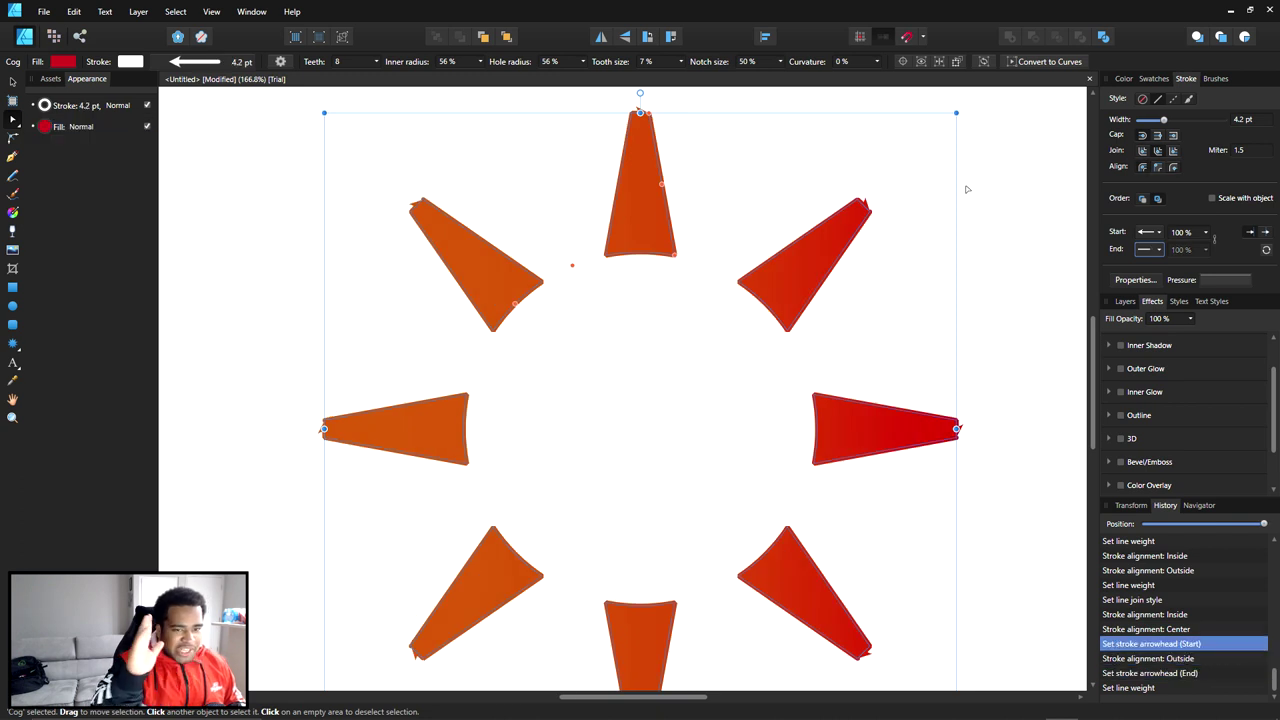
pyautogui.hotkey('ctrl', 'z')
pyautogui.hotkey('ctrl', 'z')
pyautogui.hotkey('ctrl', 'z')
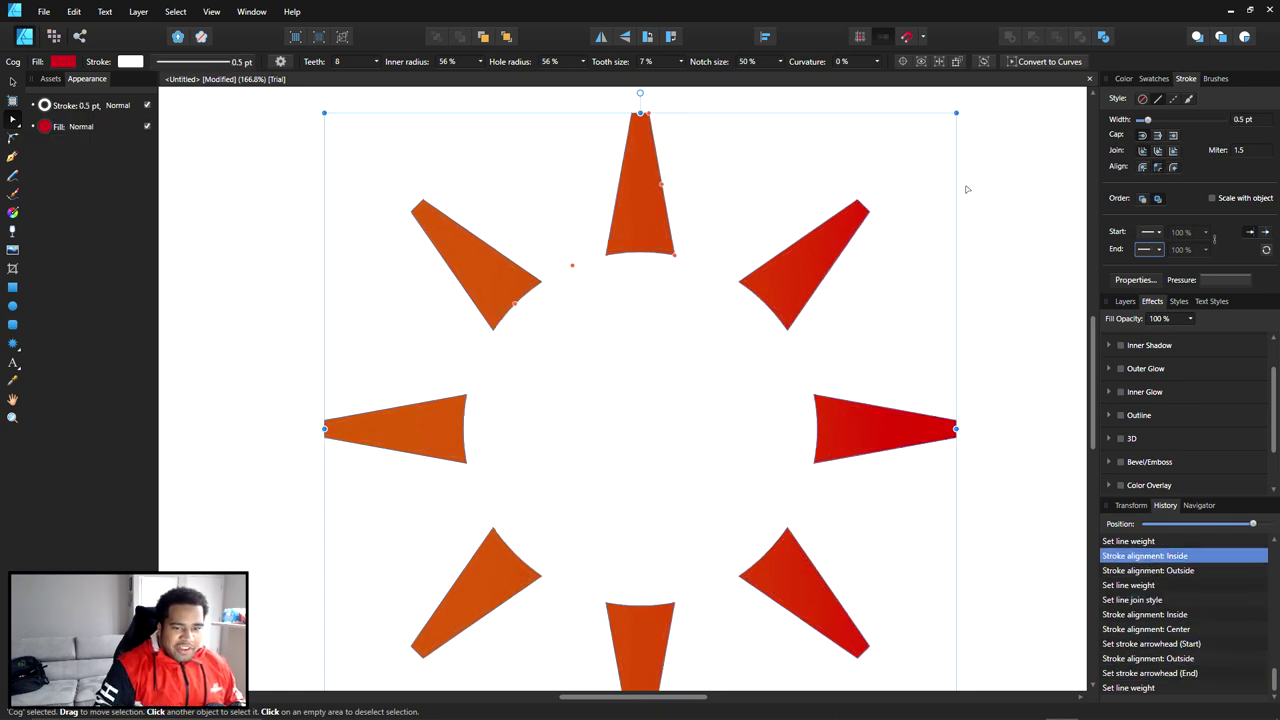
pyautogui.hotkey('ctrl', 'z')
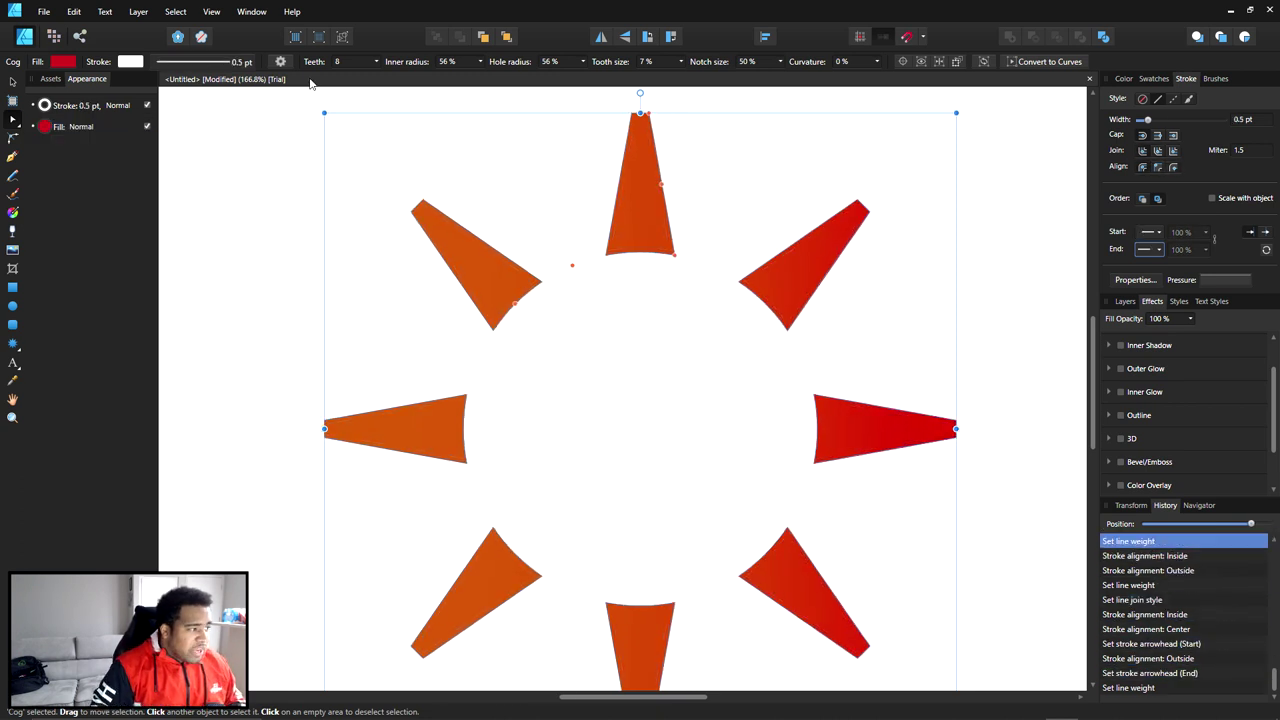
# Set the cog's stroke width to 5.2 pt and align the stroke to the outside
pyautogui.click(90, 107)
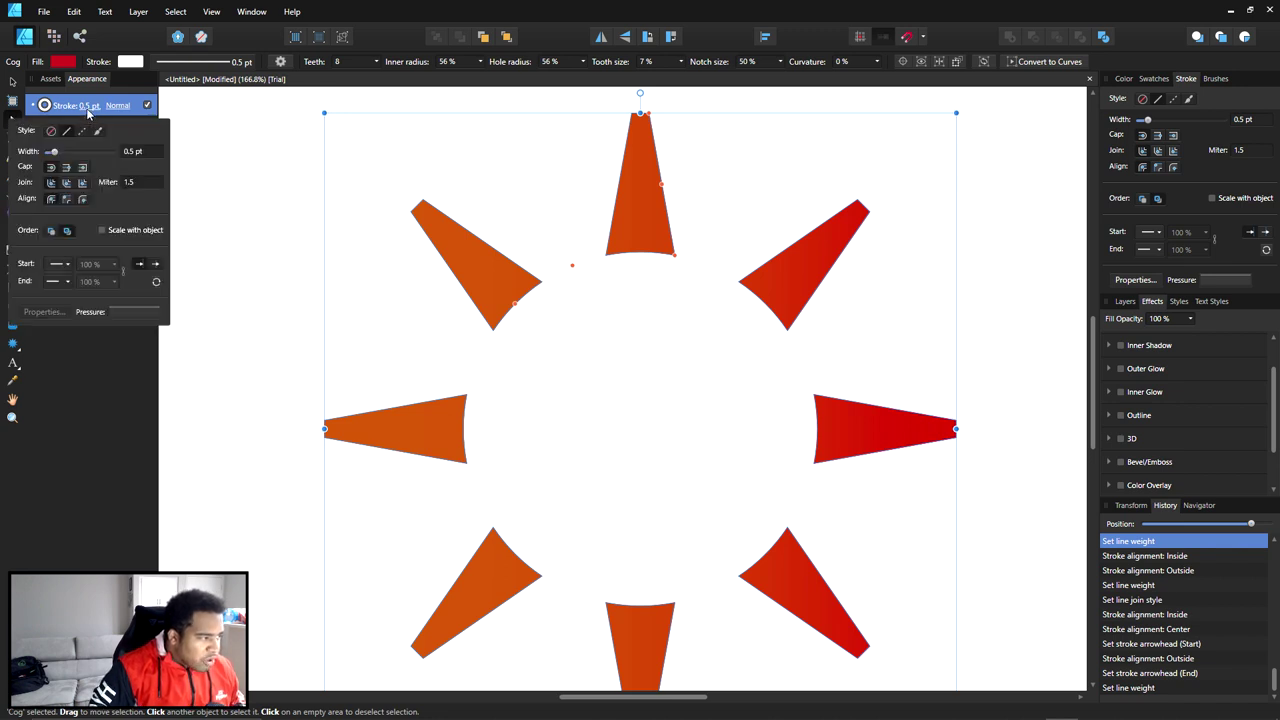
pyautogui.moveTo(58, 153); pyautogui.dragTo(69, 153)
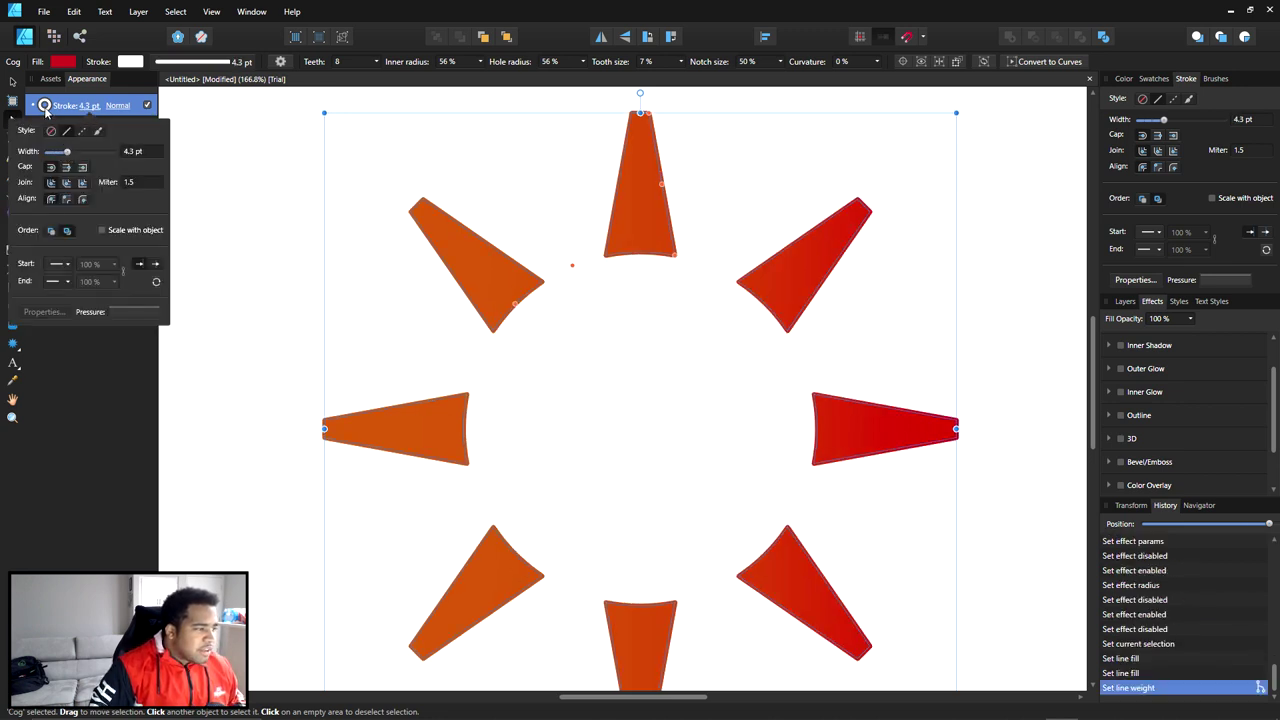
pyautogui.click(87, 106)
pyautogui.click(90, 107)
pyautogui.moveTo(70, 153)
pyautogui.mouseDown()
pyautogui.moveTo(91, 155)
pyautogui.moveTo(55, 155)
pyautogui.mouseUp()
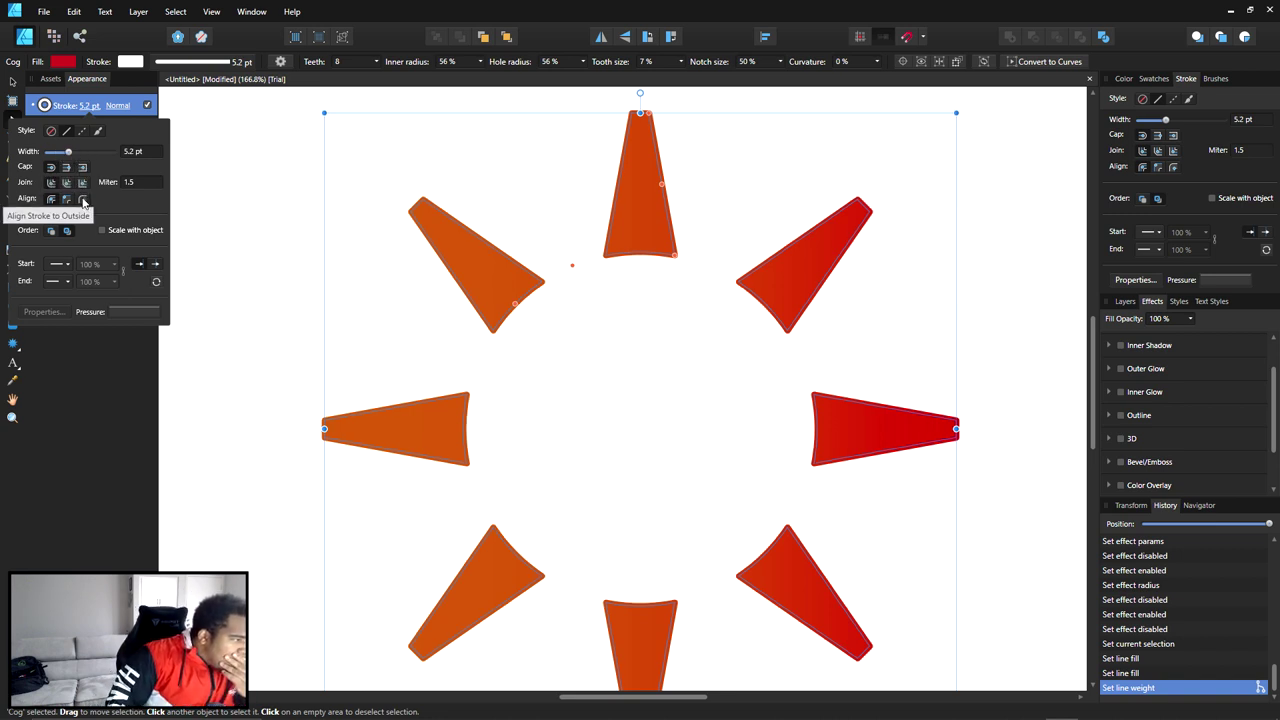
pyautogui.click(83, 200)
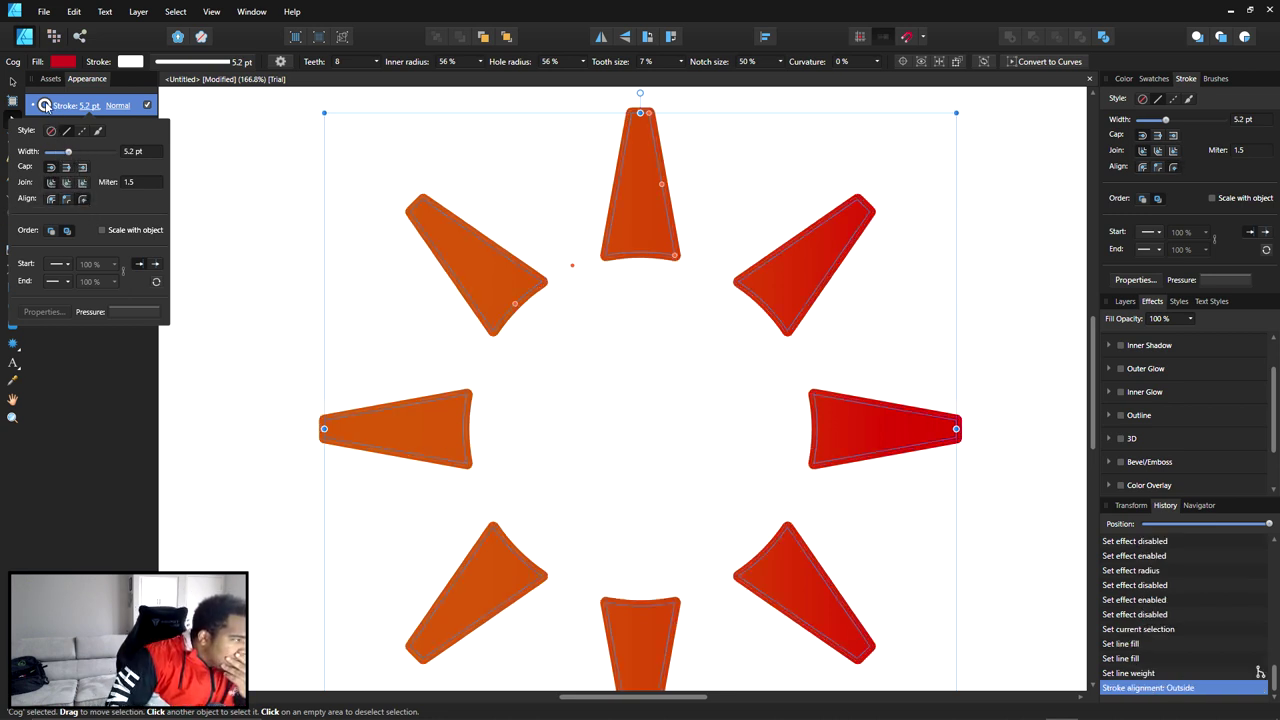
# Recolor the cog's stroke orange with the HSL color wheel
pyautogui.click(44, 105)
pyautogui.click(104, 200)
pyautogui.click(140, 205)
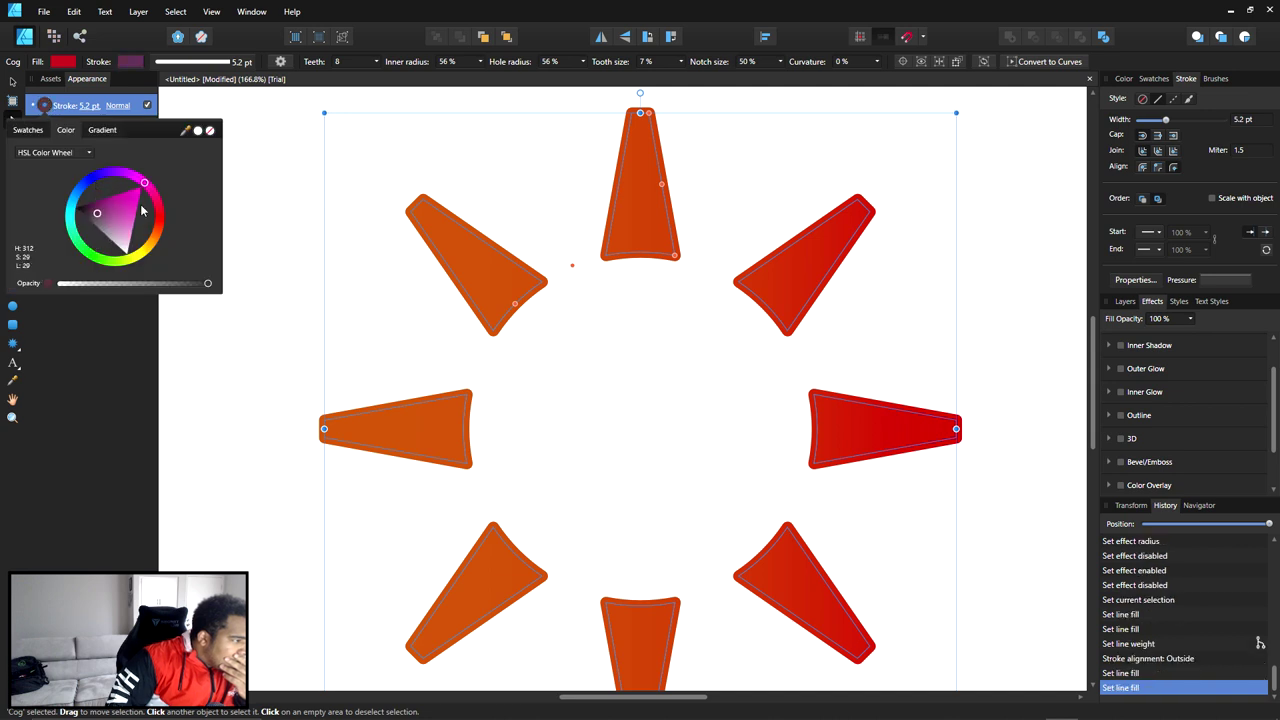
pyautogui.click(143, 183)
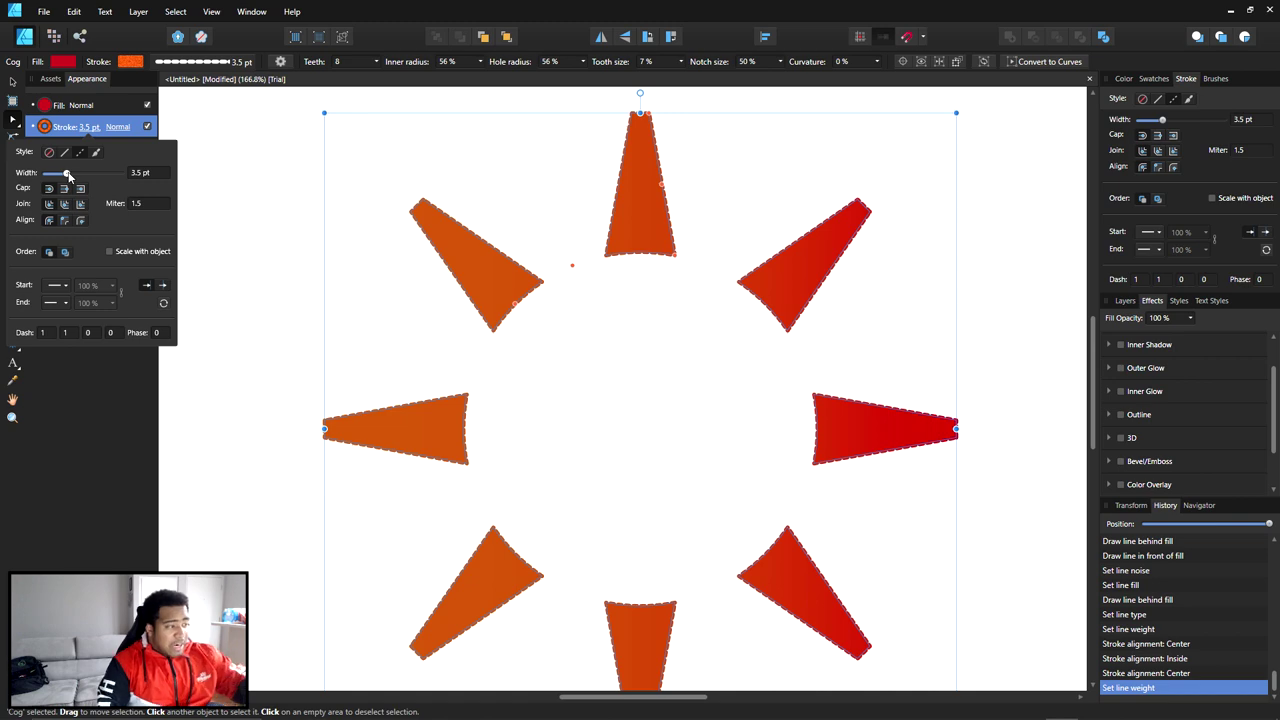
# Set the cog's dashed stroke width to 3.8 pt and change it to a solid line, keeping the cog selected
pyautogui.moveTo(66, 175)
pyautogui.mouseDown()
pyautogui.moveTo(108, 176)
pyautogui.moveTo(66, 180)
pyautogui.mouseUp()
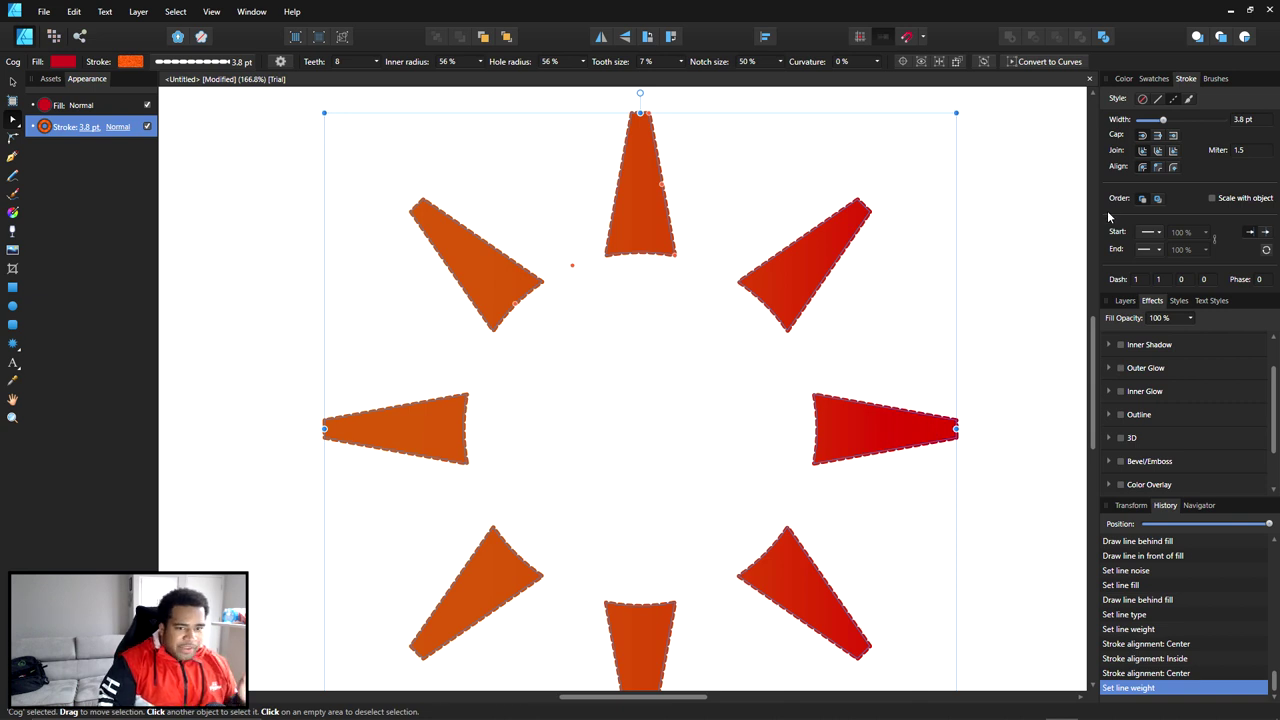
pyautogui.click(1159, 100)
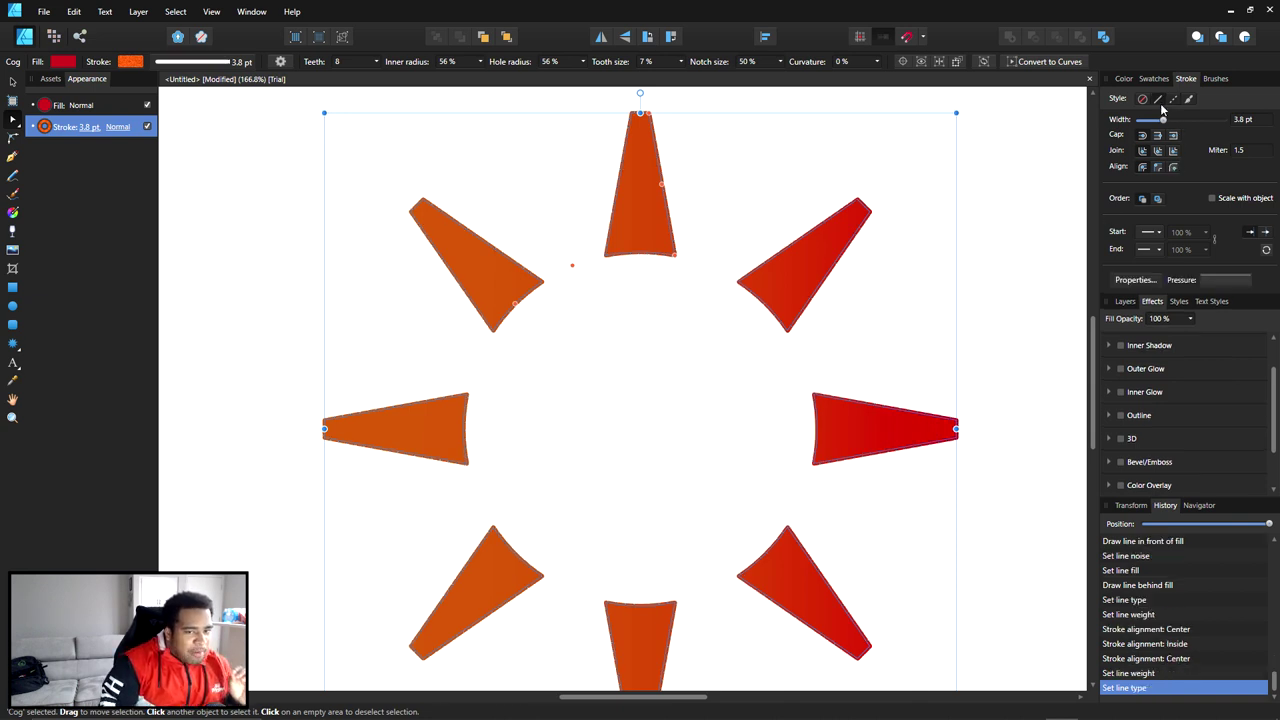
pyautogui.click(700, 235)
pyautogui.click(634, 194)
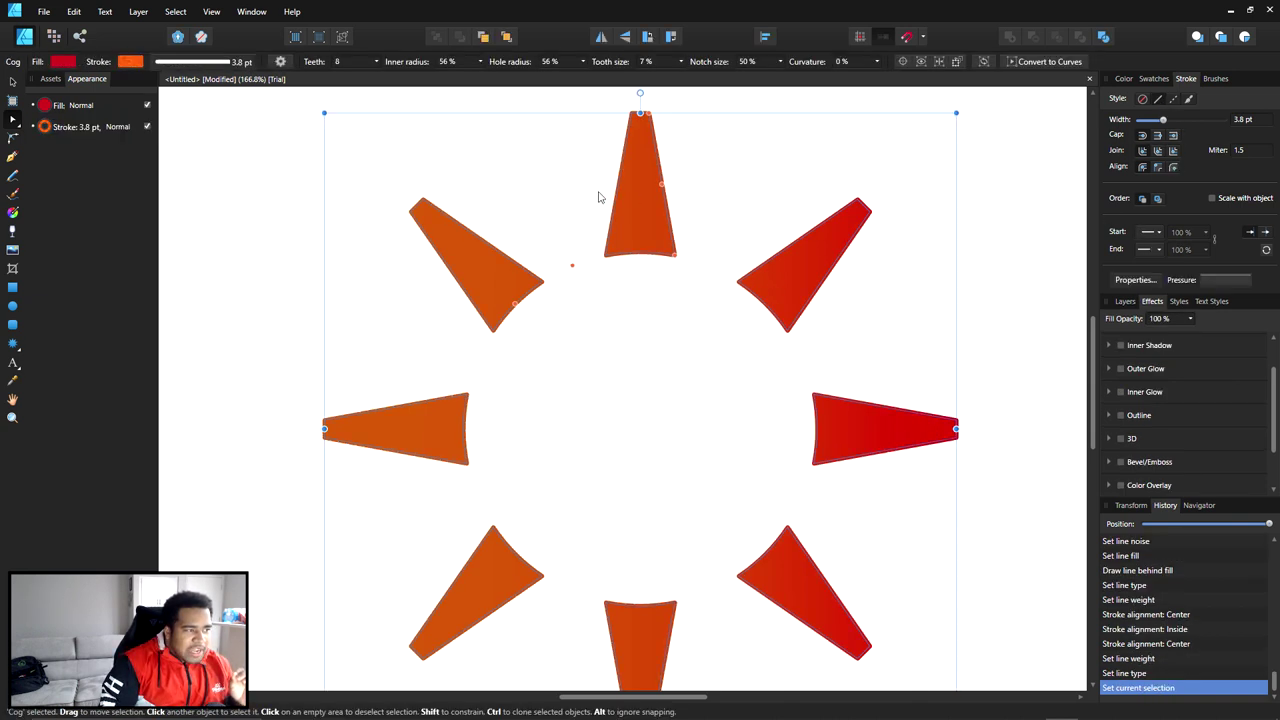
pyautogui.click(52, 79)
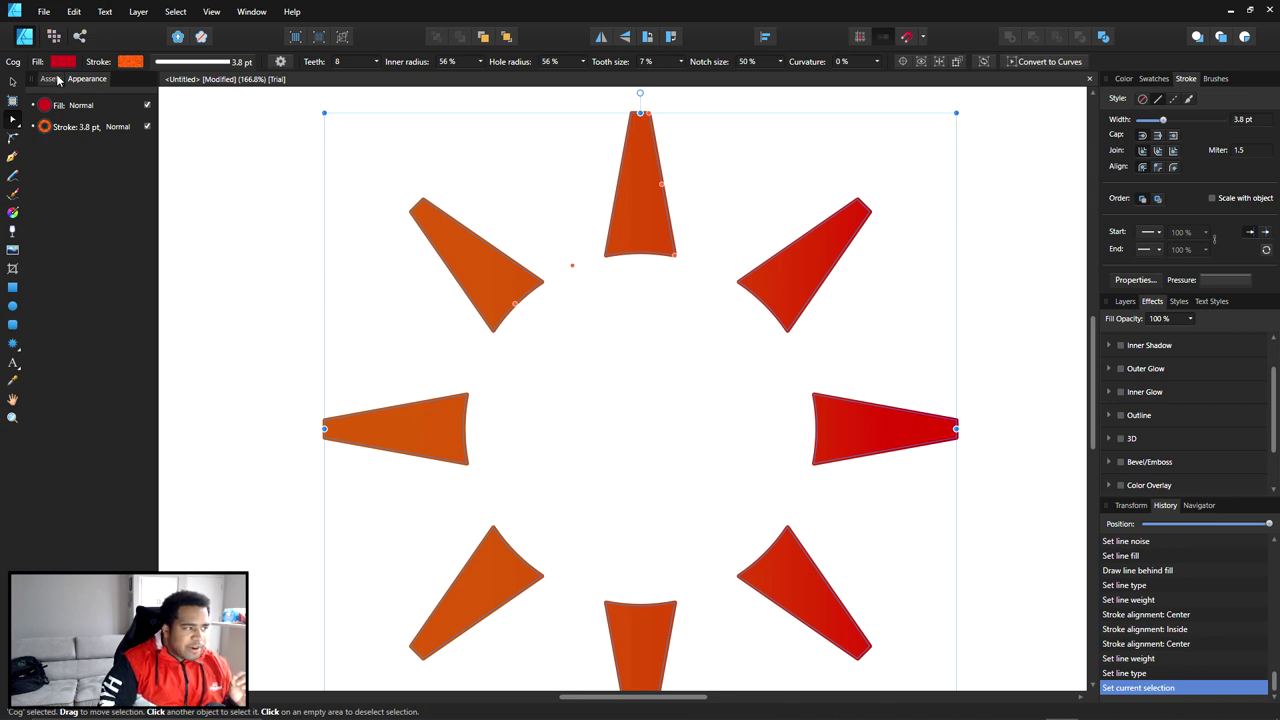
pyautogui.click(96, 79)
pyautogui.scroll(-1, 1220, 460)
pyautogui.click(1220, 455)
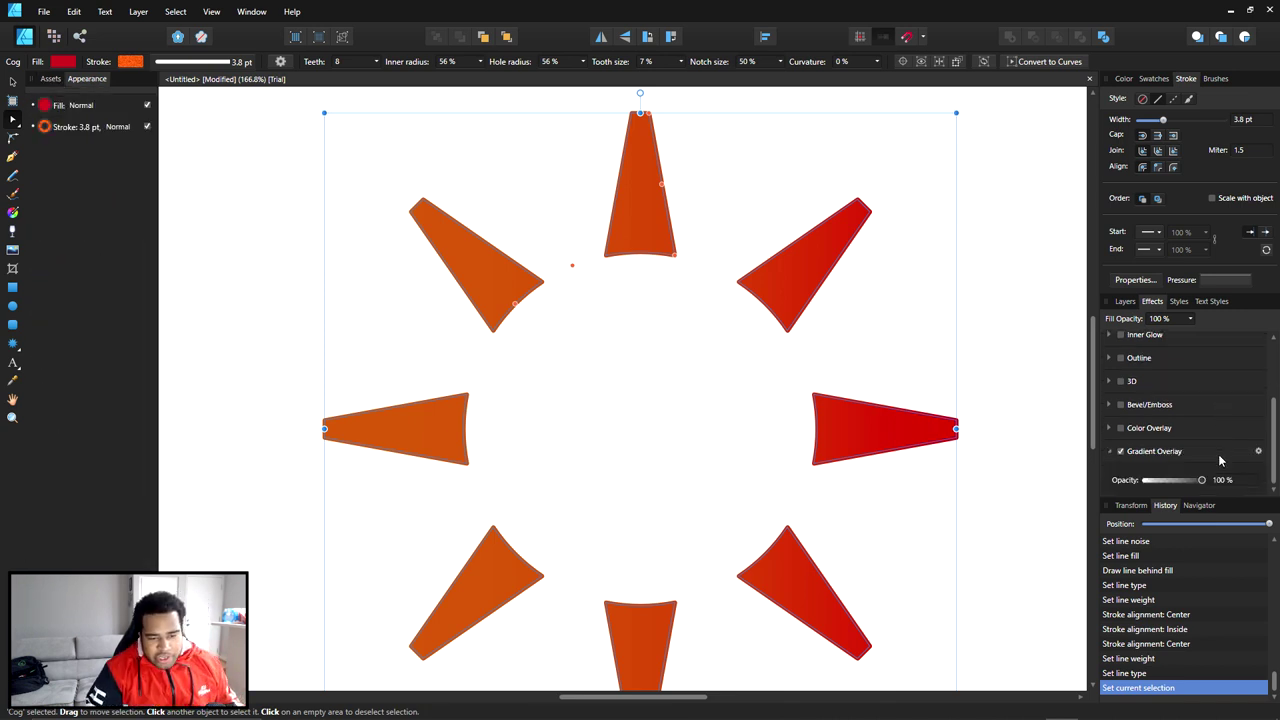
pyautogui.scroll(3, 1190, 441)
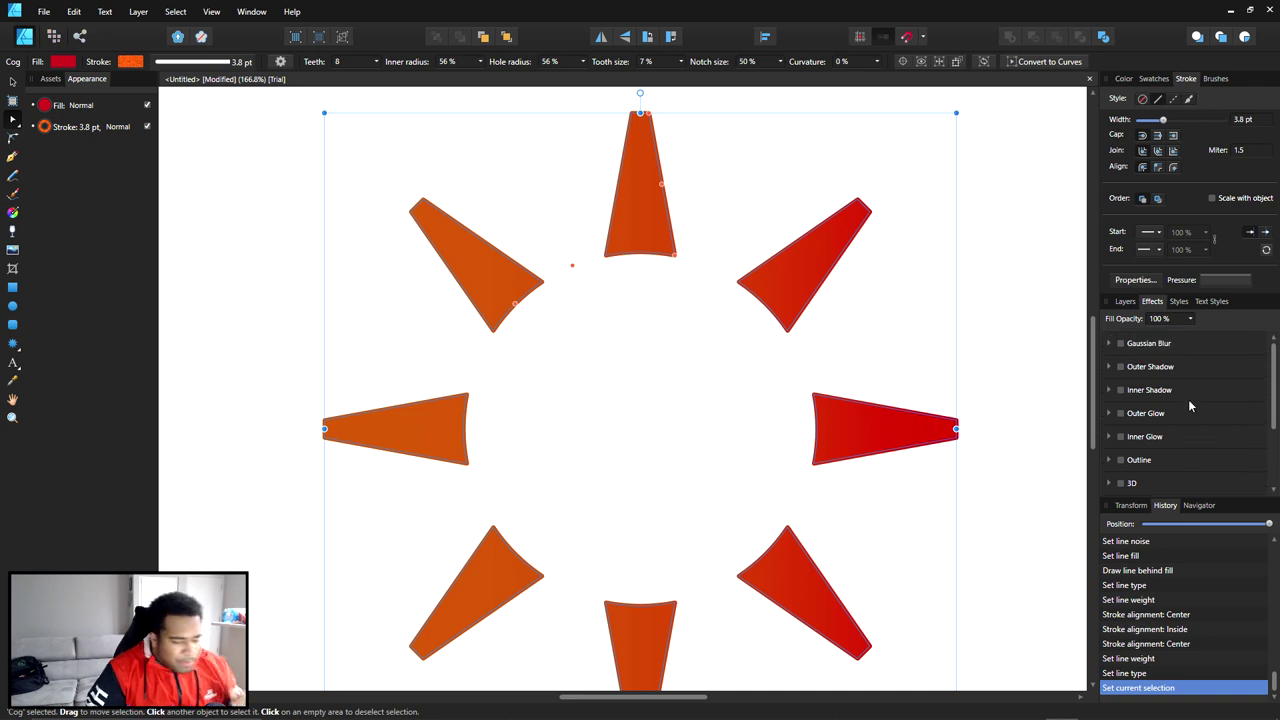
# Enable the Outline effect on the cog and color it dark purple (H 305, S 100, L 17)
pyautogui.click(1141, 459)
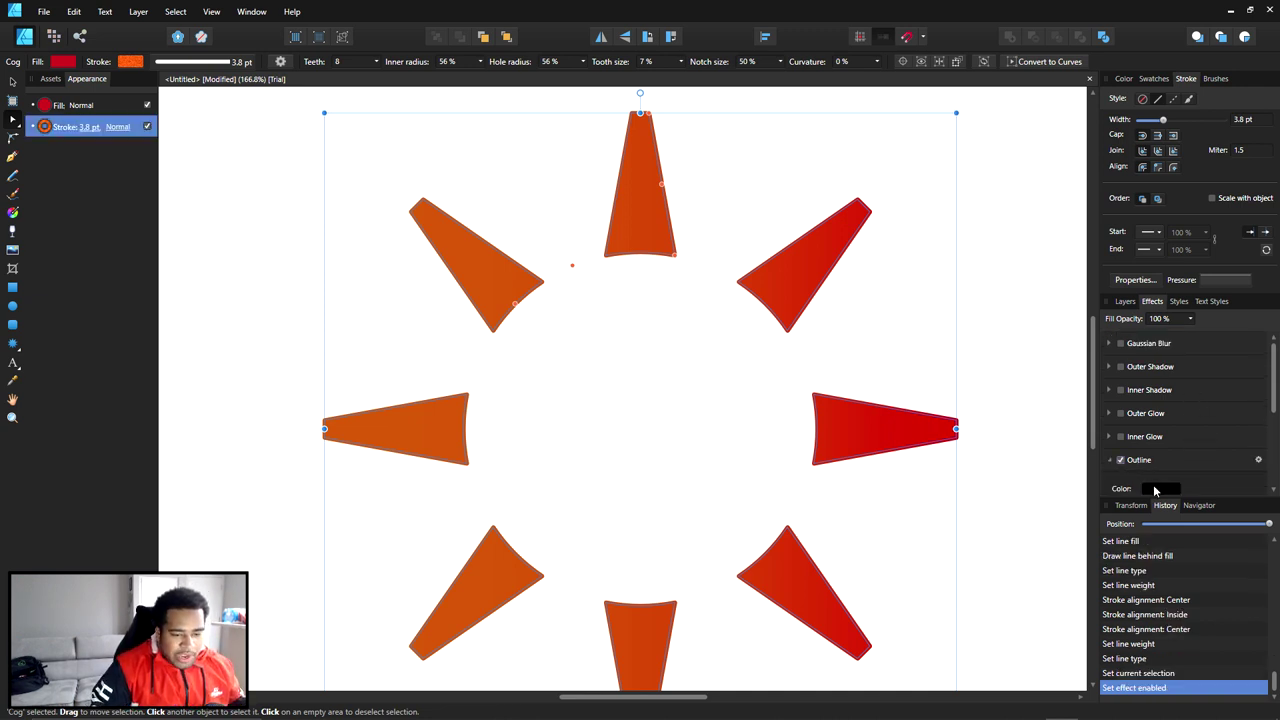
pyautogui.click(1153, 486)
pyautogui.moveTo(1164, 560); pyautogui.dragTo(1186, 539)
pyautogui.click(1141, 562)
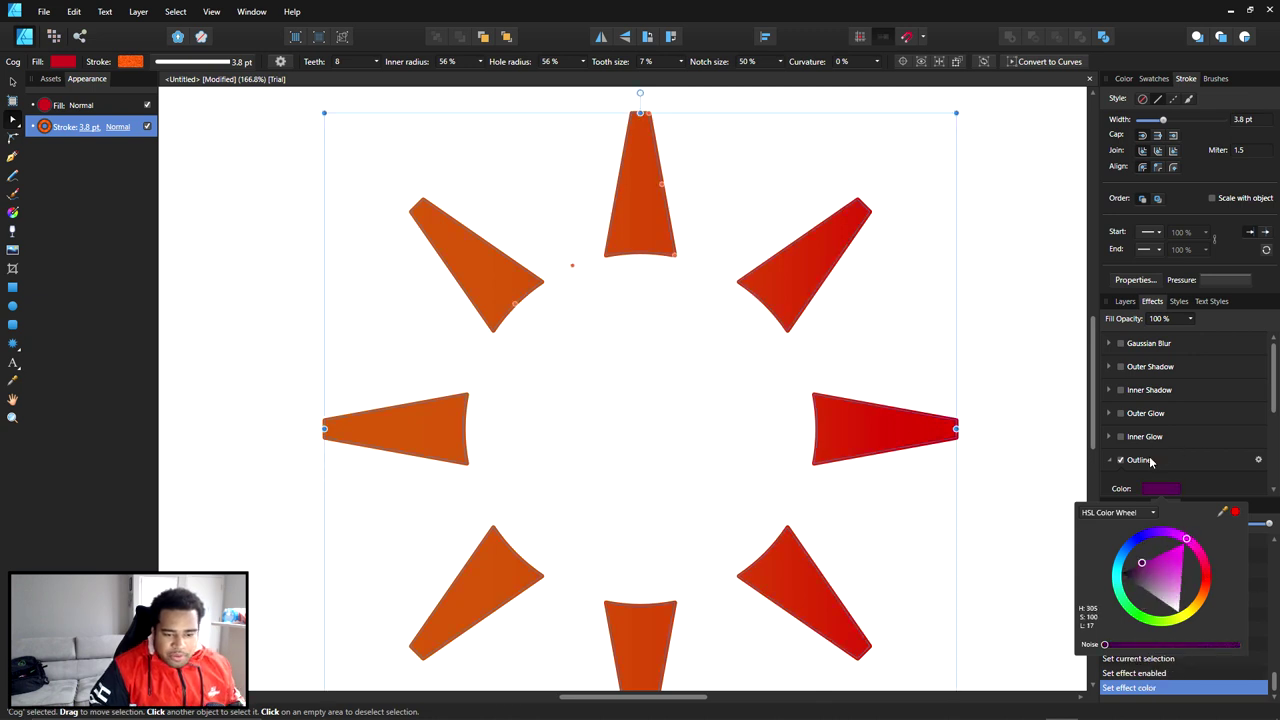
# Set the Outline effect's radius to 23.8 px, close the layer effects settings and deselect the cog
pyautogui.scroll(-1, 1151, 461)
pyautogui.click(1258, 418)
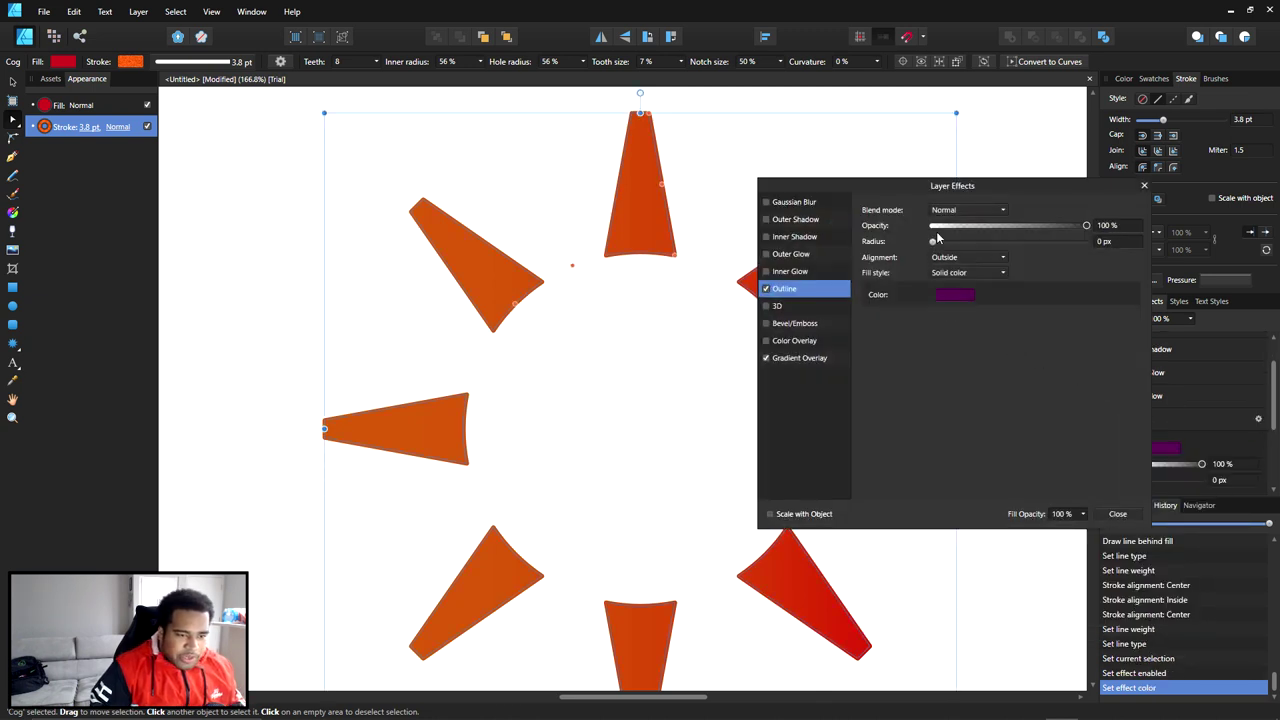
pyautogui.moveTo(932, 242); pyautogui.dragTo(1022, 244)
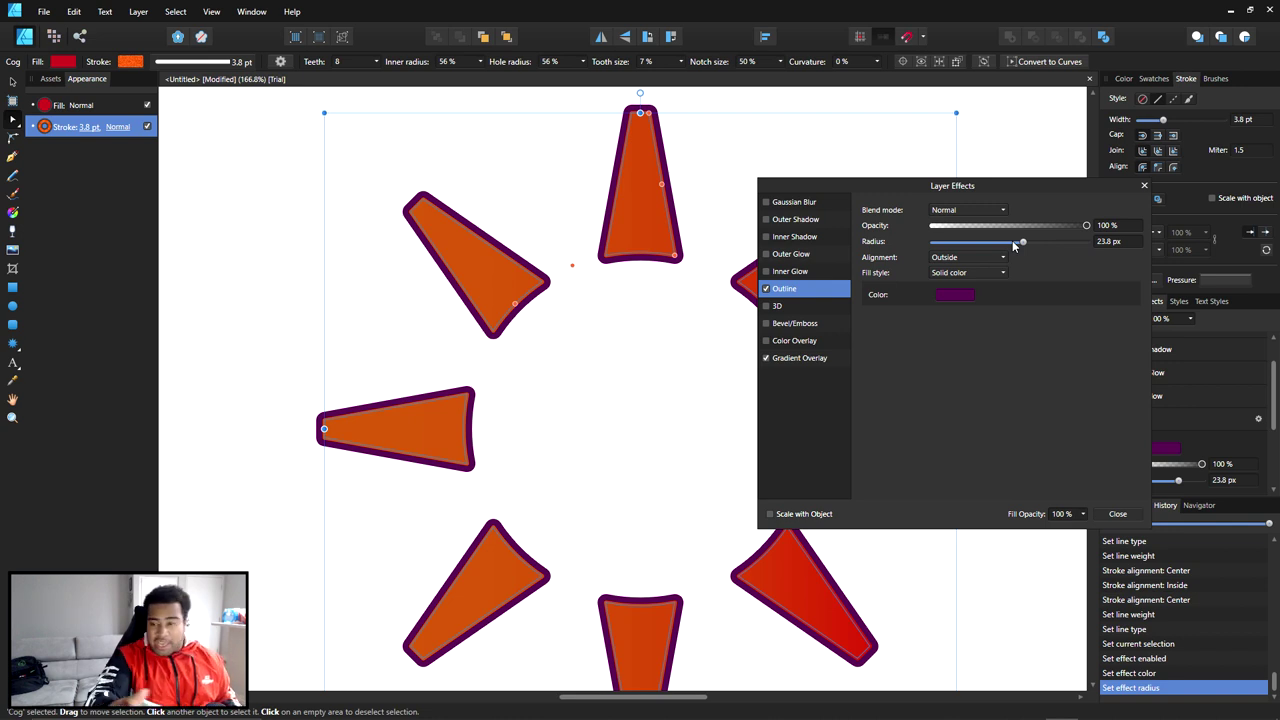
pyautogui.click(1114, 514)
pyautogui.click(1012, 312)
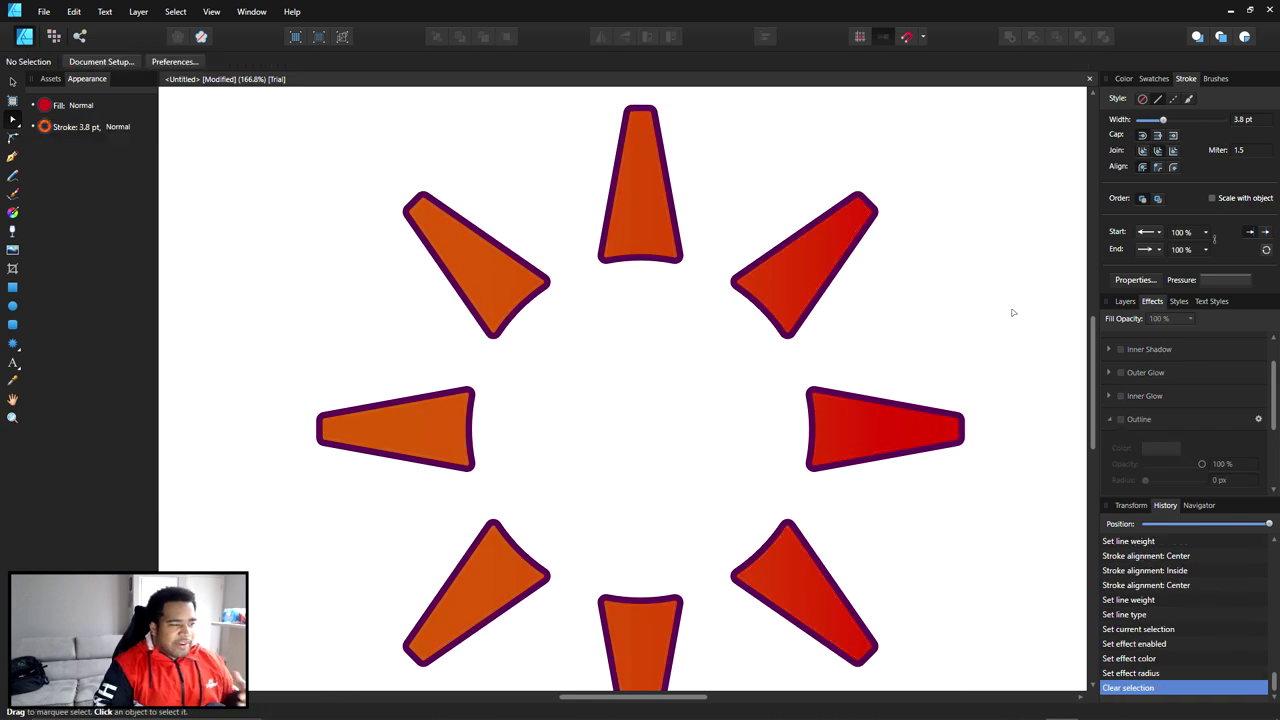
# Undo the deselection and the Outline radius change
pyautogui.hotkey('ctrl', 'z')
pyautogui.hotkey('ctrl', 'z')
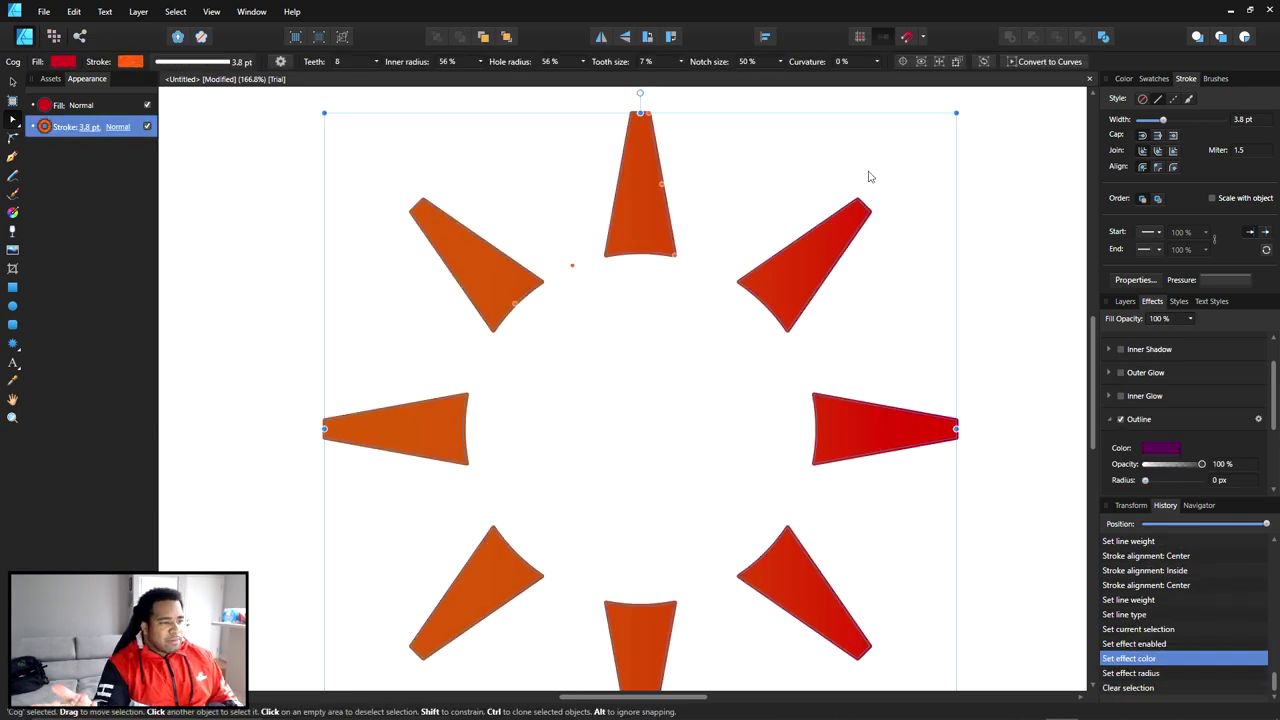
# Switch to the Pixel Persona and review the cog's layer effects settings from its layer
pyautogui.click(51, 37)
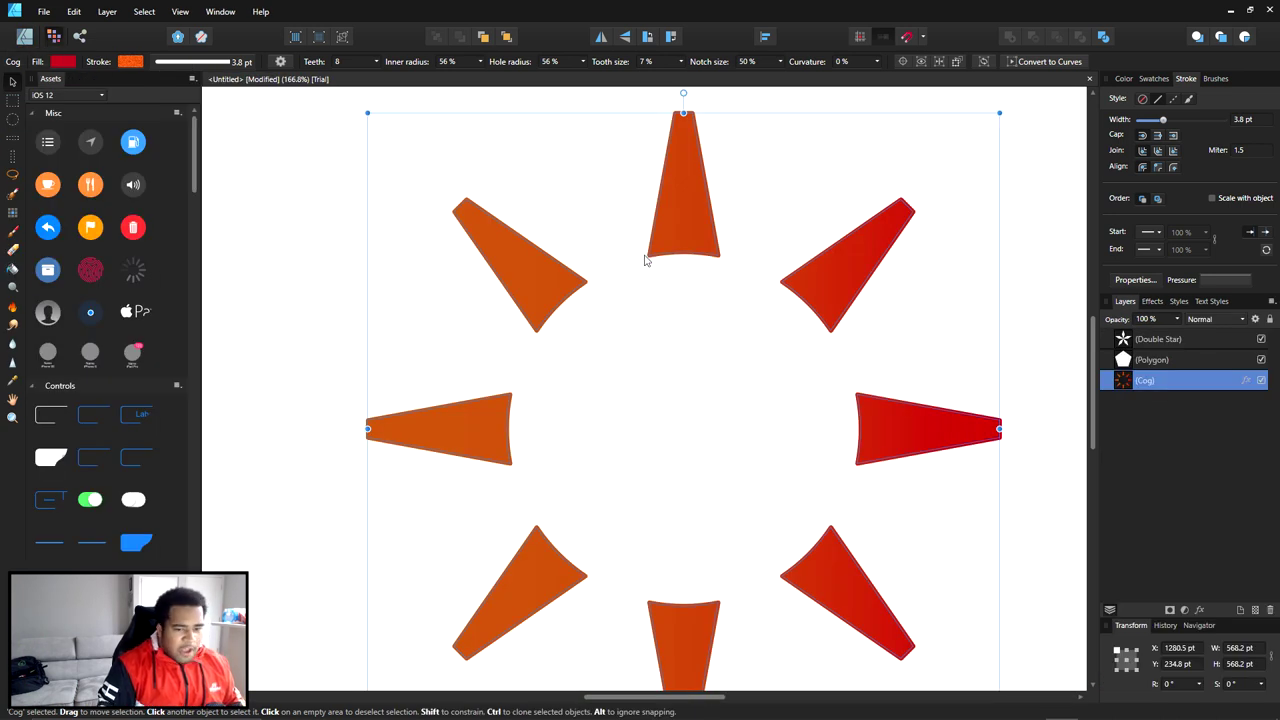
pyautogui.click(1246, 381)
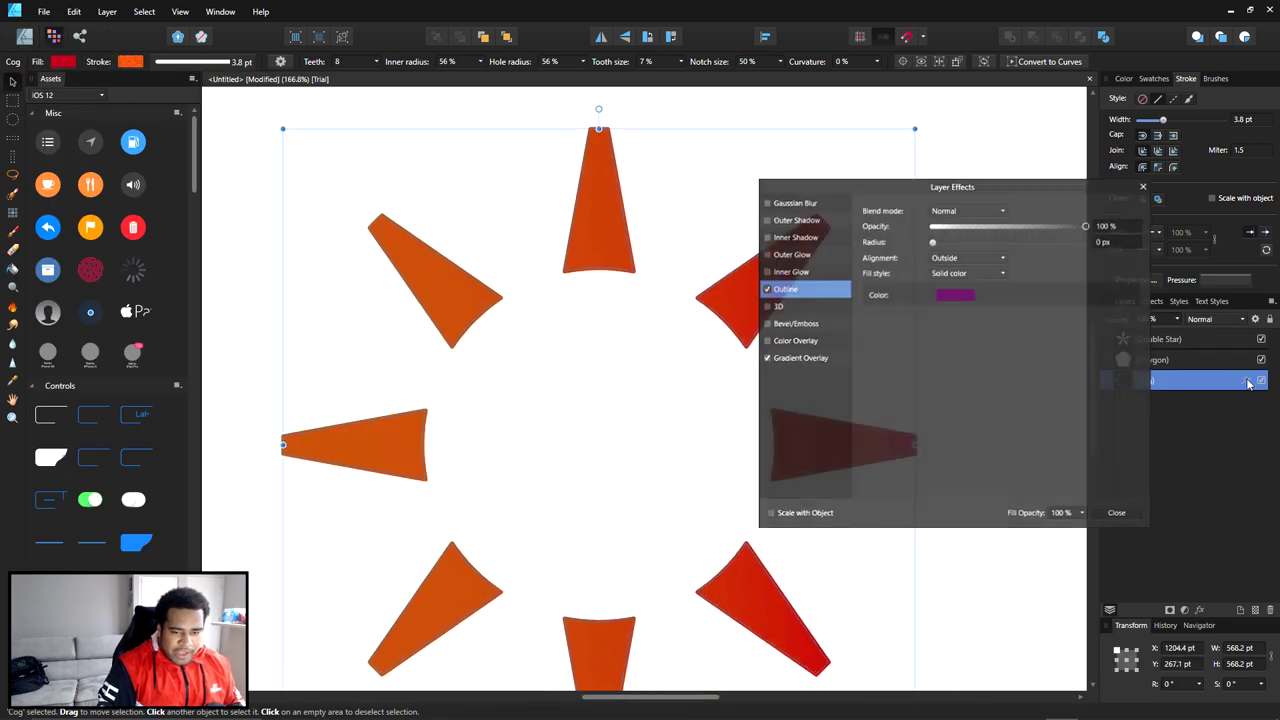
pyautogui.click(1117, 514)
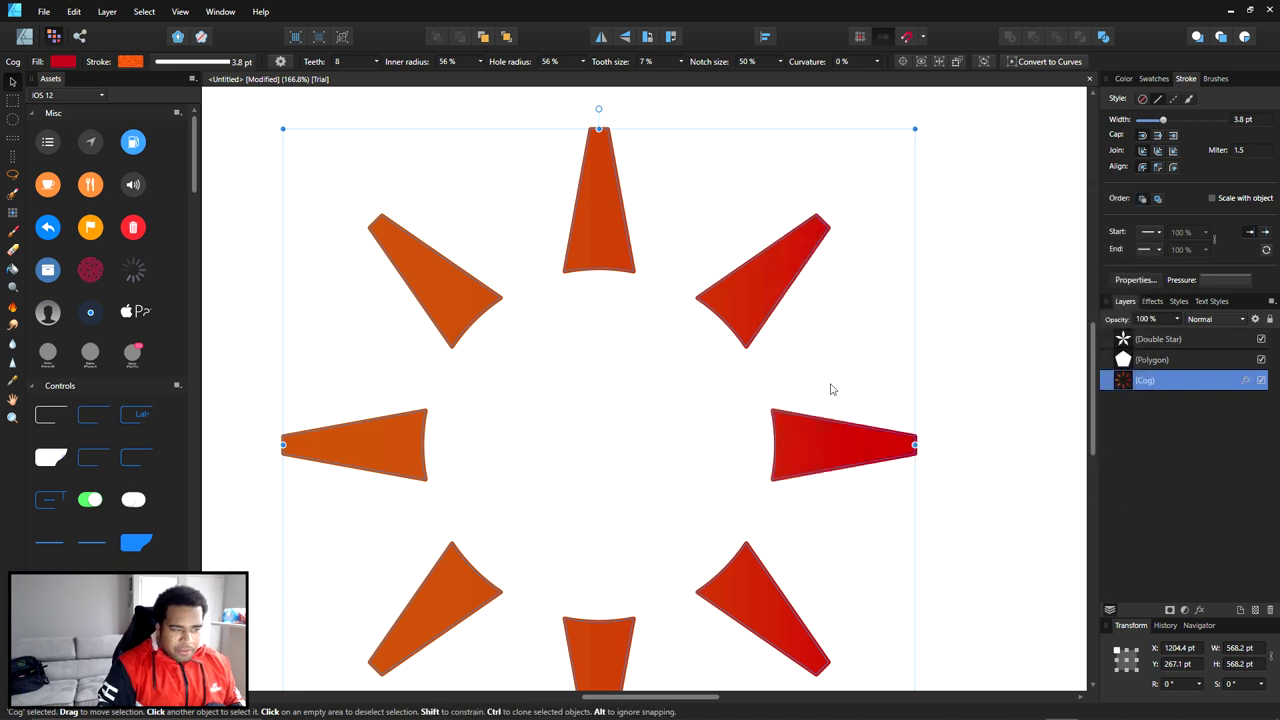
pyautogui.scroll(-4, 828, 372)
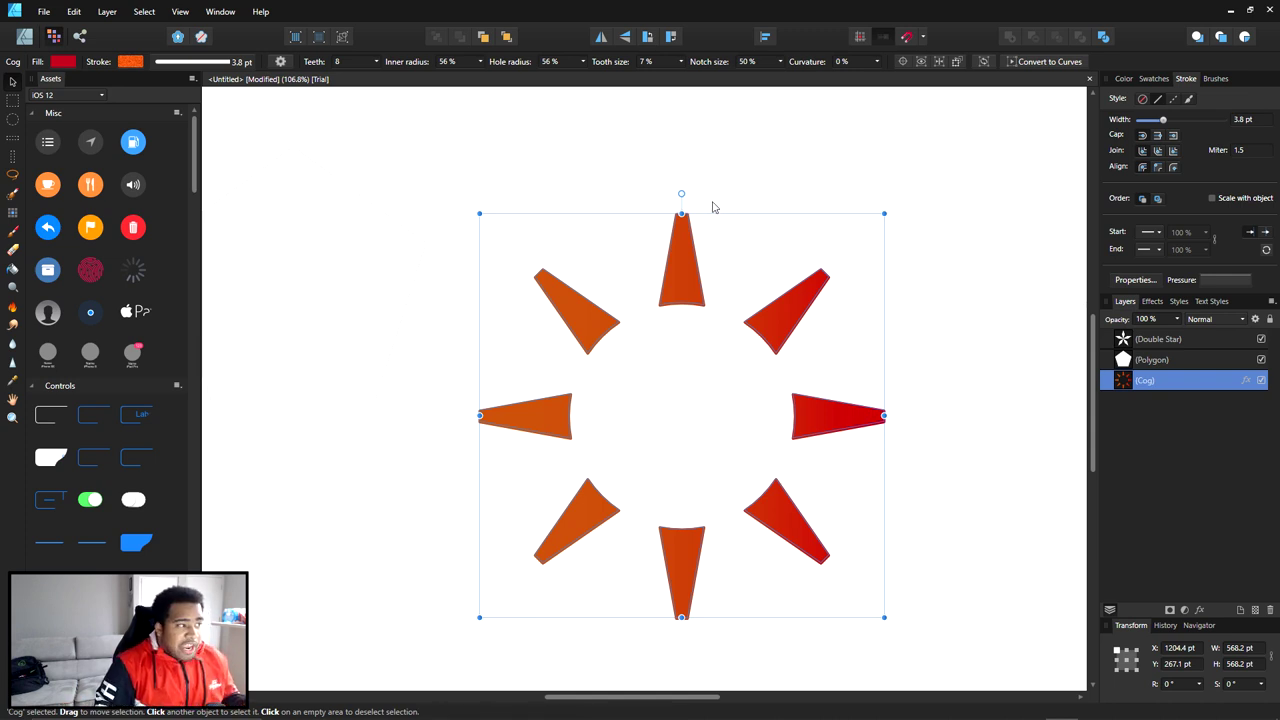
# Hide the Cog, Polygon and Double Star layers and add a new pixel layer
pyautogui.click(1261, 380)
pyautogui.click(1261, 359)
pyautogui.click(1261, 339)
pyautogui.click(1255, 610)
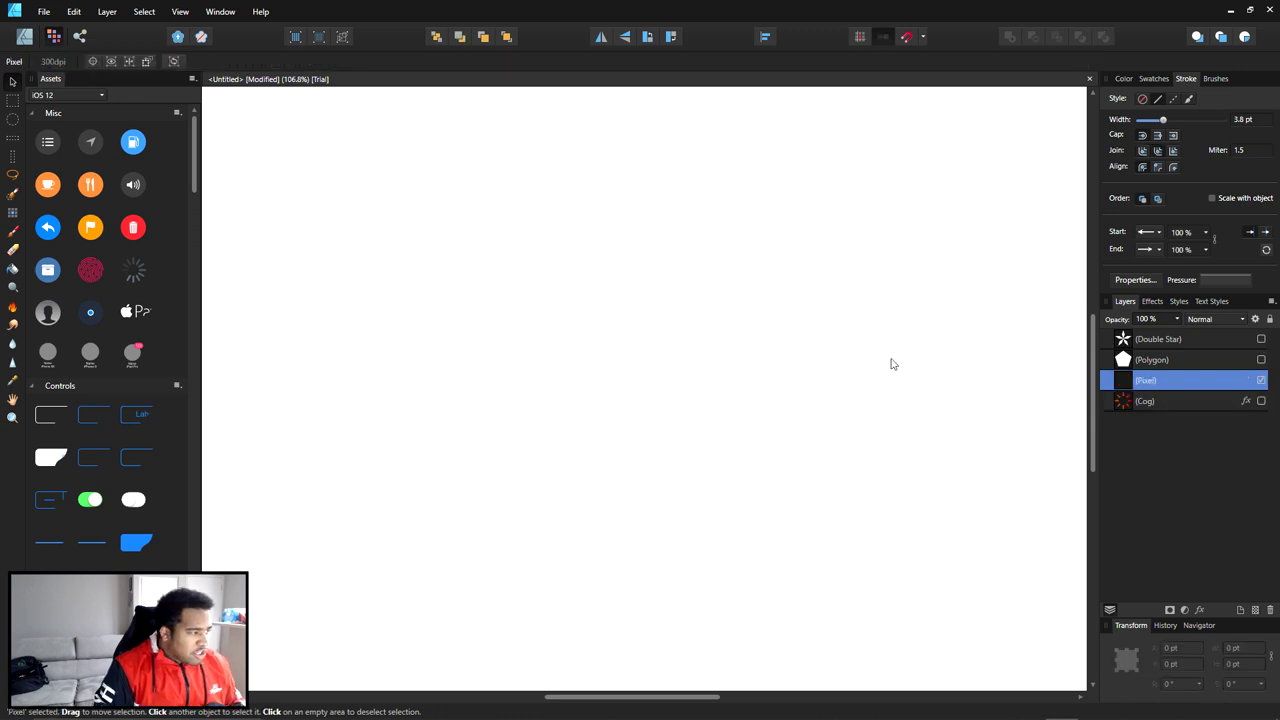
# Try several freehand orange Paint Brush strokes on the pixel layer, undoing each one
pyautogui.click(13, 231)
pyautogui.moveTo(651, 177)
pyautogui.mouseDown()
pyautogui.moveTo(503, 294)
pyautogui.moveTo(668, 326)
pyautogui.mouseUp()
pyautogui.hotkey('ctrl', 'z')
pyautogui.moveTo(335, 276); pyautogui.dragTo(520, 217)
pyautogui.hotkey('ctrl', 'z')
pyautogui.moveTo(330, 300)
pyautogui.mouseDown()
pyautogui.moveTo(408, 211)
pyautogui.moveTo(380, 275)
pyautogui.moveTo(589, 220)
pyautogui.mouseUp()
pyautogui.hotkey('ctrl', 'z')
pyautogui.moveTo(634, 158)
pyautogui.mouseDown()
pyautogui.moveTo(523, 309)
pyautogui.moveTo(522, 367)
pyautogui.mouseUp()
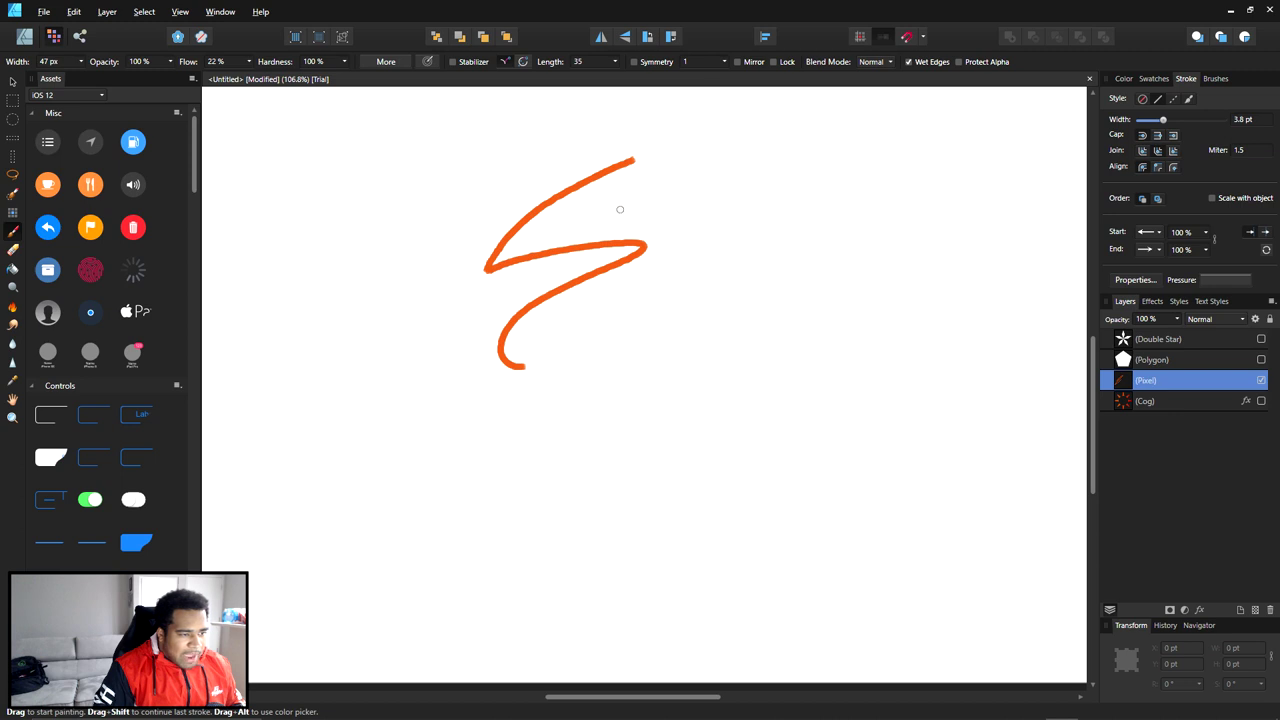
pyautogui.hotkey('ctrl', 'z')
# Paint a freehand orange head profile with ragged hair, a forehead, a nose and a jaw on the pixel layer
pyautogui.moveTo(565, 178)
pyautogui.mouseDown()
pyautogui.moveTo(466, 291)
pyautogui.moveTo(600, 214)
pyautogui.moveTo(557, 259)
pyautogui.moveTo(495, 372)
pyautogui.moveTo(605, 320)
pyautogui.mouseUp()
pyautogui.moveTo(575, 363); pyautogui.dragTo(760, 410)
pyautogui.moveTo(630, 380)
pyautogui.mouseDown()
pyautogui.moveTo(891, 437)
pyautogui.moveTo(912, 370)
pyautogui.mouseUp()
pyautogui.moveTo(634, 165); pyautogui.dragTo(783, 173)
pyautogui.moveTo(874, 206)
pyautogui.mouseDown()
pyautogui.moveTo(835, 302)
pyautogui.moveTo(978, 345)
pyautogui.moveTo(894, 408)
pyautogui.mouseUp()
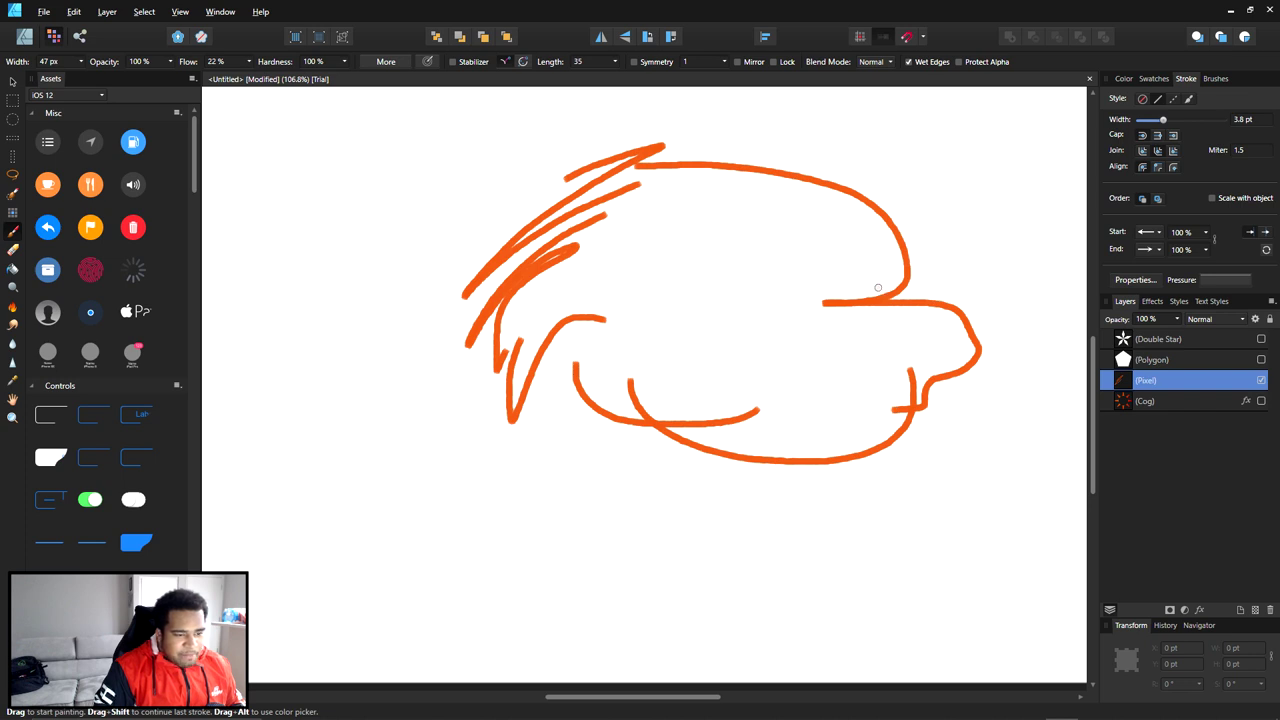
# Paint an eye and a mouth inside the head profile and add wide loops above the hair
pyautogui.moveTo(878, 288)
pyautogui.mouseDown()
pyautogui.moveTo(829, 286)
pyautogui.moveTo(711, 242)
pyautogui.moveTo(868, 307)
pyautogui.moveTo(744, 262)
pyautogui.mouseUp()
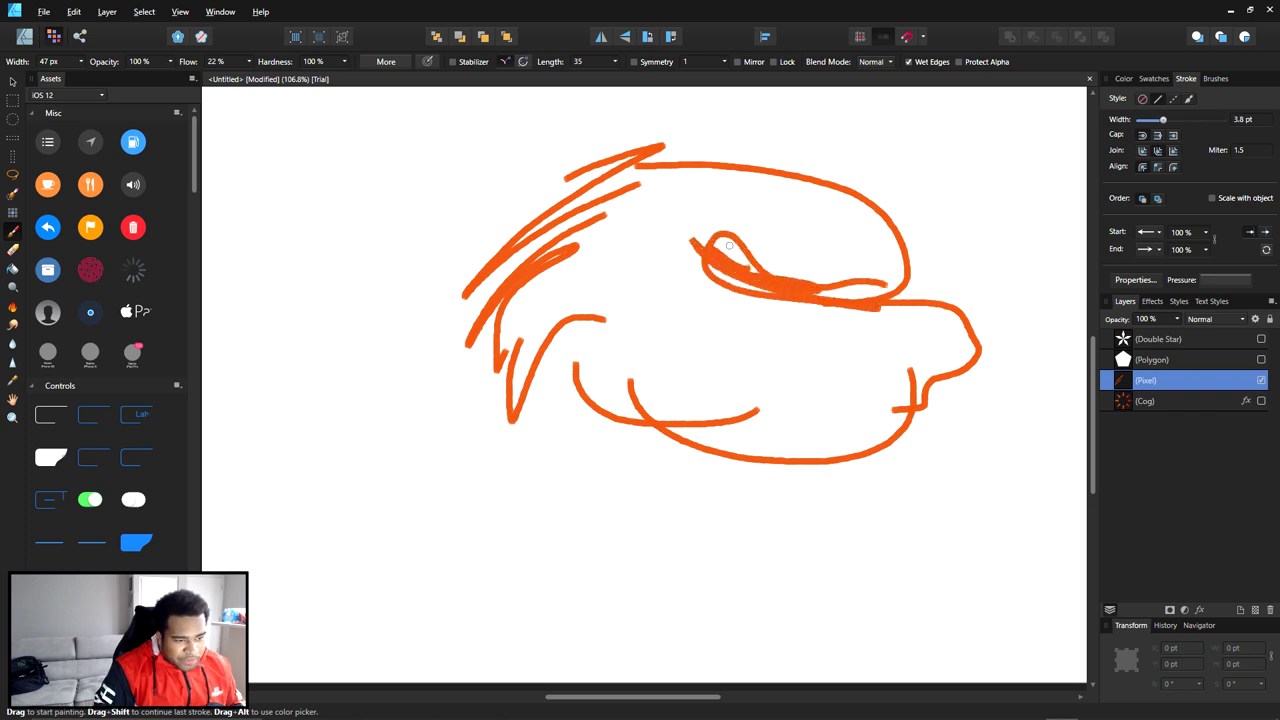
pyautogui.moveTo(870, 412)
pyautogui.mouseDown()
pyautogui.moveTo(760, 368)
pyautogui.moveTo(900, 426)
pyautogui.mouseUp()
pyautogui.moveTo(803, 448)
pyautogui.mouseDown()
pyautogui.moveTo(757, 407)
pyautogui.moveTo(594, 523)
pyautogui.mouseUp()
pyautogui.moveTo(545, 203); pyautogui.dragTo(720, 184)
pyautogui.hotkey('ctrl', 'z')
pyautogui.moveTo(495, 188); pyautogui.dragTo(497, 195)
pyautogui.moveTo(593, 131)
pyautogui.mouseDown()
pyautogui.moveTo(277, 114)
pyautogui.moveTo(497, 215)
pyautogui.mouseUp()
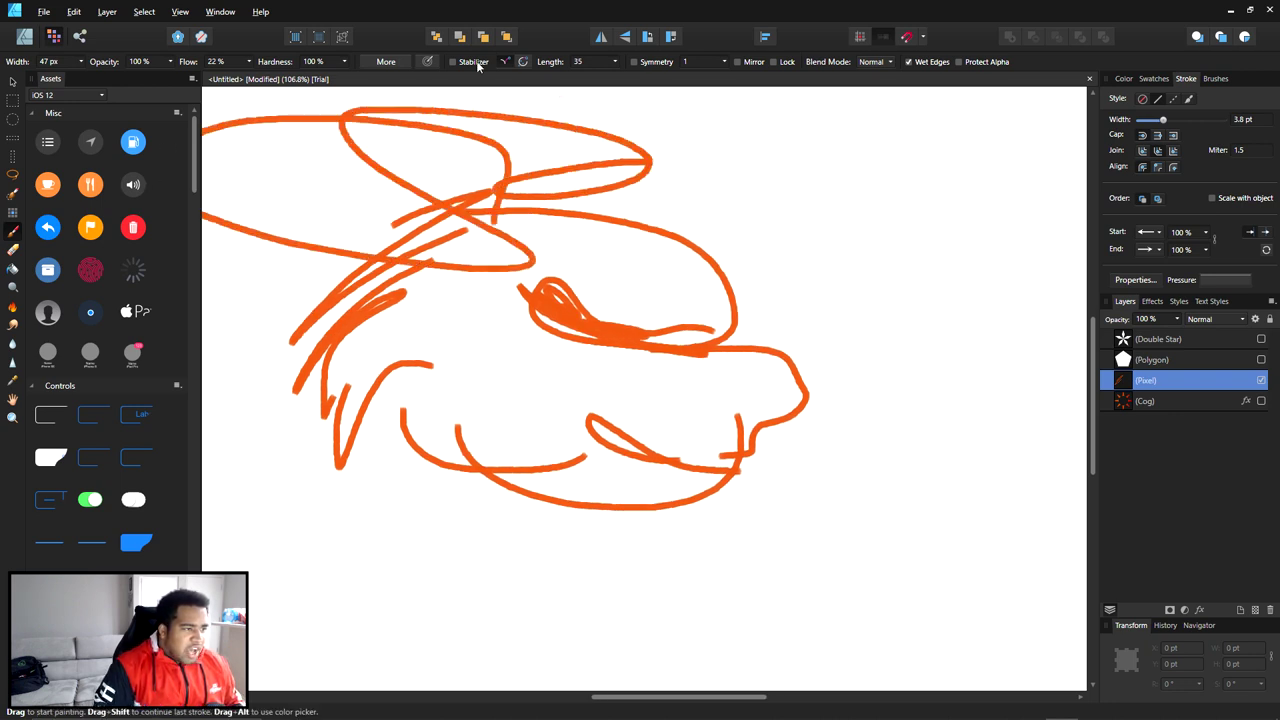
# Lower the brush flow to 0 %, raise it back to 22 %, and paint a stroke in front of the head
pyautogui.click(248, 62)
pyautogui.moveTo(250, 77); pyautogui.dragTo(230, 78)
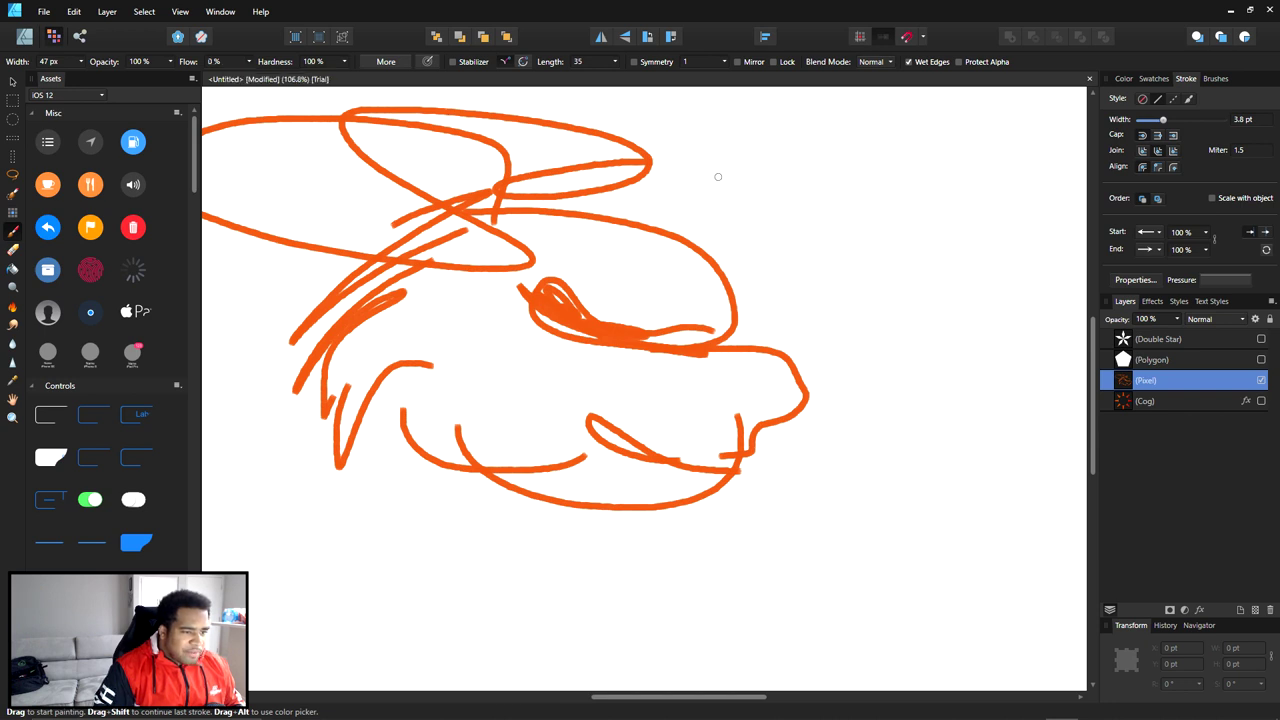
pyautogui.click(248, 62)
pyautogui.moveTo(241, 77); pyautogui.dragTo(277, 77)
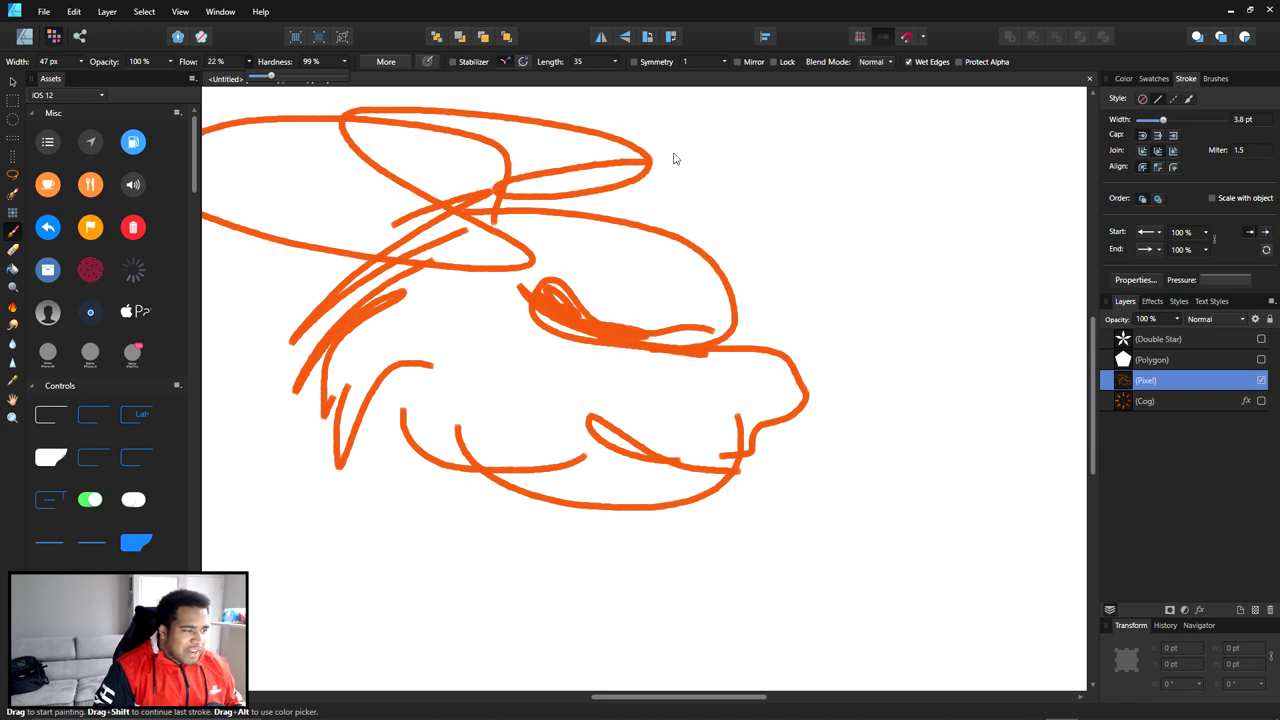
pyautogui.moveTo(748, 162); pyautogui.dragTo(898, 402)
# Set the brush flow to 100 % and paint several crossing strokes in front of the head
pyautogui.click(225, 62)
pyautogui.write('100')
pyautogui.press('Return')
pyautogui.moveTo(848, 133)
pyautogui.mouseDown()
pyautogui.moveTo(962, 300)
pyautogui.moveTo(956, 236)
pyautogui.mouseUp()
pyautogui.moveTo(929, 186)
pyautogui.mouseDown()
pyautogui.moveTo(913, 299)
pyautogui.moveTo(787, 452)
pyautogui.moveTo(748, 294)
pyautogui.moveTo(782, 197)
pyautogui.moveTo(706, 123)
pyautogui.mouseUp()
# Try a stroke with 50 % brush flow below the head drawing and undo it
pyautogui.click(214, 62)
pyautogui.write('50')
pyautogui.press('Return')
pyautogui.moveTo(240, 466)
pyautogui.mouseDown()
pyautogui.moveTo(300, 518)
pyautogui.moveTo(612, 576)
pyautogui.mouseUp()
pyautogui.hotkey('ctrl', 'z')
# Set the brush flow to 25 % and paint test strokes with the hardness at 29 % and at 0 %
pyautogui.click(218, 62)
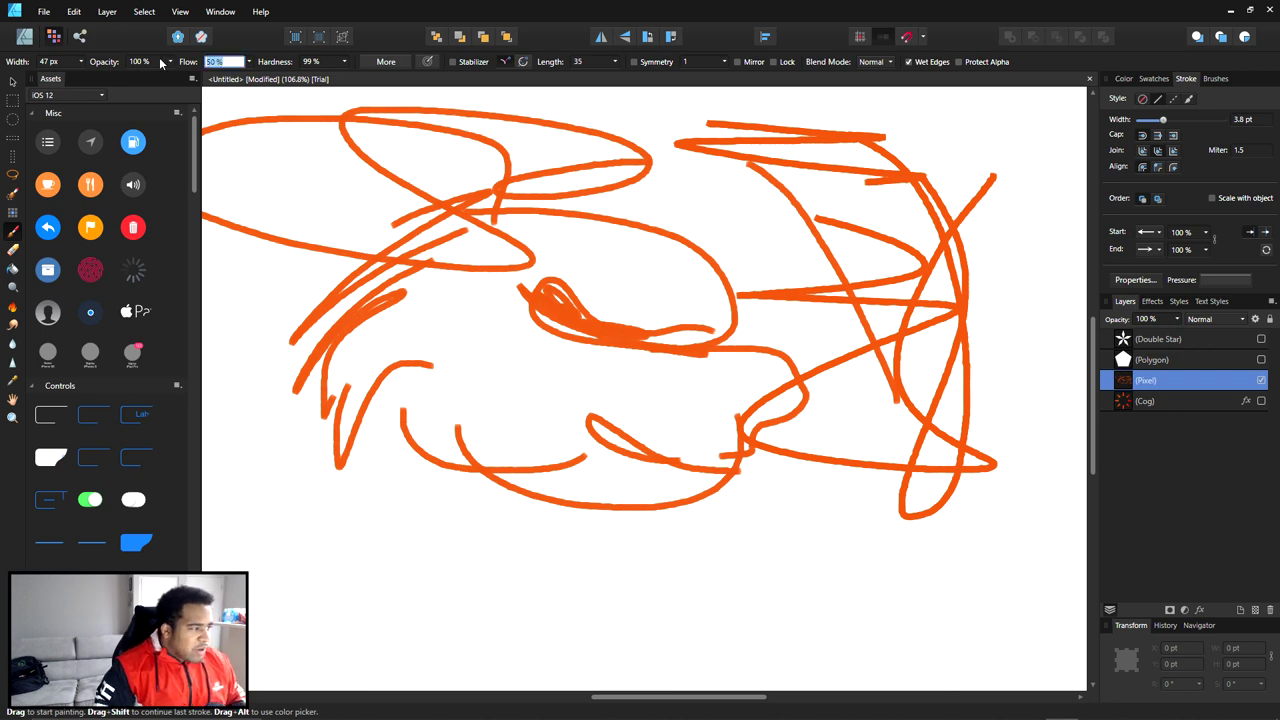
pyautogui.write('25')
pyautogui.press('Return')
pyautogui.moveTo(344, 61); pyautogui.dragTo(290, 80)
pyautogui.moveTo(320, 143)
pyautogui.mouseDown()
pyautogui.moveTo(440, 195)
pyautogui.moveTo(300, 150)
pyautogui.mouseUp()
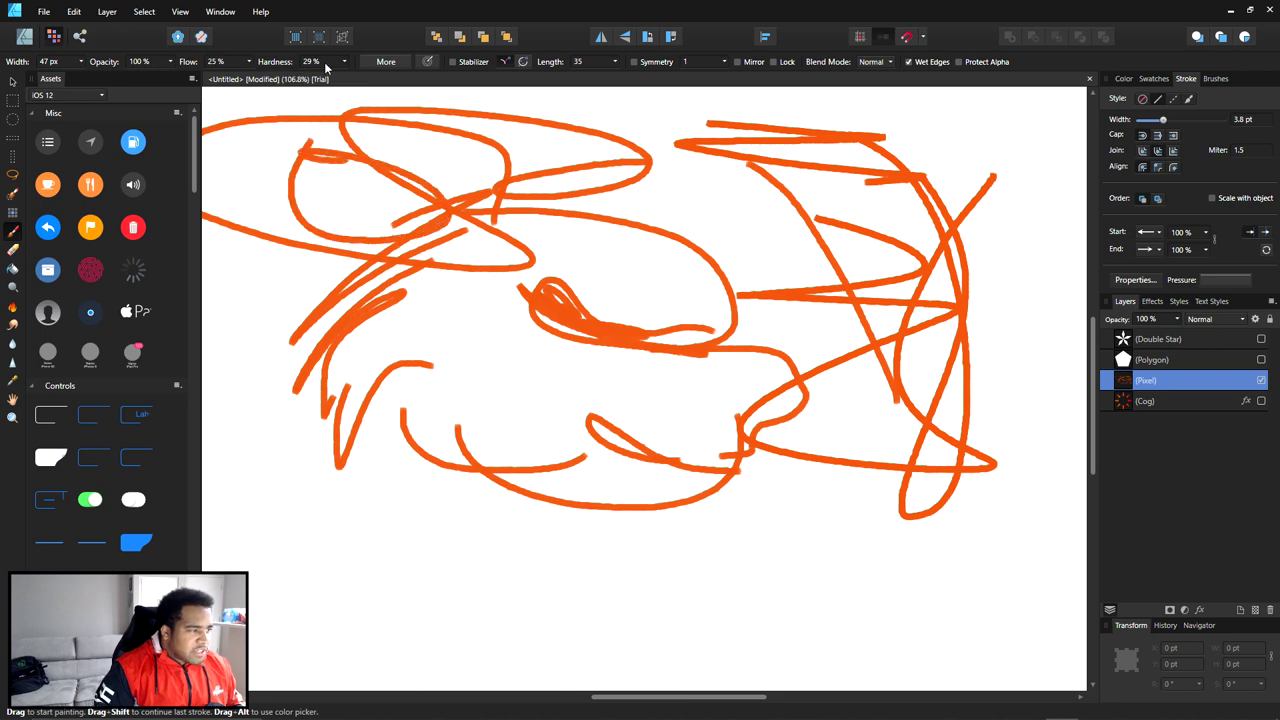
pyautogui.click(343, 62)
pyautogui.moveTo(667, 204)
pyautogui.mouseDown()
pyautogui.moveTo(674, 268)
pyautogui.moveTo(683, 217)
pyautogui.moveTo(797, 258)
pyautogui.mouseUp()
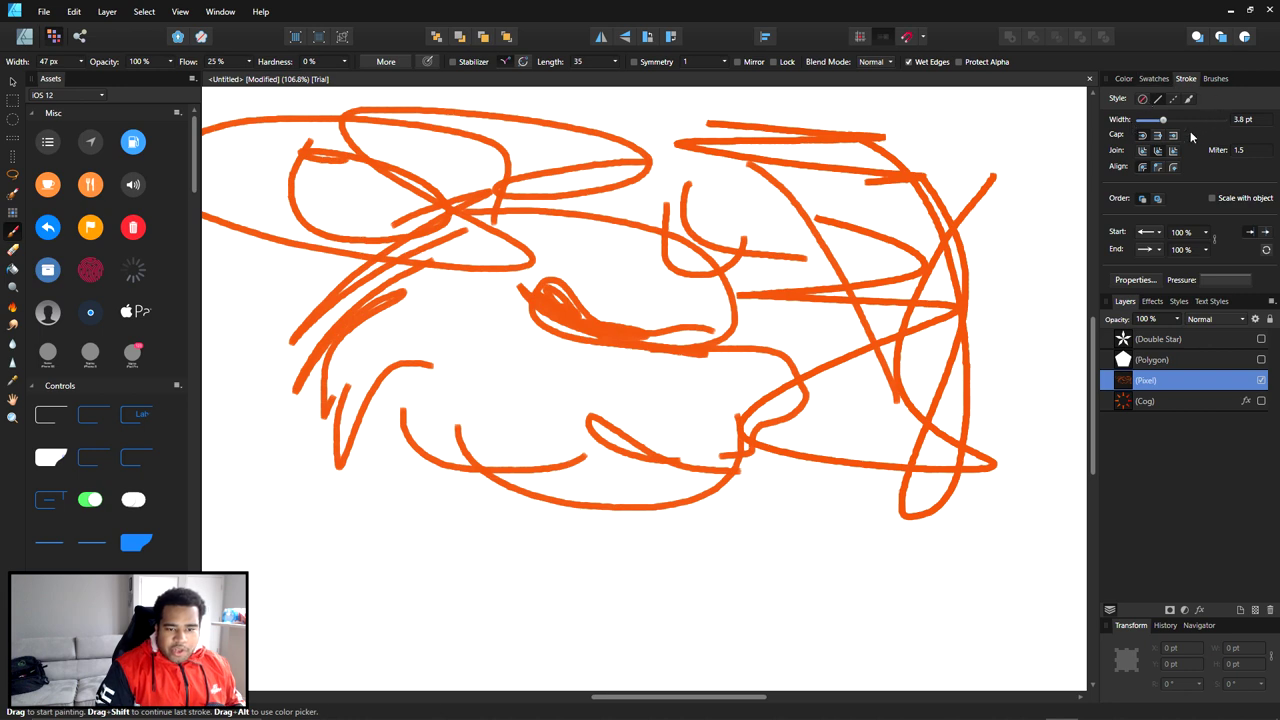
# Set the brush width to 4096 px and paint a large textured orange patch over the head drawing
pyautogui.click(81, 61)
pyautogui.moveTo(82, 77); pyautogui.dragTo(142, 77)
pyautogui.moveTo(394, 509)
pyautogui.mouseDown()
pyautogui.moveTo(436, 532)
pyautogui.moveTo(543, 400)
pyautogui.mouseUp()
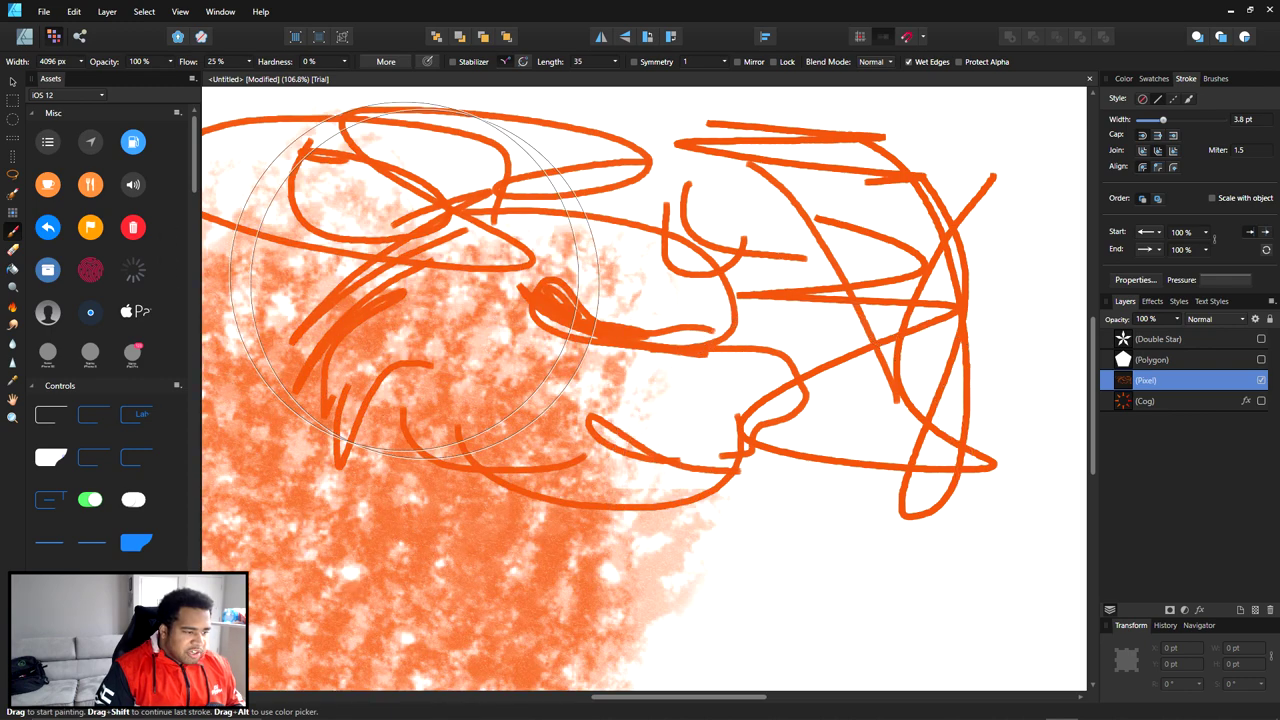
# Reduce the brush width to 46 px and paint thin freehand scribbles in the empty area beside the textured patch
pyautogui.click(81, 61)
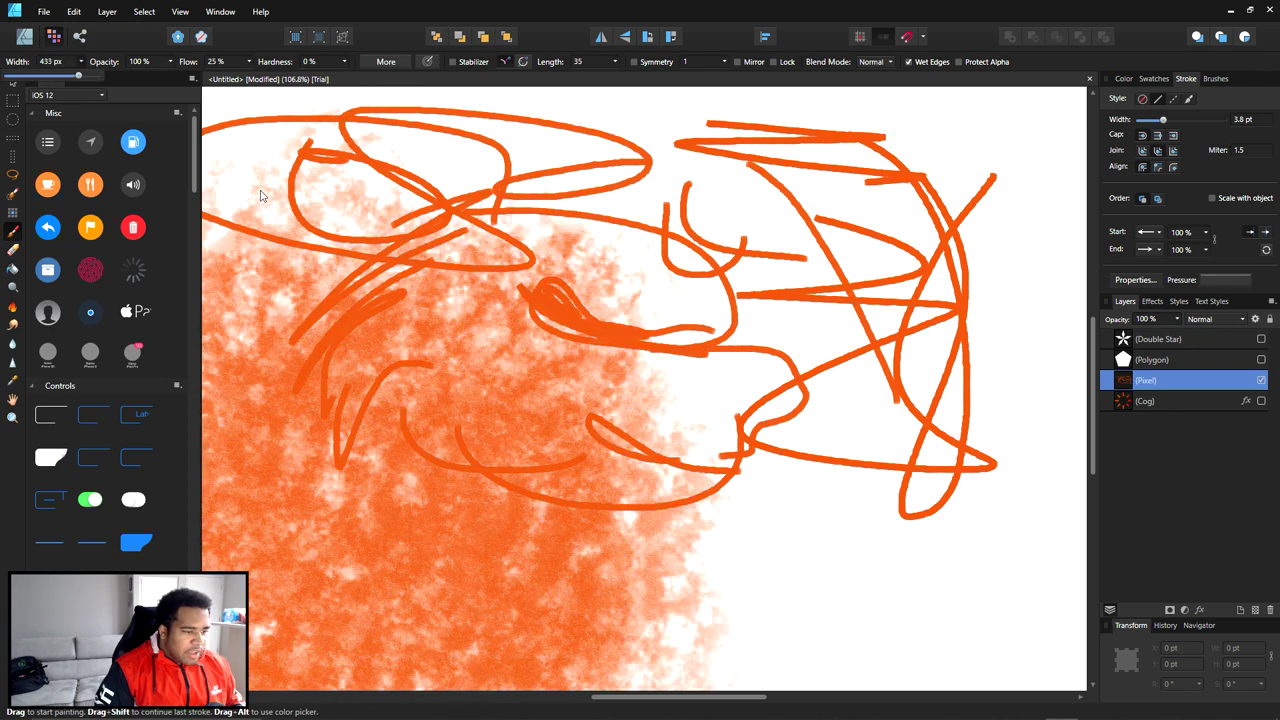
pyautogui.moveTo(70, 77); pyautogui.dragTo(42, 77)
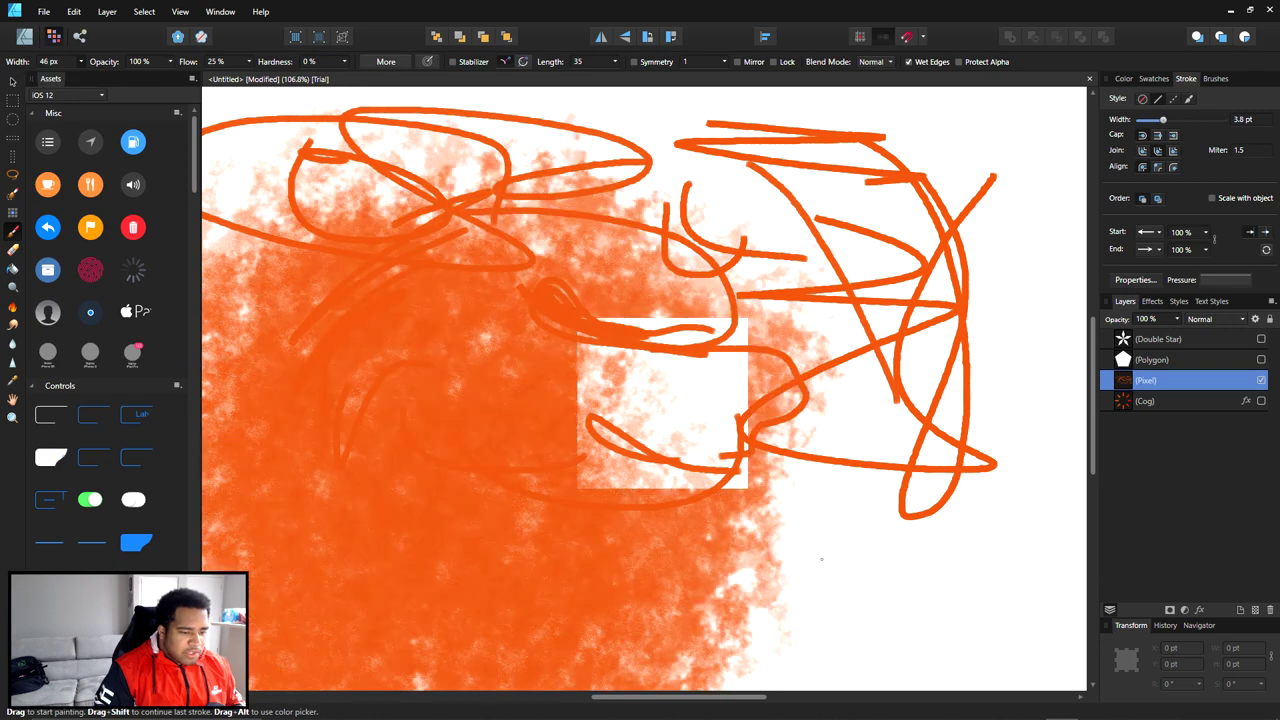
pyautogui.moveTo(834, 533); pyautogui.dragTo(822, 560)
pyautogui.scroll(-1, 820, 528)
pyautogui.scroll(-1, 820, 509)
pyautogui.moveTo(948, 491)
pyautogui.mouseDown()
pyautogui.moveTo(1015, 420)
pyautogui.moveTo(866, 586)
pyautogui.moveTo(897, 477)
pyautogui.moveTo(934, 515)
pyautogui.mouseUp()
pyautogui.moveTo(1000, 388)
pyautogui.mouseDown()
pyautogui.moveTo(1062, 300)
pyautogui.moveTo(965, 183)
pyautogui.mouseUp()
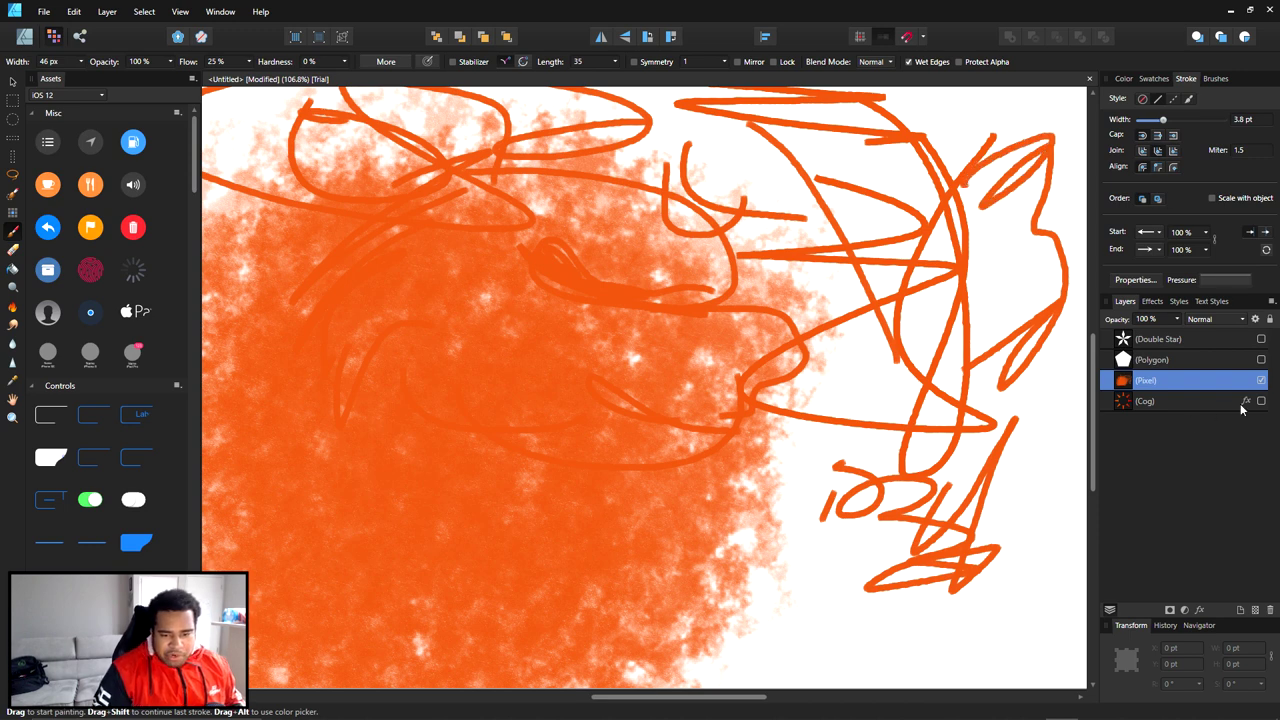
# Hide the painted pixel layer and add a new pixel layer
pyautogui.click(1261, 380)
pyautogui.click(1256, 611)
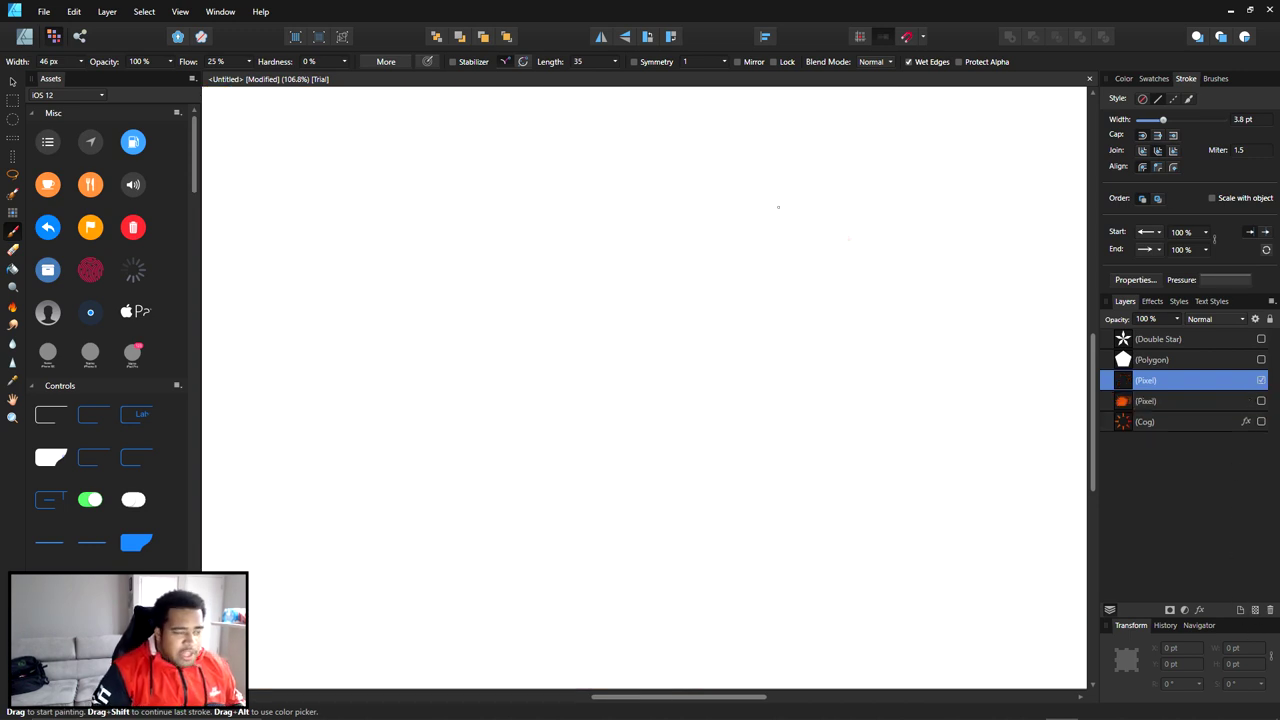
# Turn on brush Symmetry with a value of 1 and paint freehand orange strokes across both halves of the page
pyautogui.click(633, 62)
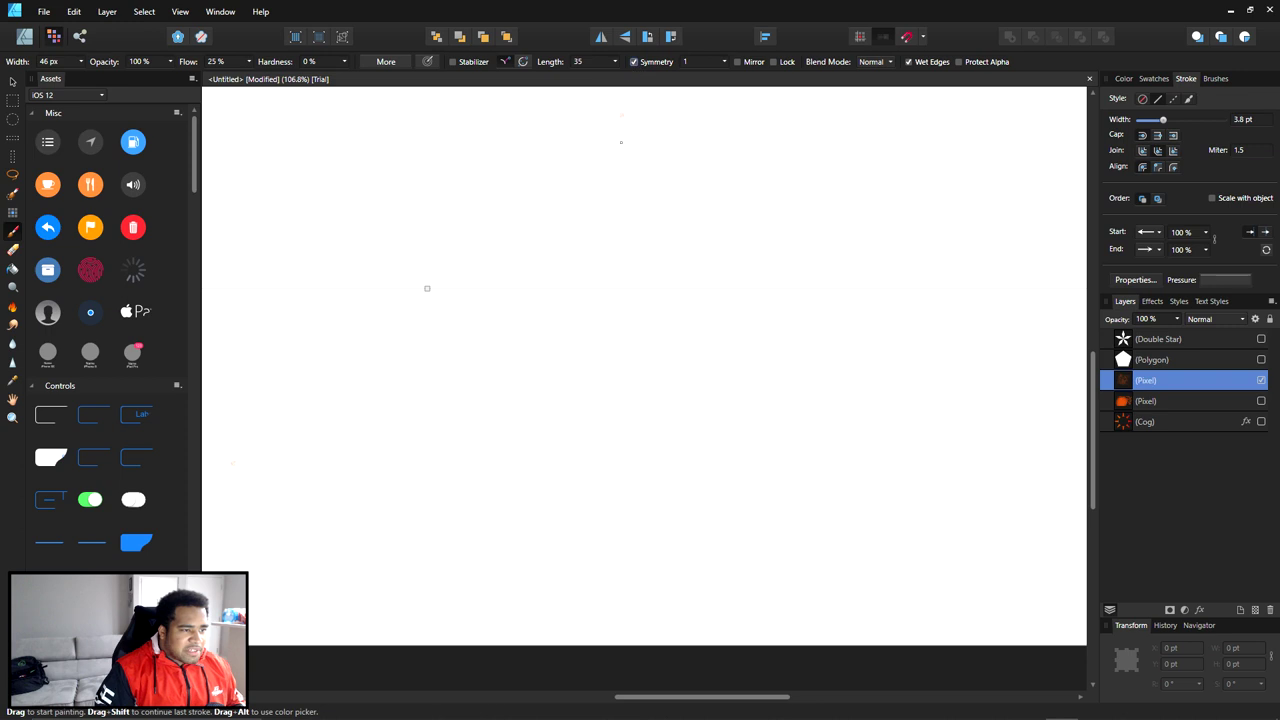
pyautogui.scroll(-3, 598, 299)
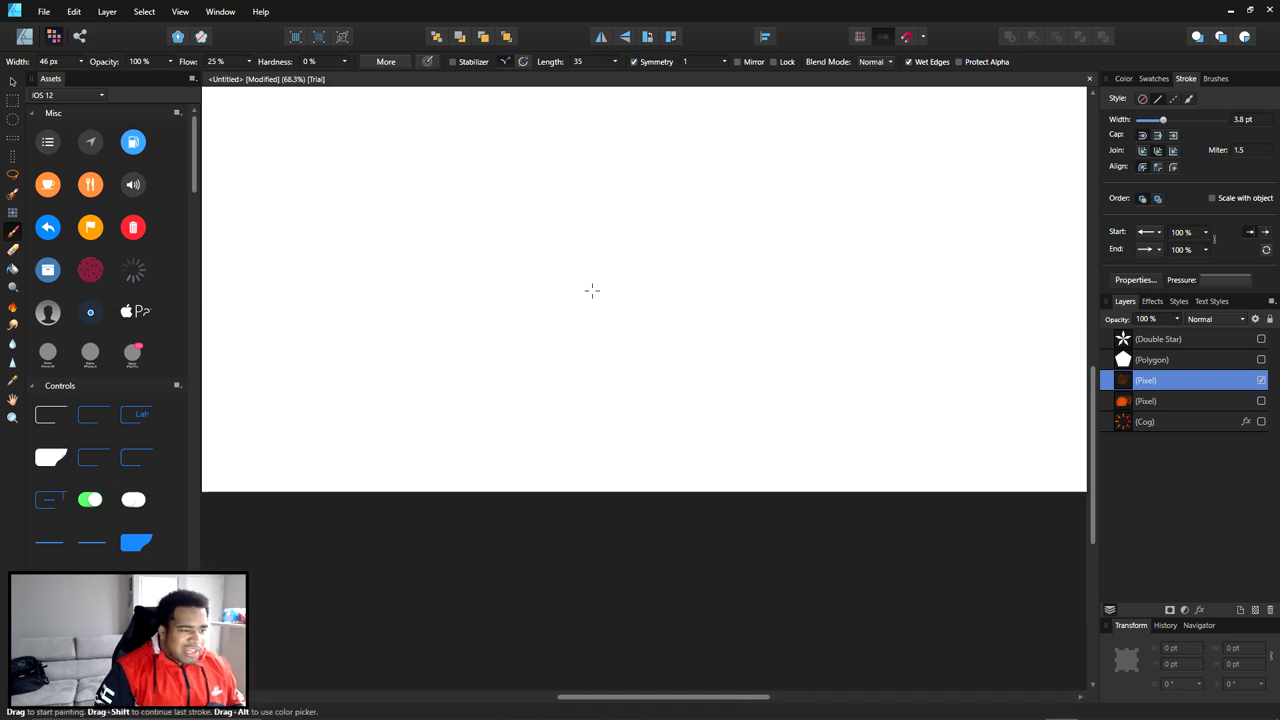
pyautogui.moveTo(589, 280); pyautogui.dragTo(634, 363)
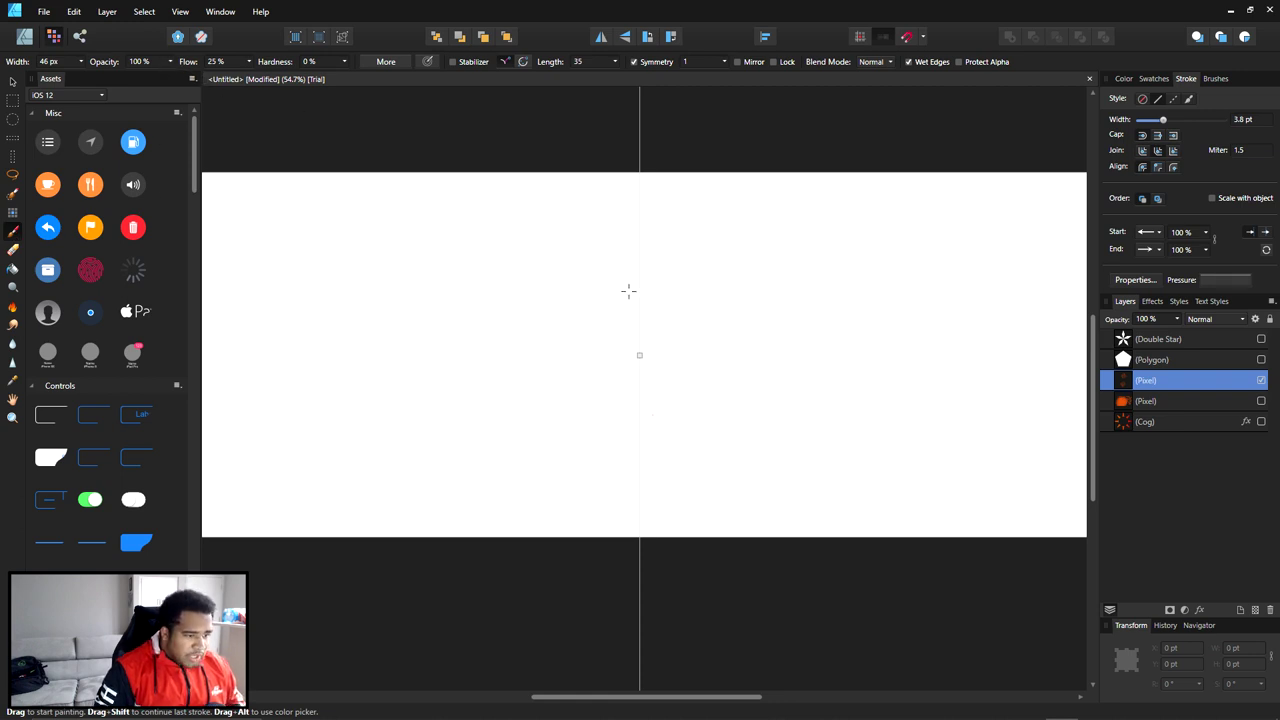
pyautogui.moveTo(634, 218)
pyautogui.mouseDown()
pyautogui.moveTo(571, 251)
pyautogui.moveTo(477, 334)
pyautogui.mouseUp()
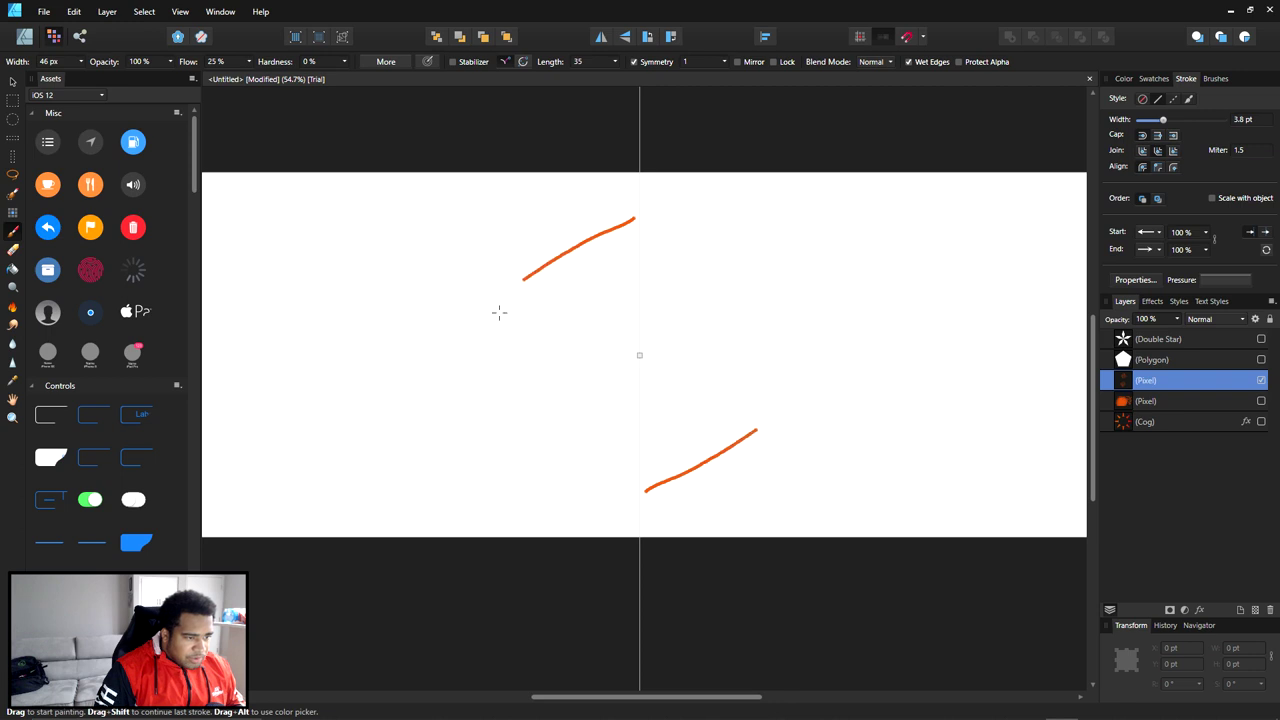
pyautogui.moveTo(612, 266); pyautogui.dragTo(494, 366)
pyautogui.moveTo(620, 263); pyautogui.dragTo(550, 318)
pyautogui.moveTo(520, 385); pyautogui.dragTo(355, 355)
pyautogui.moveTo(580, 372); pyautogui.dragTo(332, 360)
pyautogui.moveTo(557, 394)
pyautogui.mouseDown()
pyautogui.moveTo(253, 366)
pyautogui.moveTo(582, 407)
pyautogui.mouseUp()
pyautogui.moveTo(380, 244)
pyautogui.mouseDown()
pyautogui.moveTo(410, 343)
pyautogui.moveTo(491, 201)
pyautogui.moveTo(388, 203)
pyautogui.mouseUp()
pyautogui.moveTo(301, 202); pyautogui.dragTo(305, 198)
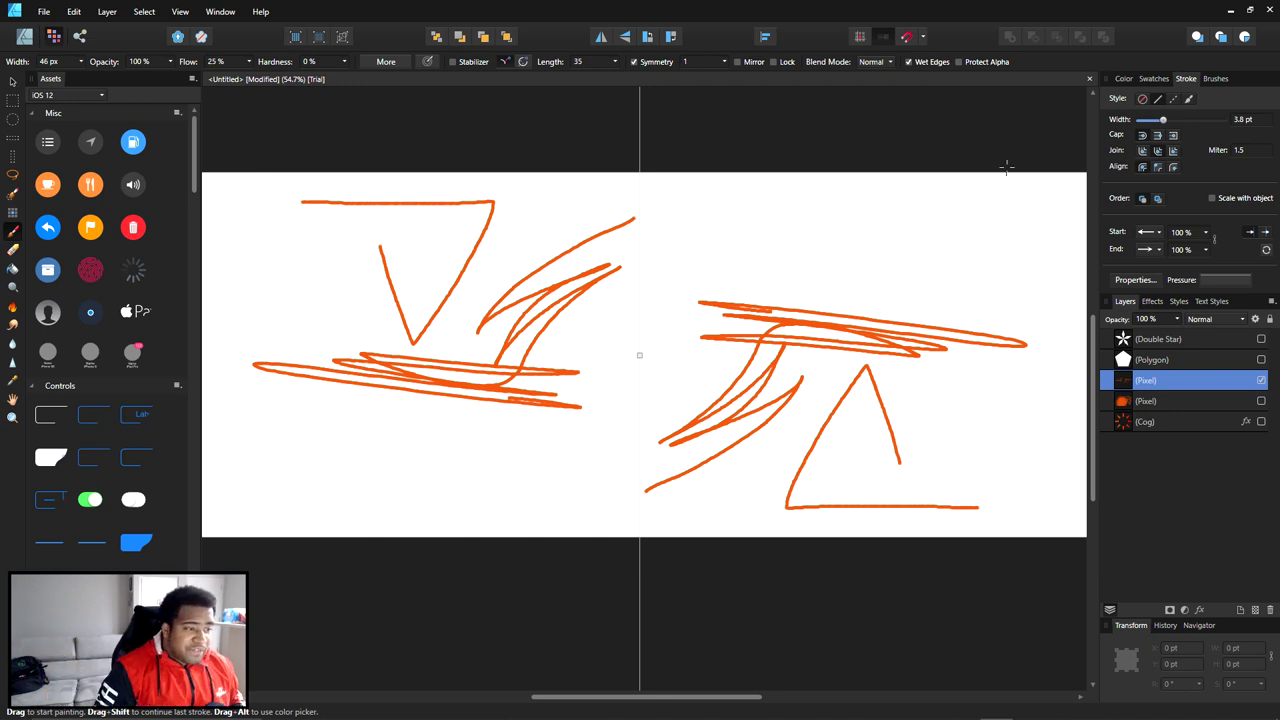
pyautogui.moveTo(546, 200)
pyautogui.mouseDown()
pyautogui.moveTo(571, 206)
pyautogui.moveTo(440, 305)
pyautogui.moveTo(516, 252)
pyautogui.moveTo(478, 248)
pyautogui.moveTo(540, 262)
pyautogui.moveTo(460, 258)
pyautogui.moveTo(478, 262)
pyautogui.mouseUp()
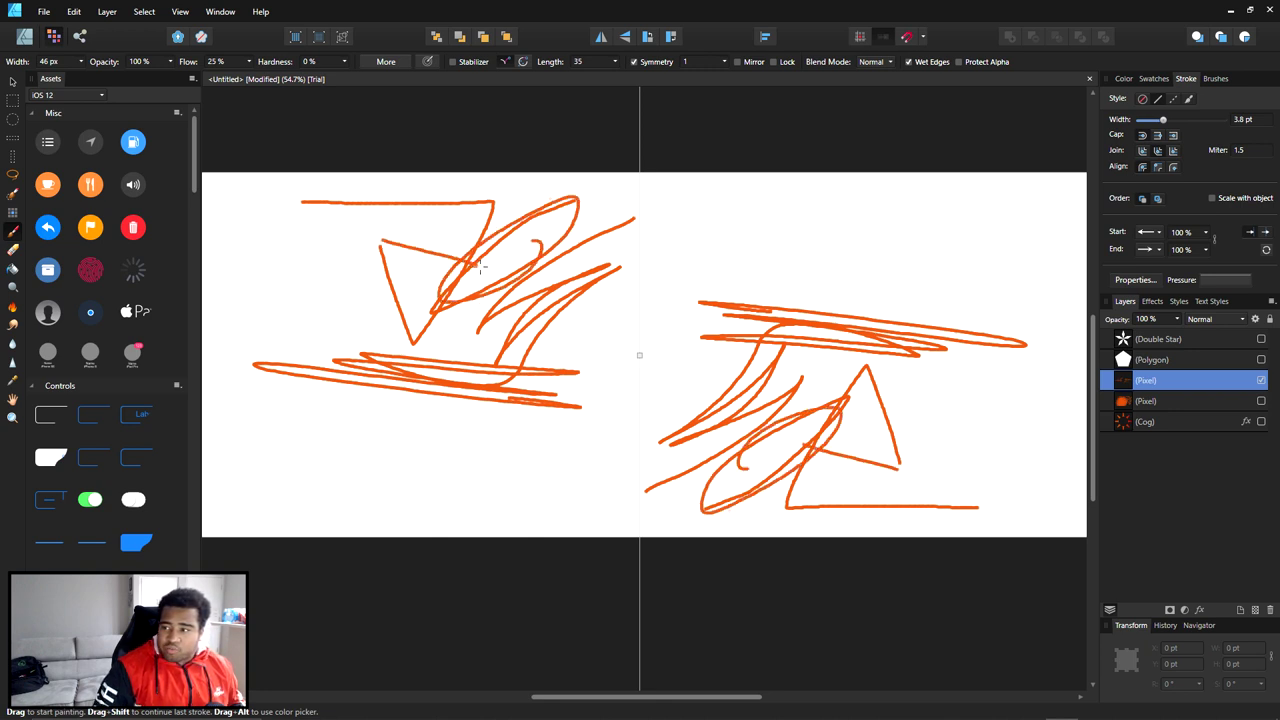
pyautogui.moveTo(583, 185); pyautogui.dragTo(440, 448)
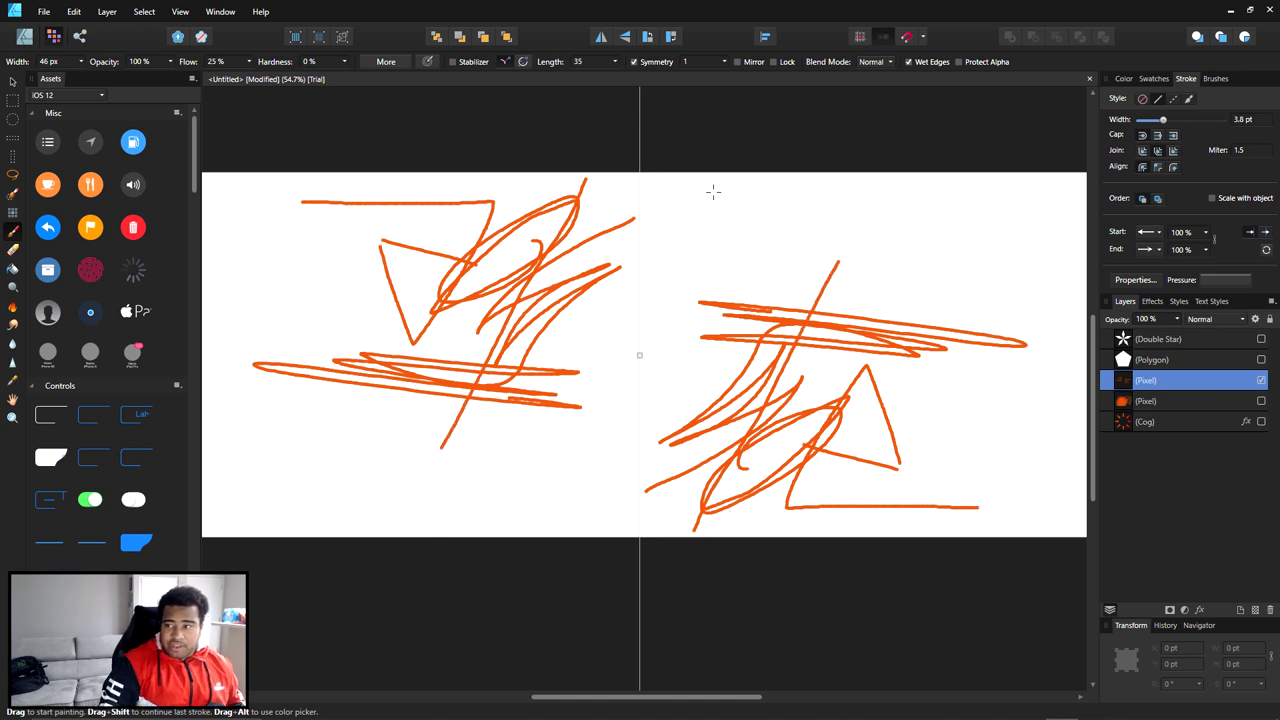
pyautogui.moveTo(713, 221)
pyautogui.mouseDown()
pyautogui.moveTo(810, 190)
pyautogui.moveTo(839, 199)
pyautogui.moveTo(720, 225)
pyautogui.moveTo(716, 251)
pyautogui.moveTo(757, 279)
pyautogui.moveTo(694, 315)
pyautogui.moveTo(735, 318)
pyautogui.moveTo(770, 272)
pyautogui.moveTo(698, 299)
pyautogui.moveTo(730, 310)
pyautogui.mouseUp()
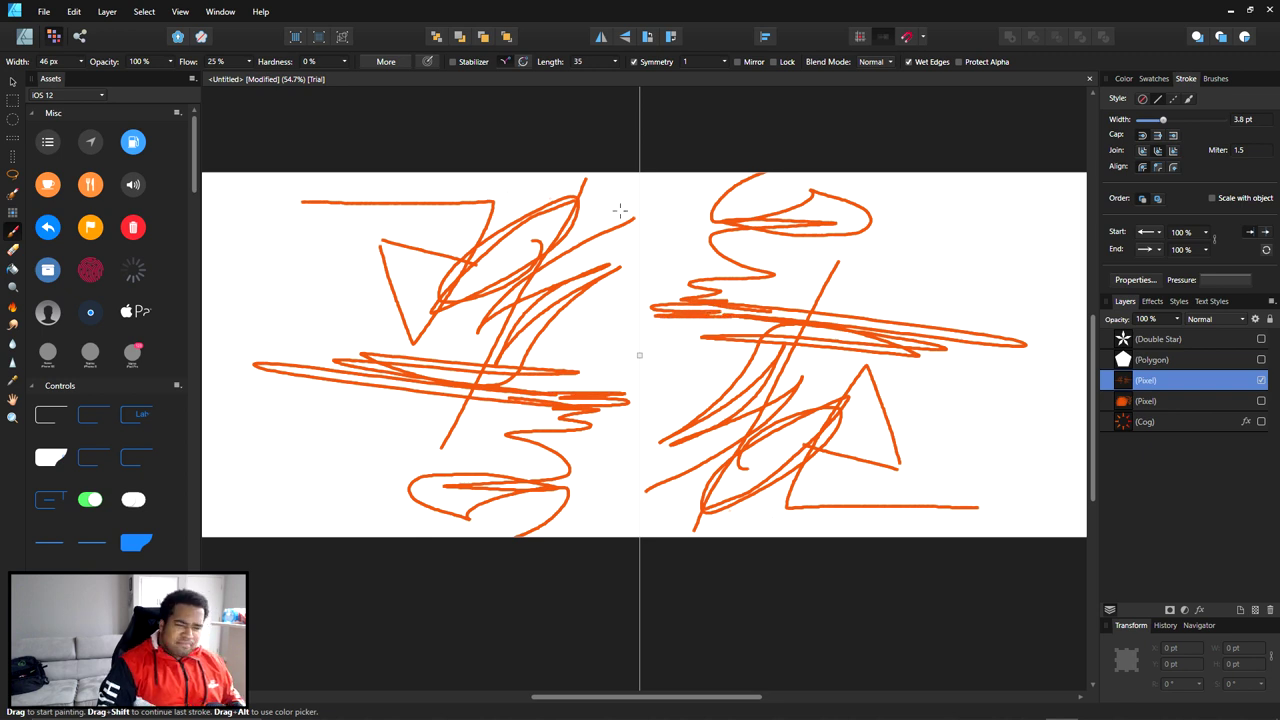
# Hide the symmetry pixel layer and switch the brush library from Pencils and Charcoal to the Pens category
pyautogui.click(1260, 381)
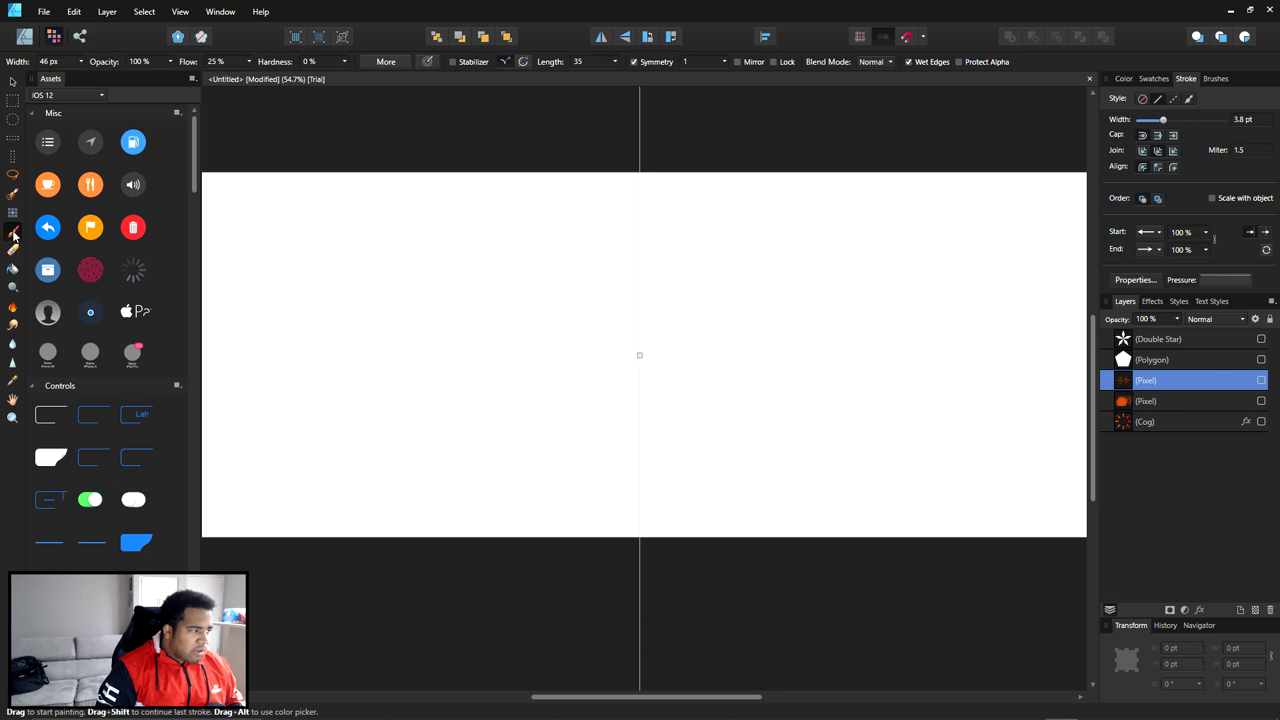
pyautogui.click(1214, 79)
pyautogui.scroll(-3, 1232, 208)
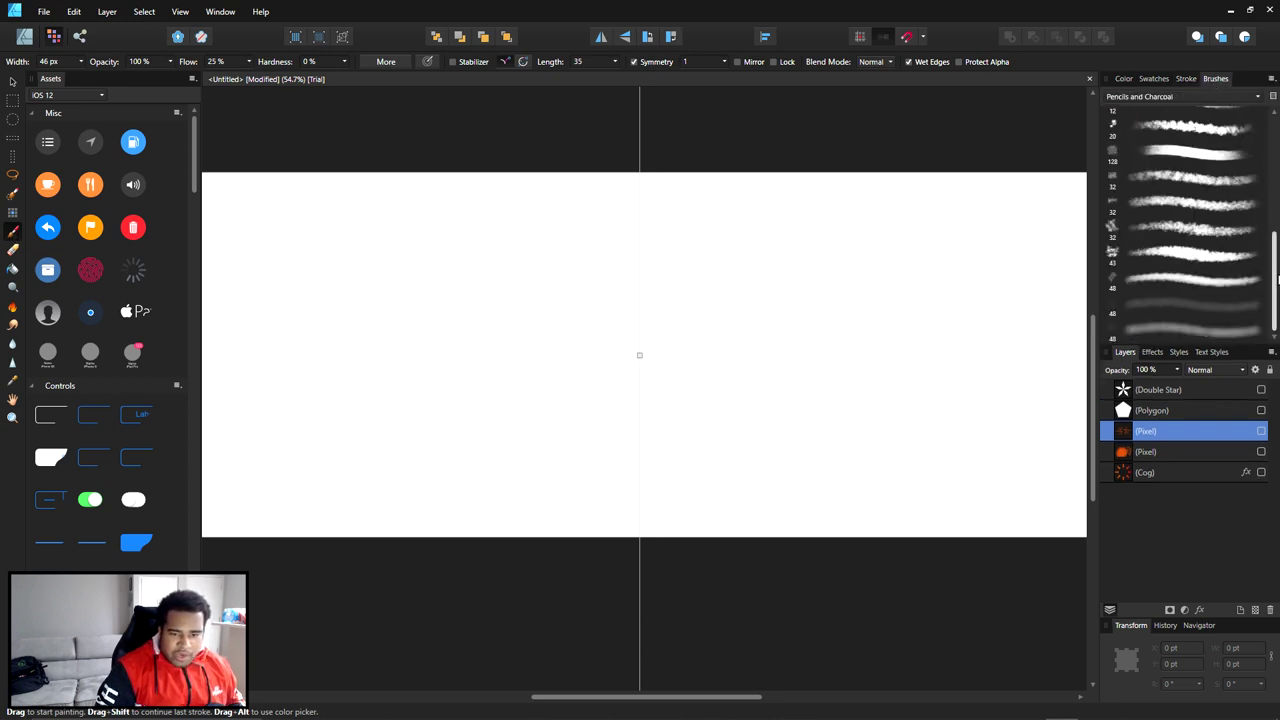
pyautogui.scroll(3, 1277, 280)
pyautogui.click(1205, 98)
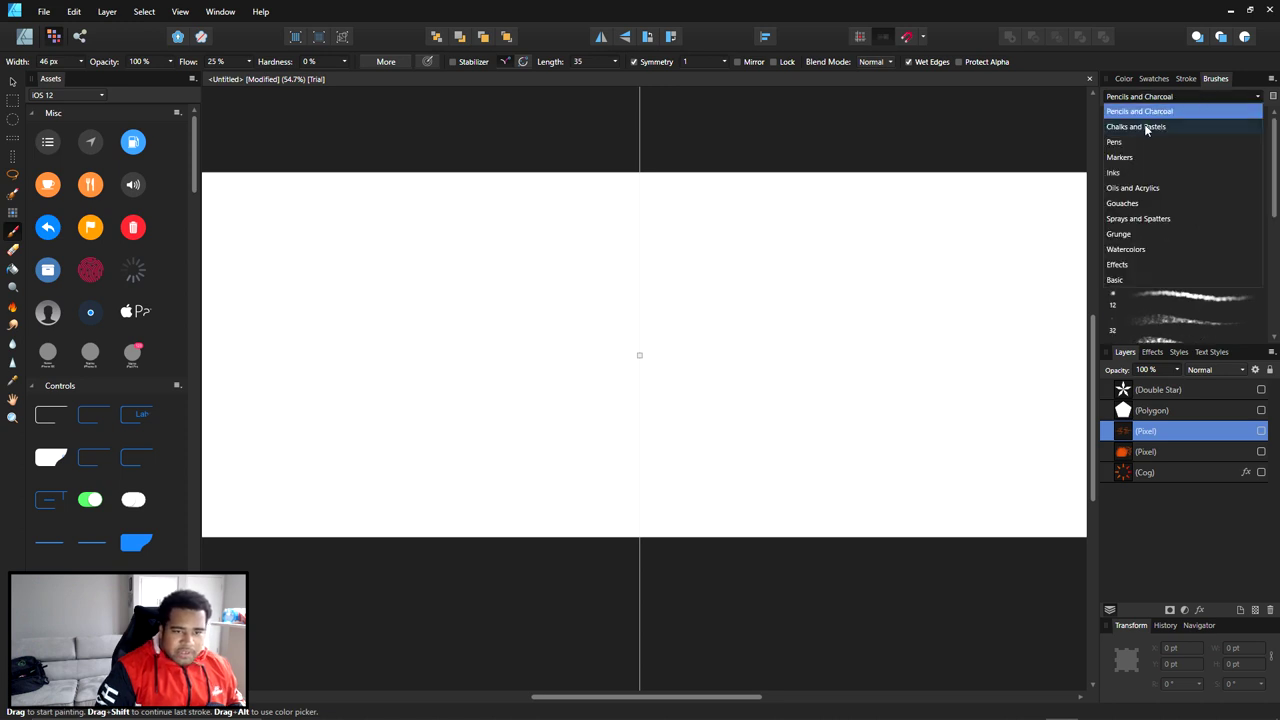
pyautogui.click(1146, 142)
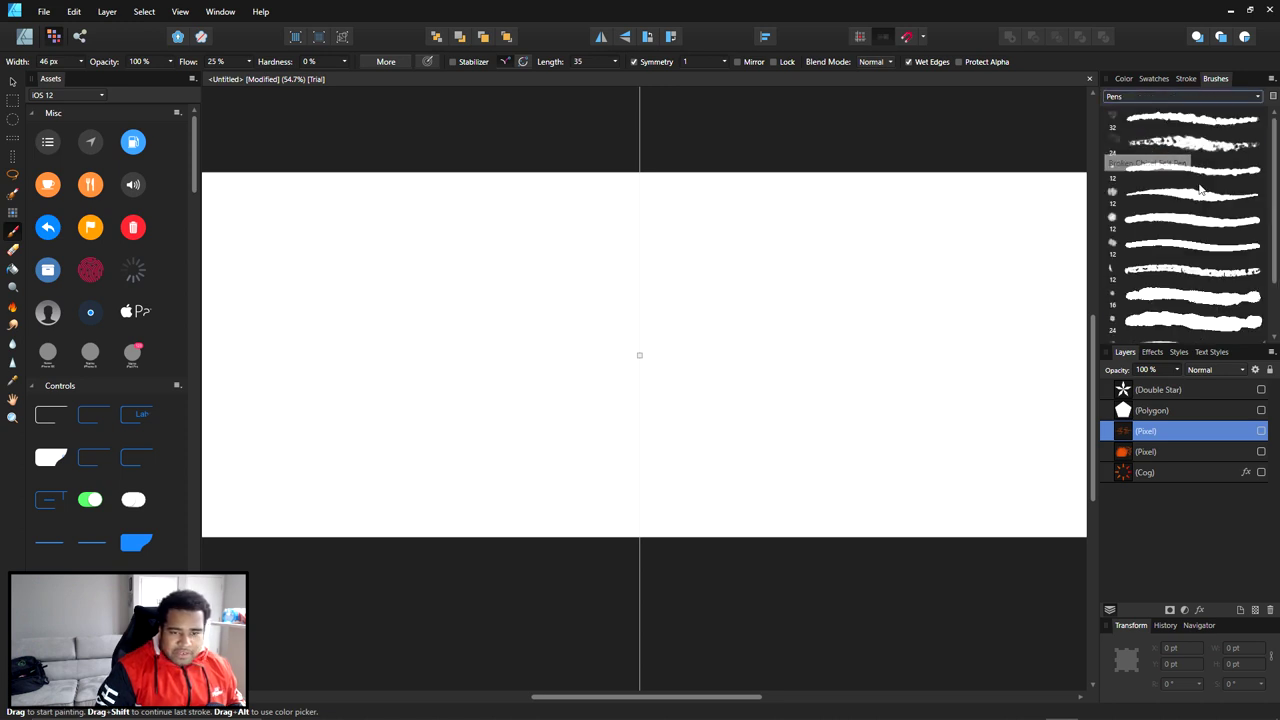
pyautogui.scroll(-1, 1200, 188)
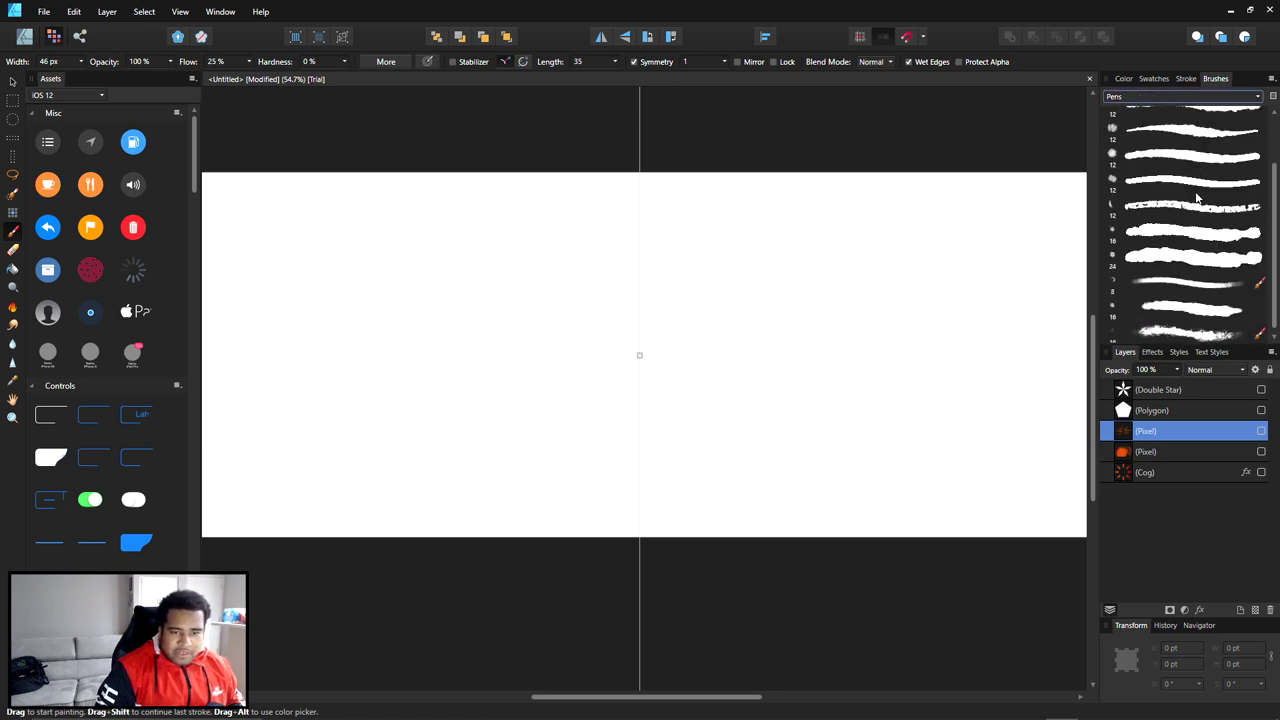
# Open the Ballpoint Pen brush for editing and set its size to 13.2 px
pyautogui.click(1224, 290)
pyautogui.doubleClick(1203, 284)
pyautogui.moveTo(519, 325)
pyautogui.mouseDown()
pyautogui.moveTo(569, 325)
pyautogui.moveTo(513, 328)
pyautogui.moveTo(657, 374)
pyautogui.moveTo(709, 375)
pyautogui.moveTo(469, 380)
pyautogui.mouseUp()
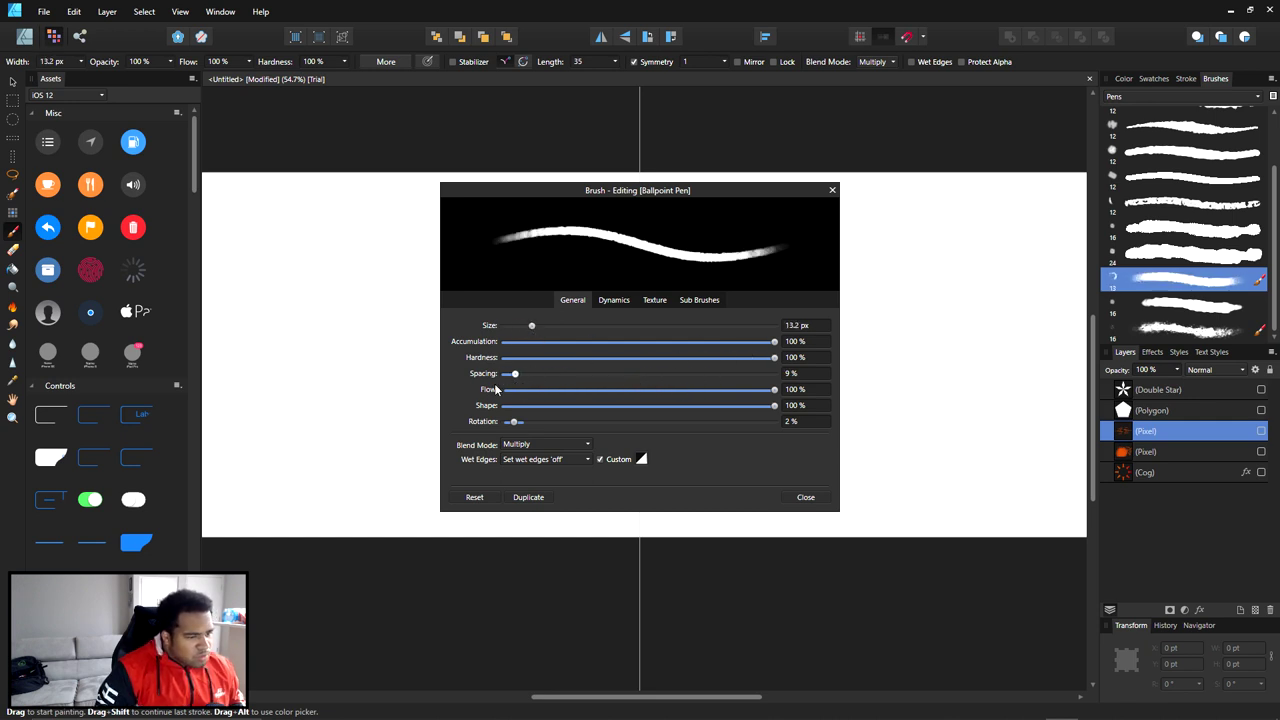
pyautogui.moveTo(774, 389)
pyautogui.mouseDown()
pyautogui.moveTo(565, 390)
pyautogui.moveTo(800, 386)
pyautogui.mouseUp()
pyautogui.moveTo(514, 421)
pyautogui.mouseDown()
pyautogui.moveTo(726, 421)
pyautogui.moveTo(517, 412)
pyautogui.mouseUp()
# Review the Ballpoint Pen's Dynamics and Texture settings, select its second brush nozzle, and close the brush editor
pyautogui.click(613, 300)
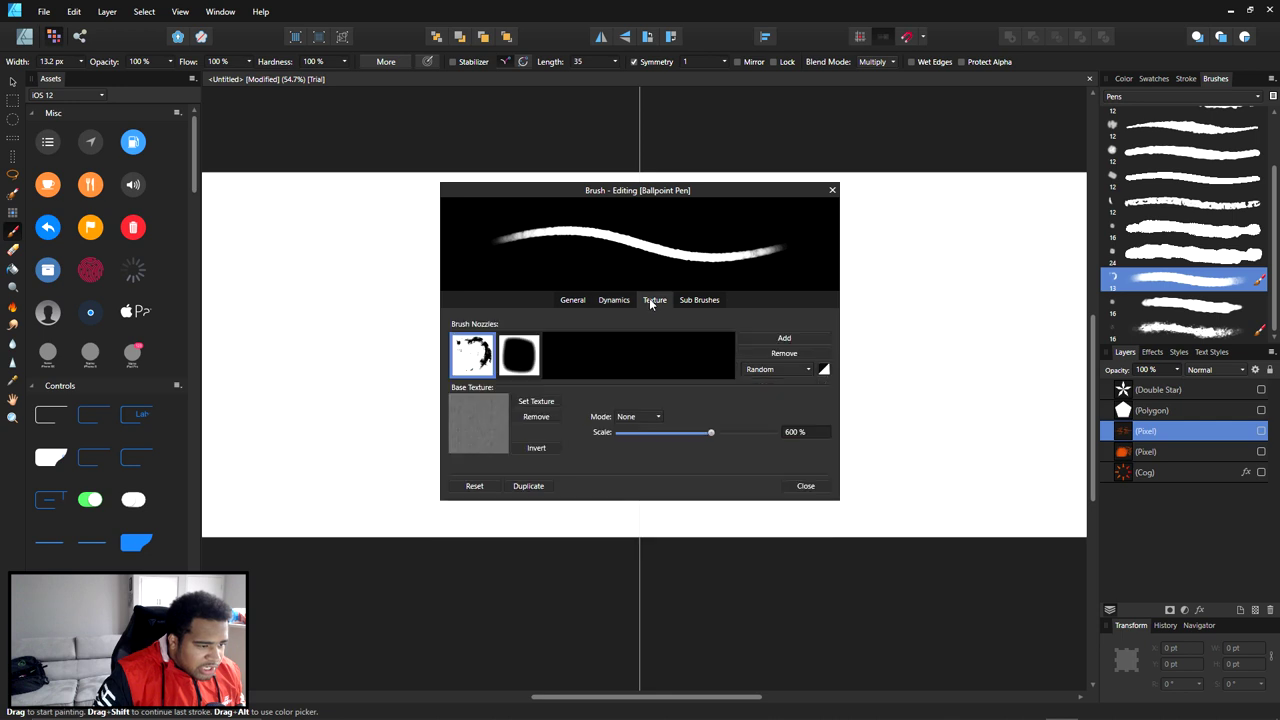
pyautogui.click(651, 300)
pyautogui.click(537, 360)
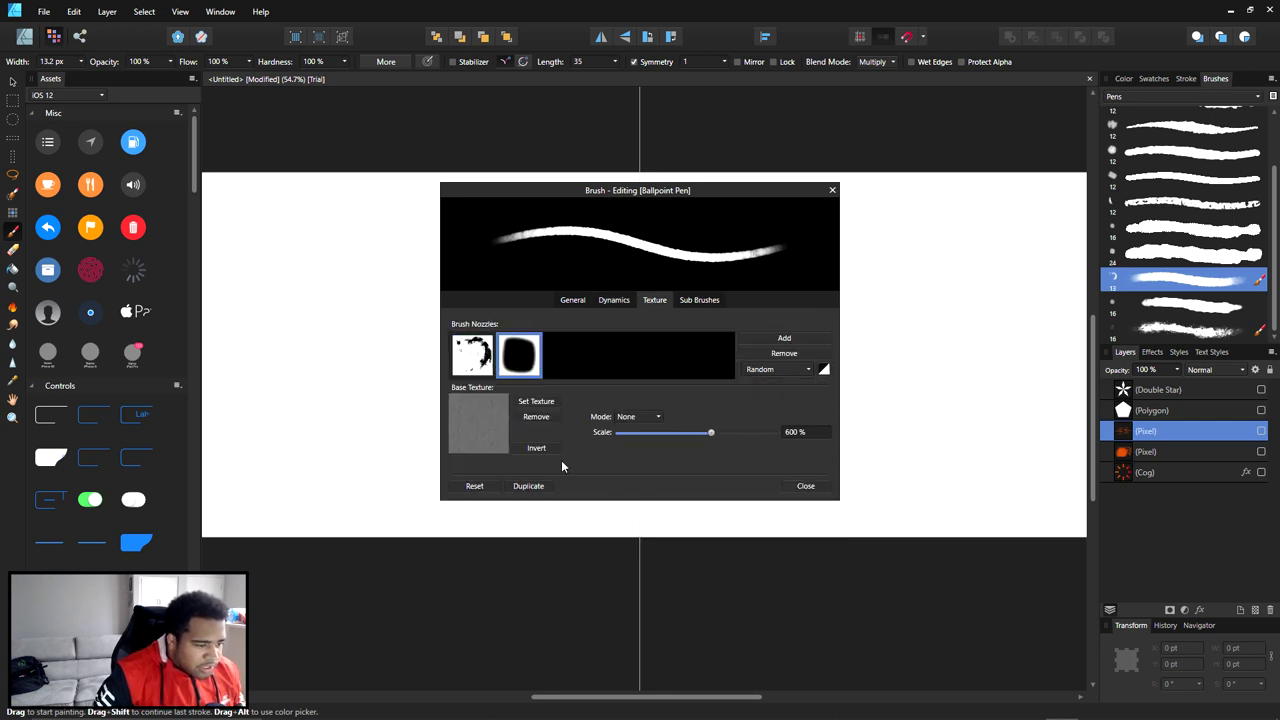
pyautogui.click(814, 486)
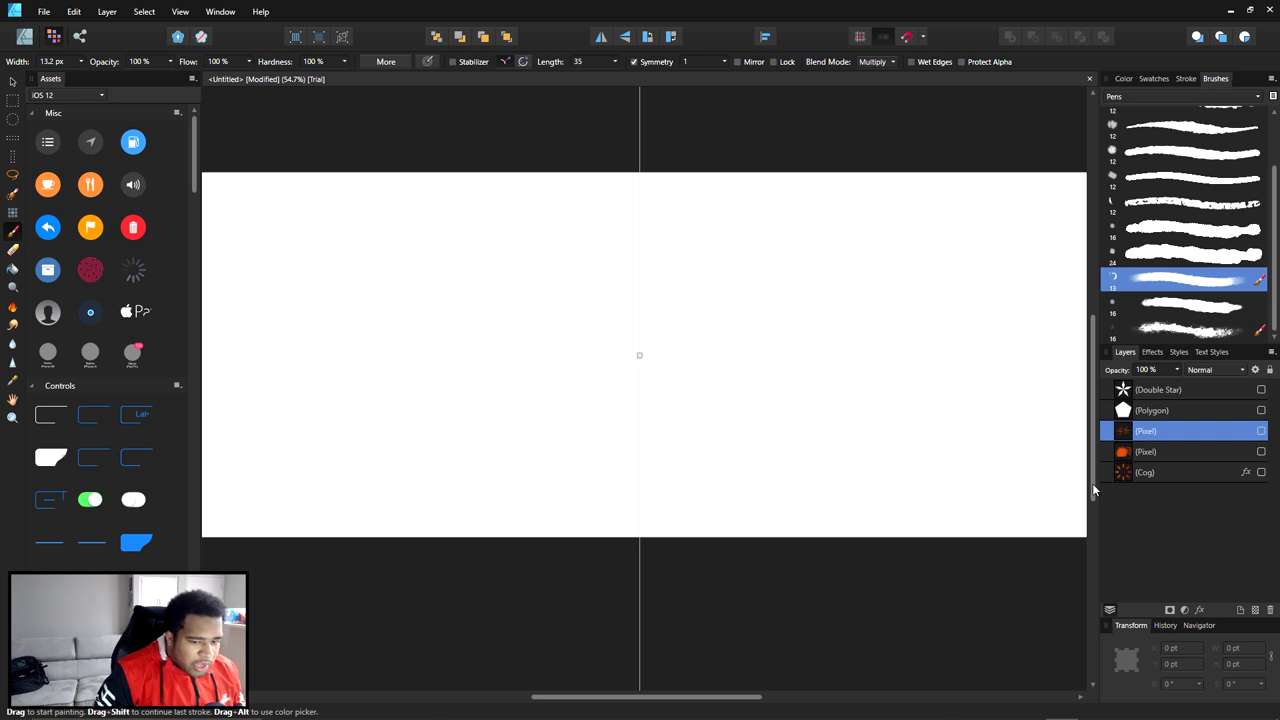
# Add a new pixel layer and paint symmetric Ballpoint Pen strokes at brush widths of 13.2 px and 23 px
pyautogui.click(1257, 610)
pyautogui.moveTo(618, 200)
pyautogui.mouseDown()
pyautogui.moveTo(551, 220)
pyautogui.moveTo(622, 237)
pyautogui.moveTo(497, 360)
pyautogui.moveTo(523, 334)
pyautogui.moveTo(463, 371)
pyautogui.moveTo(573, 308)
pyautogui.moveTo(536, 311)
pyautogui.mouseUp()
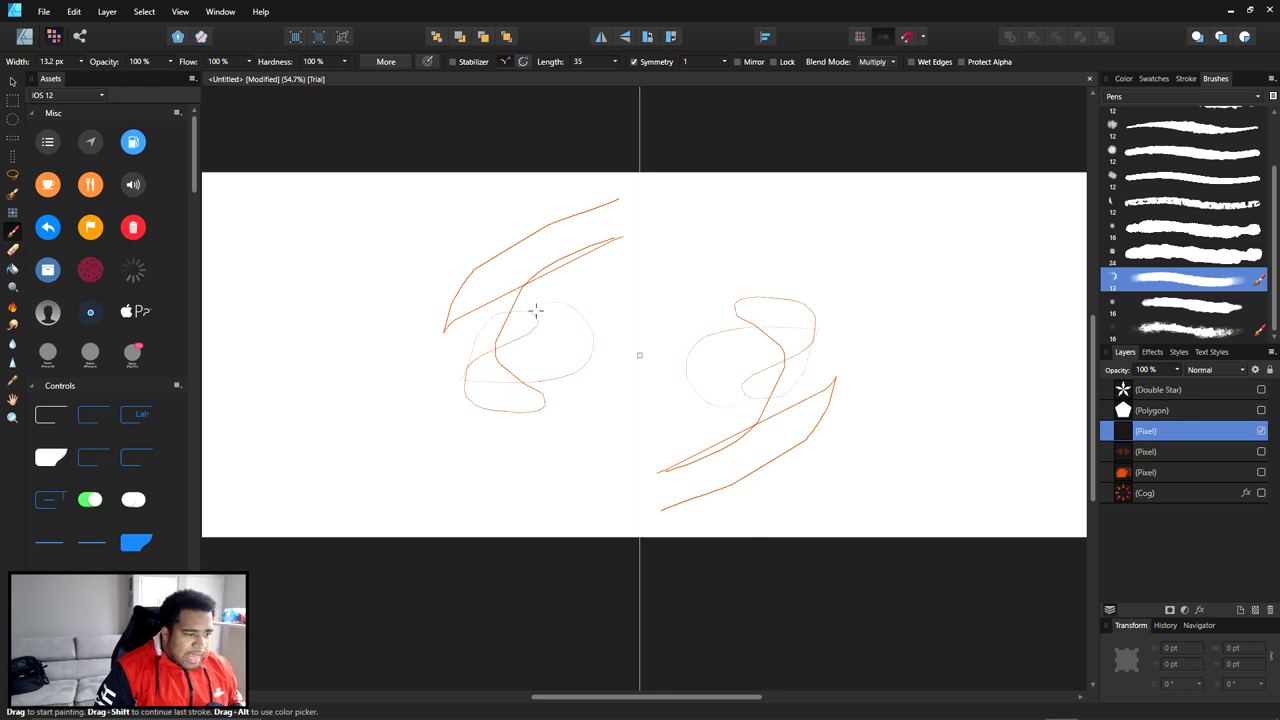
pyautogui.moveTo(85, 62); pyautogui.dragTo(92, 79)
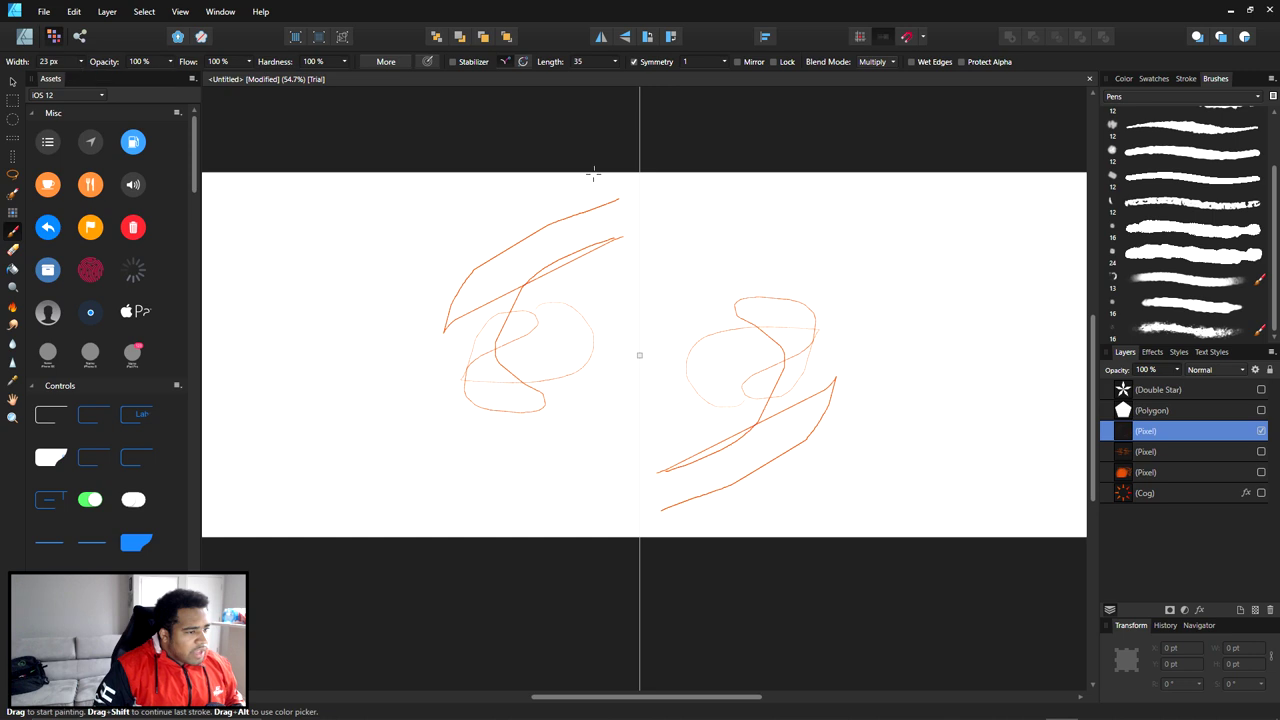
pyautogui.moveTo(600, 188); pyautogui.dragTo(463, 229)
# Set the brush width to 32 px and paint jagged symmetric strokes near the page centre
pyautogui.moveTo(82, 61); pyautogui.dragTo(98, 79)
pyautogui.moveTo(626, 234)
pyautogui.mouseDown()
pyautogui.moveTo(568, 348)
pyautogui.moveTo(580, 390)
pyautogui.mouseUp()
pyautogui.moveTo(521, 432)
pyautogui.mouseDown()
pyautogui.moveTo(567, 402)
pyautogui.moveTo(494, 346)
pyautogui.moveTo(490, 291)
pyautogui.mouseUp()
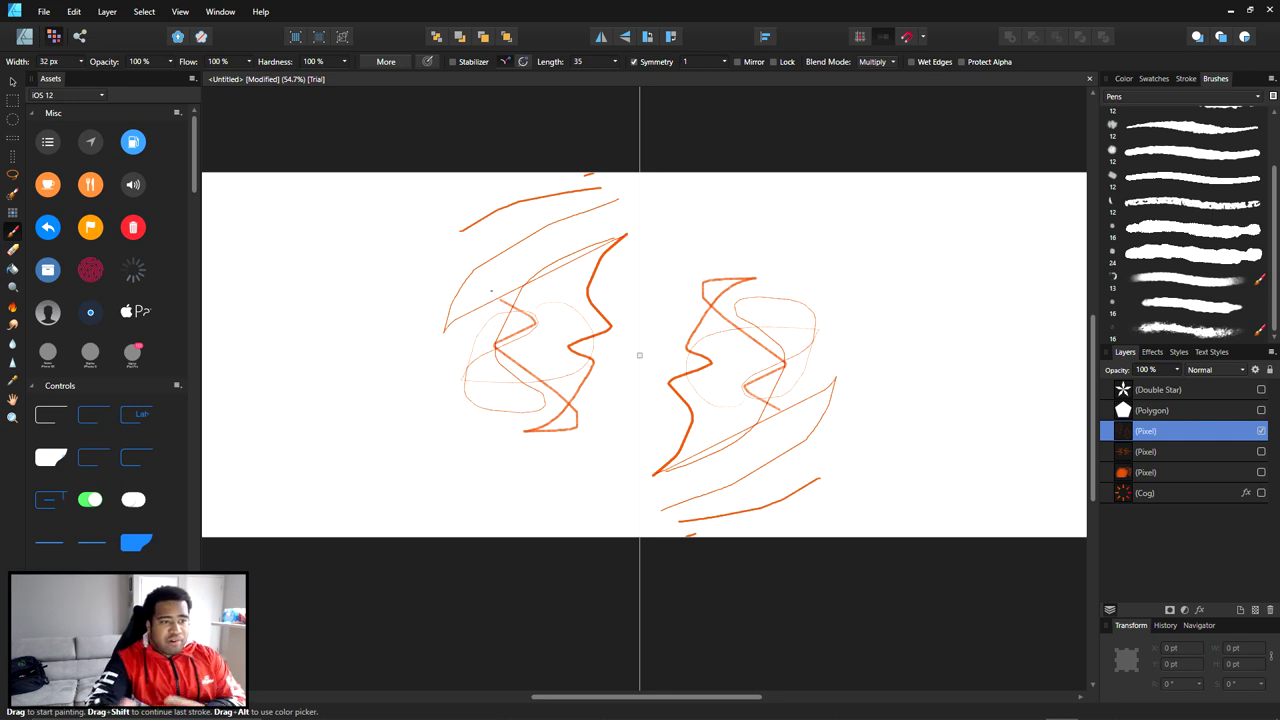
# Set the brush Symmetry value to 8
pyautogui.click(724, 61)
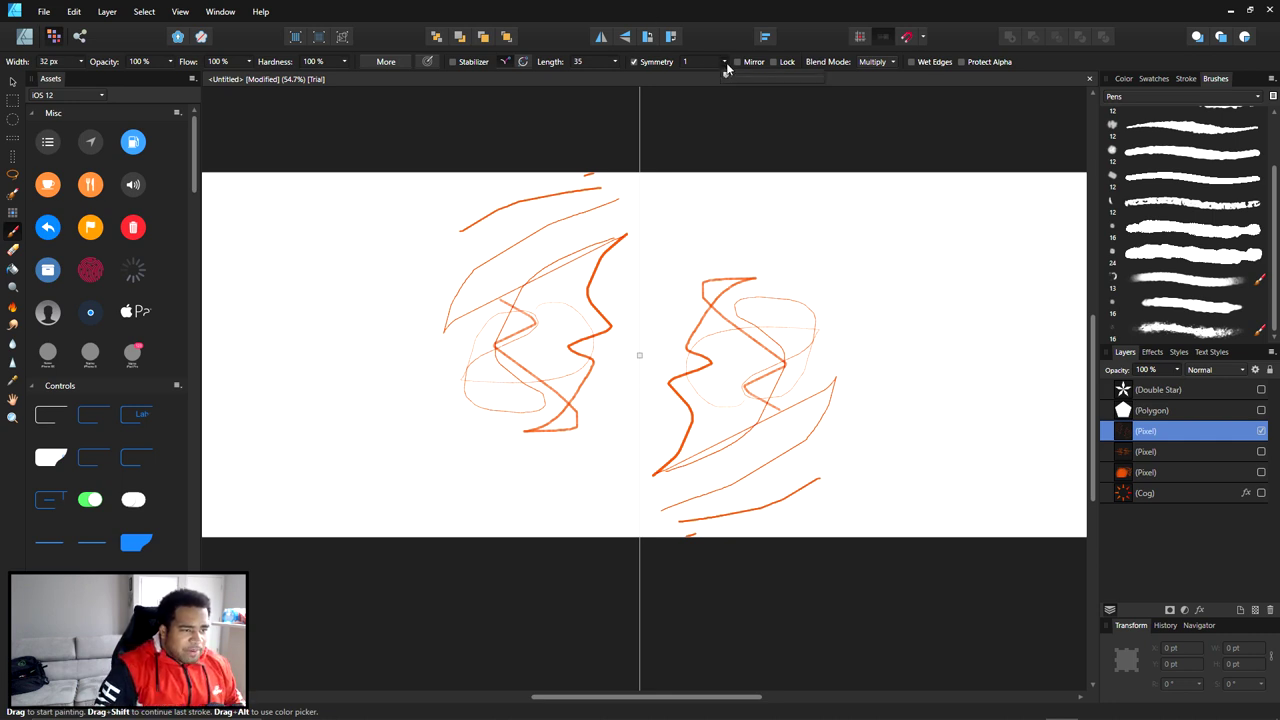
pyautogui.moveTo(729, 78); pyautogui.dragTo(768, 80)
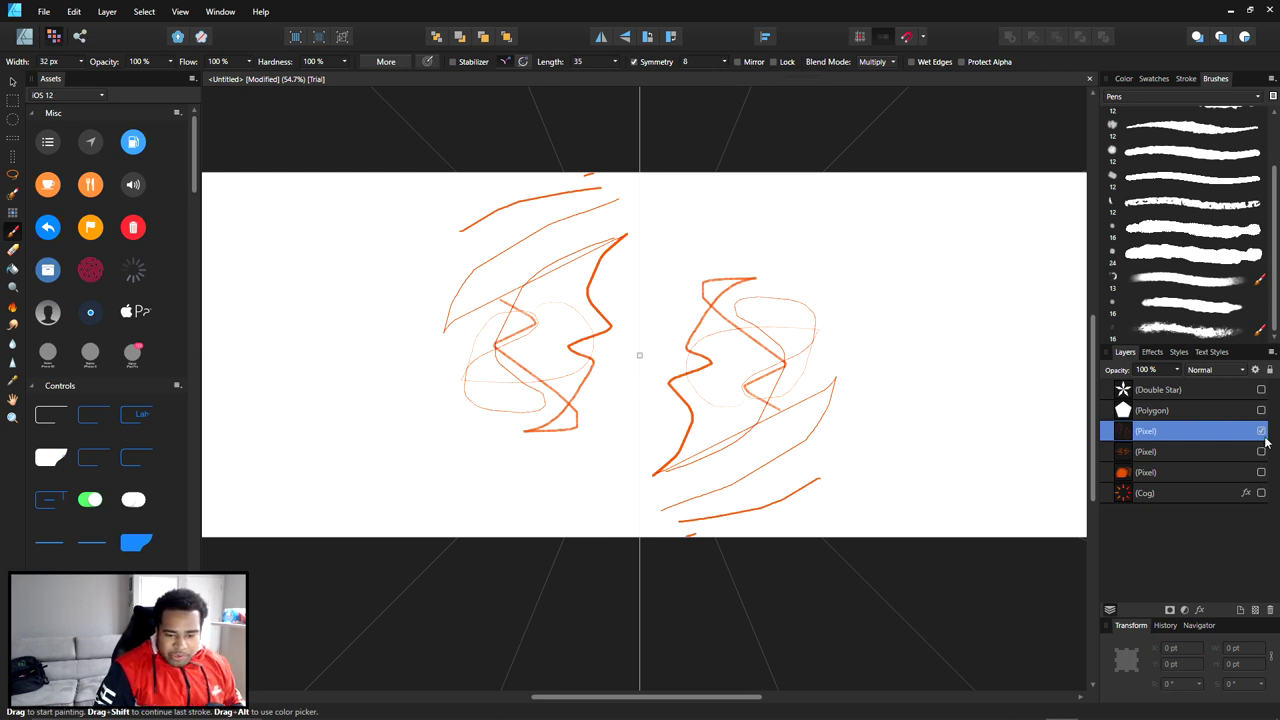
# Add a new pixel layer, hide the previous one, and paint concentric rings of small symmetric strokes around the page centre
pyautogui.click(1254, 609)
pyautogui.click(1261, 451)
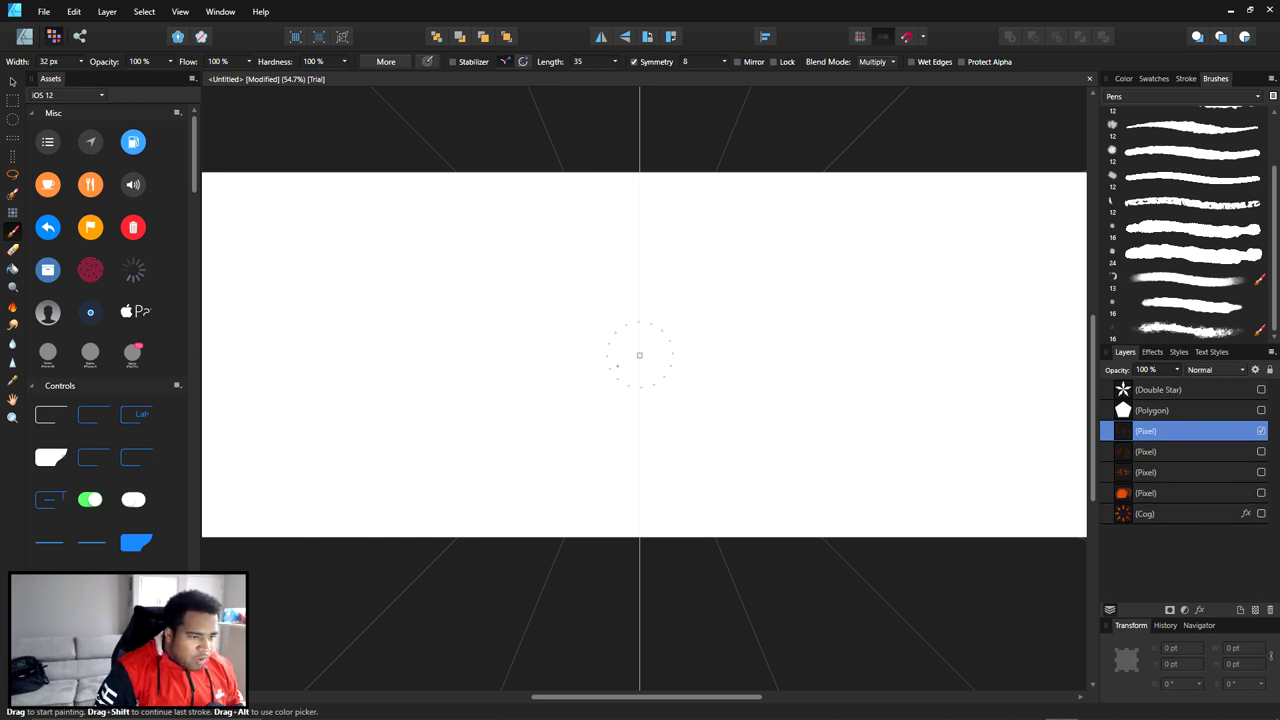
pyautogui.moveTo(593, 310); pyautogui.dragTo(590, 289)
pyautogui.moveTo(727, 323)
pyautogui.mouseDown()
pyautogui.moveTo(726, 312)
pyautogui.moveTo(738, 318)
pyautogui.moveTo(745, 352)
pyautogui.mouseUp()
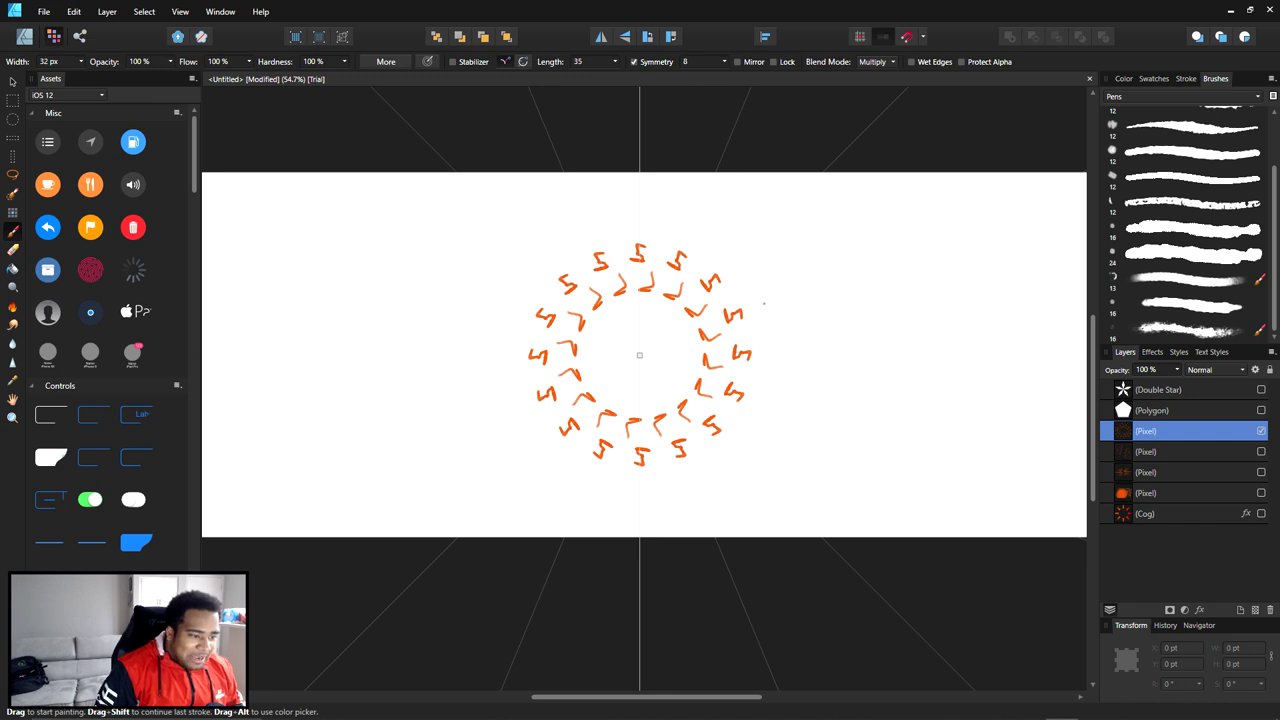
pyautogui.moveTo(757, 319); pyautogui.dragTo(756, 300)
pyautogui.moveTo(767, 345); pyautogui.dragTo(766, 362)
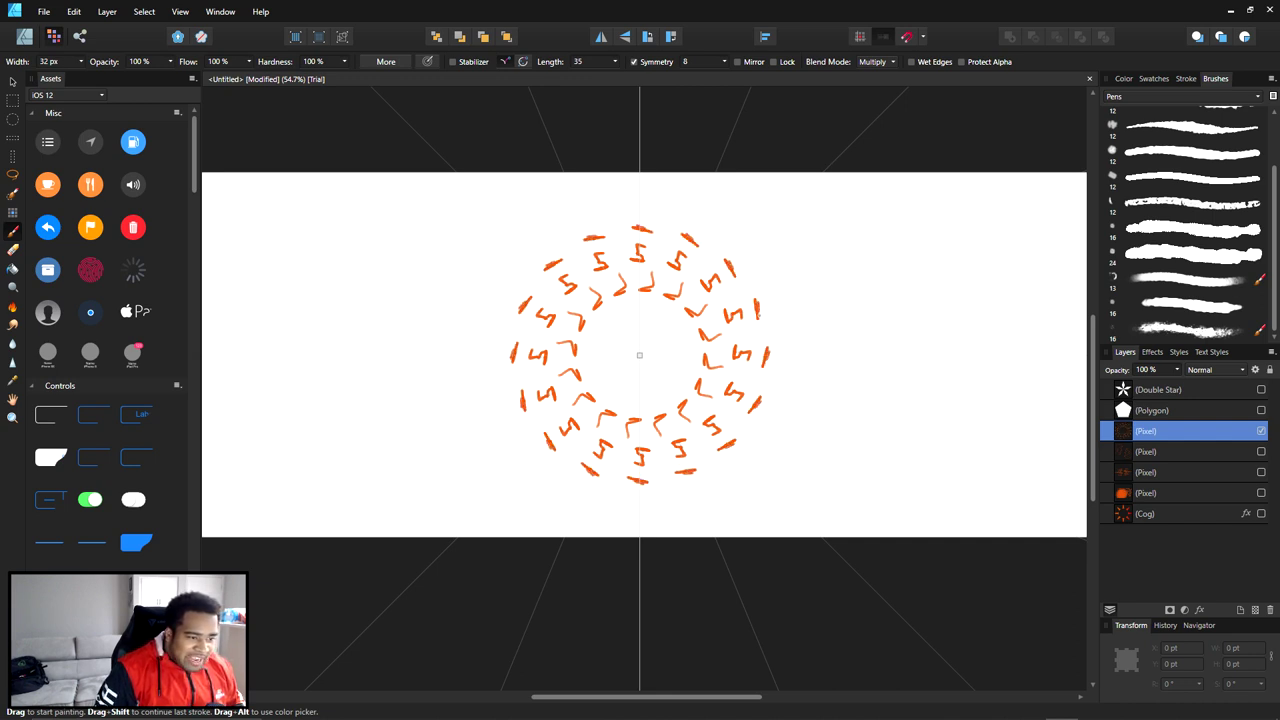
pyautogui.moveTo(757, 397); pyautogui.dragTo(759, 413)
pyautogui.moveTo(642, 339)
pyautogui.mouseDown()
pyautogui.moveTo(660, 337)
pyautogui.moveTo(637, 330)
pyautogui.moveTo(640, 308)
pyautogui.moveTo(670, 325)
pyautogui.mouseUp()
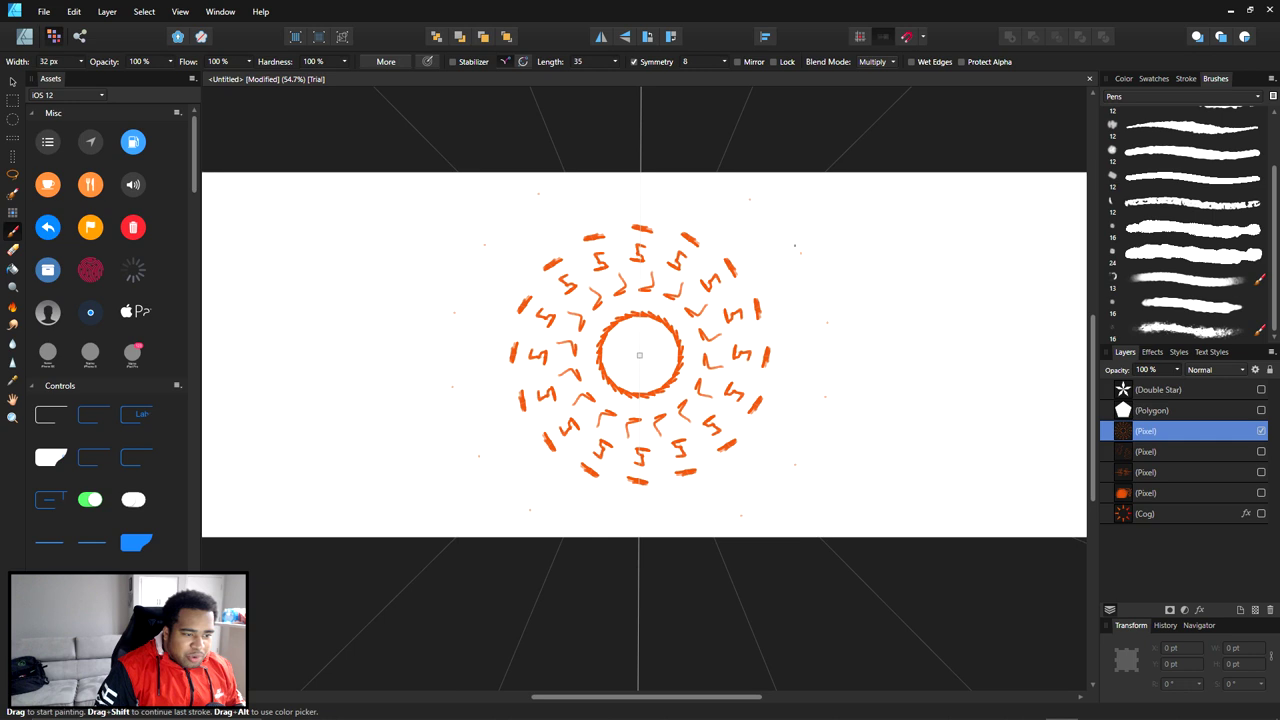
# Paint jagged and looped symmetric strokes as larger rings around the pattern, plus small ovals inside the large ring
pyautogui.moveTo(819, 349)
pyautogui.mouseDown()
pyautogui.moveTo(820, 308)
pyautogui.moveTo(834, 324)
pyautogui.moveTo(820, 395)
pyautogui.moveTo(836, 315)
pyautogui.moveTo(824, 302)
pyautogui.moveTo(838, 388)
pyautogui.moveTo(828, 305)
pyautogui.moveTo(826, 413)
pyautogui.mouseUp()
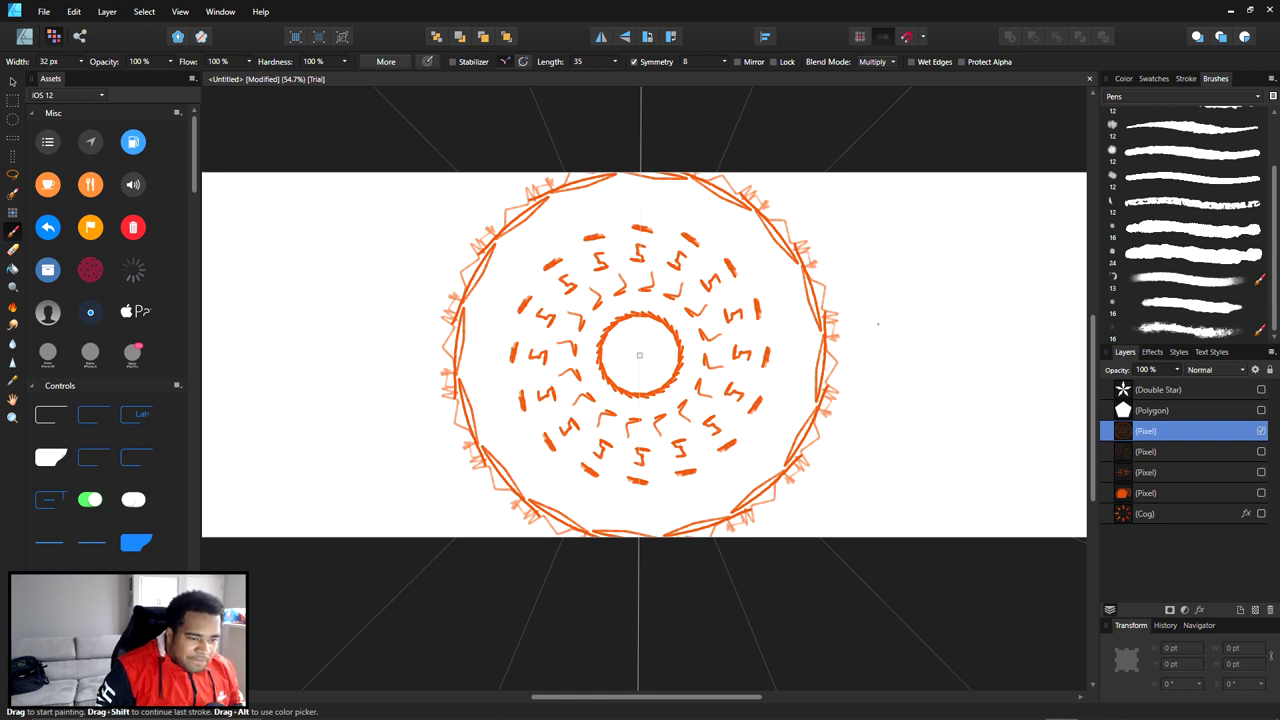
pyautogui.moveTo(857, 266)
pyautogui.mouseDown()
pyautogui.moveTo(877, 322)
pyautogui.moveTo(862, 300)
pyautogui.moveTo(872, 360)
pyautogui.moveTo(860, 410)
pyautogui.moveTo(855, 243)
pyautogui.moveTo(873, 345)
pyautogui.mouseUp()
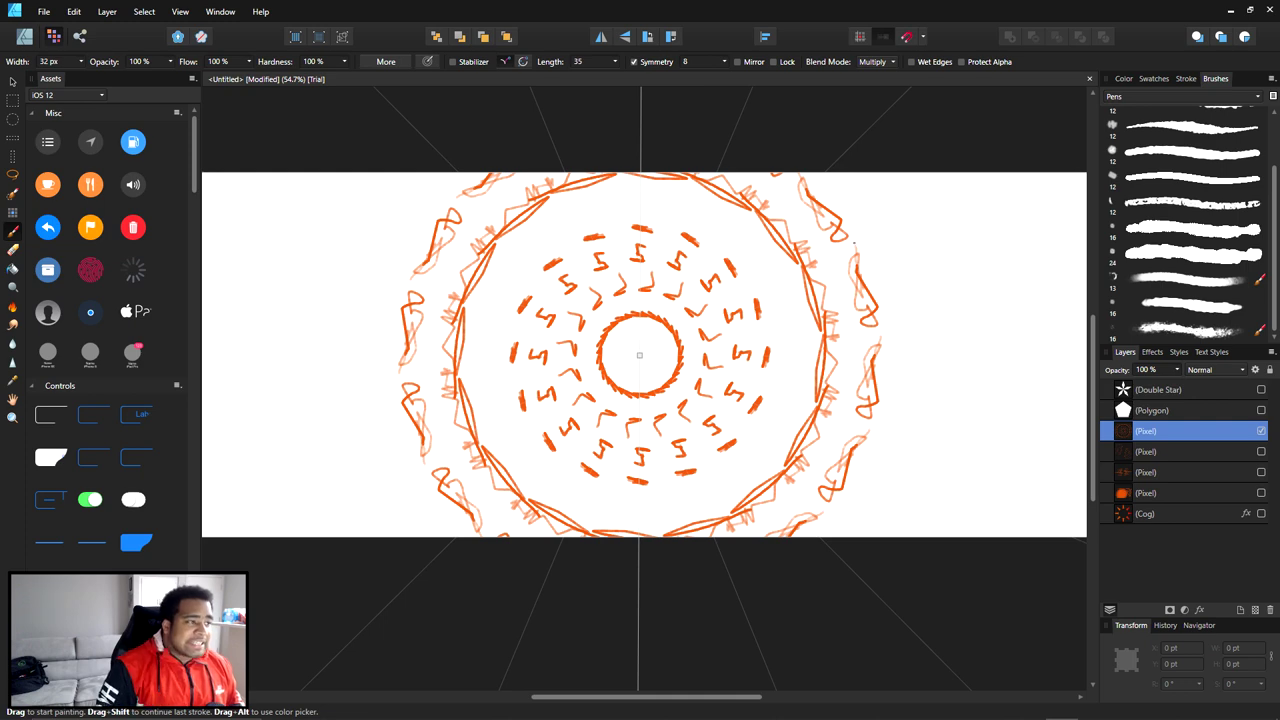
pyautogui.moveTo(652, 200)
pyautogui.mouseDown()
pyautogui.moveTo(624, 204)
pyautogui.moveTo(702, 212)
pyautogui.mouseUp()
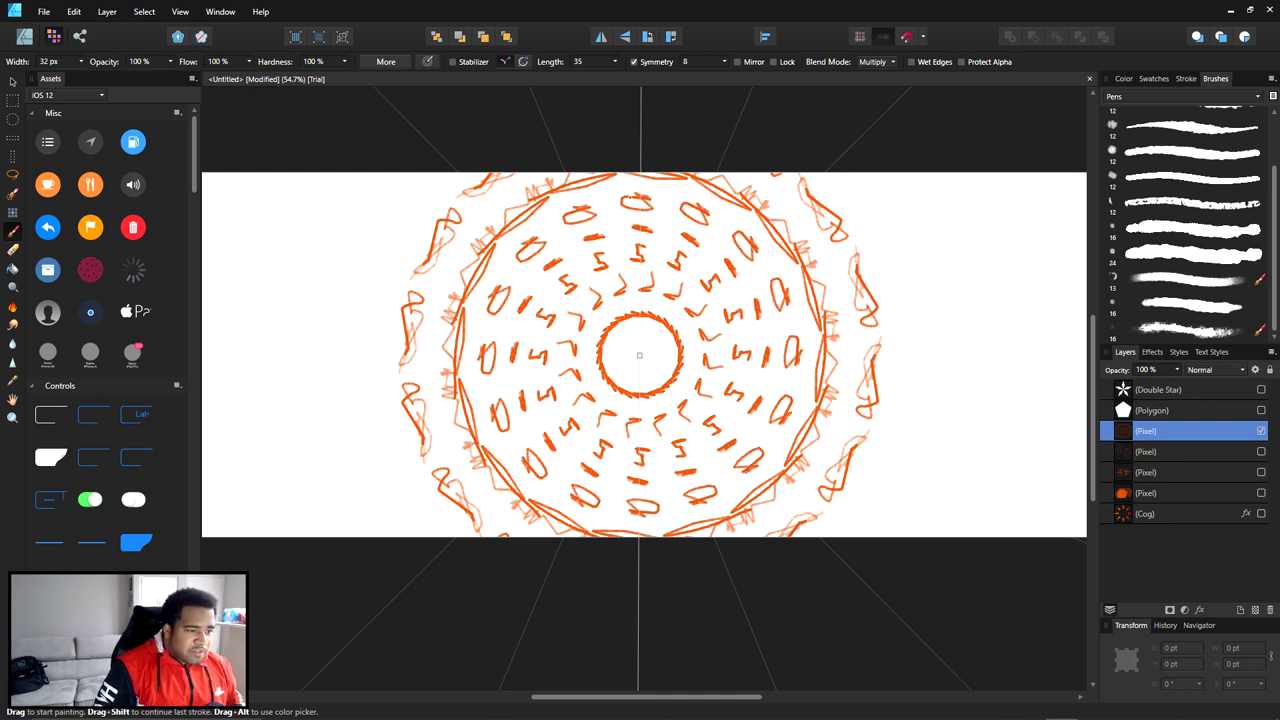
# Open the Performance preferences and check the available Renderer options
pyautogui.click(74, 11)
pyautogui.click(74, 11)
pyautogui.click(107, 11)
pyautogui.click(74, 11)
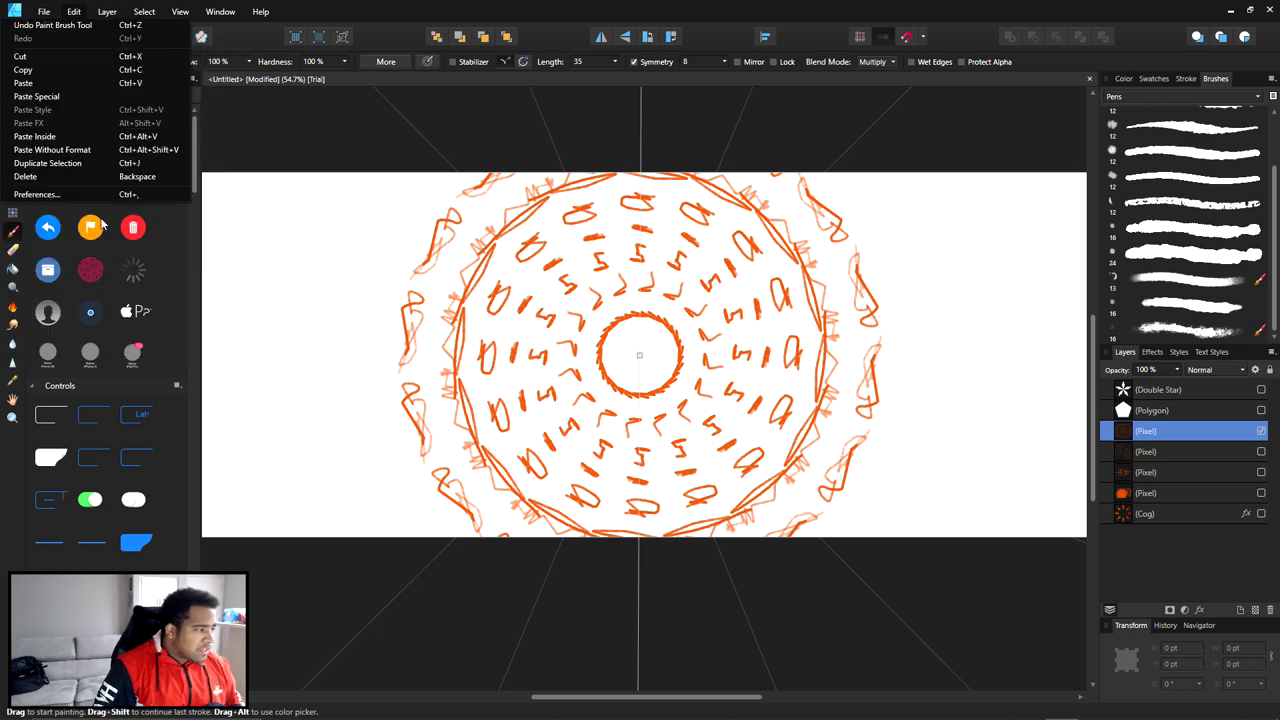
pyautogui.click(45, 194)
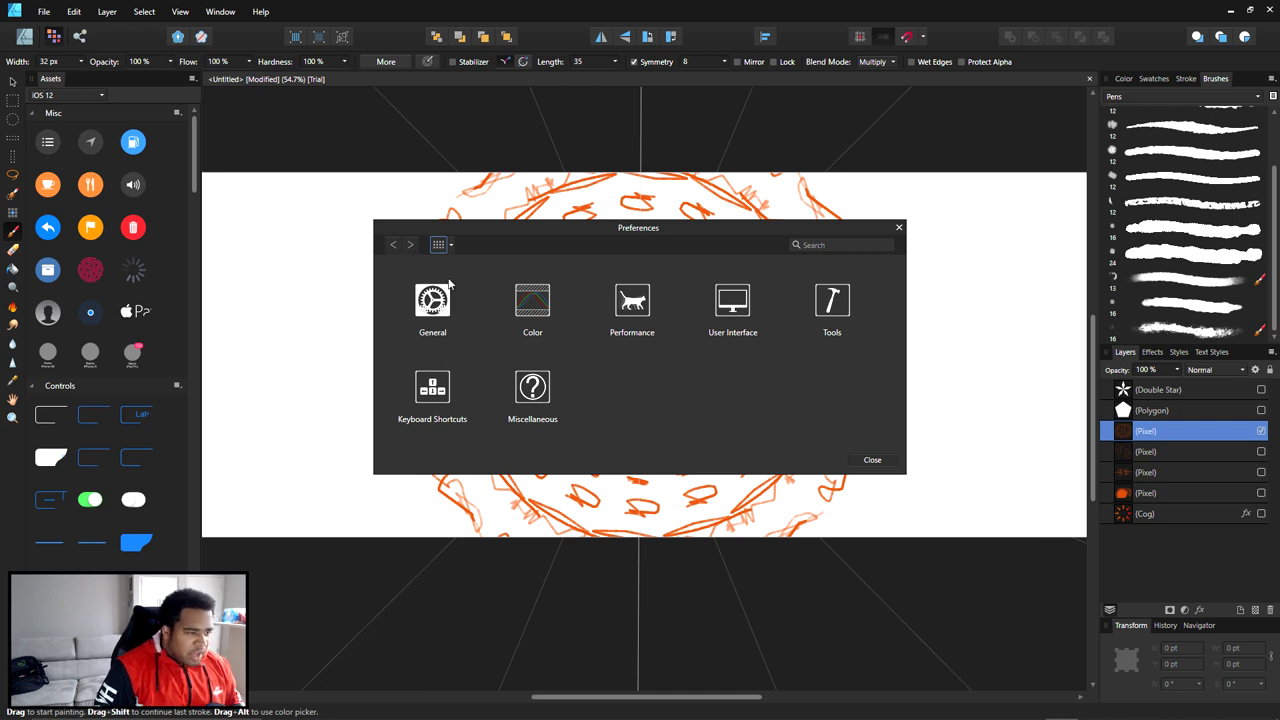
pyautogui.click(632, 300)
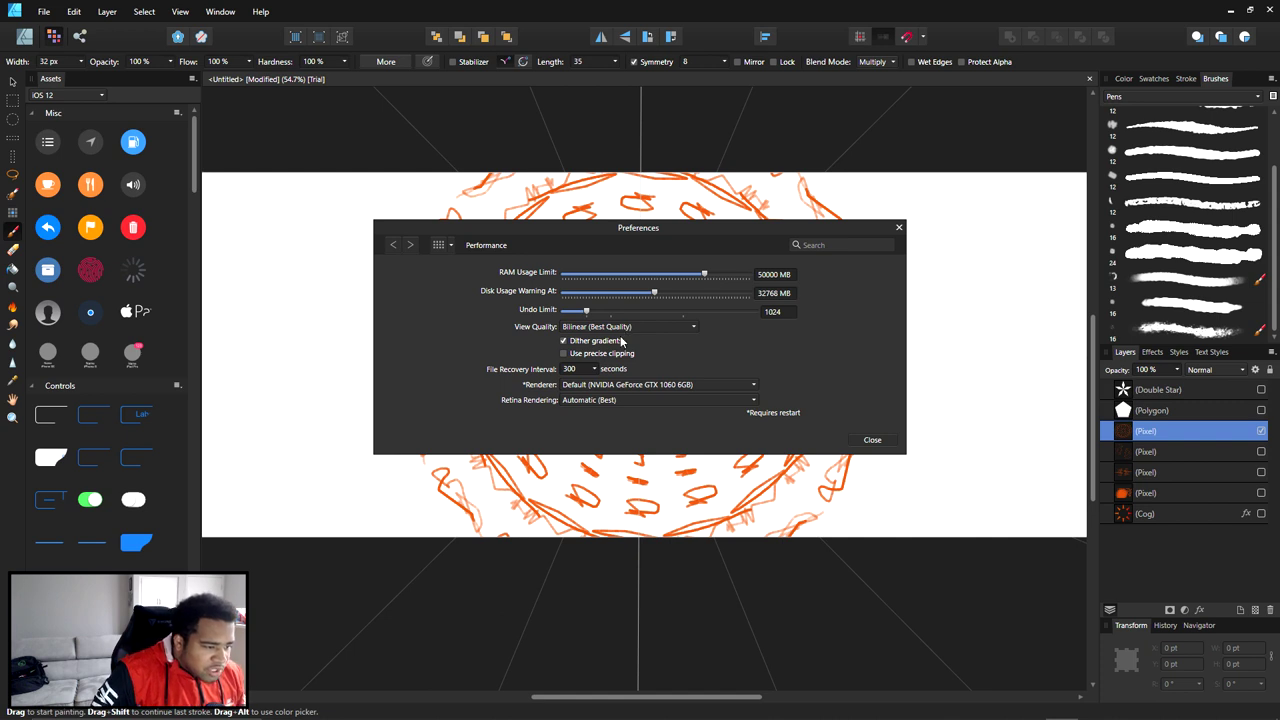
pyautogui.click(578, 386)
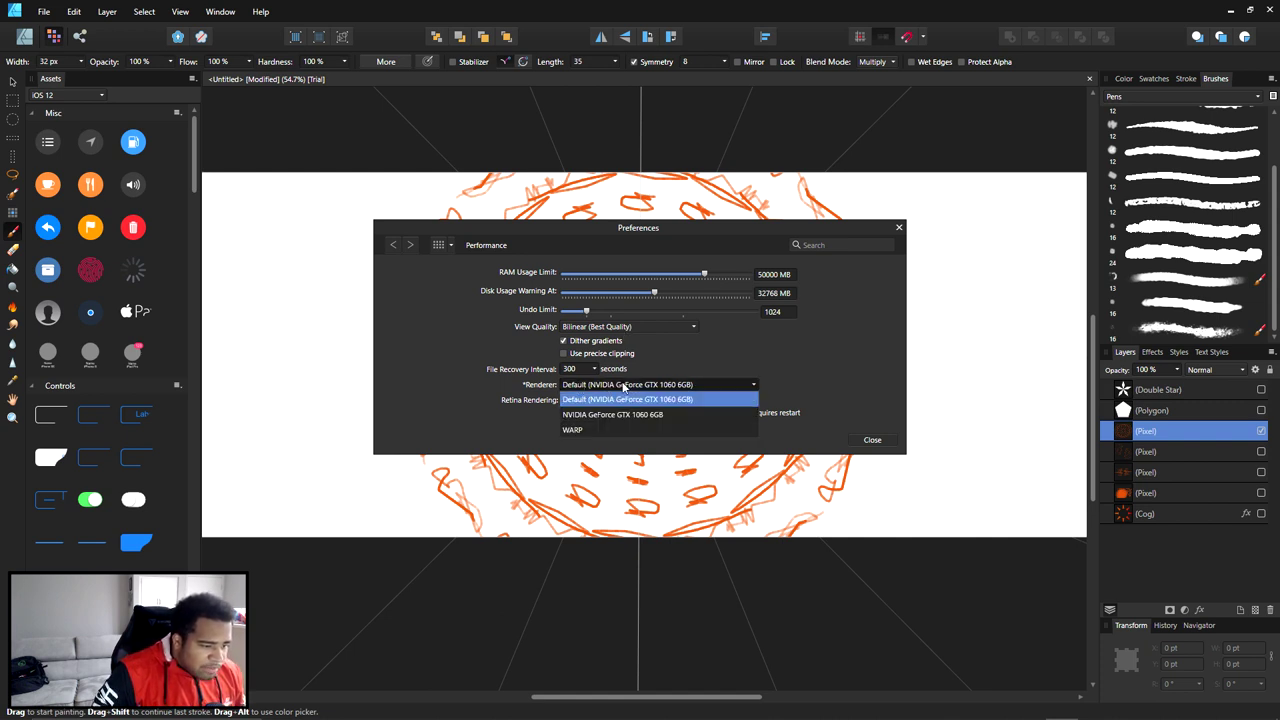
pyautogui.click(633, 387)
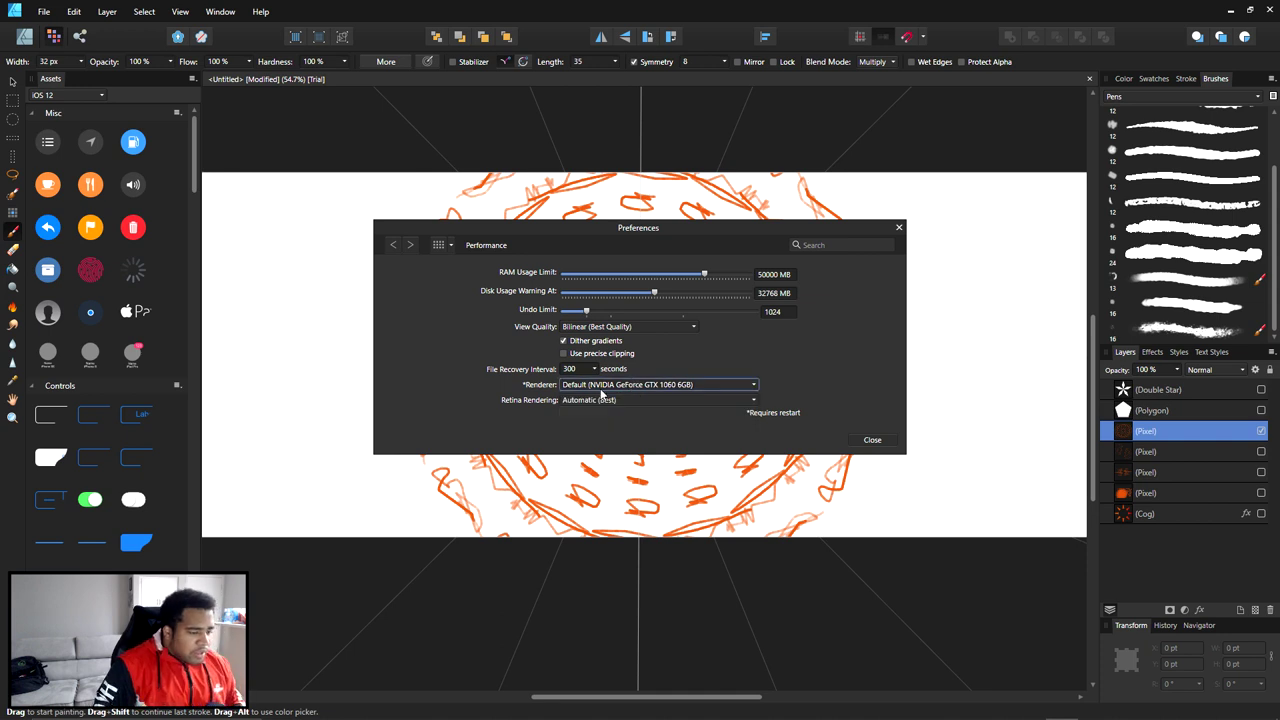
# Set Retina Rendering to Low quality (Fastest) and close the preferences
pyautogui.click(603, 401)
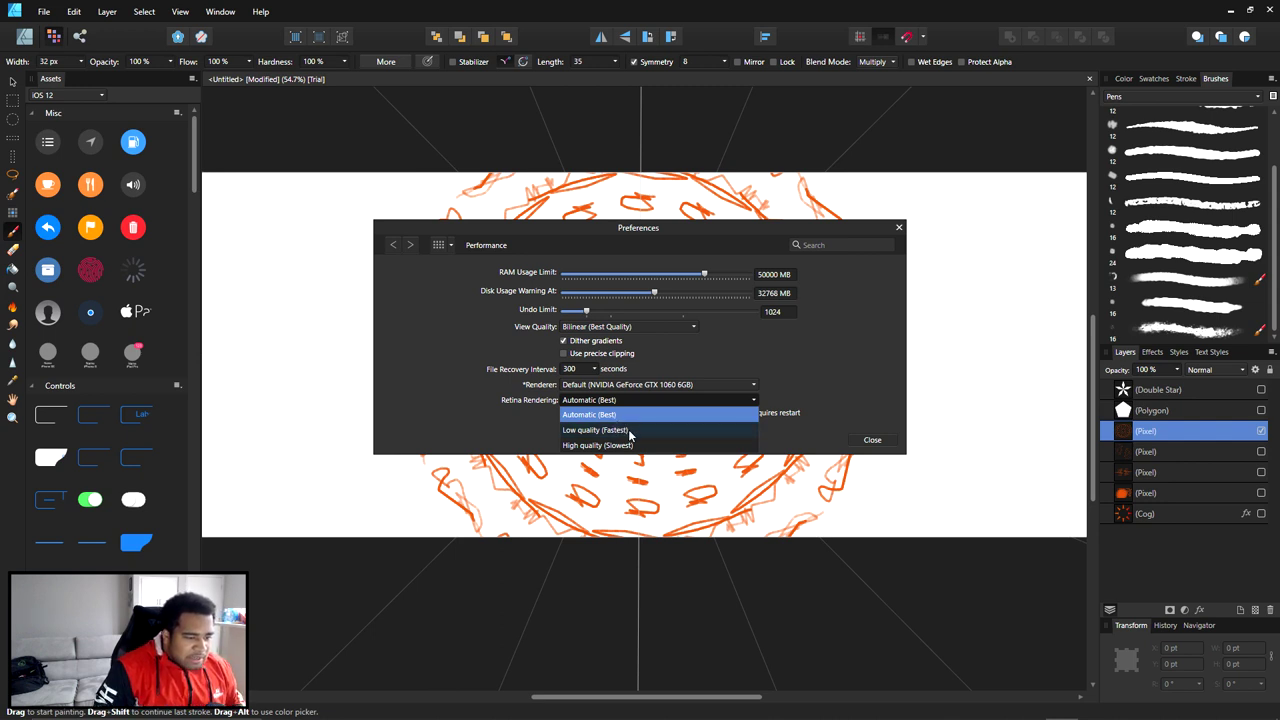
pyautogui.click(778, 413)
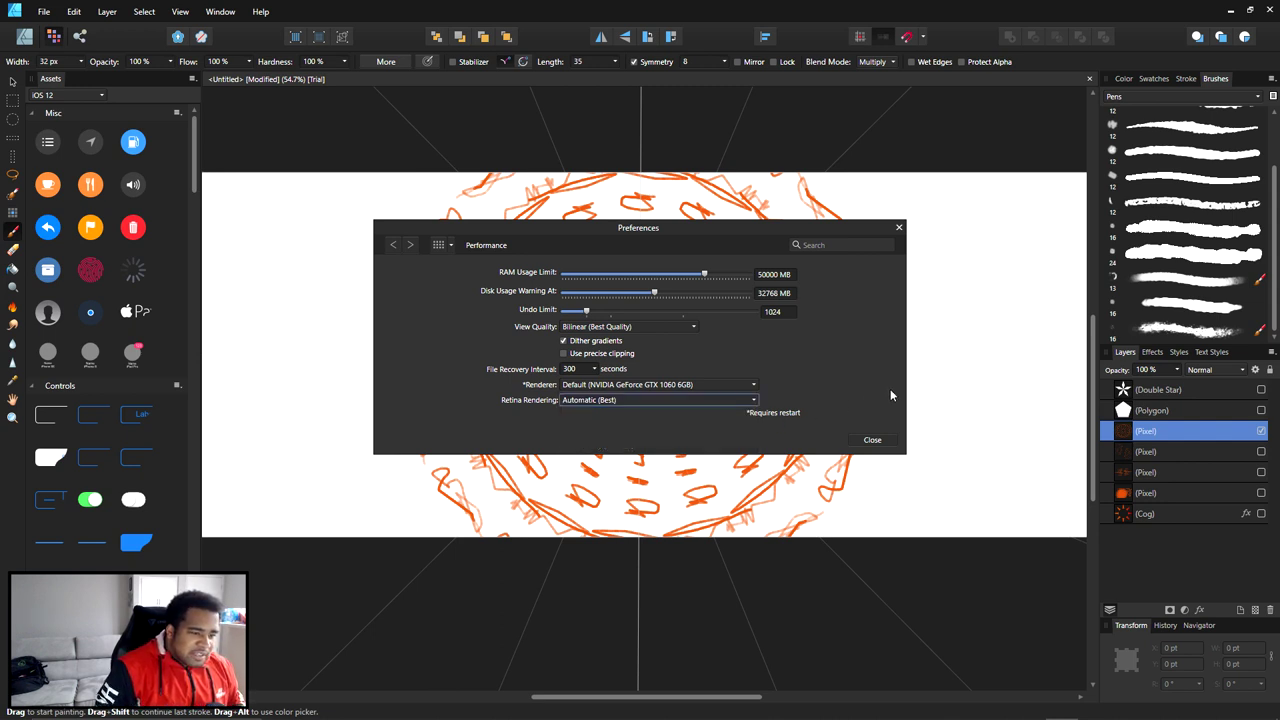
pyautogui.click(686, 400)
pyautogui.click(608, 427)
pyautogui.click(872, 440)
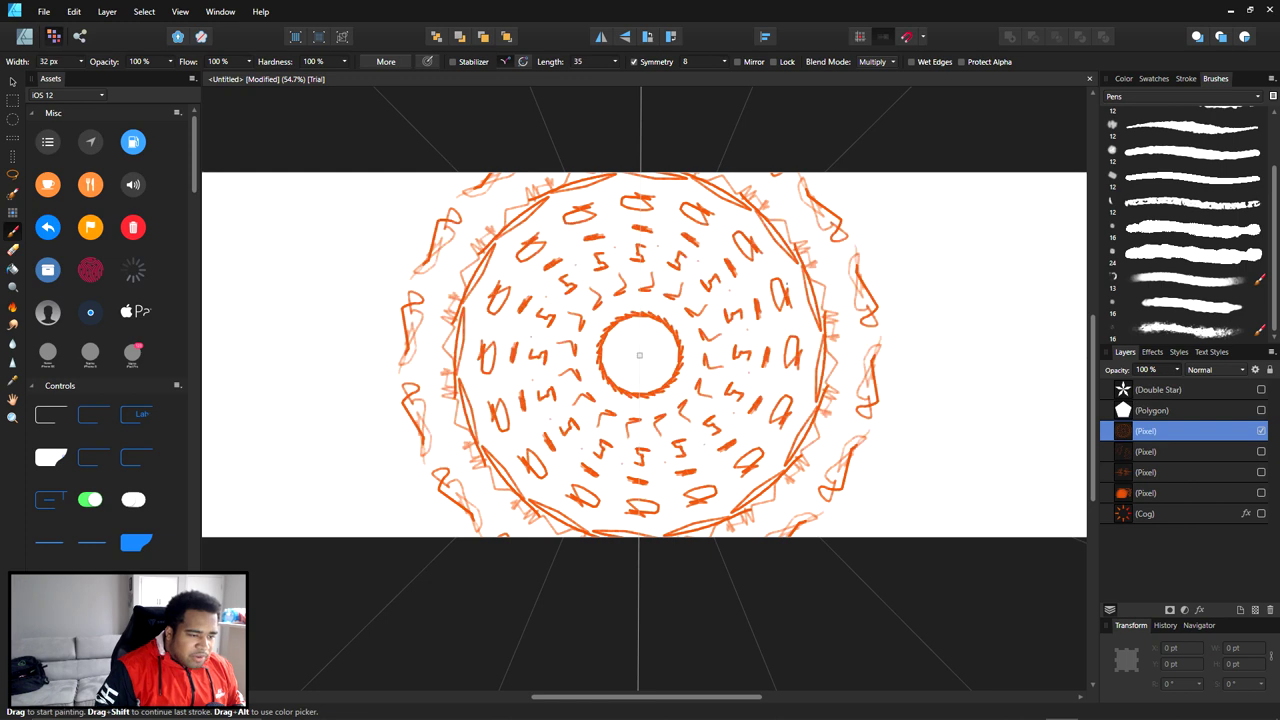
# Paint slanted symmetric strokes outside the looped ring of the pattern
pyautogui.moveTo(925, 478); pyautogui.dragTo(879, 519)
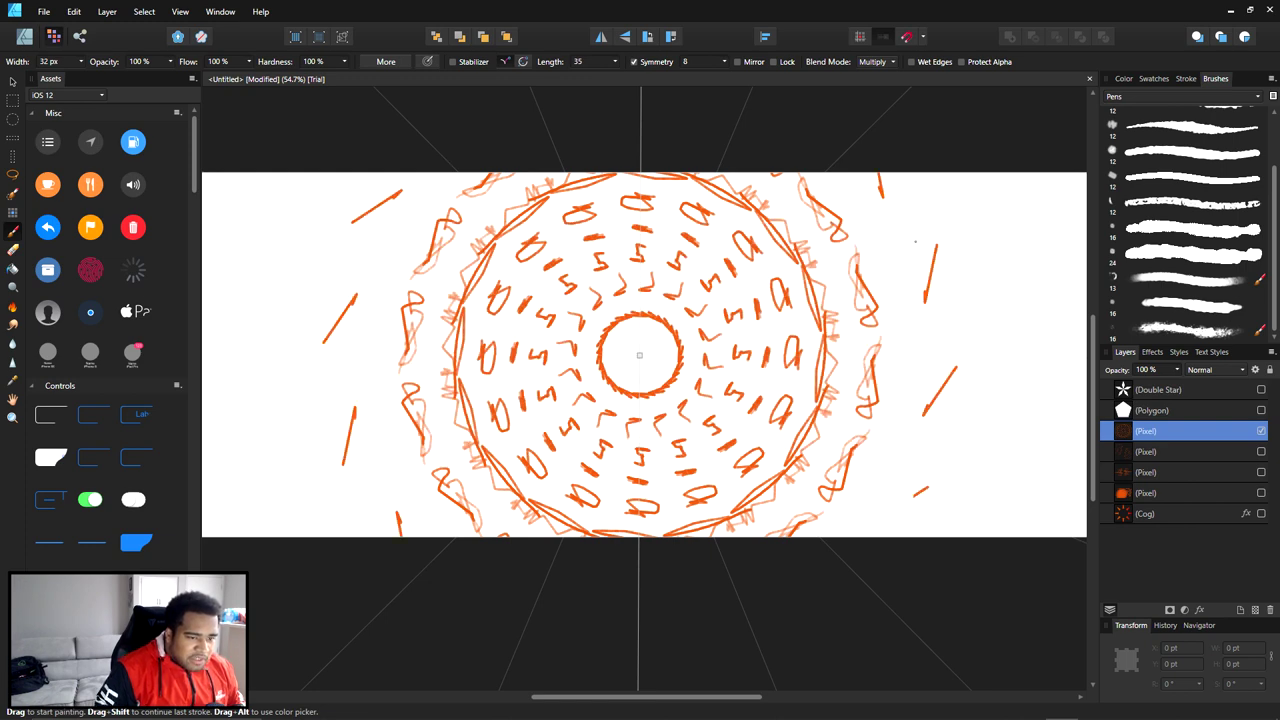
pyautogui.click(78, 11)
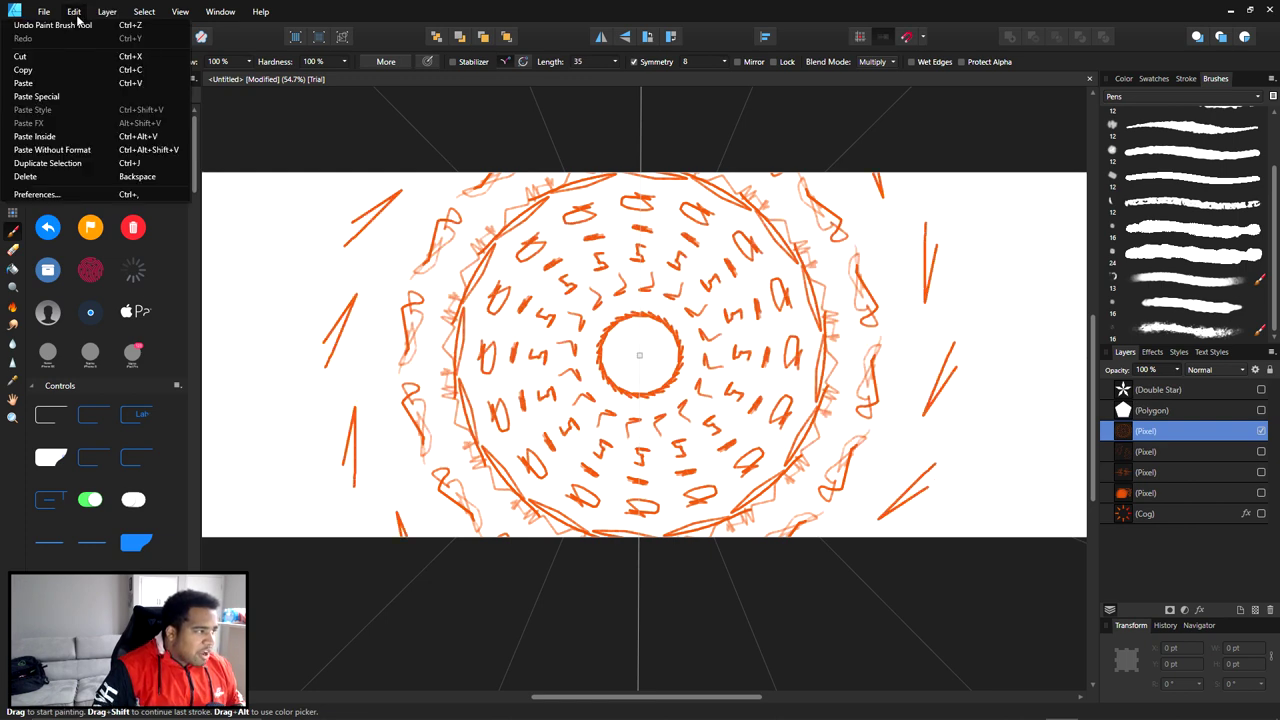
pyautogui.click(78, 11)
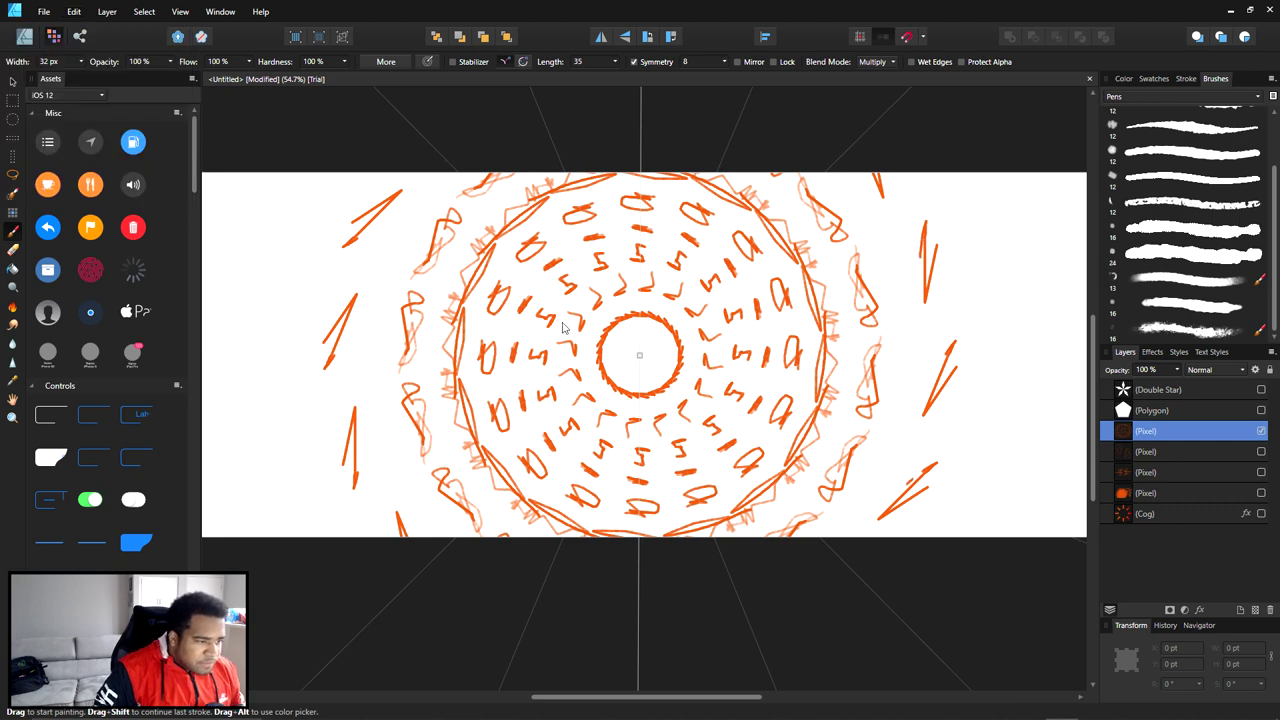
# Set the Retina Rendering preference to Automatic (Best) and paint a further symmetric stroke near the page's outer area
pyautogui.hotkey('ctrl', ',')
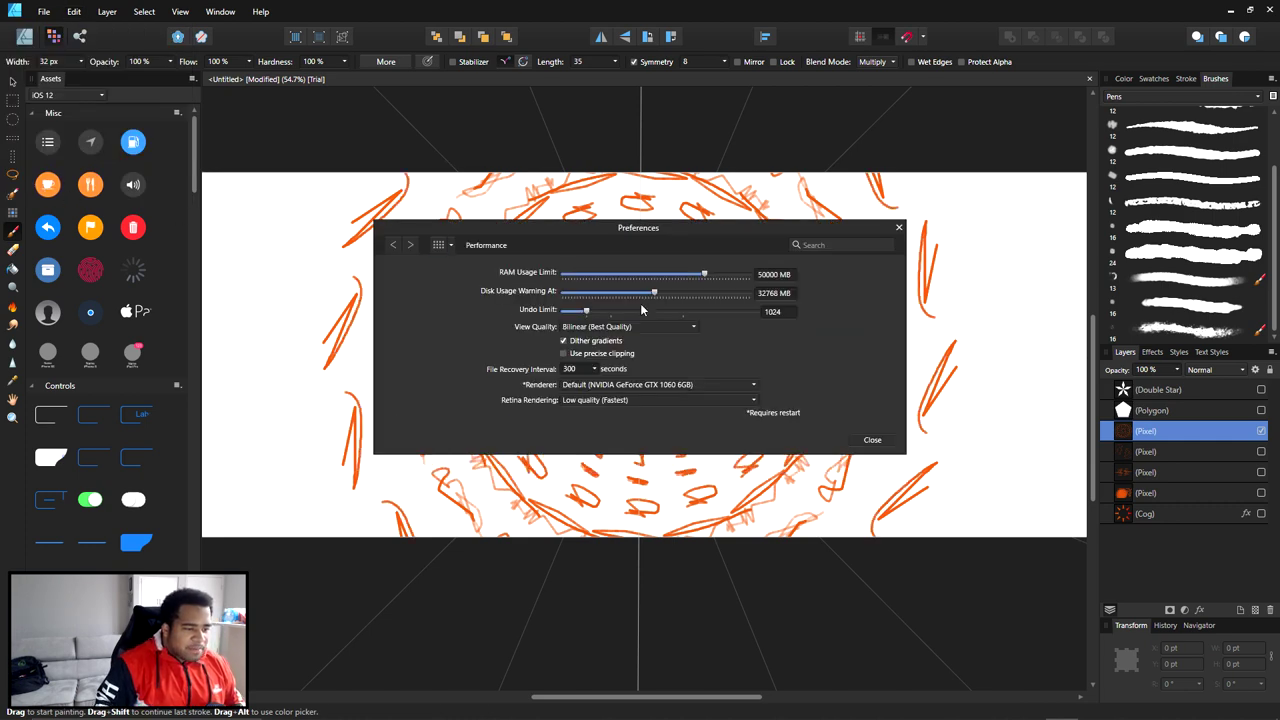
pyautogui.click(684, 399)
pyautogui.click(639, 415)
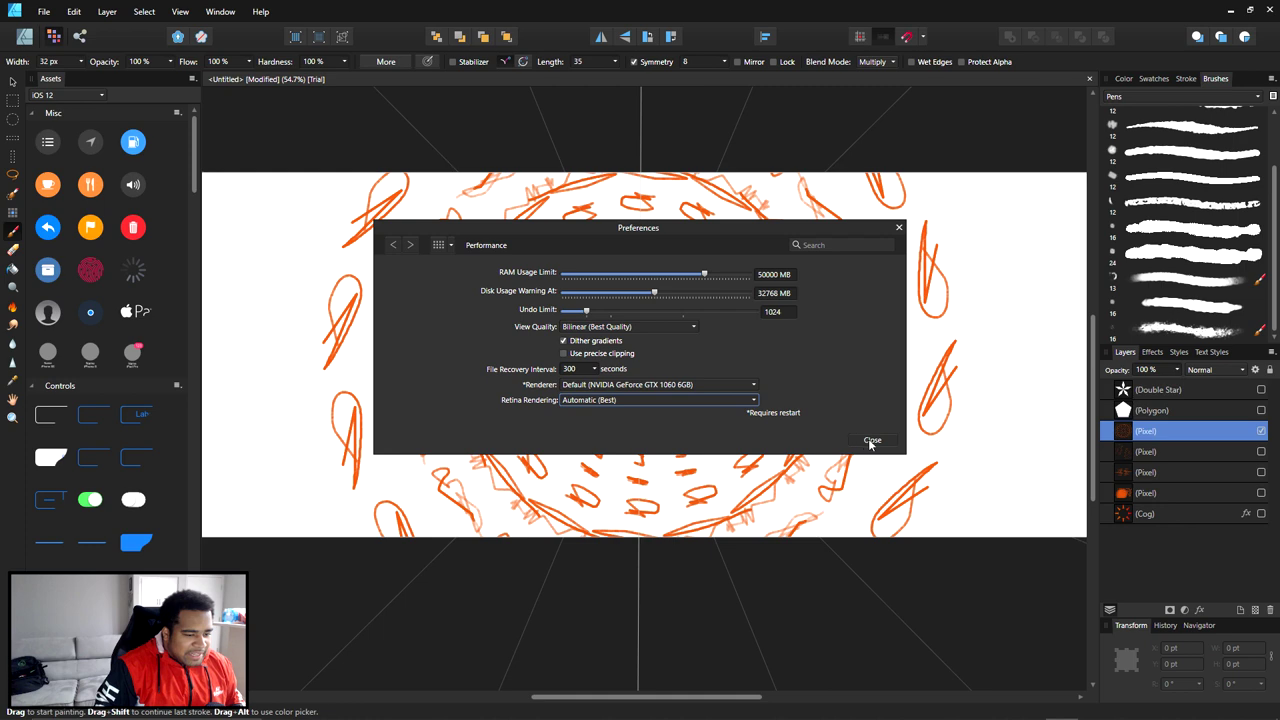
pyautogui.click(872, 440)
pyautogui.moveTo(978, 338); pyautogui.dragTo(1018, 352)
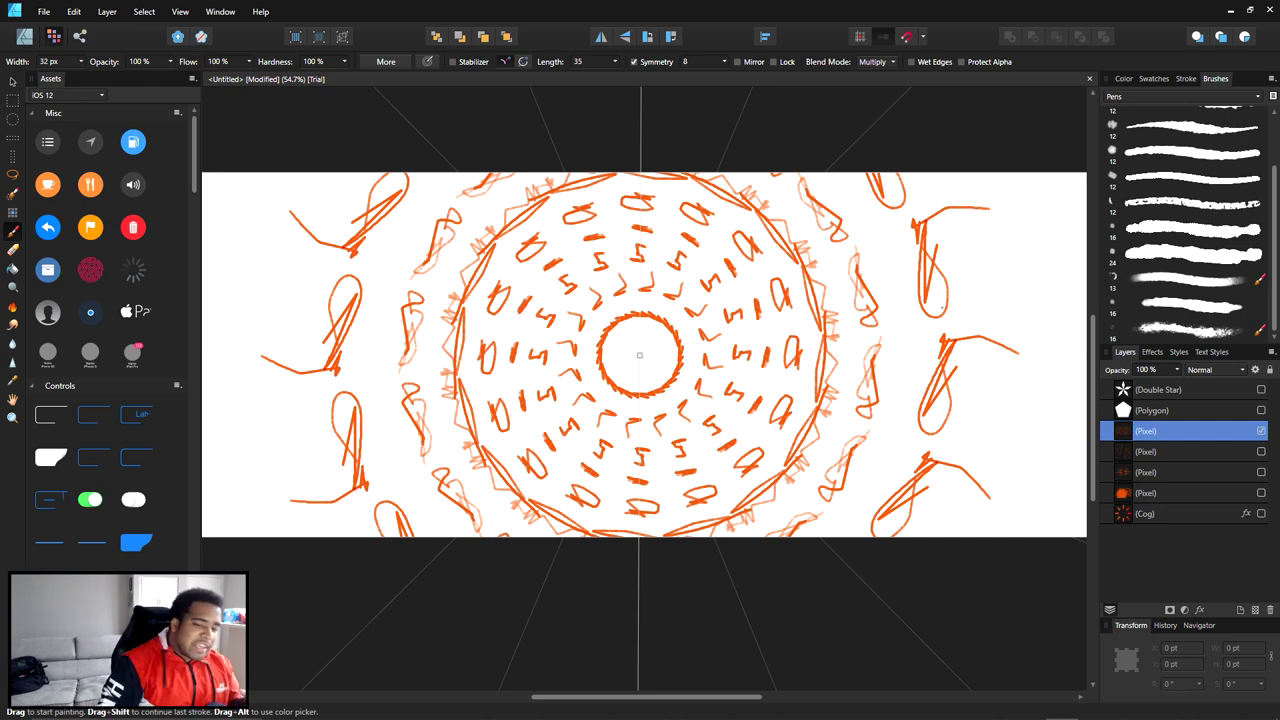
# Hide the current pixel layer, add a new one, and paint a dense symmetric zigzag ring around the page centre
pyautogui.click(1262, 431)
pyautogui.click(1254, 610)
pyautogui.moveTo(602, 269)
pyautogui.mouseDown()
pyautogui.moveTo(594, 259)
pyautogui.moveTo(656, 246)
pyautogui.moveTo(600, 281)
pyautogui.moveTo(584, 312)
pyautogui.moveTo(618, 282)
pyautogui.moveTo(572, 330)
pyautogui.mouseUp()
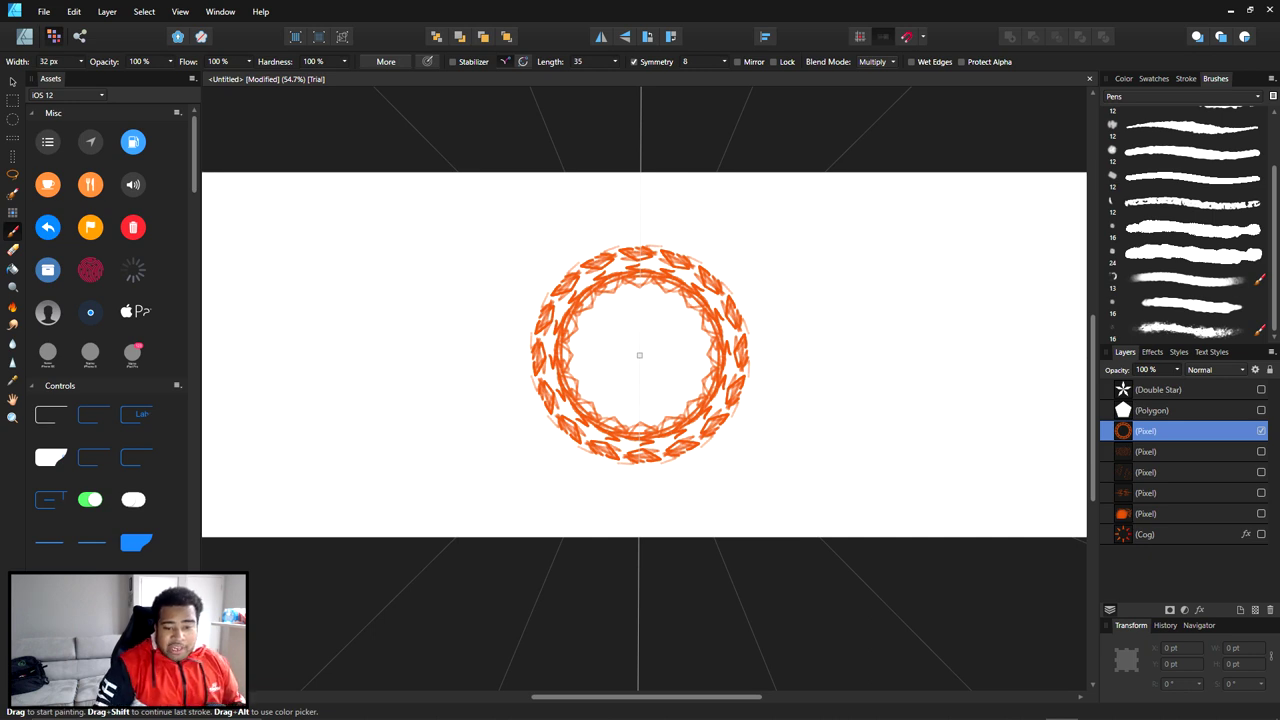
# Hide the zigzag ring's pixel layer and turn off brush Symmetry
pyautogui.click(1261, 431)
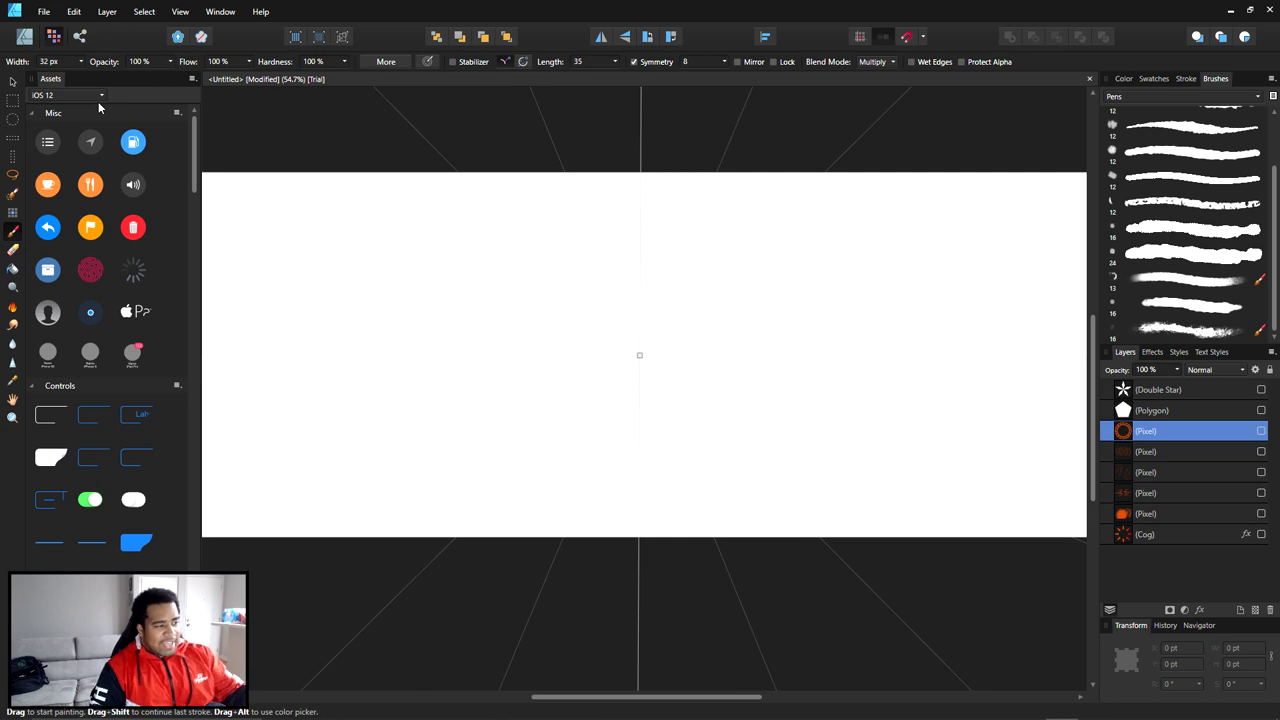
pyautogui.click(632, 62)
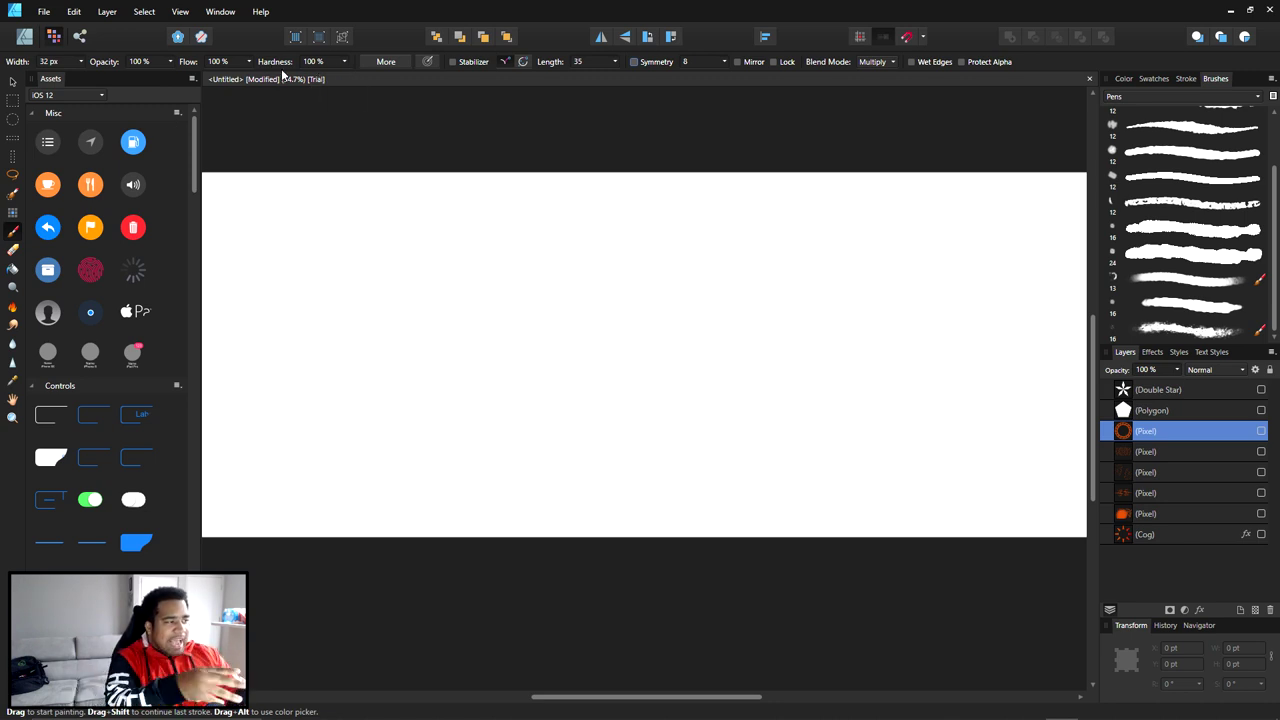
# Place the Volume icon from the iOS 12 Misc assets on the empty page
pyautogui.moveTo(196, 128)
pyautogui.mouseDown()
pyautogui.moveTo(196, 328)
pyautogui.moveTo(189, 129)
pyautogui.mouseUp()
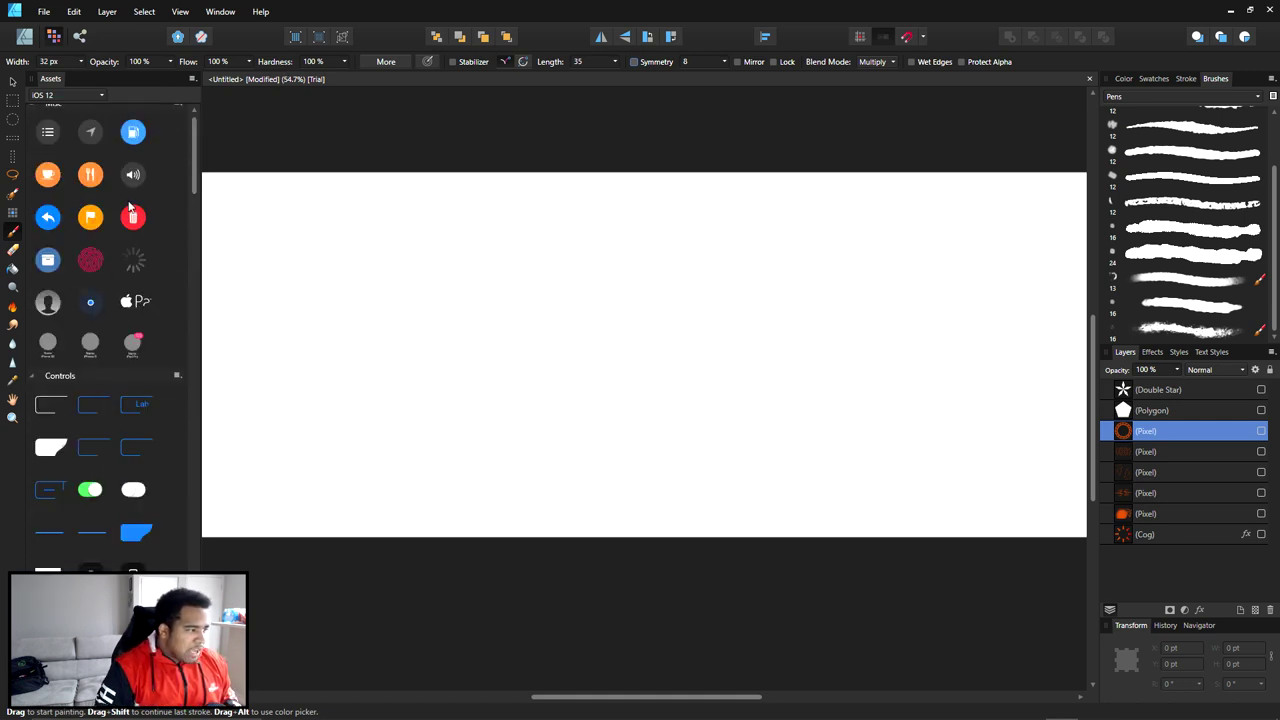
pyautogui.scroll(1, 120, 250)
pyautogui.moveTo(133, 184); pyautogui.dragTo(432, 263)
pyautogui.scroll(2, 432, 263)
pyautogui.scroll(5, 440, 262)
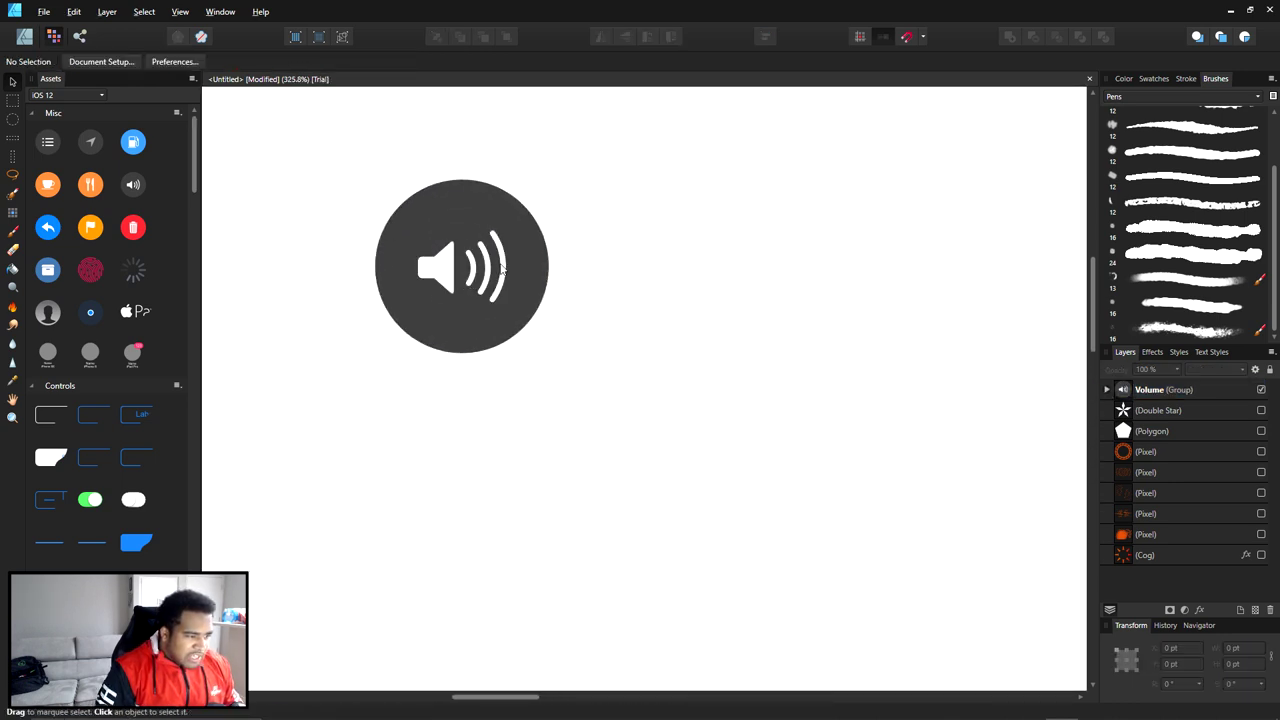
# Expand the Volume group and try moving its white speaker curves off the dark circle, undoing the move
pyautogui.click(1106, 390)
pyautogui.doubleClick(1202, 411)
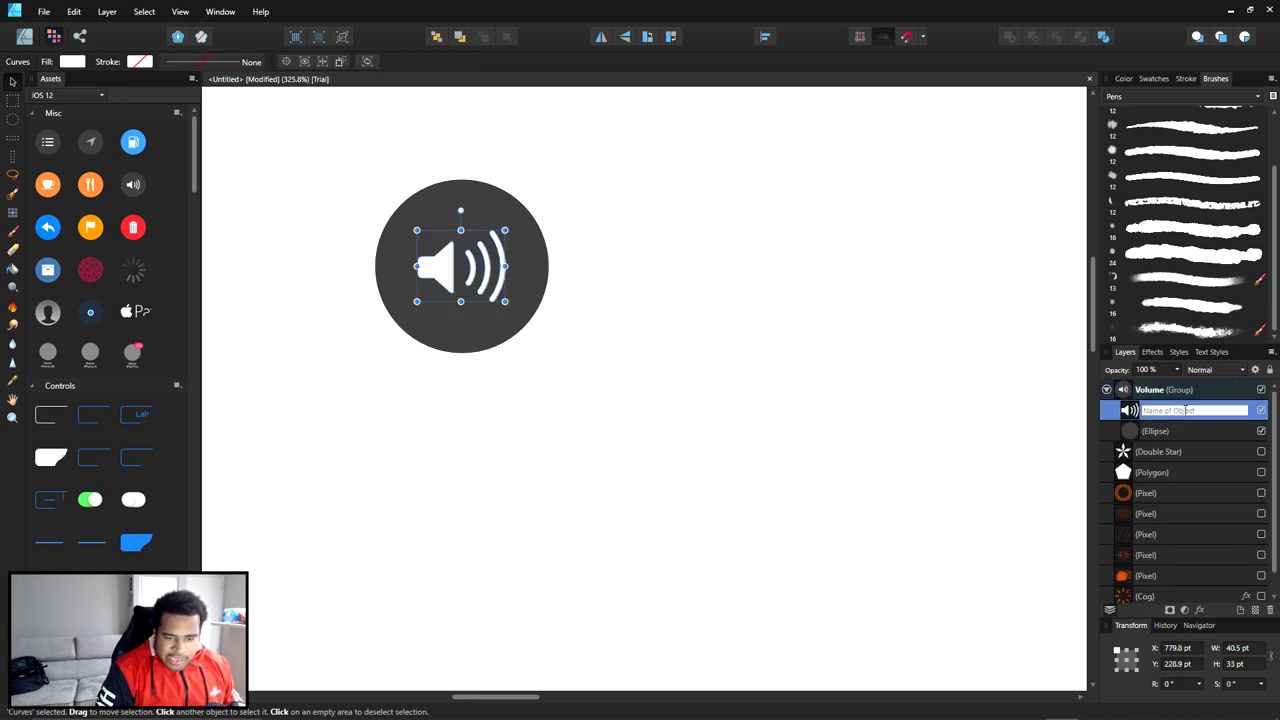
pyautogui.press('Escape')
pyautogui.moveTo(451, 272); pyautogui.dragTo(738, 281)
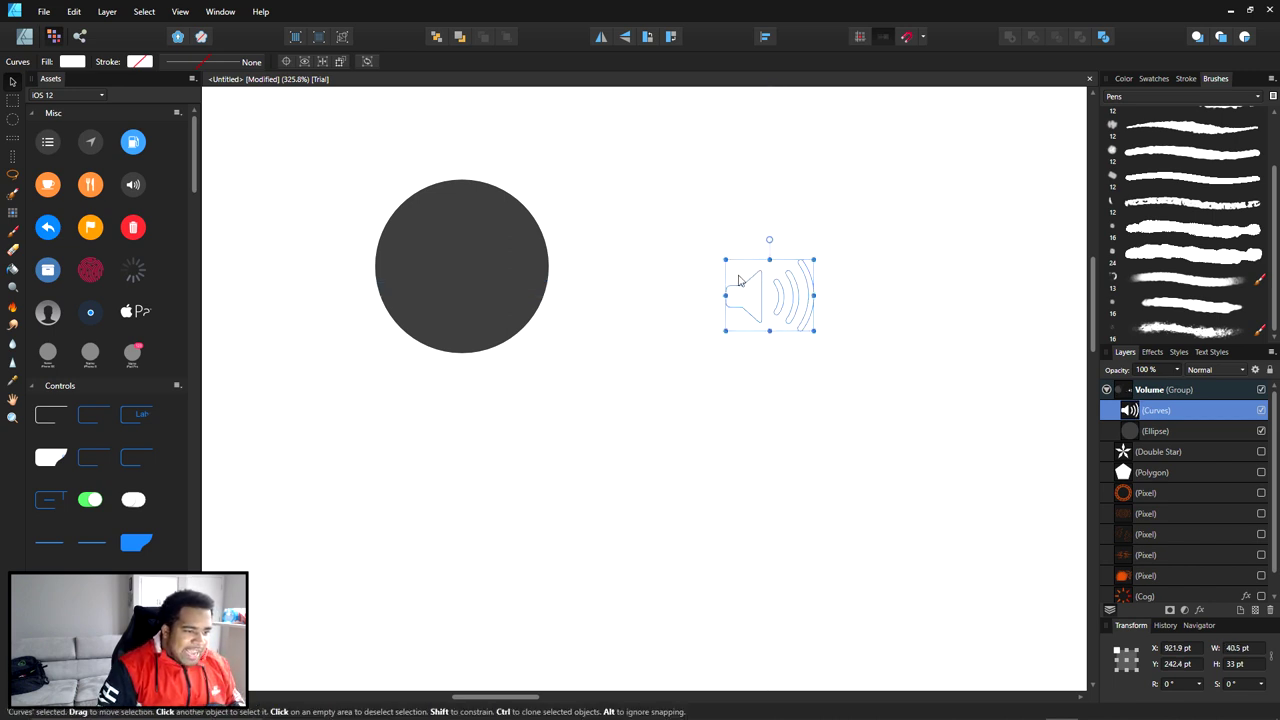
pyautogui.hotkey('ctrl', 'z')
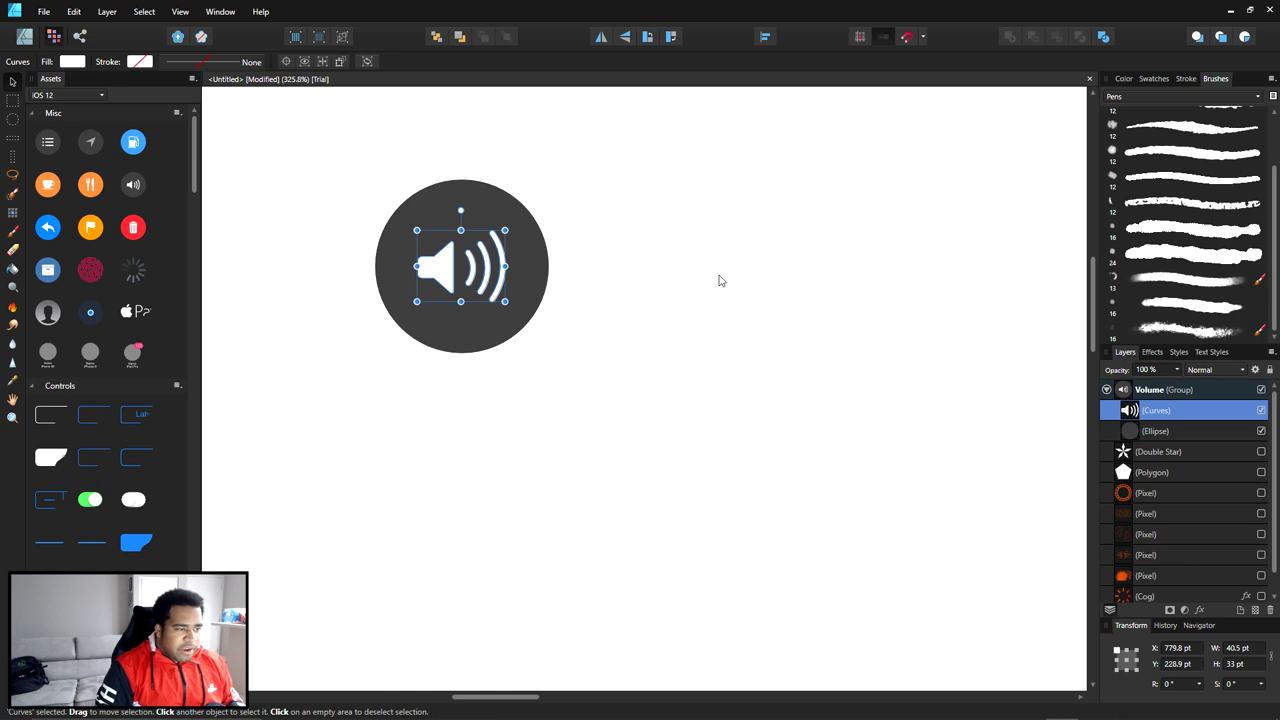
pyautogui.scroll(1, 407, 293)
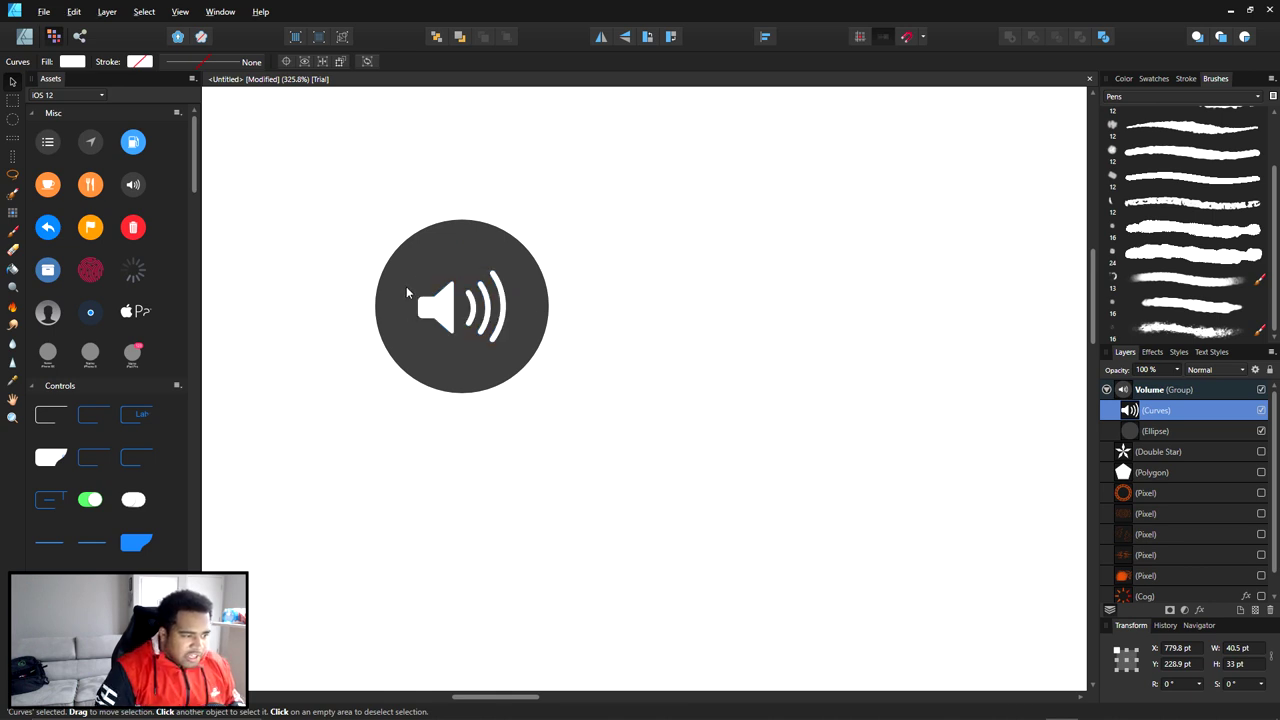
pyautogui.scroll(3, 455, 306)
pyautogui.click(107, 12)
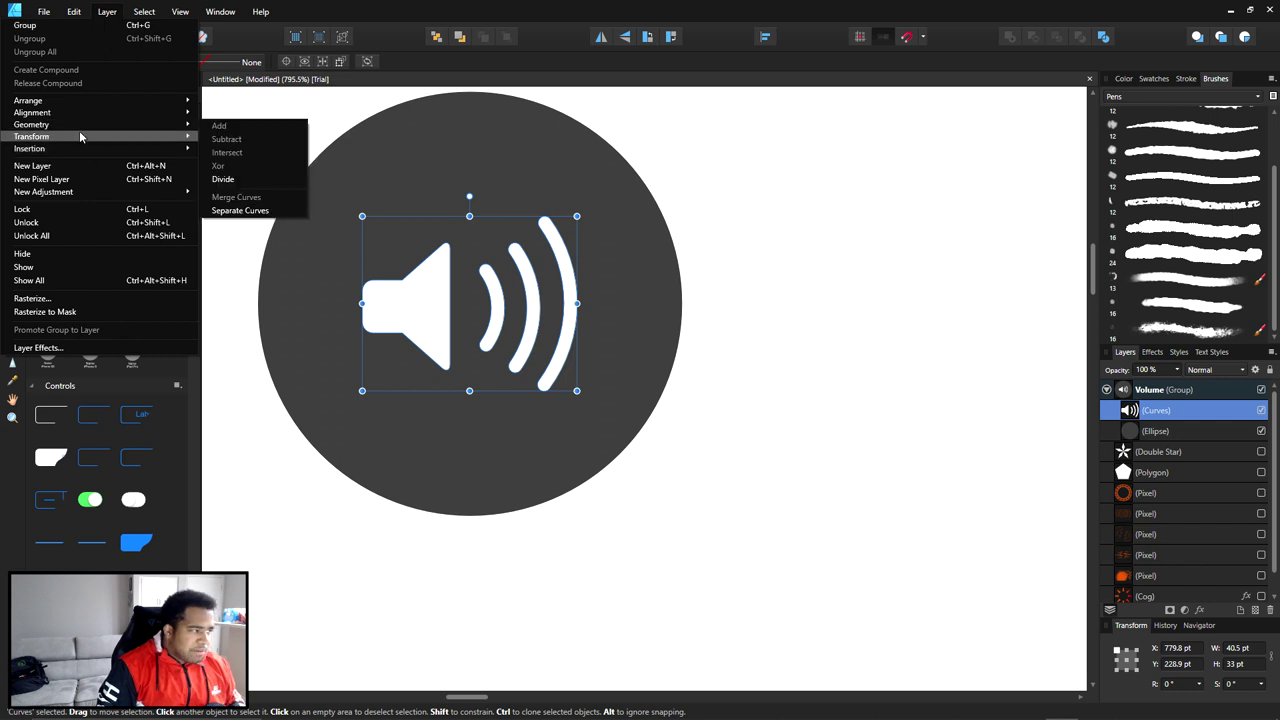
pyautogui.moveTo(80, 134)
pyautogui.click(777, 165)
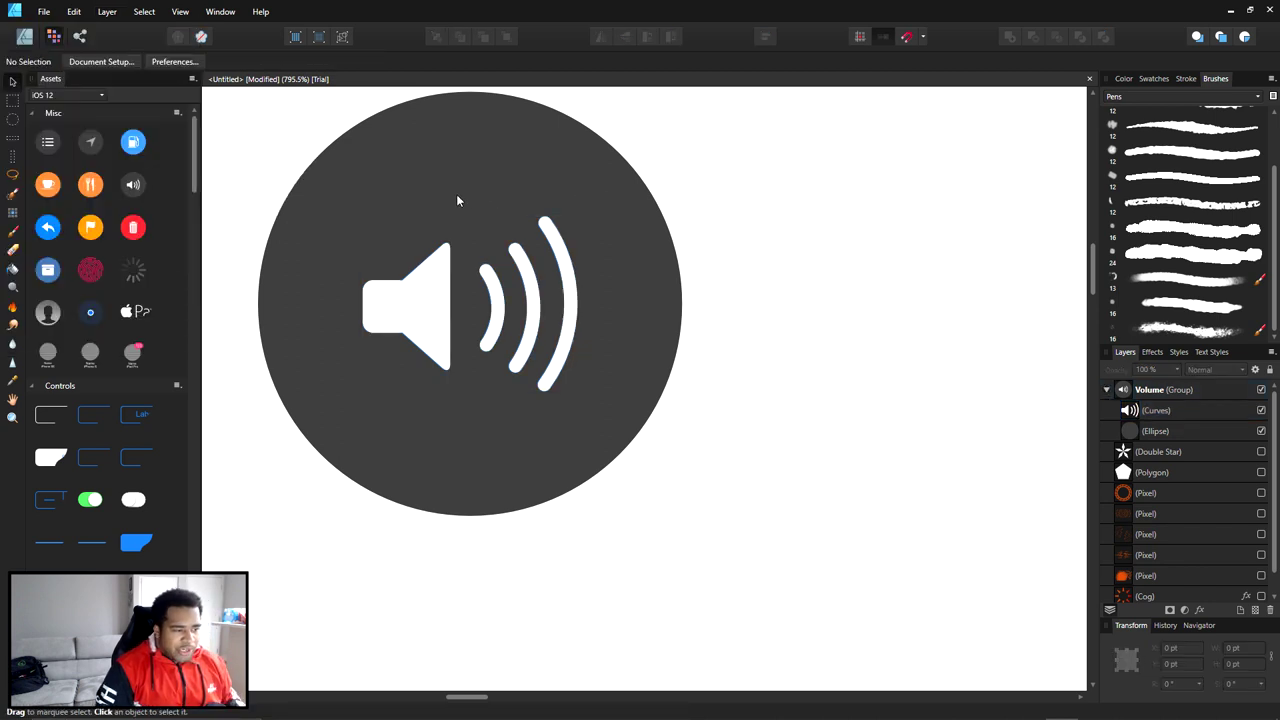
# Place the Spinner asset from the iOS 12 Misc assets beside the Volume icon
pyautogui.press('alt')
pyautogui.moveTo(139, 271); pyautogui.dragTo(822, 216)
pyautogui.moveTo(955, 245); pyautogui.dragTo(740, 228)
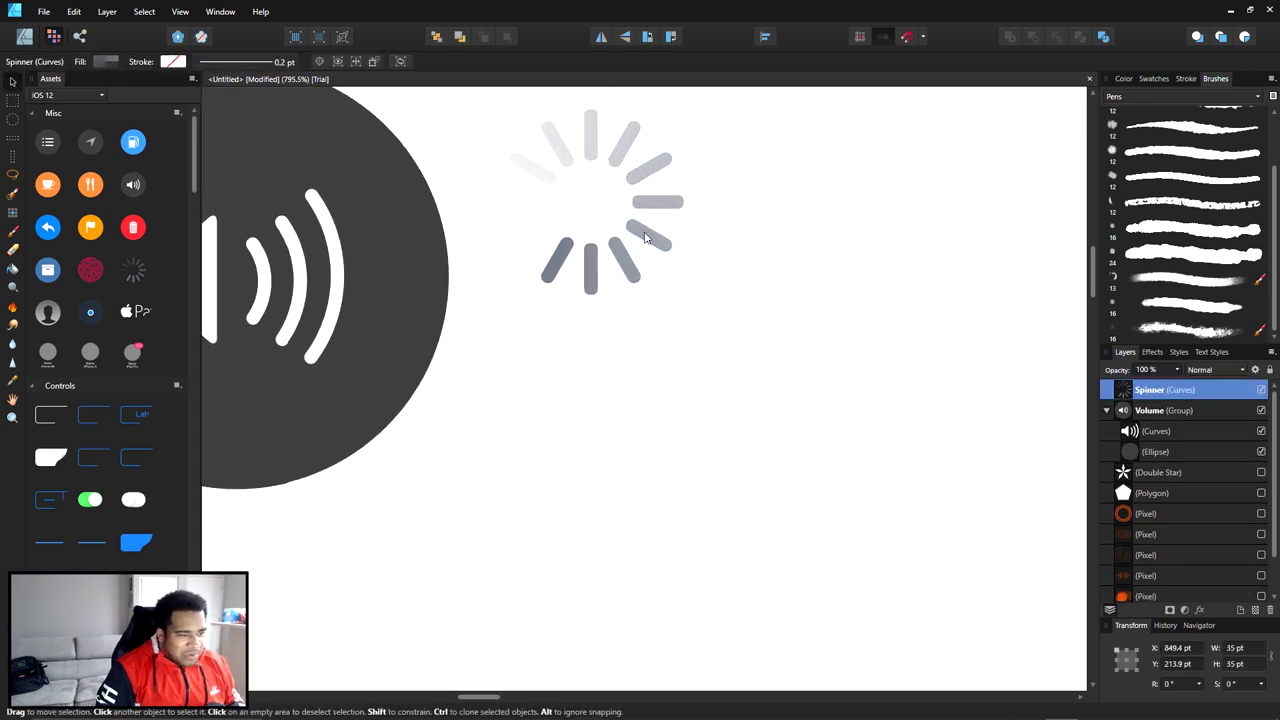
pyautogui.scroll(-3, 711, 399)
pyautogui.moveTo(740, 471); pyautogui.dragTo(470, 360)
# Place the green Toggle (on) control asset below the spinner and expand its group to show its component shapes
pyautogui.moveTo(90, 500); pyautogui.dragTo(775, 383)
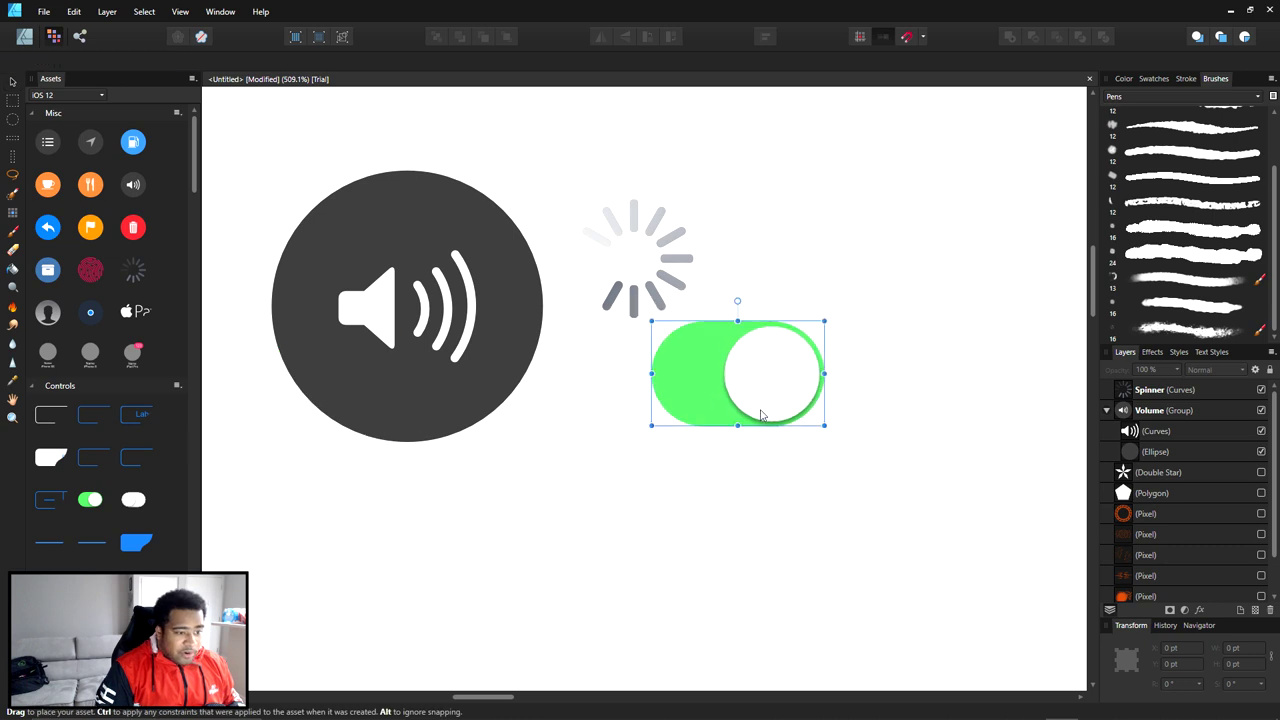
pyautogui.click(871, 388)
pyautogui.click(1107, 390)
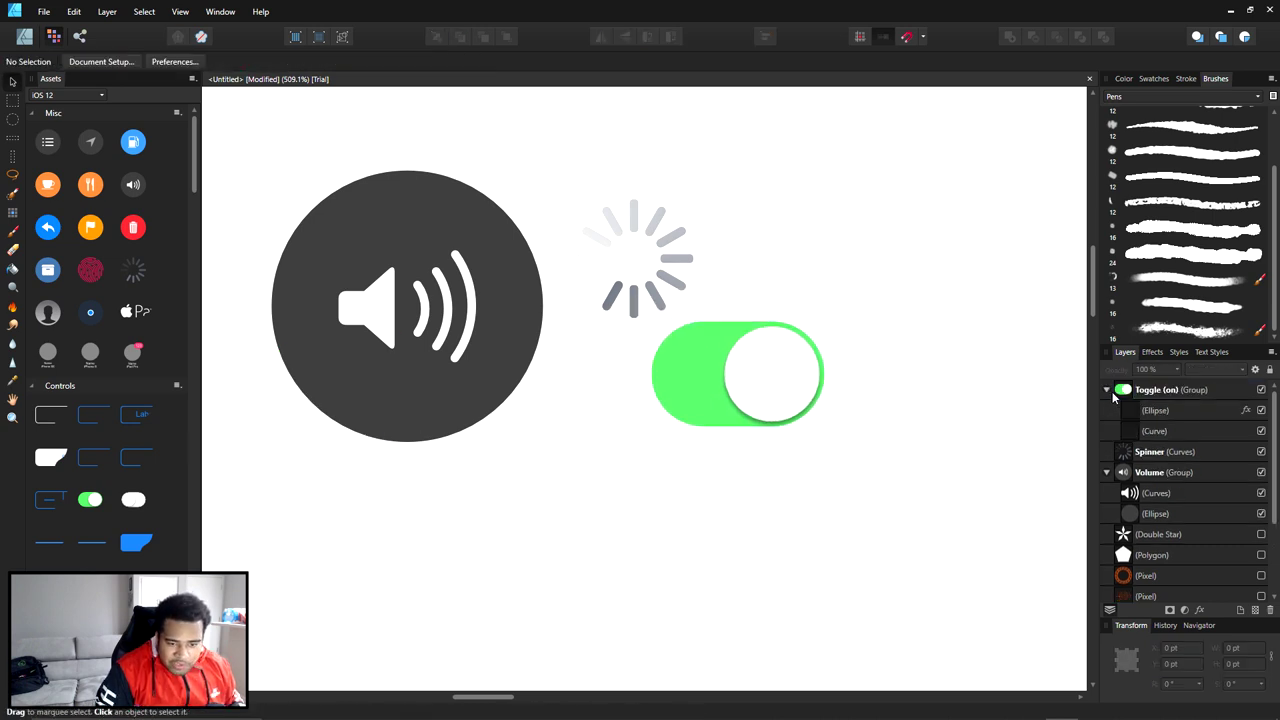
# Reposition the toggle's white knob and green track so the knob sits at the track's left end
pyautogui.click(1127, 410)
pyautogui.moveTo(815, 393); pyautogui.dragTo(766, 370)
pyautogui.click(843, 357)
pyautogui.click(806, 283)
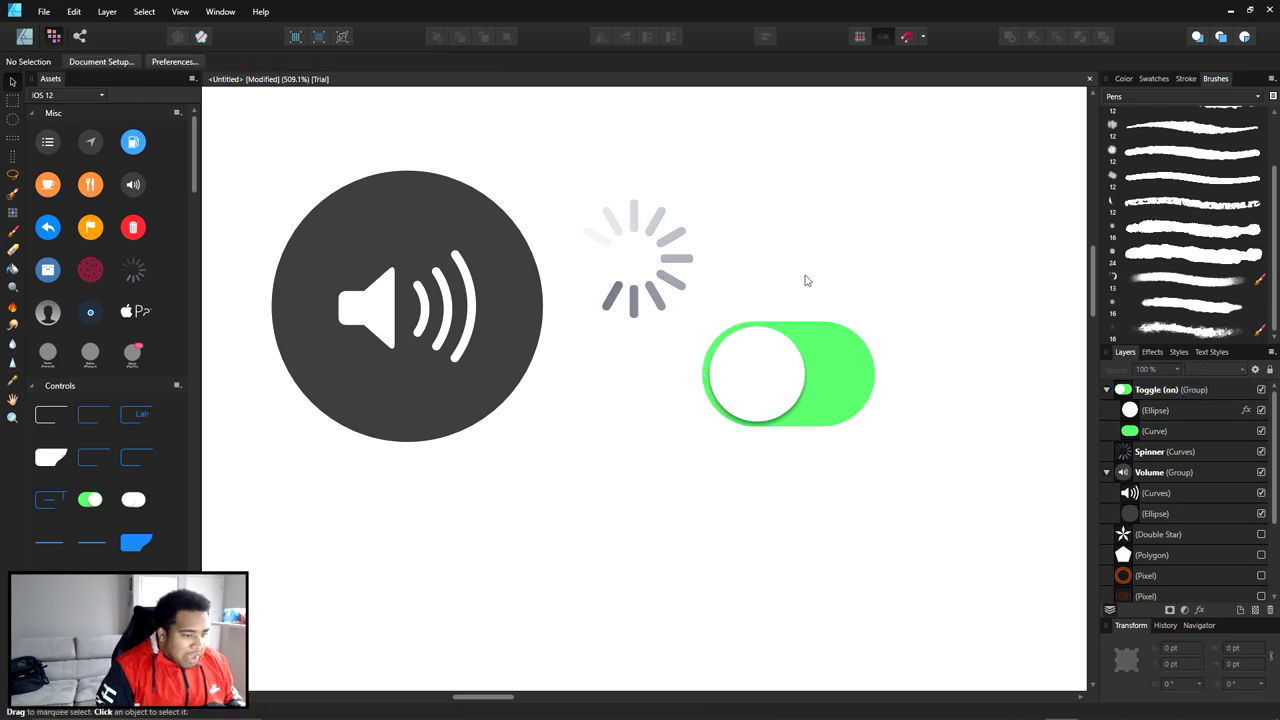
# Place the Stepper asset from the iOS 12 Controls below the toggle
pyautogui.scroll(-4, 85, 399)
pyautogui.moveTo(50, 307); pyautogui.dragTo(636, 548)
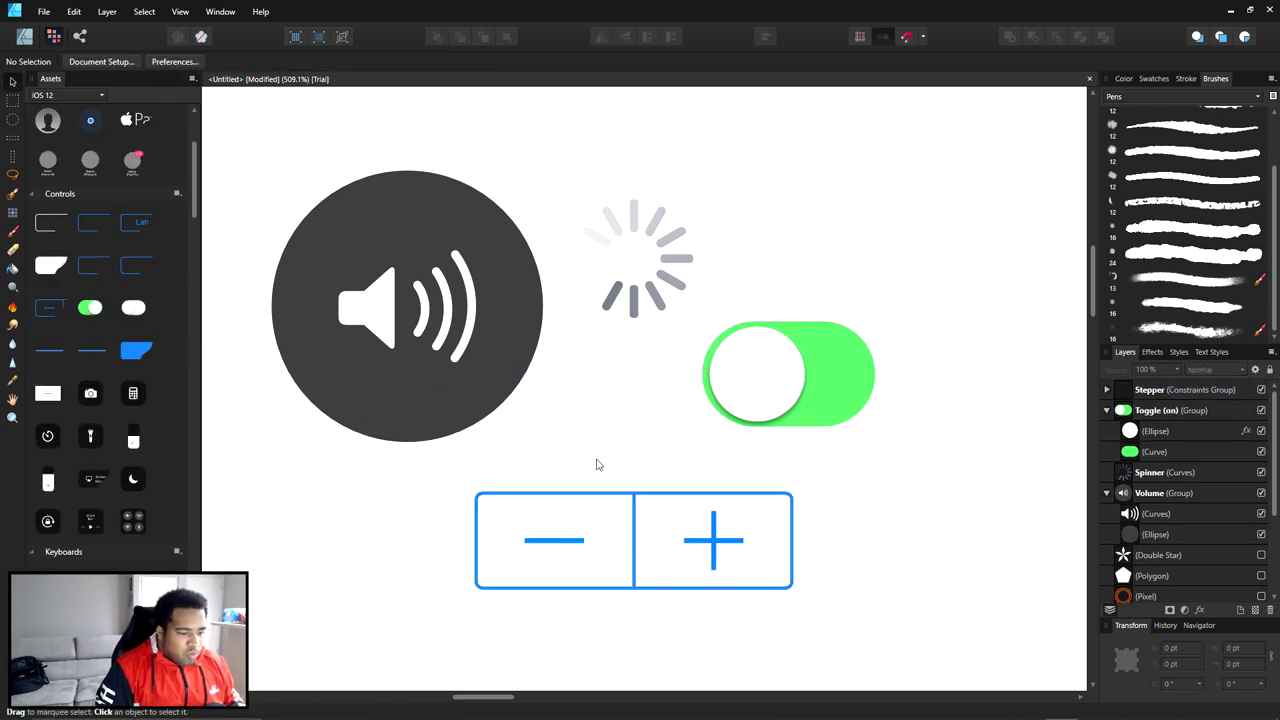
pyautogui.scroll(-5, 597, 457)
pyautogui.moveTo(597, 457); pyautogui.dragTo(523, 345)
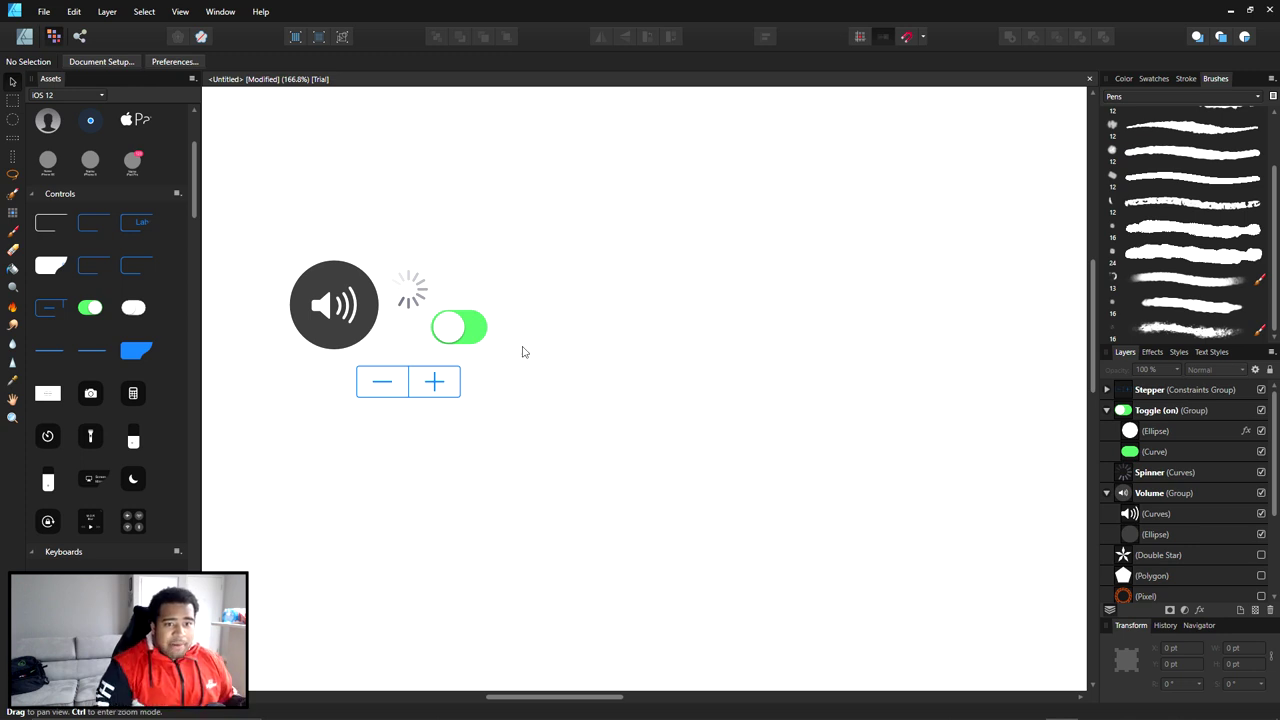
# Draw thin orange freehand lines above the placed assets with the 1 px Pixel tool
pyautogui.click(1124, 79)
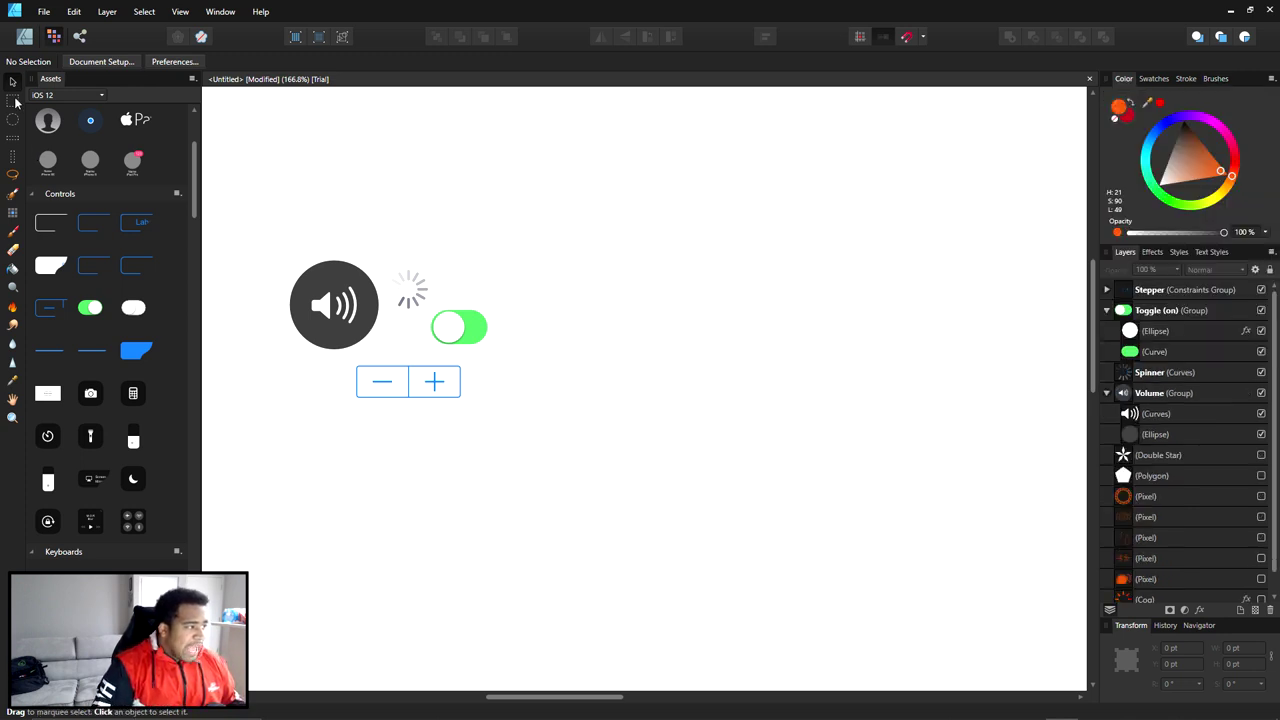
pyautogui.click(12, 118)
pyautogui.click(12, 143)
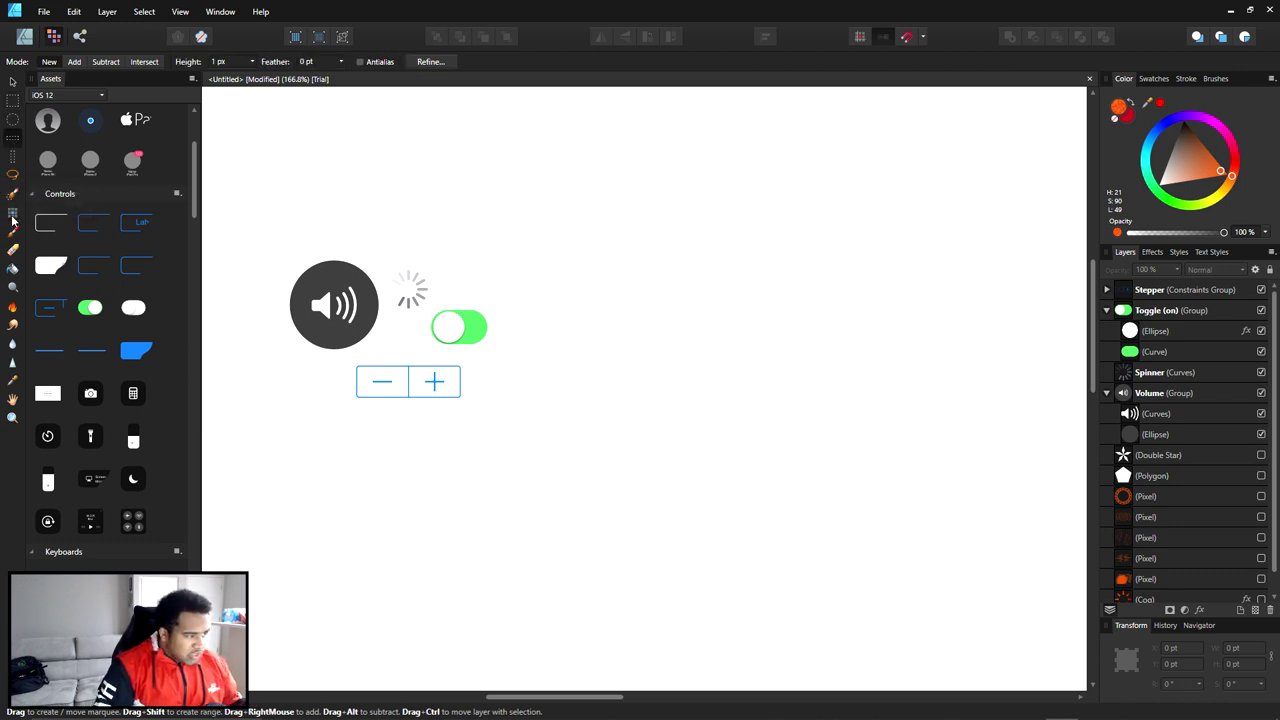
pyautogui.click(12, 217)
pyautogui.moveTo(415, 186); pyautogui.dragTo(507, 231)
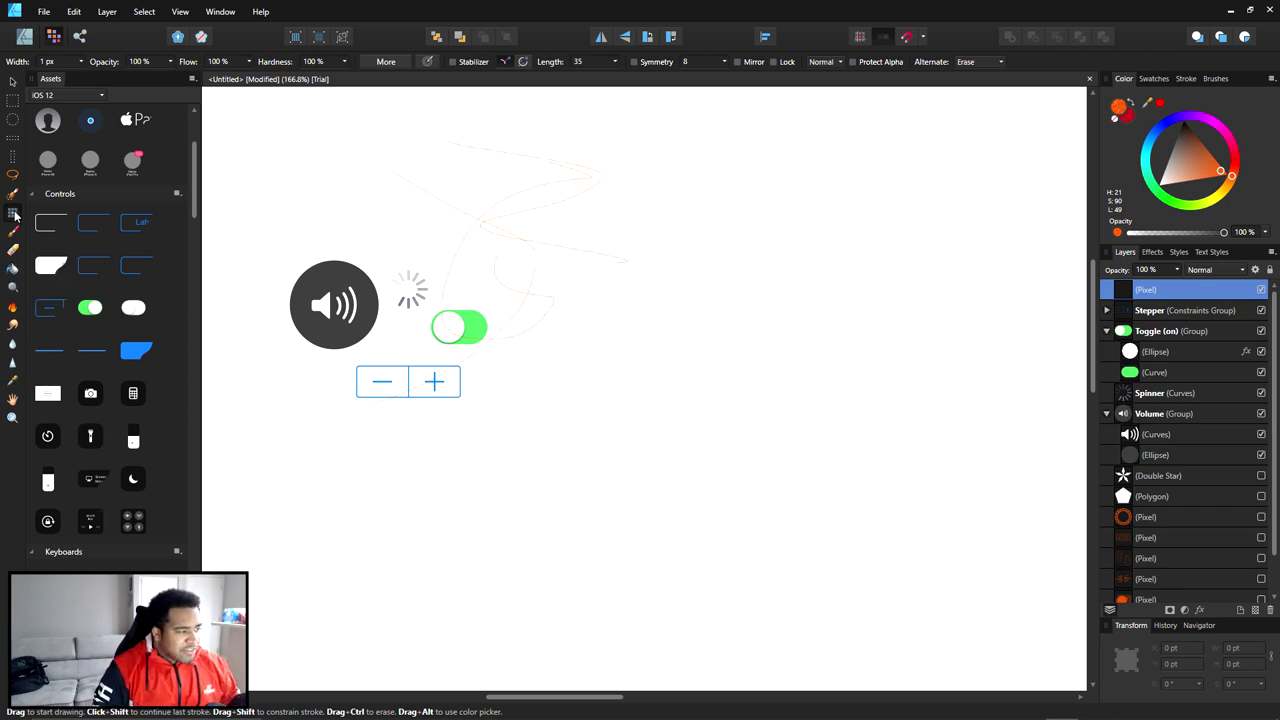
# Check the elliptical marquee and sharpening brush options, and return to the Designer Persona with the Cog tool active
pyautogui.click(13, 119)
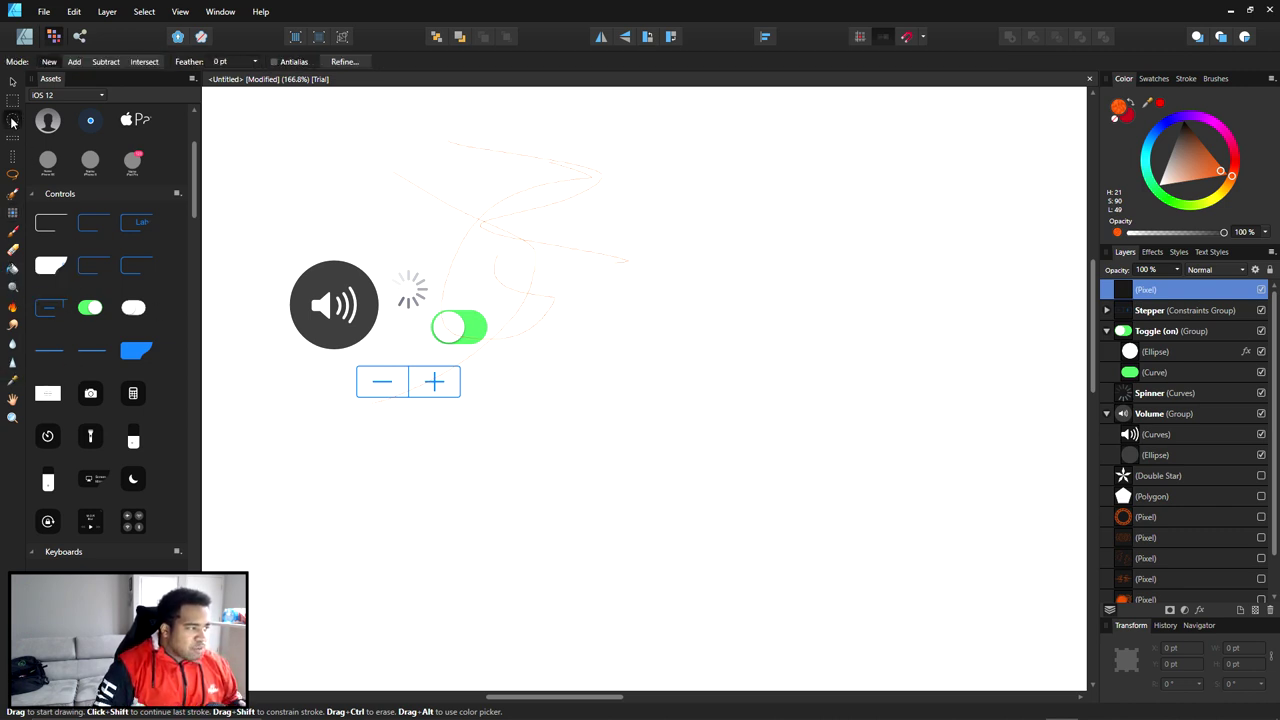
pyautogui.click(13, 363)
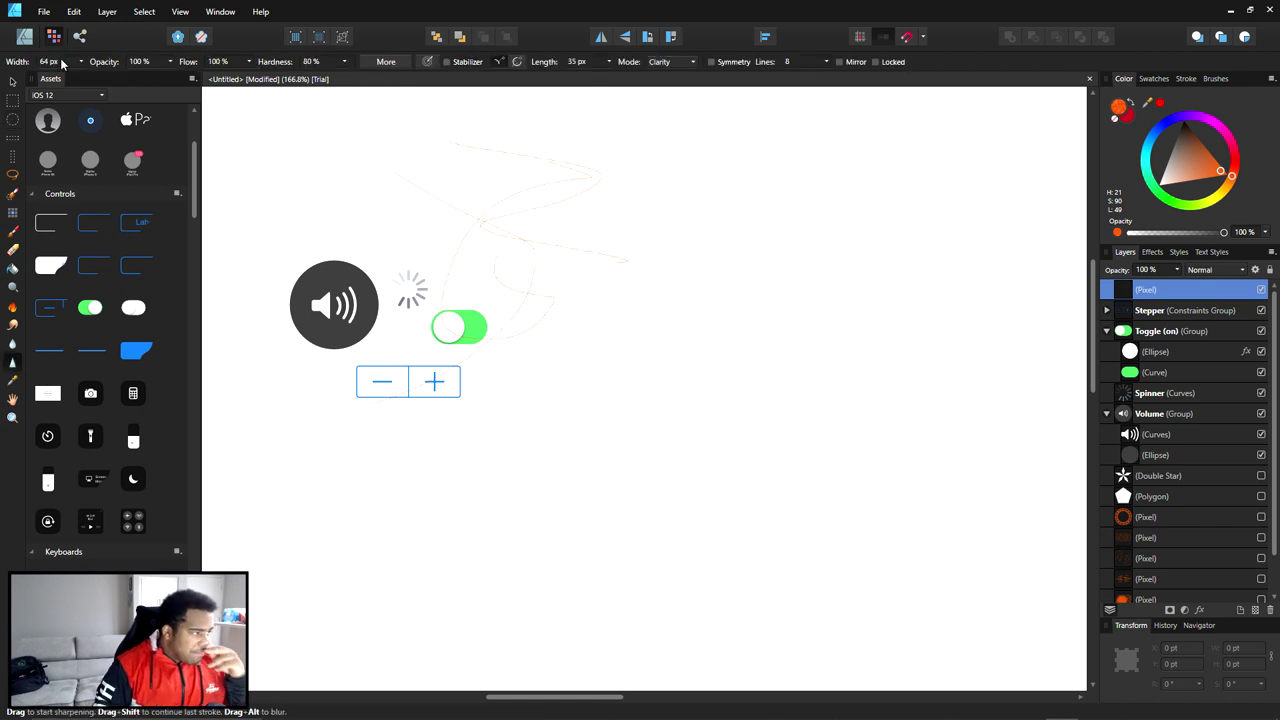
pyautogui.click(28, 39)
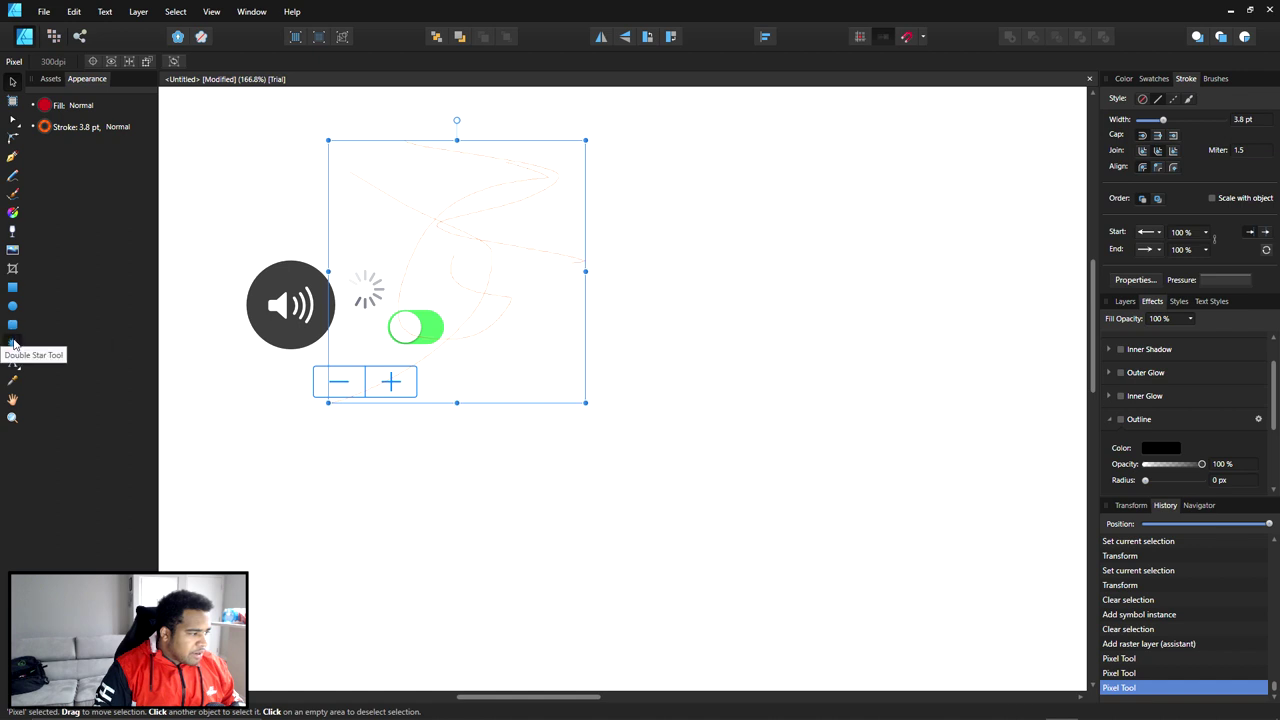
pyautogui.click(14, 344)
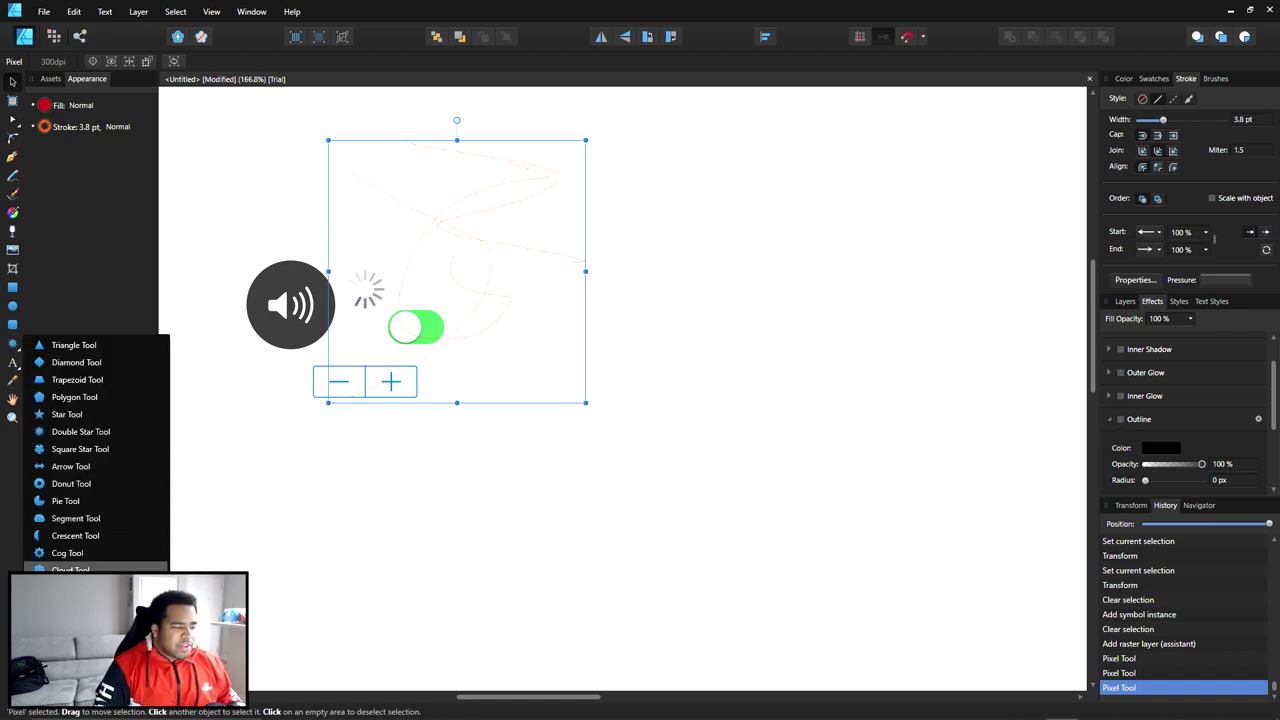
pyautogui.click(76, 566)
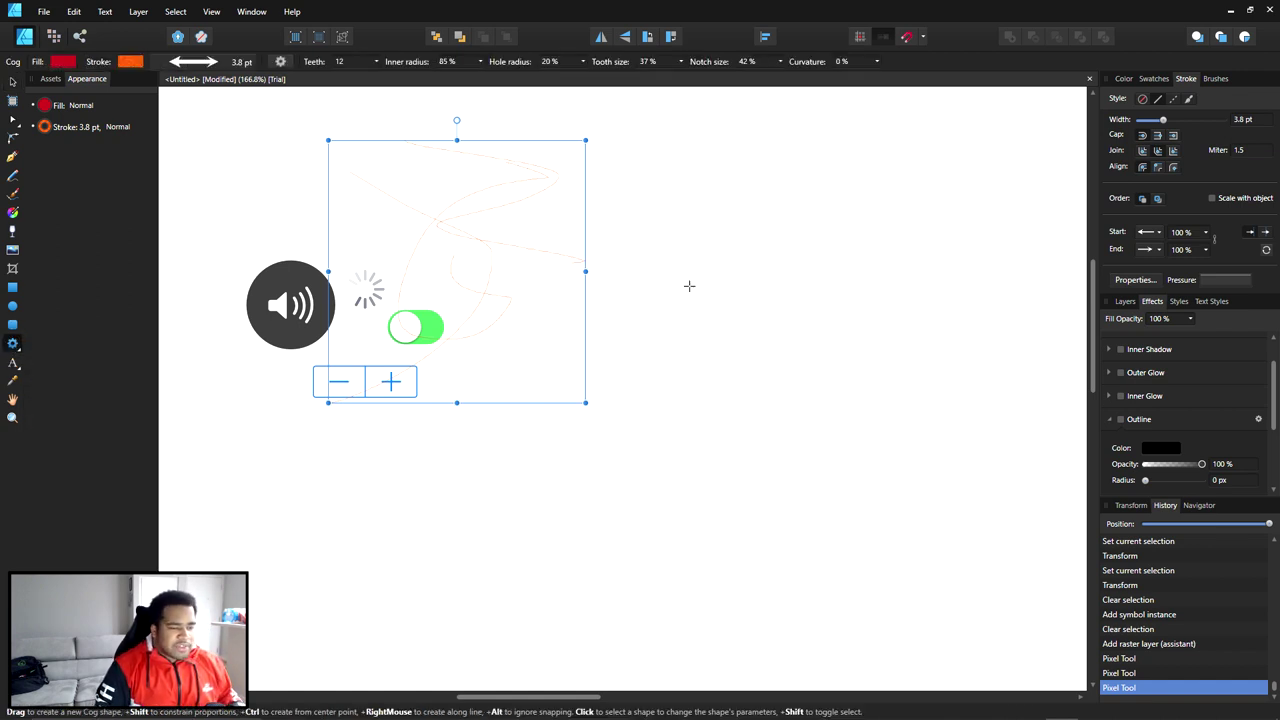
# Draw a red circle with a 3.8 pt orange stroke in the empty area beside the assets
pyautogui.click(12, 306)
pyautogui.moveTo(724, 292); pyautogui.dragTo(871, 452)
pyautogui.hscroll(5, 843, 354)
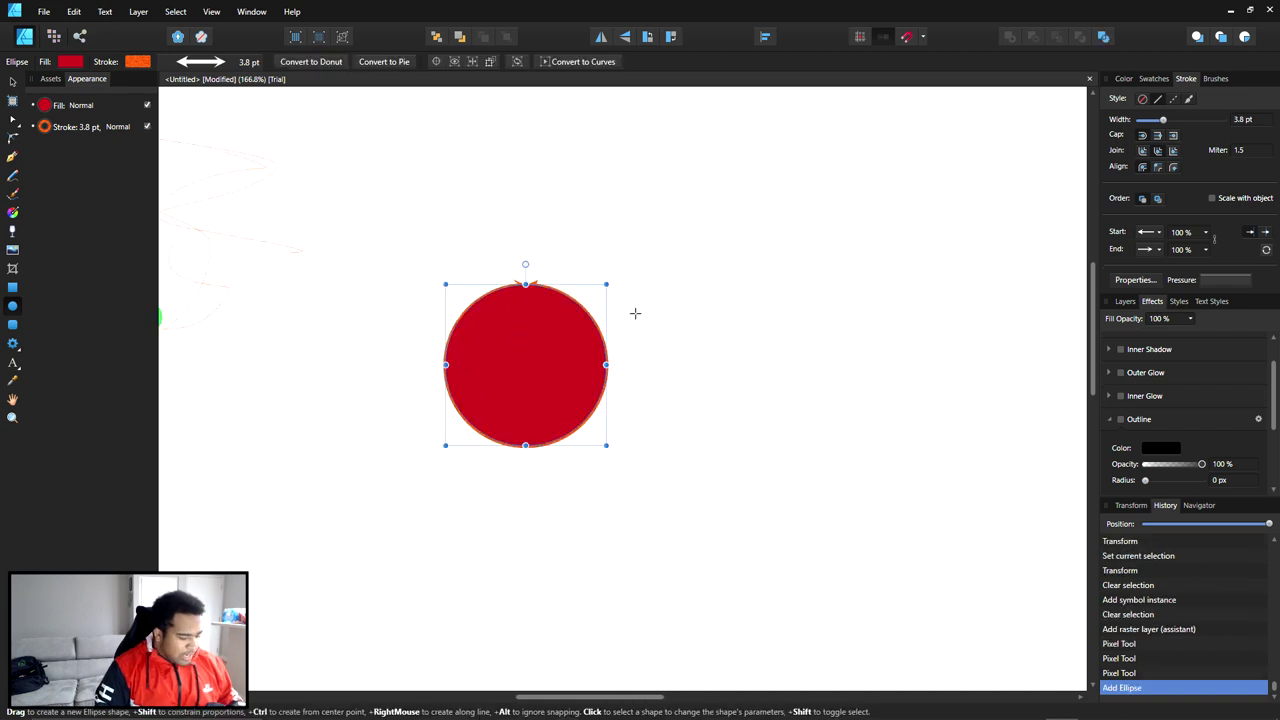
# Duplicate the red circle up and to the right so the copy partly overlaps the original
pyautogui.moveTo(534, 326); pyautogui.dragTo(634, 268)
pyautogui.click(734, 326)
pyautogui.click(593, 327)
pyautogui.click(800, 306)
pyautogui.click(606, 306)
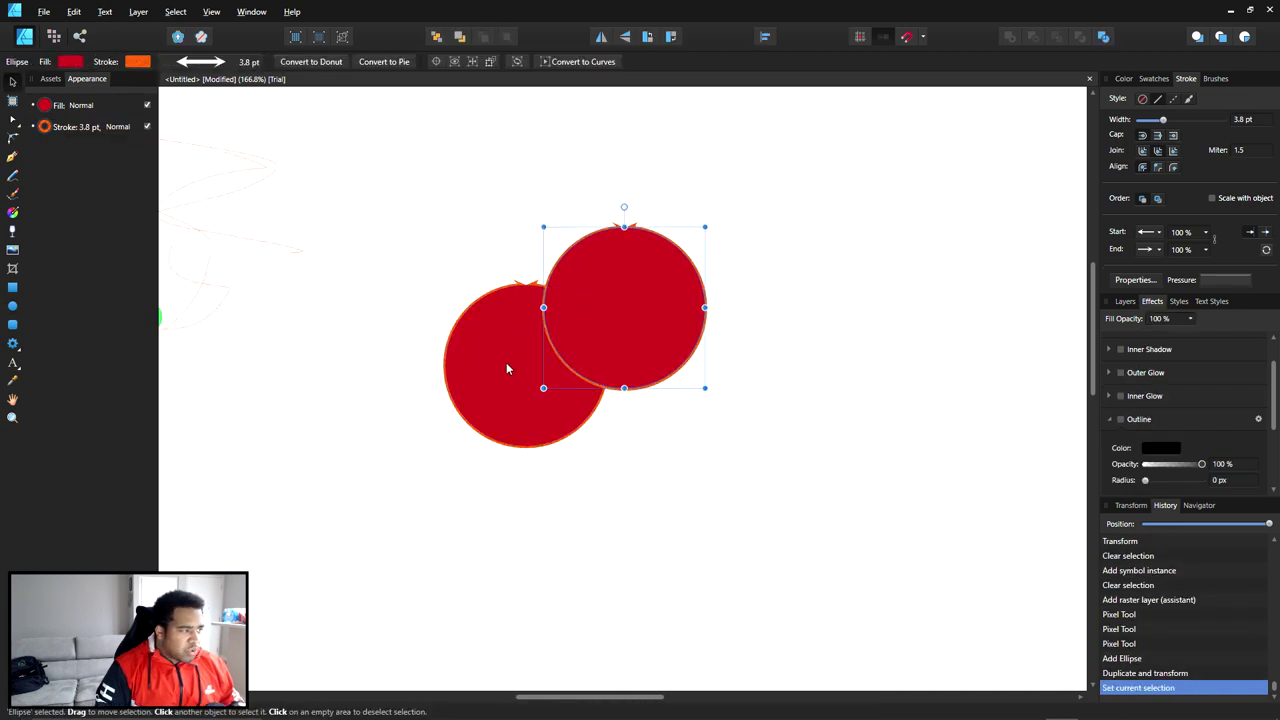
# Select both red circles and remove their orange stroke
pyautogui.keyDown('shift'); pyautogui.click(506, 362); pyautogui.keyUp('shift')
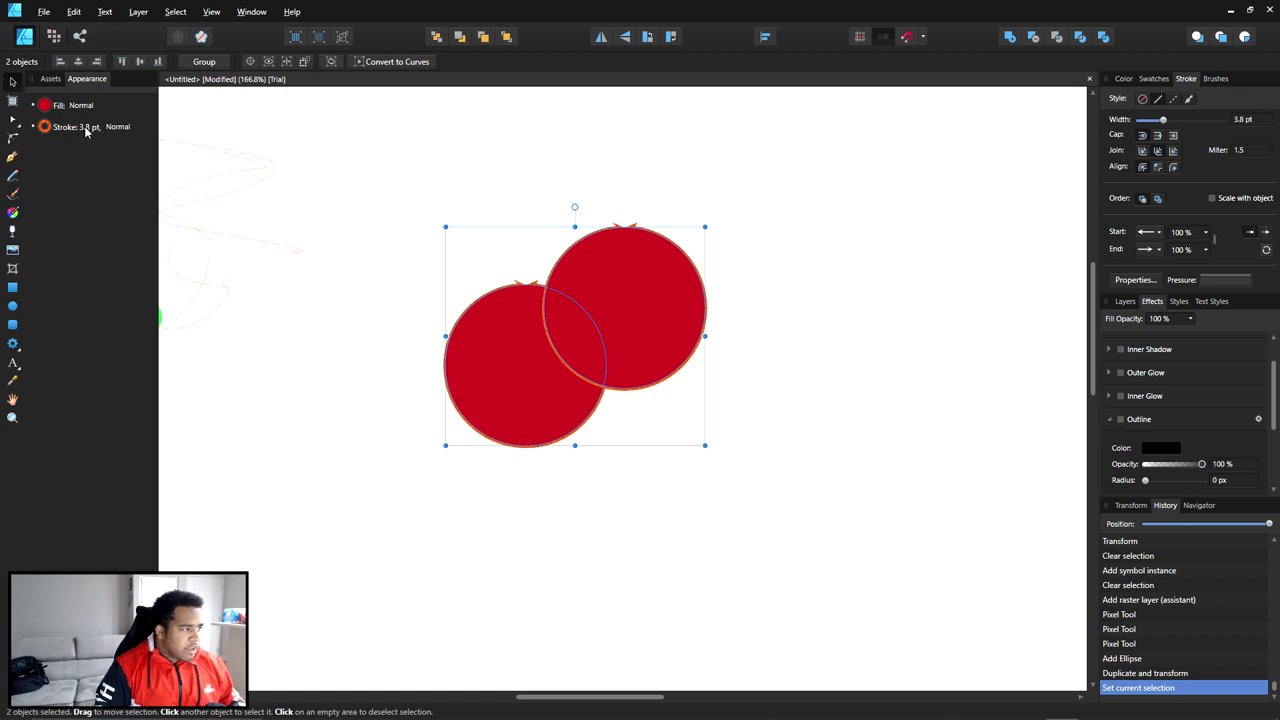
pyautogui.click(83, 128)
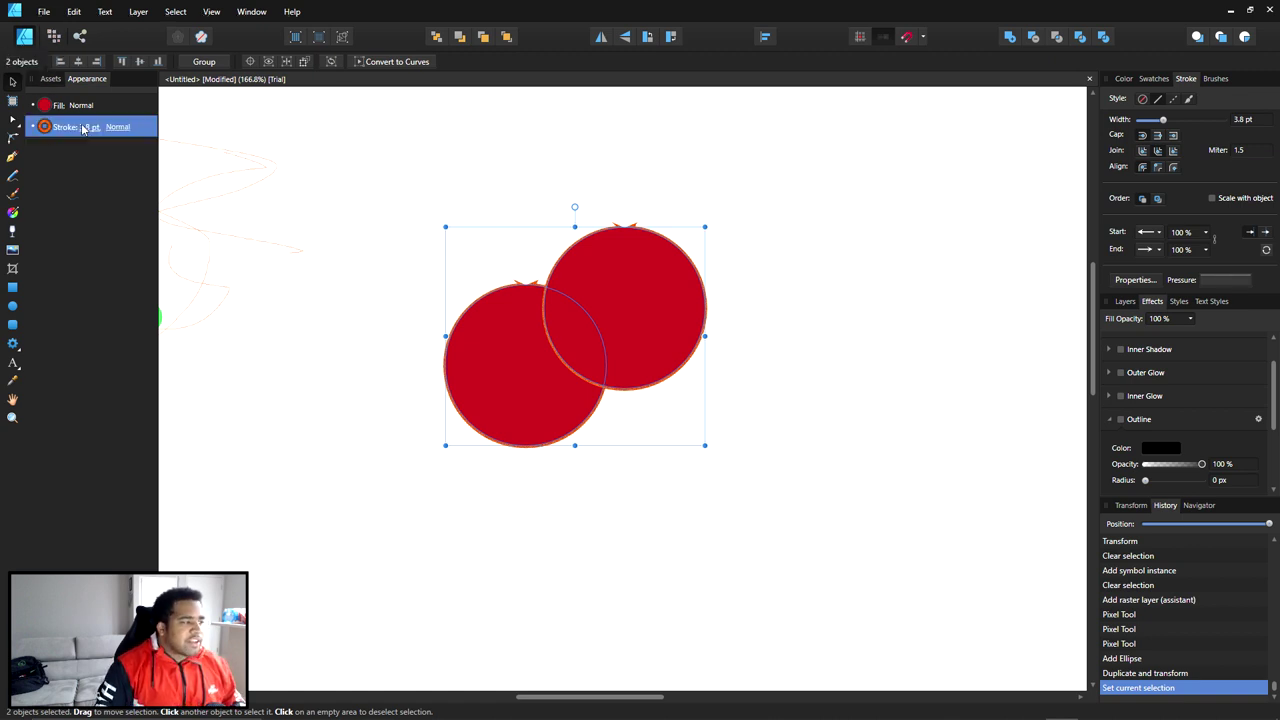
pyautogui.click(94, 127)
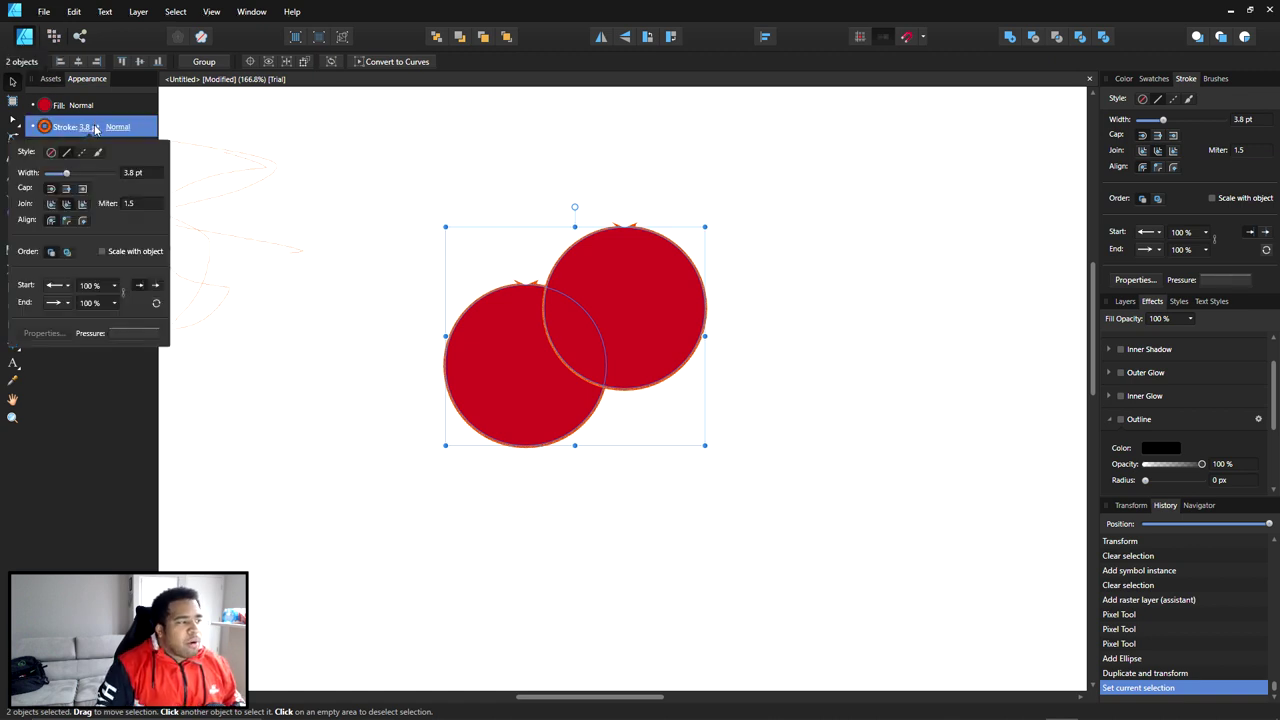
pyautogui.click(51, 152)
pyautogui.click(503, 148)
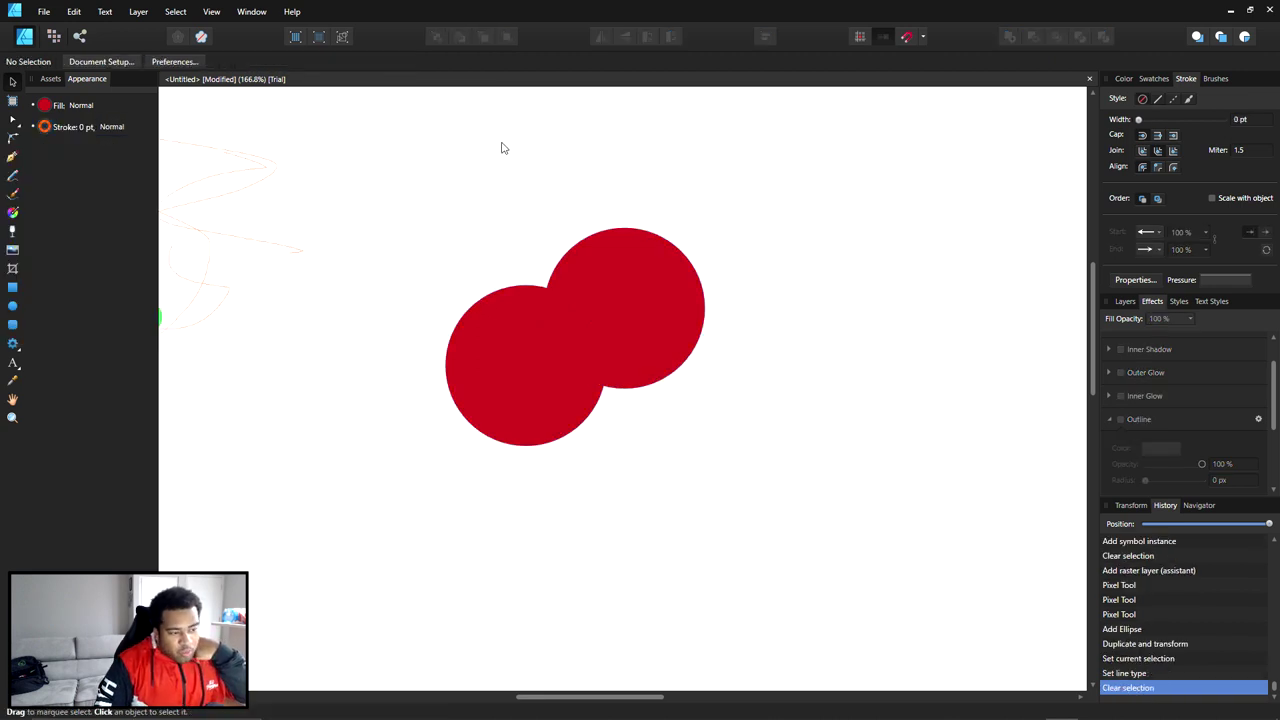
# Reselect both overlapping circles and move them slightly up and to the right together
pyautogui.click(496, 388)
pyautogui.keyDown('shift'); pyautogui.click(654, 313); pyautogui.keyUp('shift')
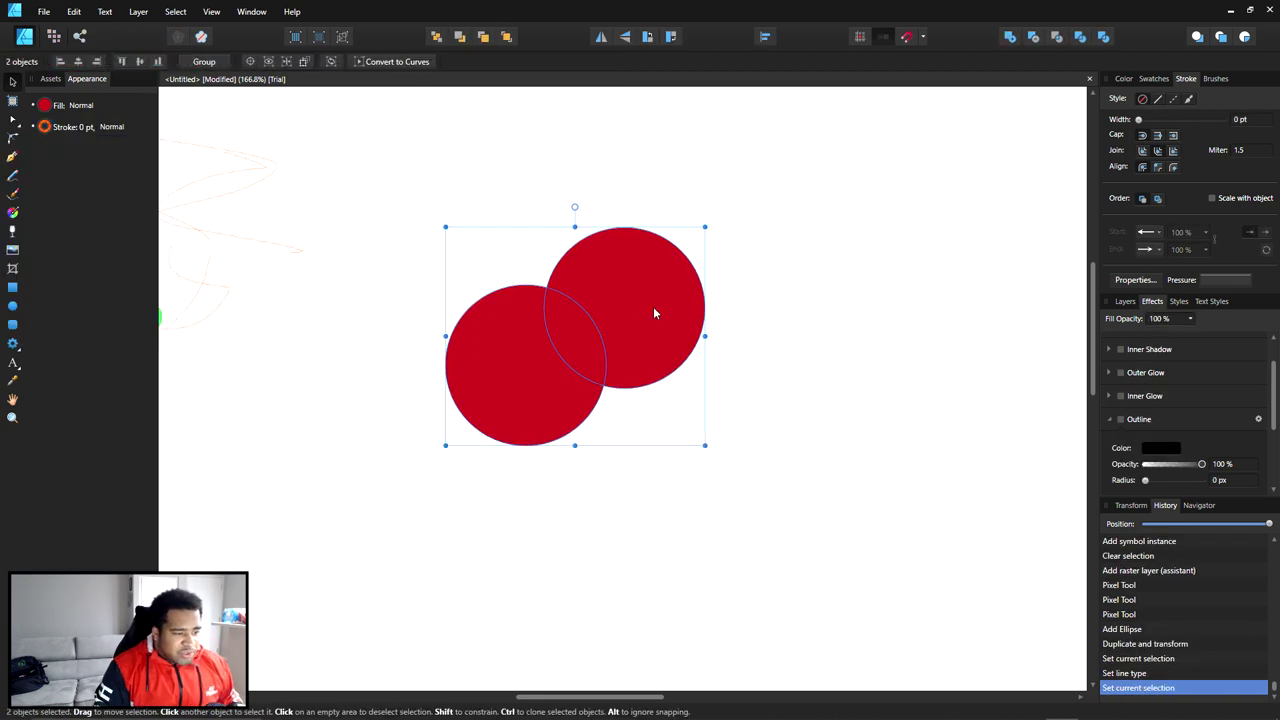
pyautogui.press('m')
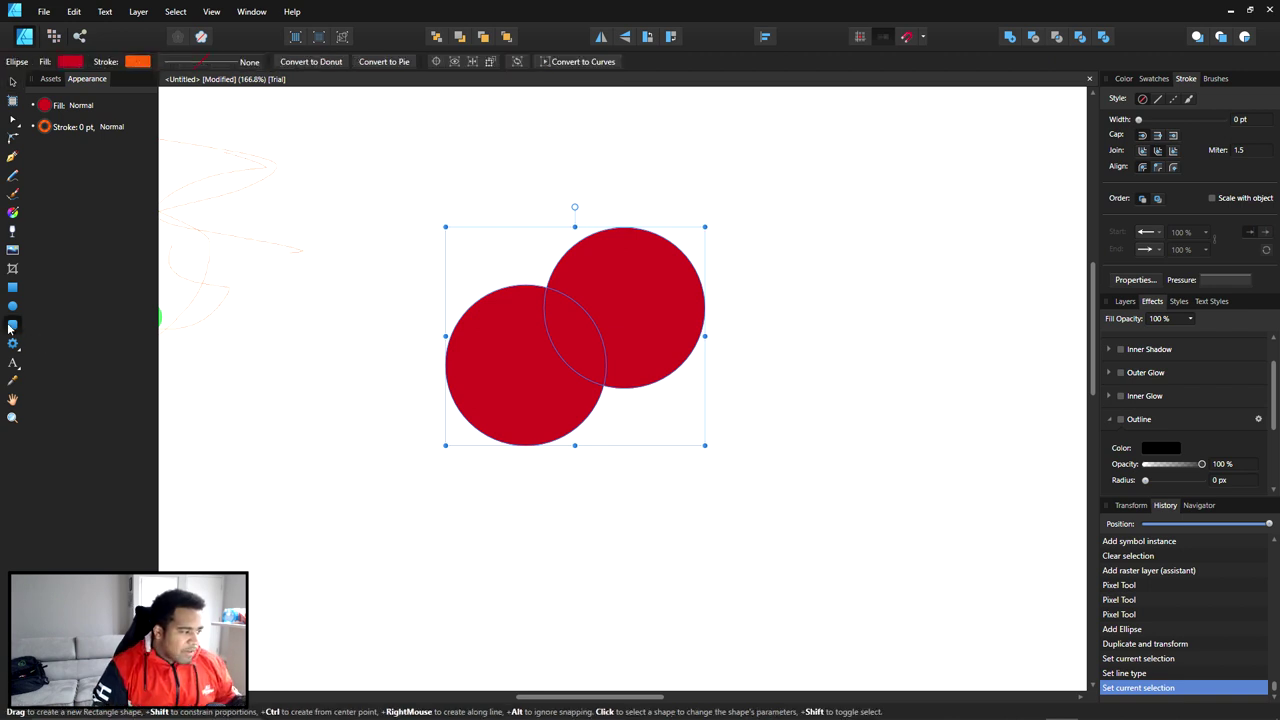
pyautogui.click(12, 80)
pyautogui.moveTo(617, 337); pyautogui.dragTo(659, 277)
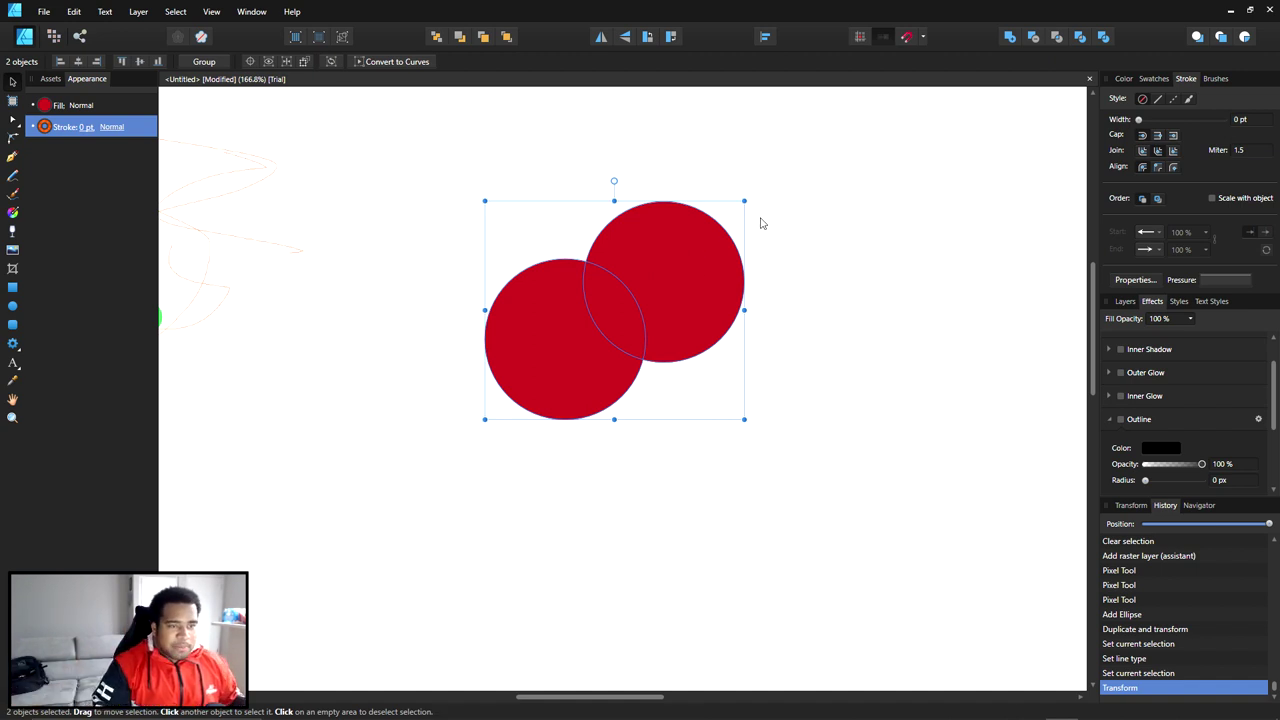
# Try the Add and Subtract operations on the two overlapping circles, undoing each result
pyautogui.click(1010, 37)
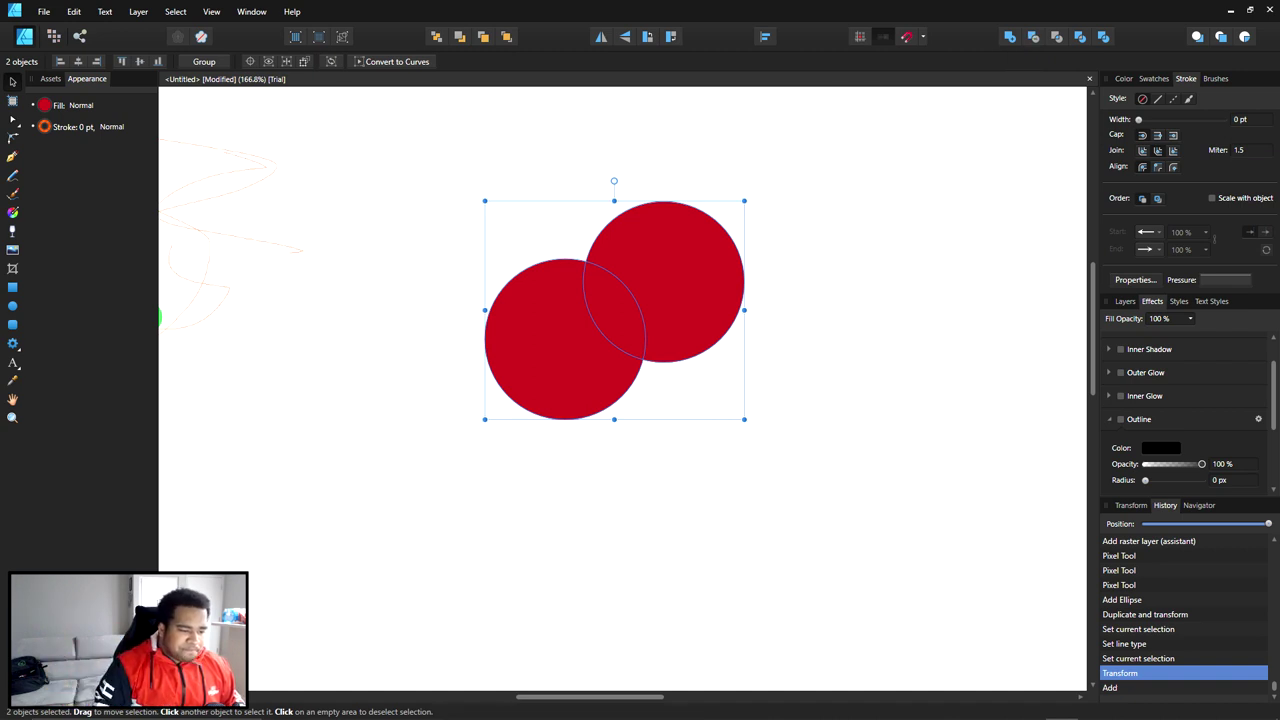
pyautogui.click(1035, 40)
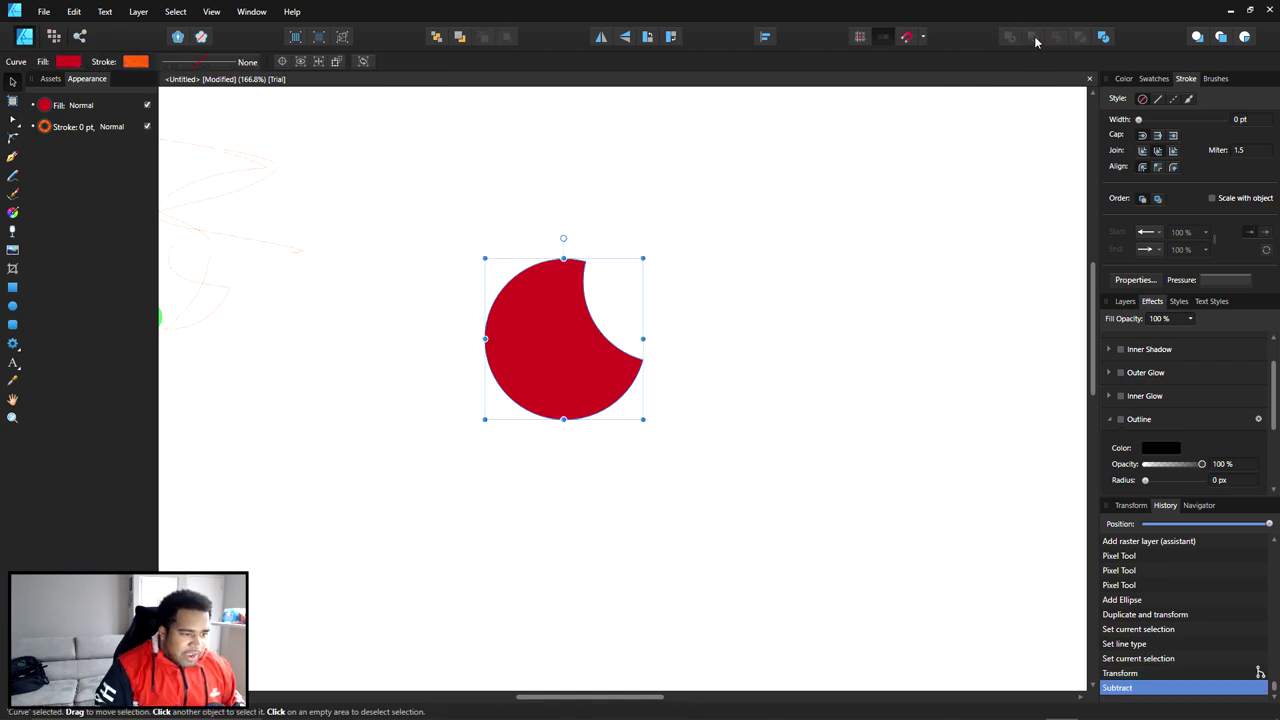
pyautogui.hotkey('ctrl', 'z')
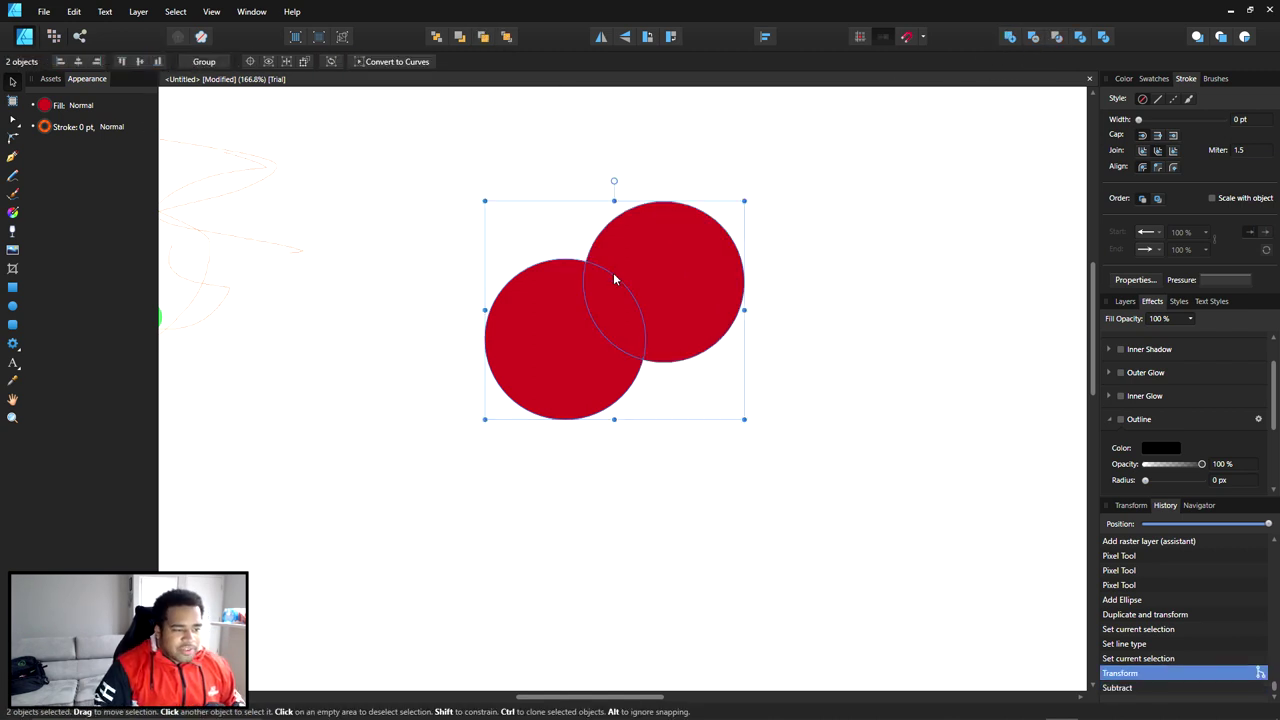
# Try the Intersect and Xor operations on the two overlapping circles, undoing each result
pyautogui.click(1056, 38)
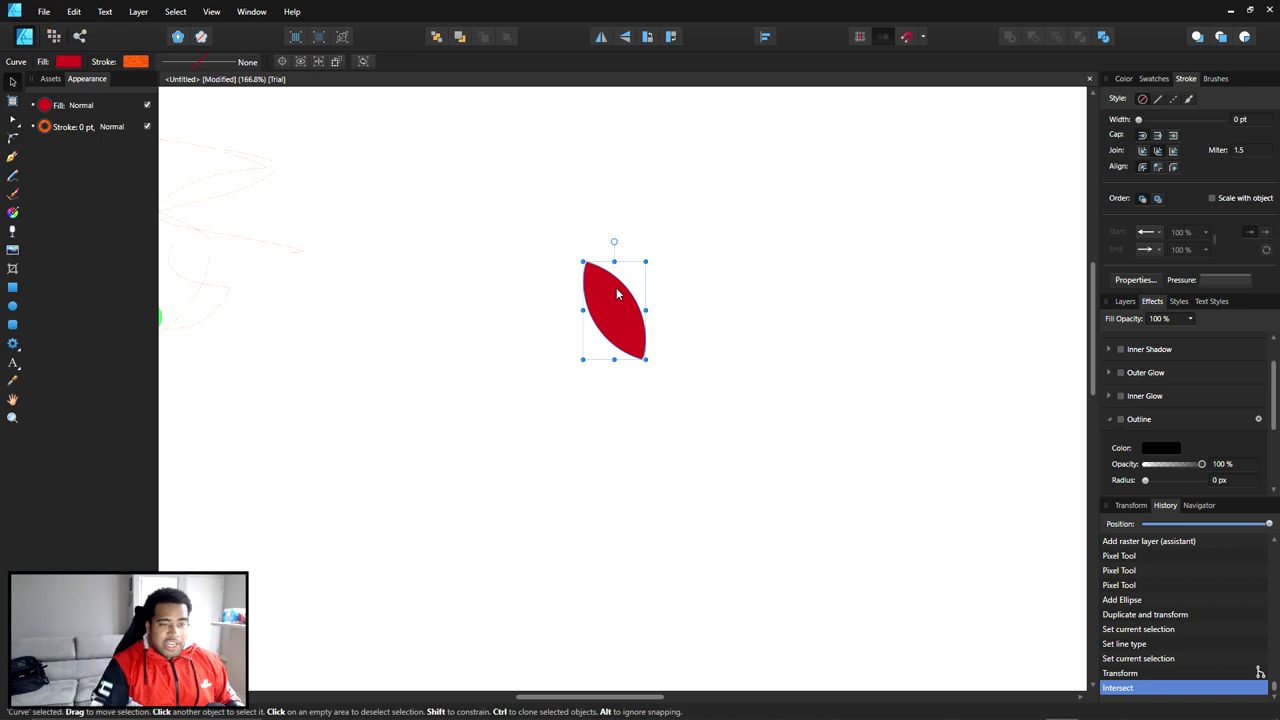
pyautogui.hotkey('ctrl', 'z')
pyautogui.click(1081, 38)
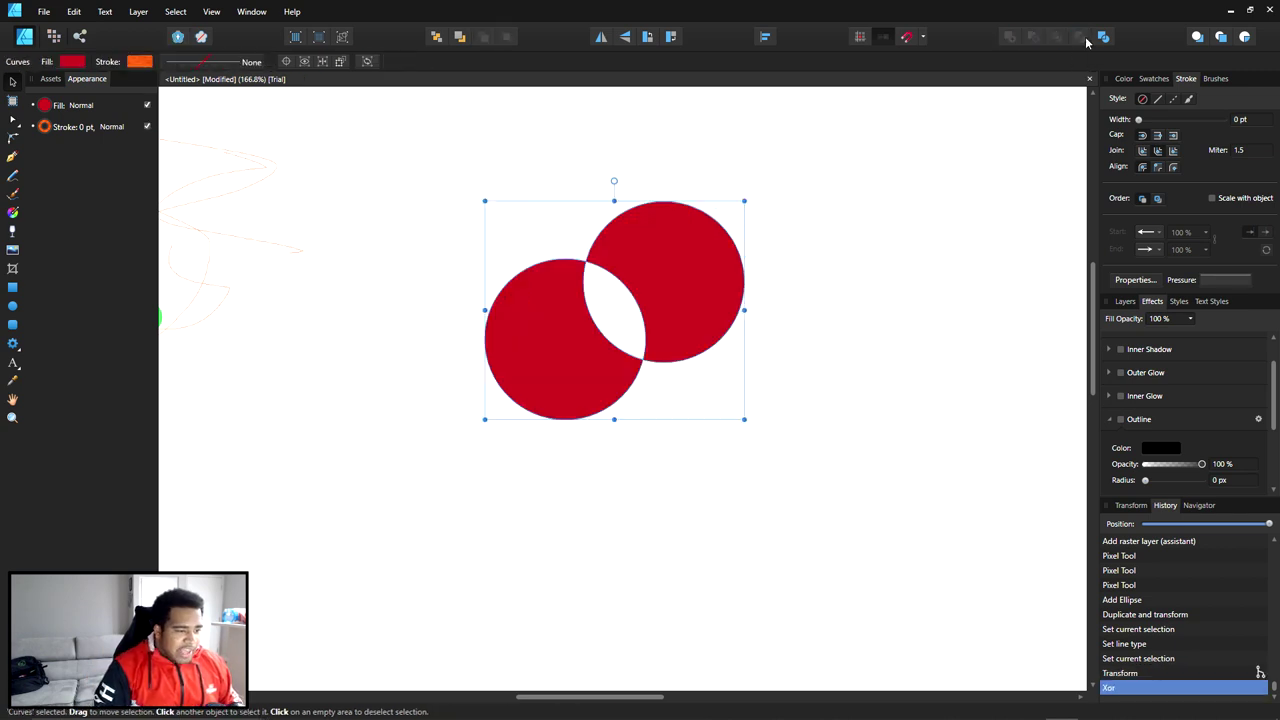
pyautogui.hotkey('ctrl', 'z')
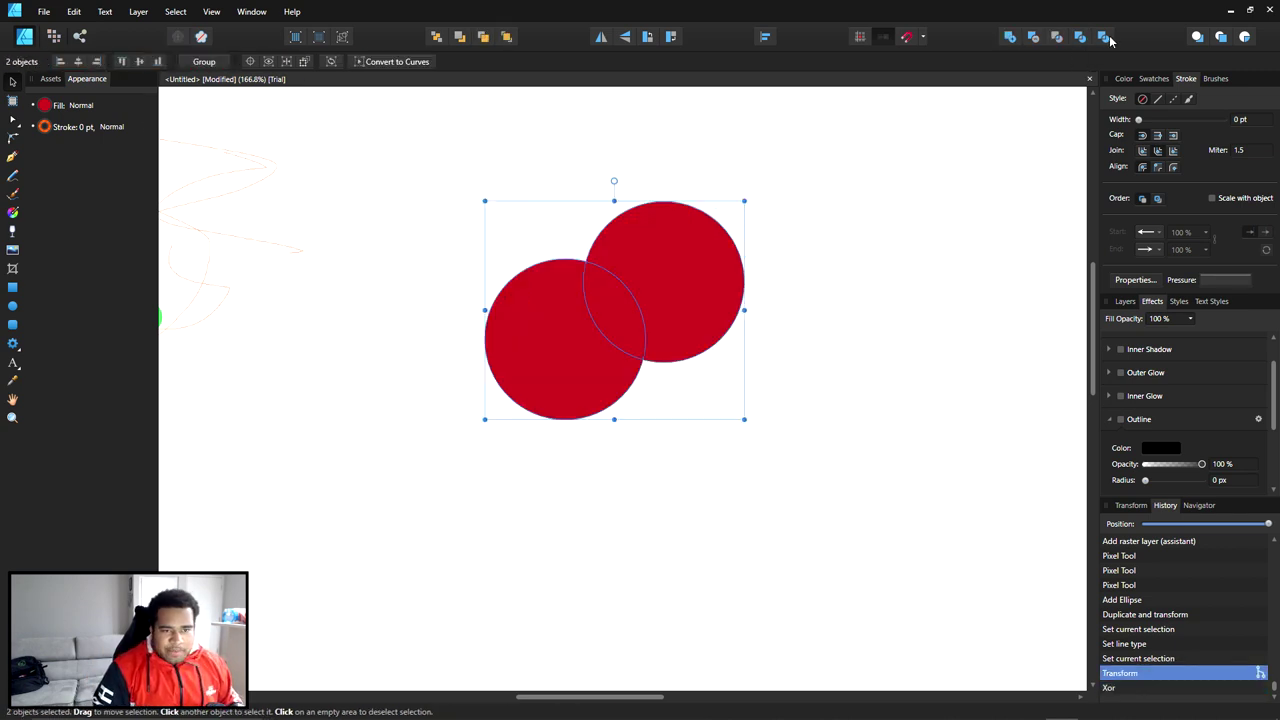
# Divide the overlapping circles into separate pieces and delete the upper-right crescent
pyautogui.click(1104, 37)
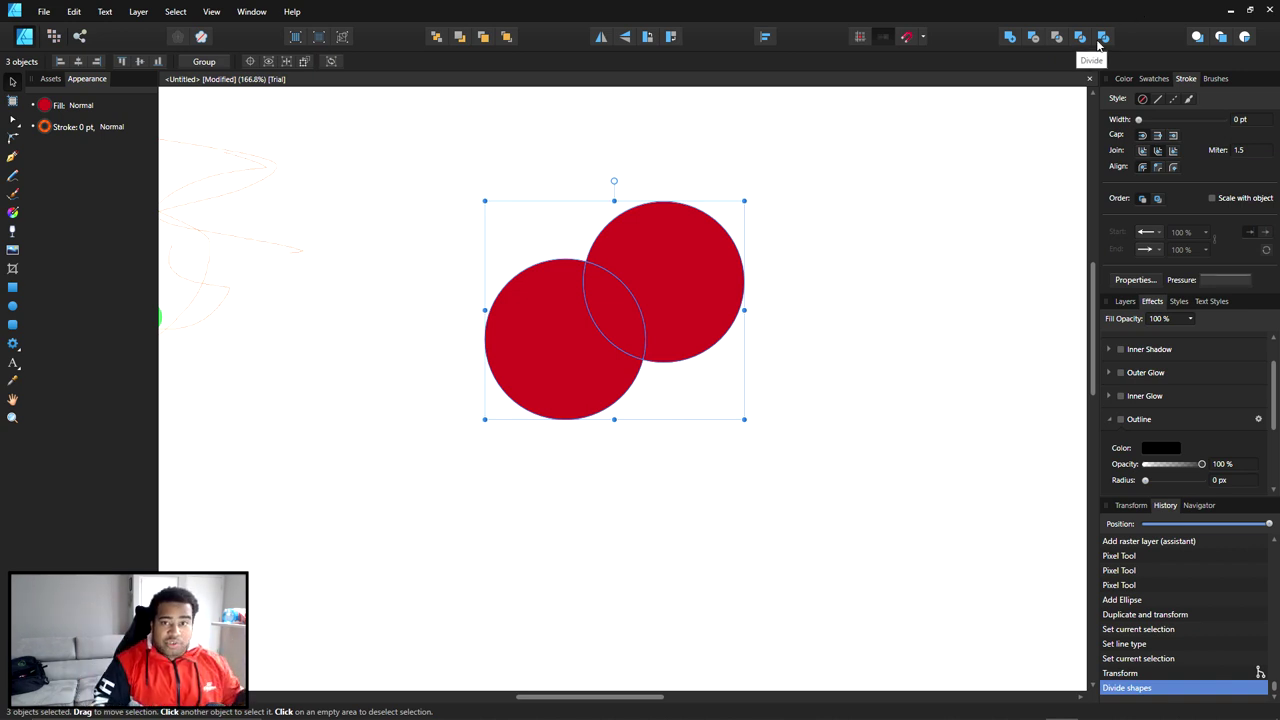
pyautogui.click(1103, 38)
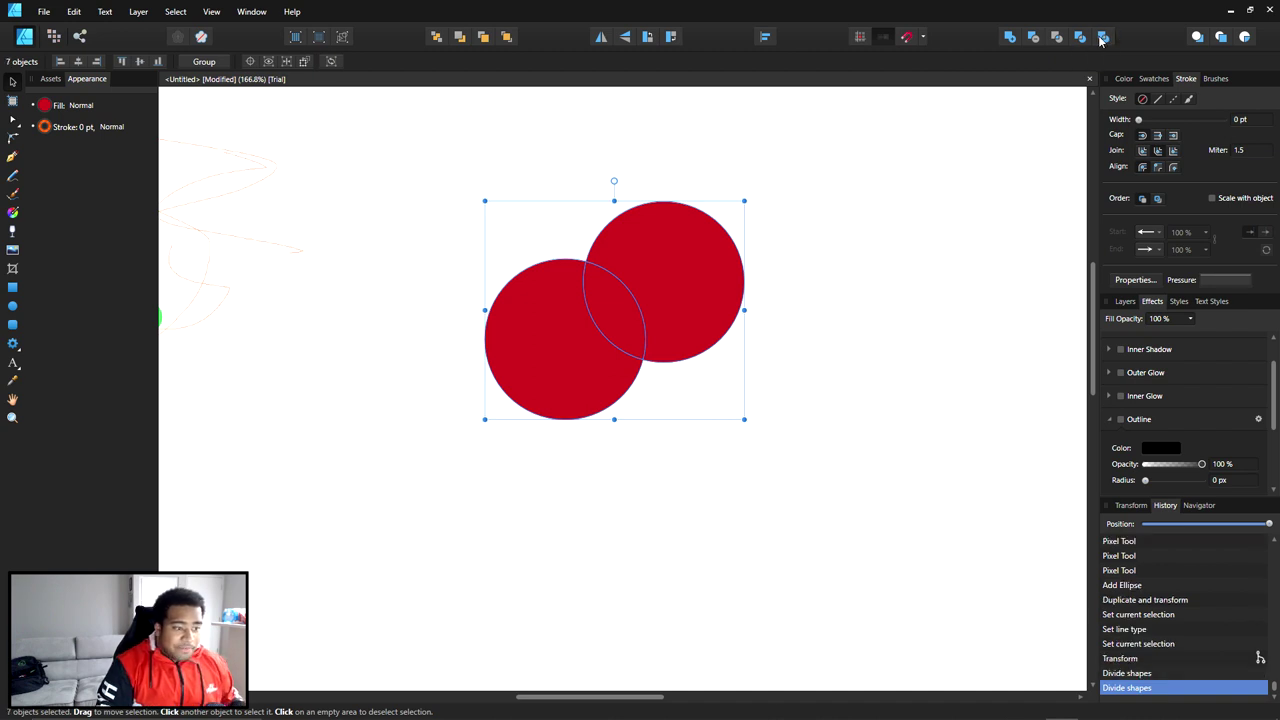
pyautogui.click(583, 178)
pyautogui.moveTo(671, 259); pyautogui.dragTo(901, 243)
pyautogui.press('Delete')
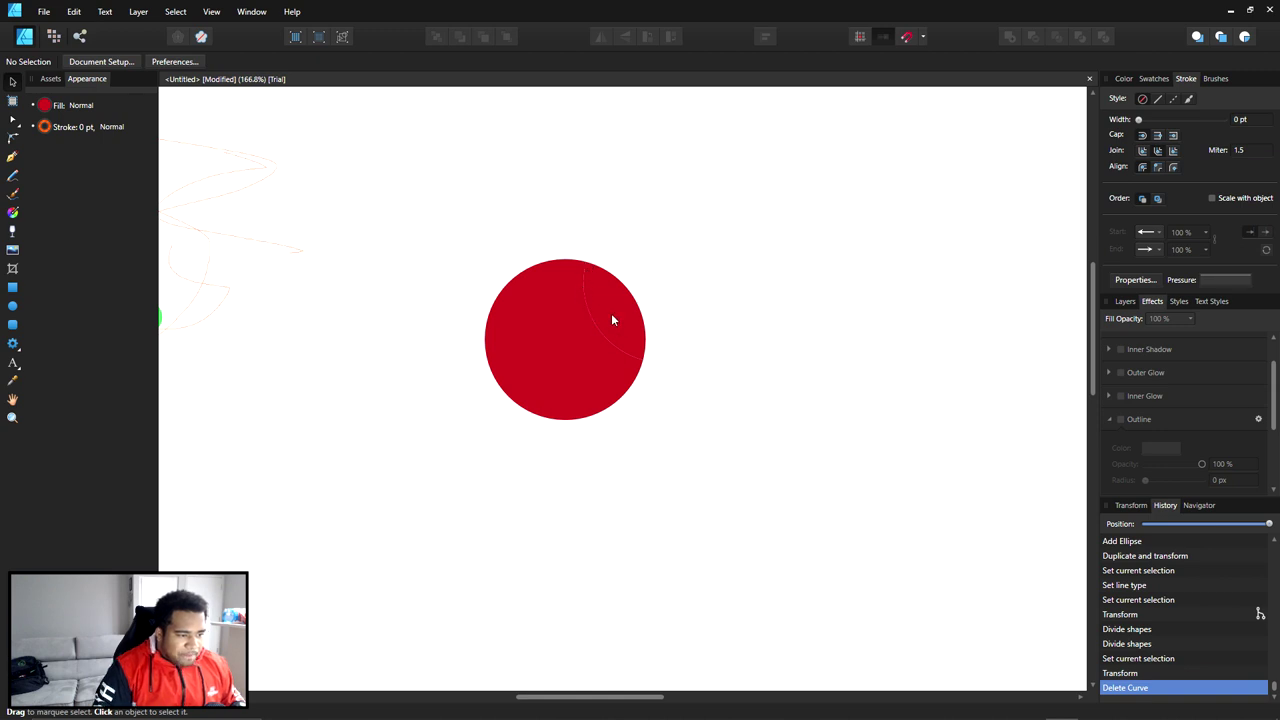
# Try pulling the lens-shaped piece and the larger red piece apart, undoing the moves
pyautogui.moveTo(608, 320); pyautogui.dragTo(672, 270)
pyautogui.hotkey('ctrl', 'z')
pyautogui.hotkey('ctrl', 'd')
pyautogui.scroll(3, 580, 312)
pyautogui.scroll(3, 595, 316)
pyautogui.scroll(-3, 595, 316)
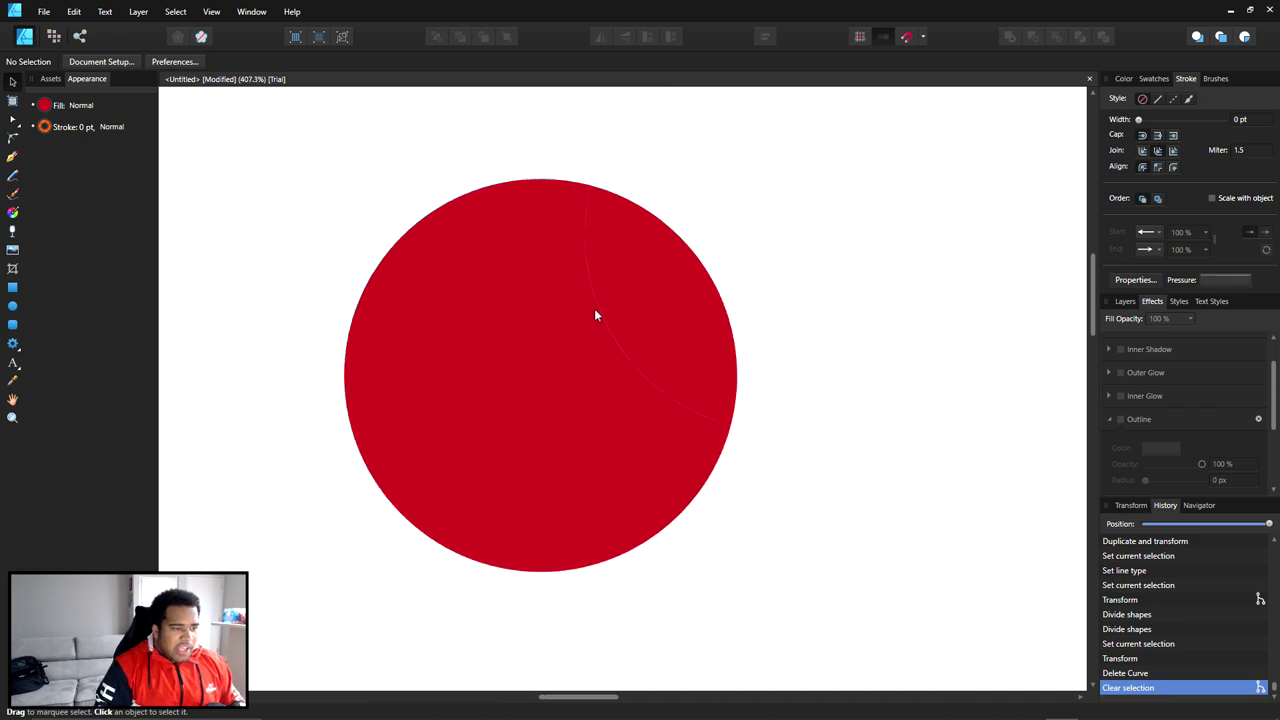
pyautogui.hotkey('ctrl', 'a')
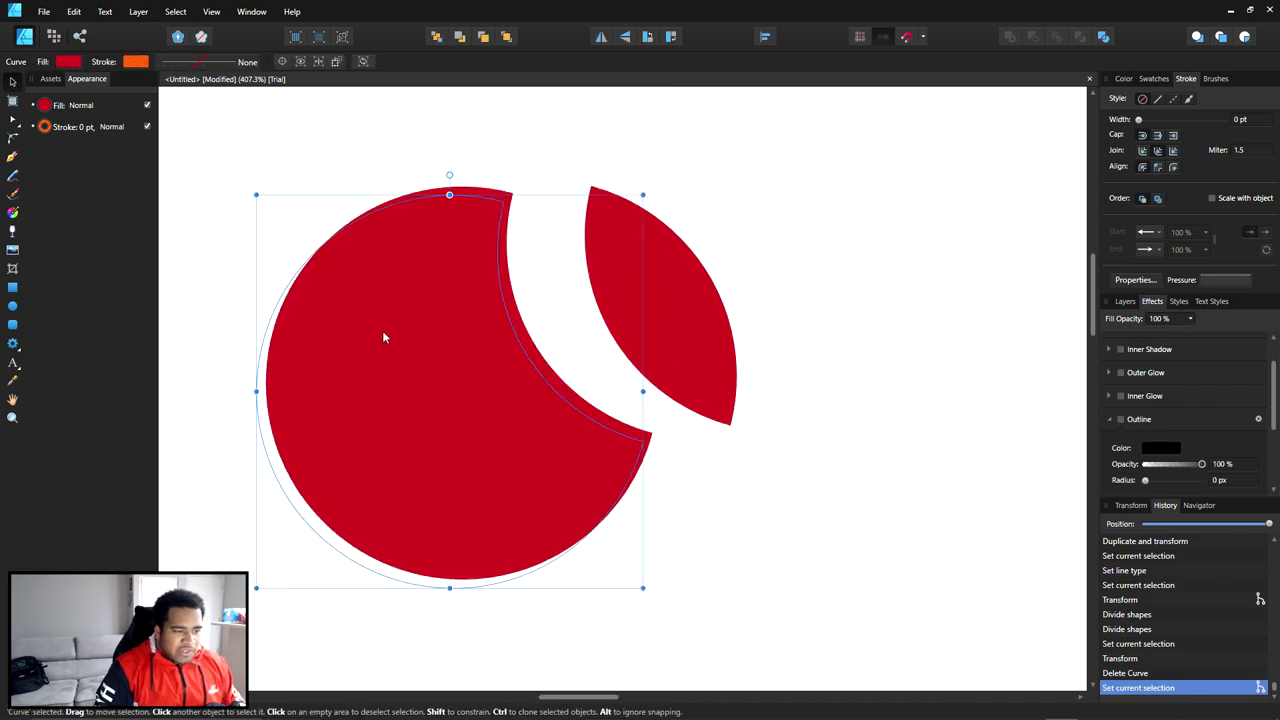
# Shift both remaining red pieces to the left and combine them with the Add operation
pyautogui.moveTo(643, 277); pyautogui.dragTo(404, 392)
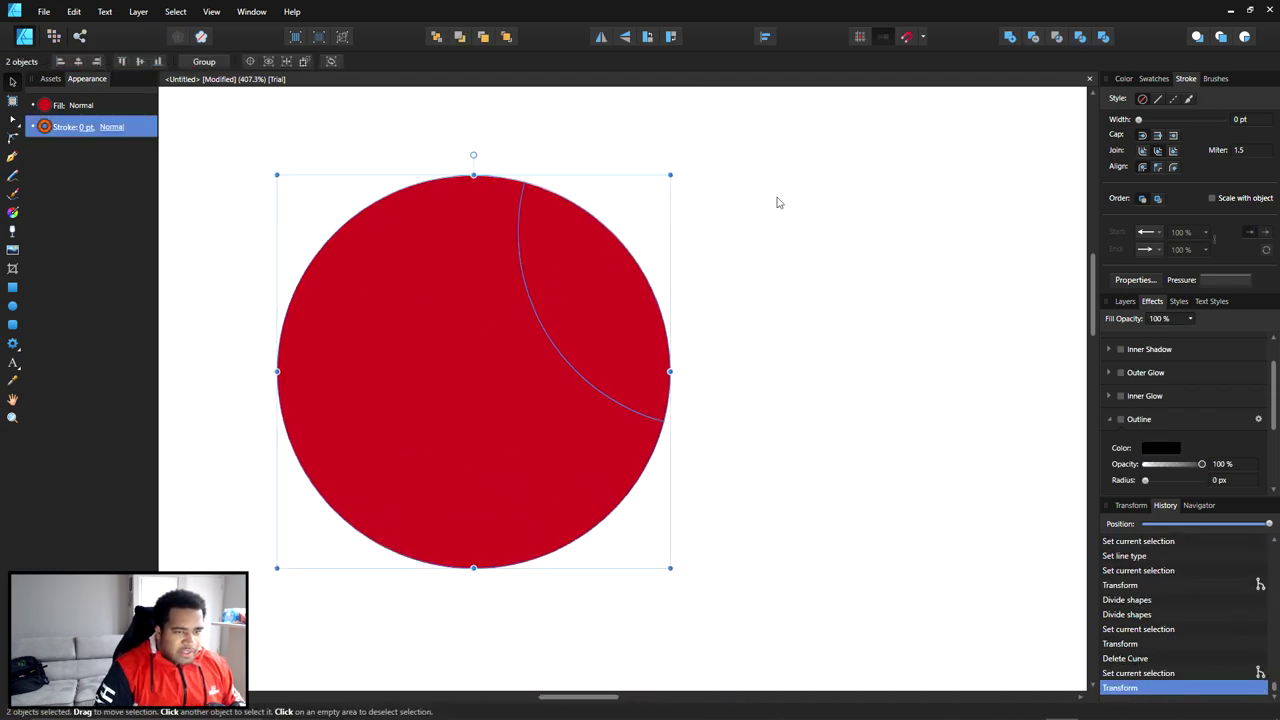
pyautogui.click(1010, 36)
pyautogui.click(744, 221)
# Move the combined red shape to the right and reselect it
pyautogui.click(517, 217)
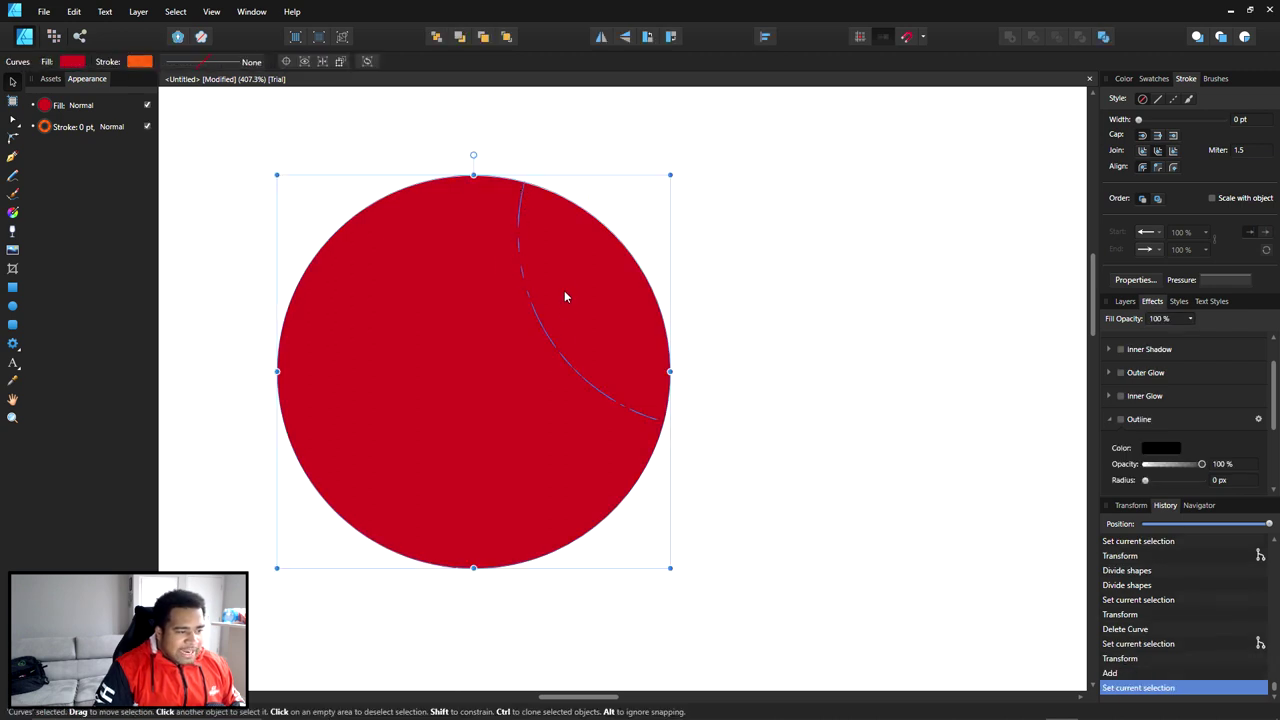
pyautogui.moveTo(565, 292); pyautogui.dragTo(665, 284)
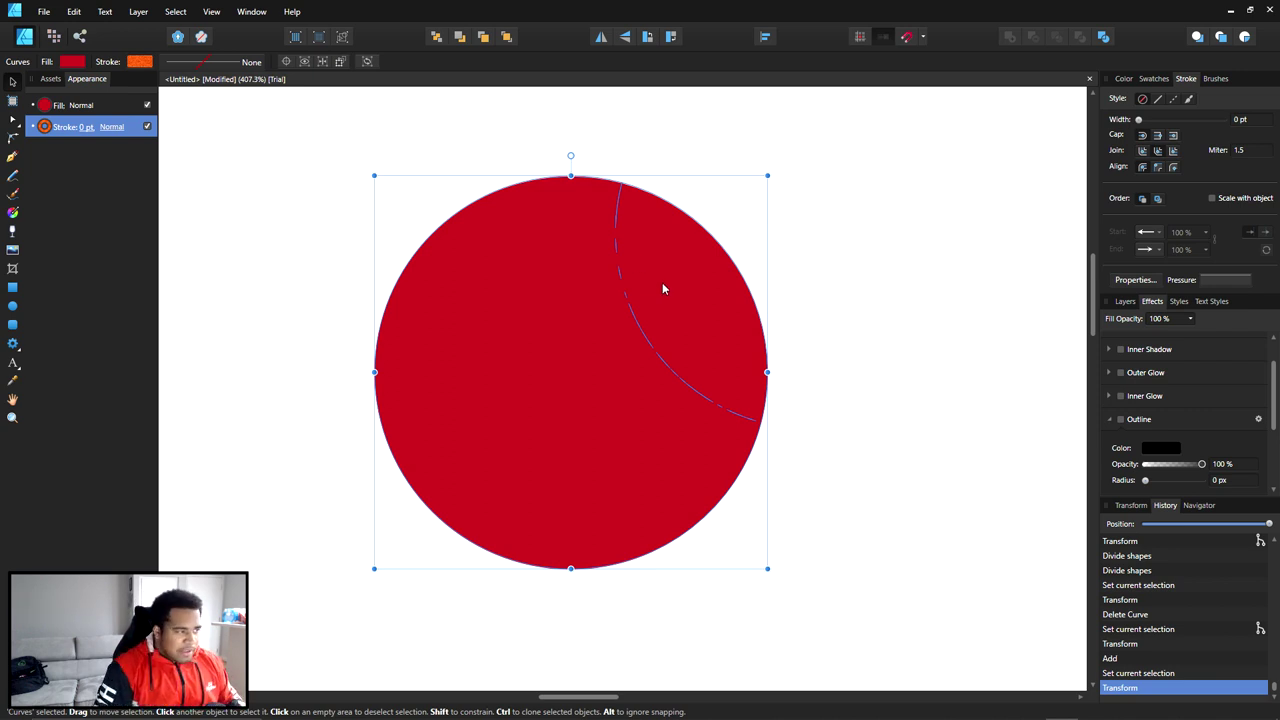
pyautogui.click(777, 214)
pyautogui.click(714, 262)
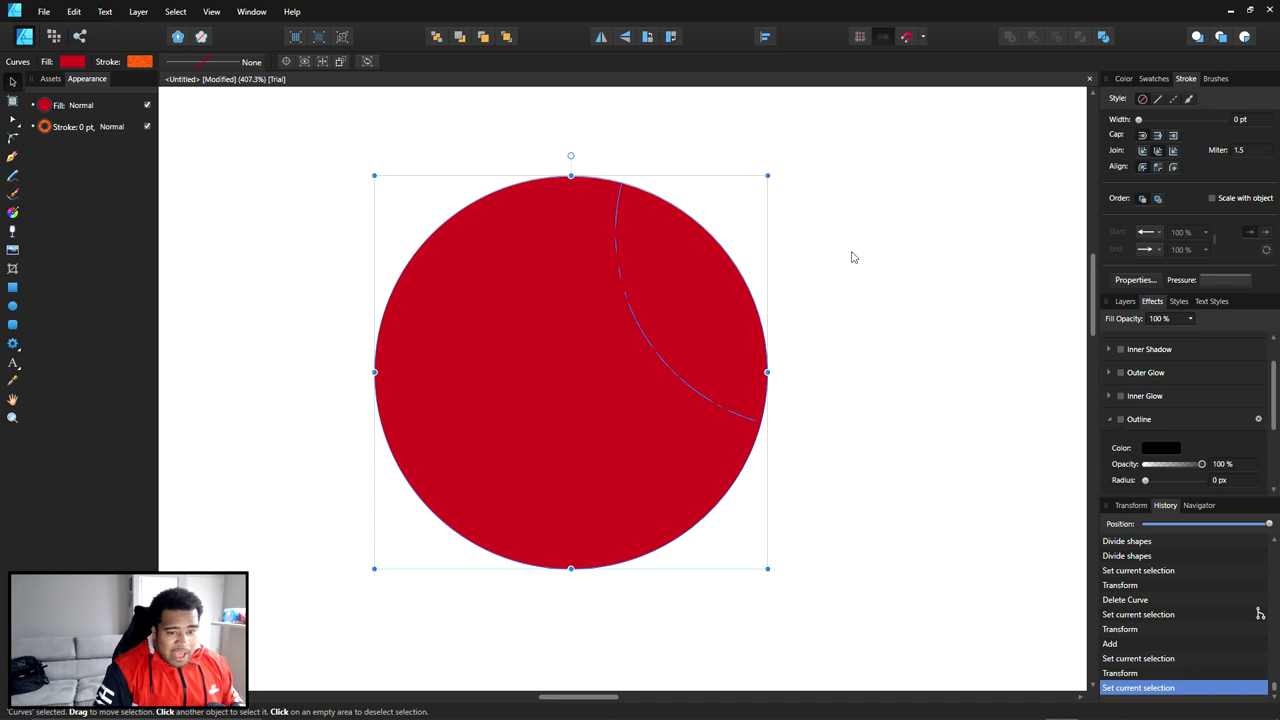
# Deselect the red circle and rewind the document history to the Set line type entry with the magenta-stroked cog
pyautogui.click(805, 221)
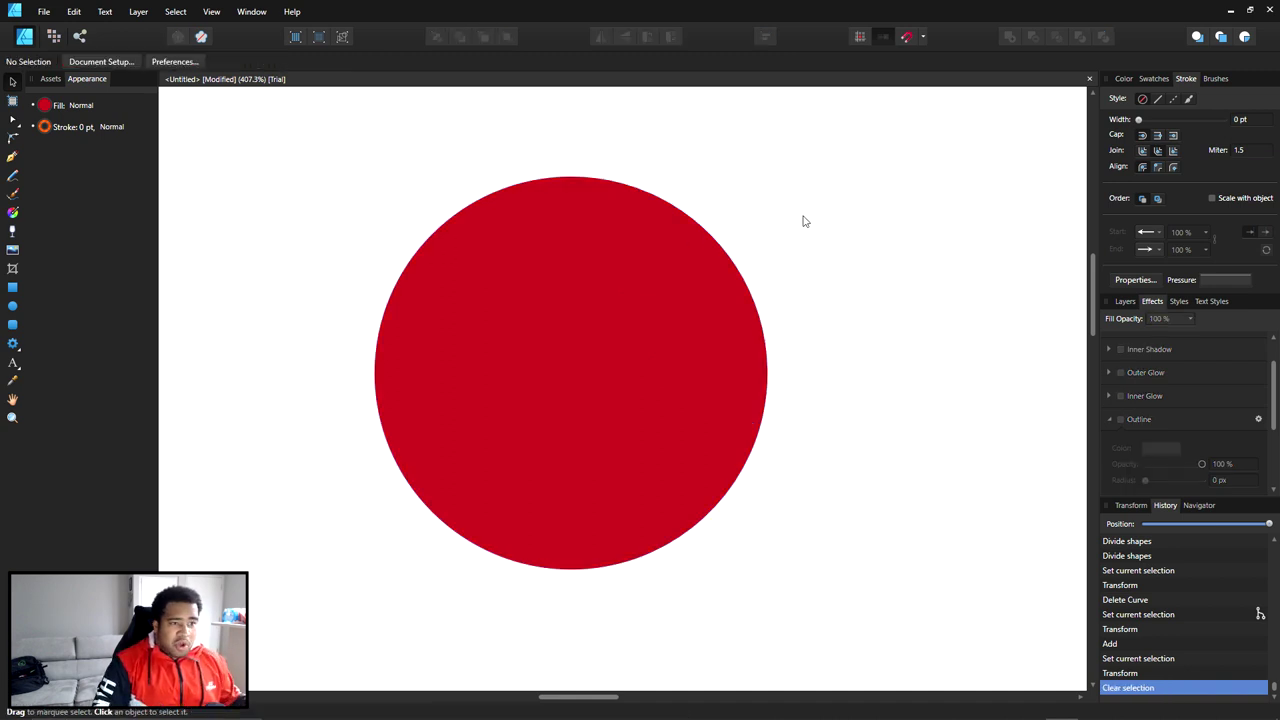
pyautogui.moveTo(1269, 527); pyautogui.dragTo(1258, 527)
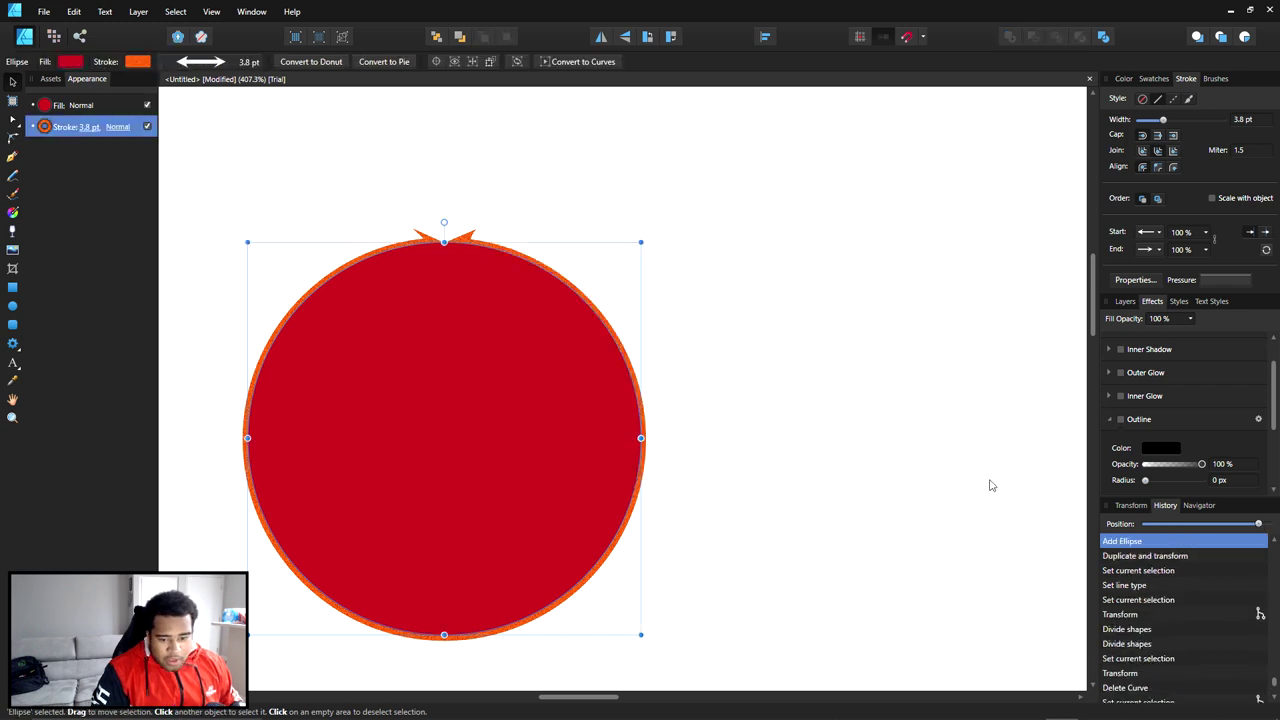
pyautogui.scroll(-5, 990, 485)
pyautogui.moveTo(1258, 527); pyautogui.dragTo(1210, 526)
pyautogui.scroll(-3, 577, 277)
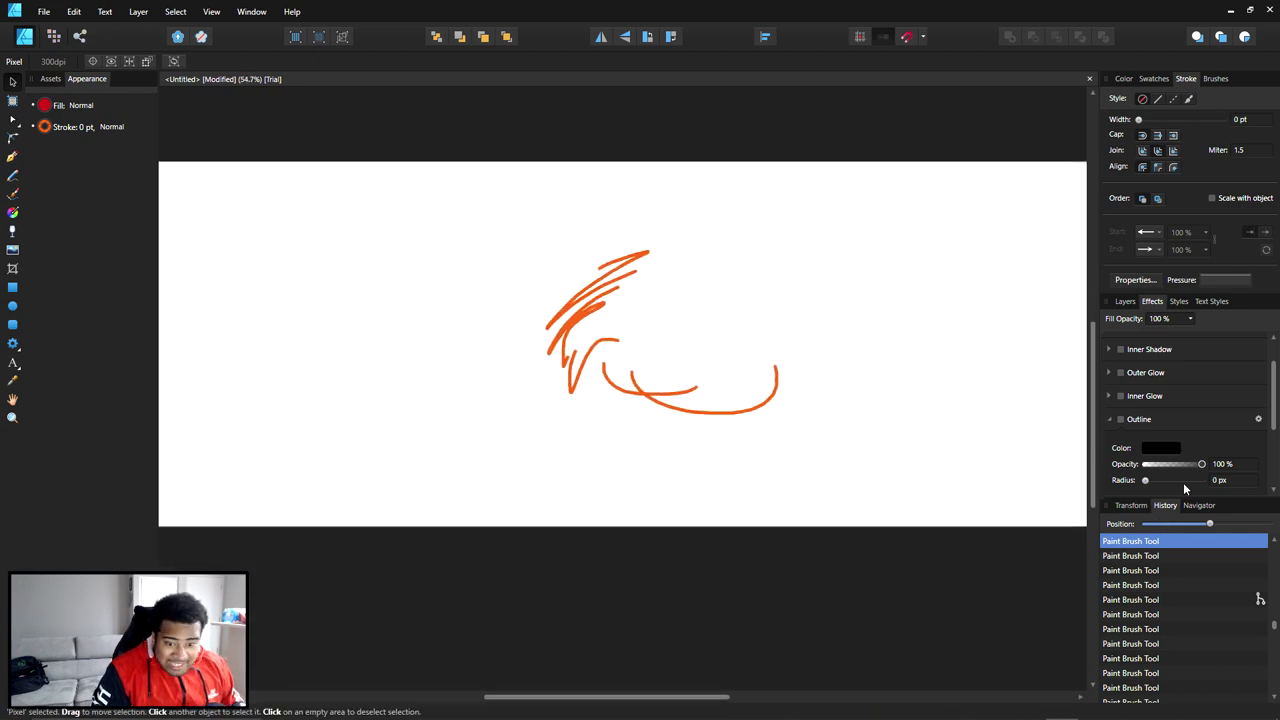
pyautogui.moveTo(1209, 524)
pyautogui.mouseDown()
pyautogui.moveTo(1143, 520)
pyautogui.moveTo(1277, 530)
pyautogui.moveTo(1160, 524)
pyautogui.moveTo(1211, 528)
pyautogui.moveTo(1190, 530)
pyautogui.mouseUp()
pyautogui.scroll(1, 777, 366)
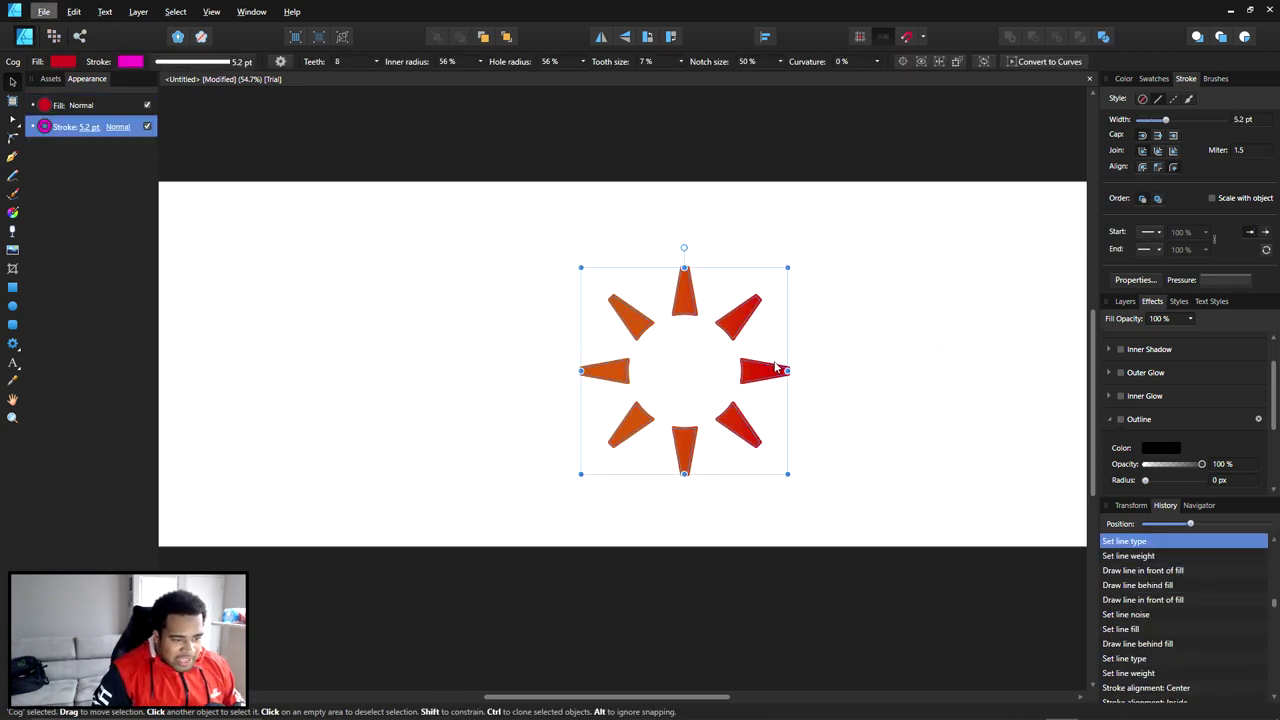
# Enable an Inner Shadow on the cog with 25% opacity, 27.9 px radius and 15.5 px offset
pyautogui.click(1121, 350)
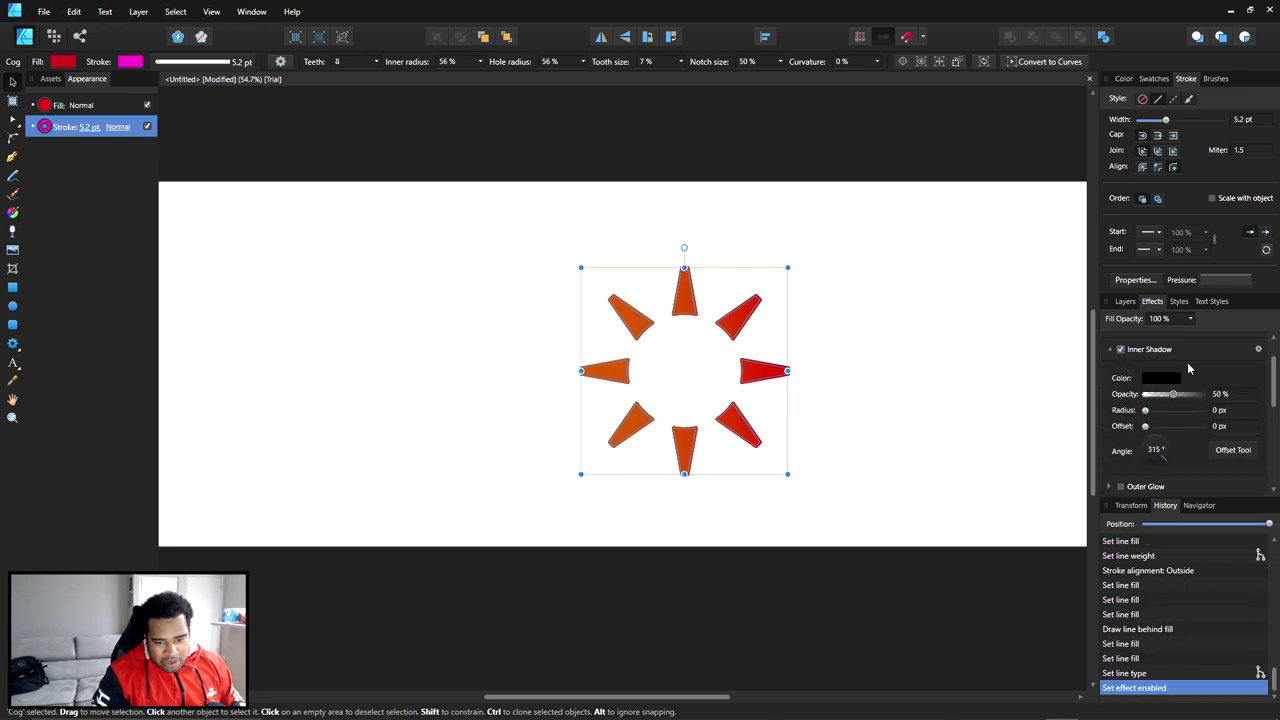
pyautogui.moveTo(1178, 399); pyautogui.dragTo(1175, 428)
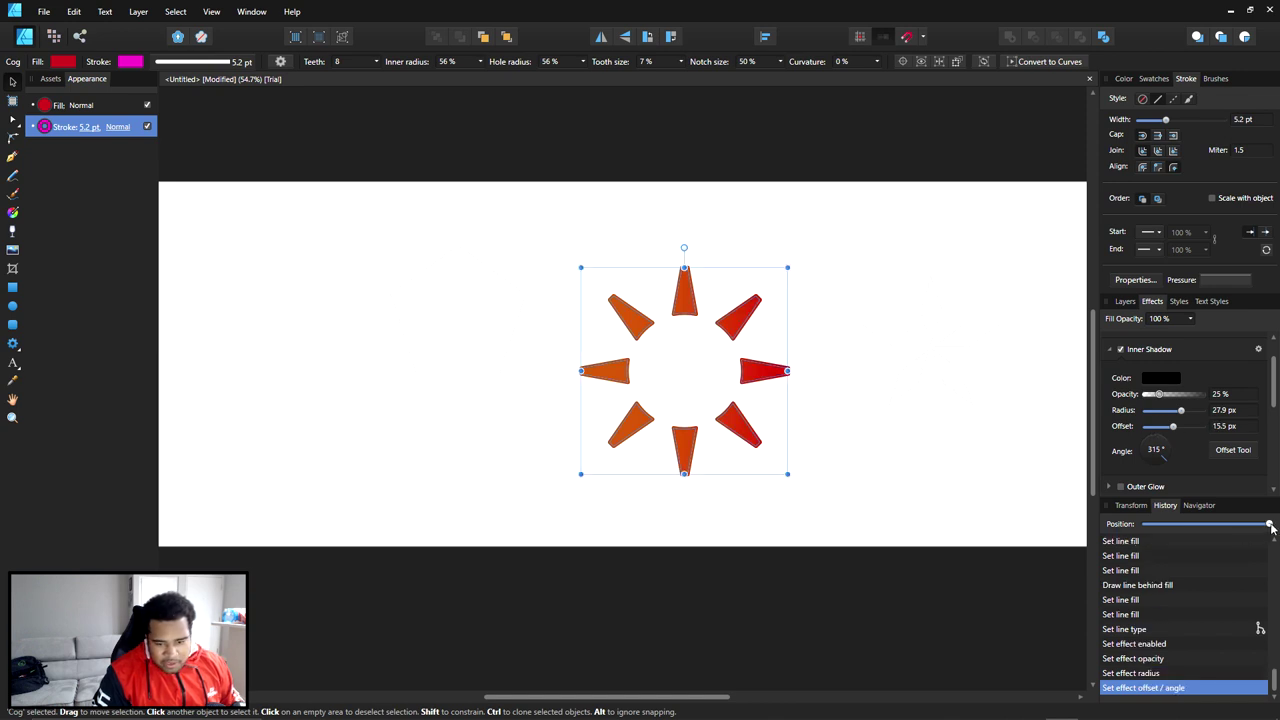
# Cycle between the alternate history futures at the Set line type entry and restore the branch ending with Clear selection
pyautogui.moveTo(1274, 526)
pyautogui.mouseDown()
pyautogui.moveTo(1181, 531)
pyautogui.moveTo(1267, 526)
pyautogui.mouseUp()
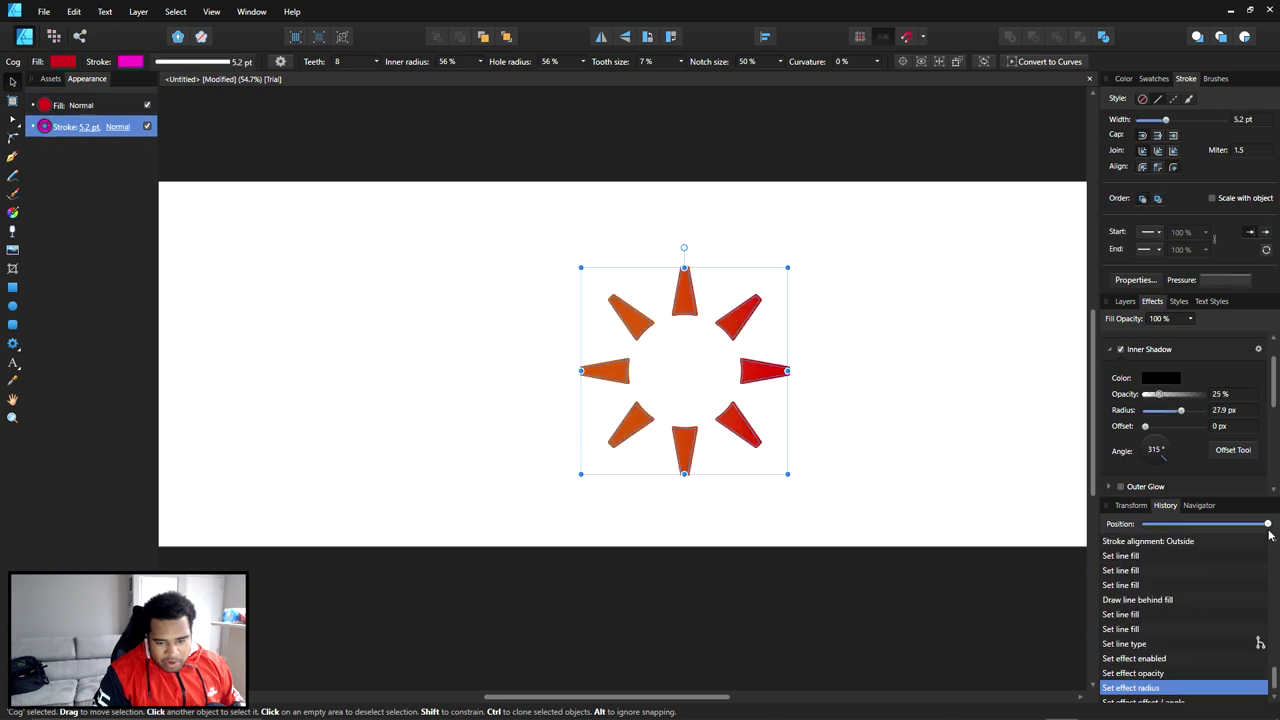
pyautogui.click(1259, 644)
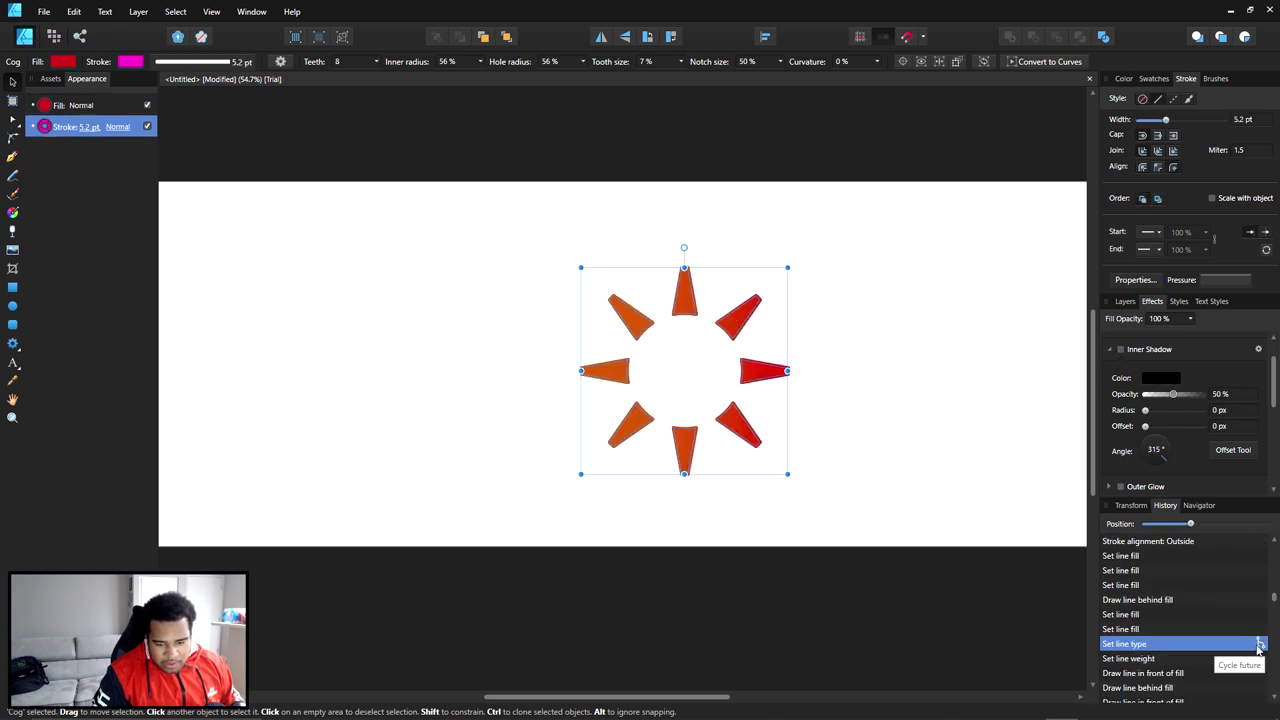
pyautogui.click(1259, 644)
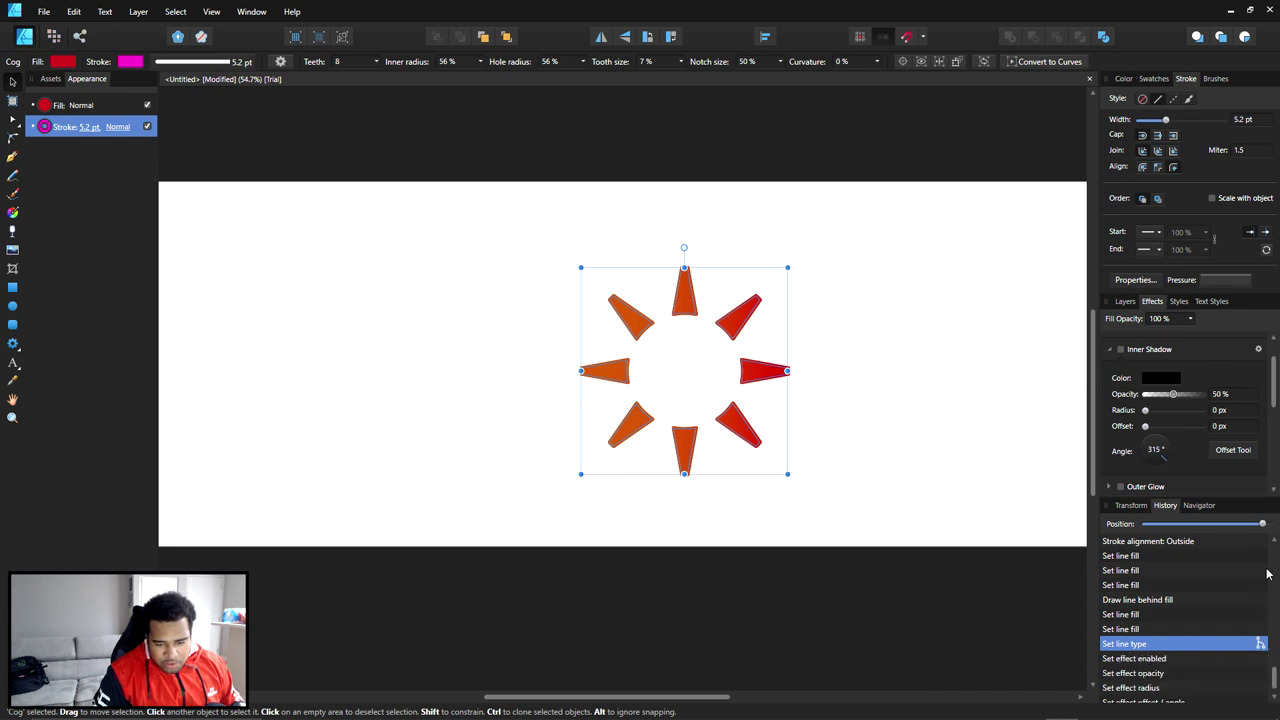
pyautogui.moveTo(1264, 524); pyautogui.dragTo(1275, 525)
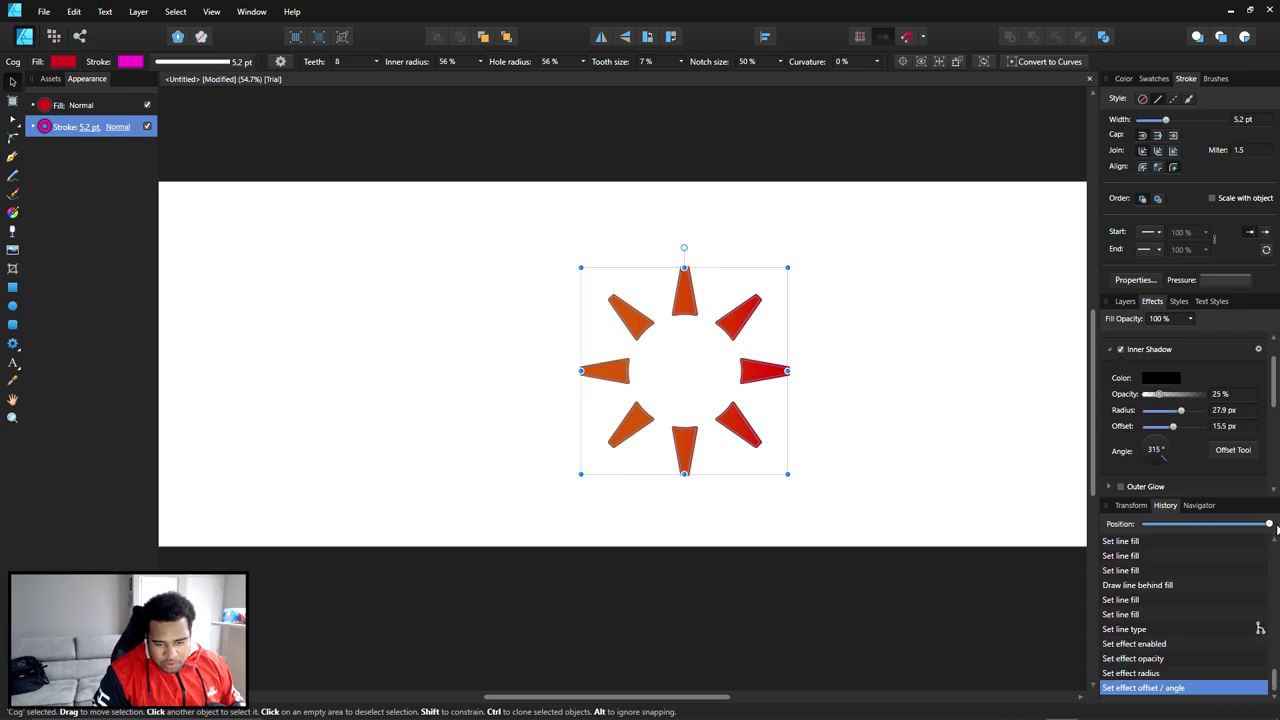
pyautogui.click(1259, 629)
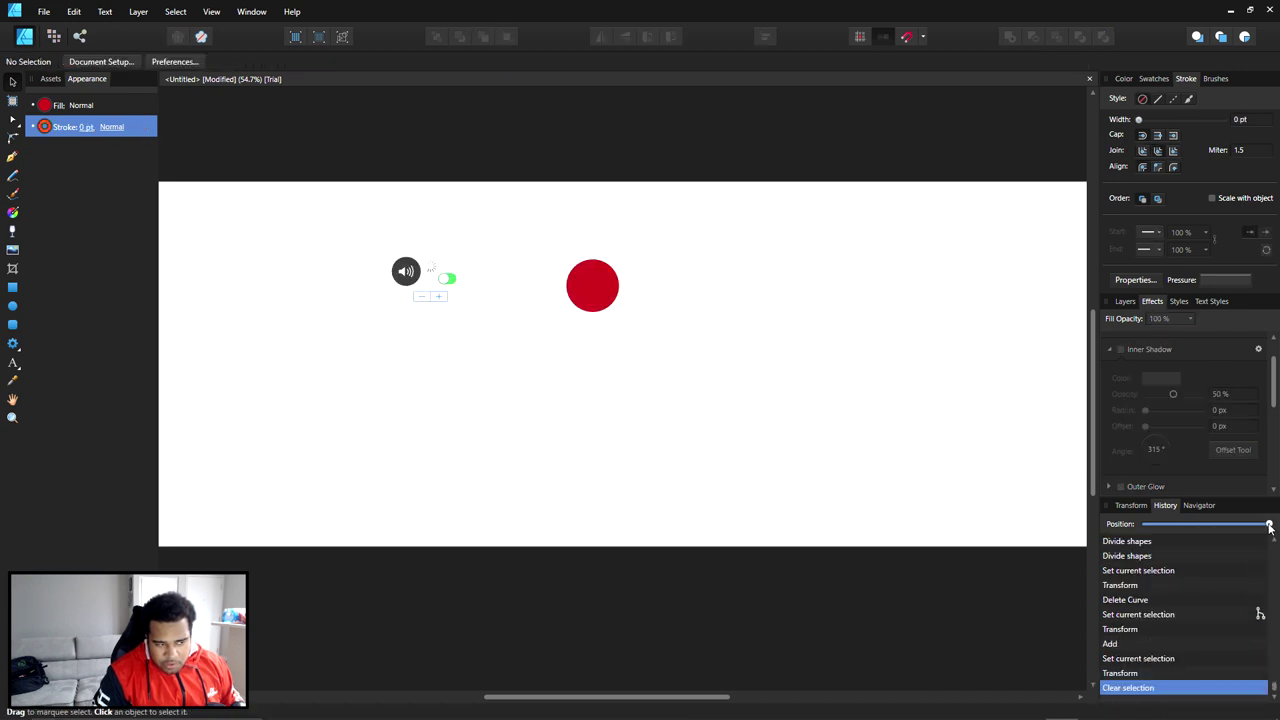
pyautogui.moveTo(1268, 527); pyautogui.dragTo(1271, 523)
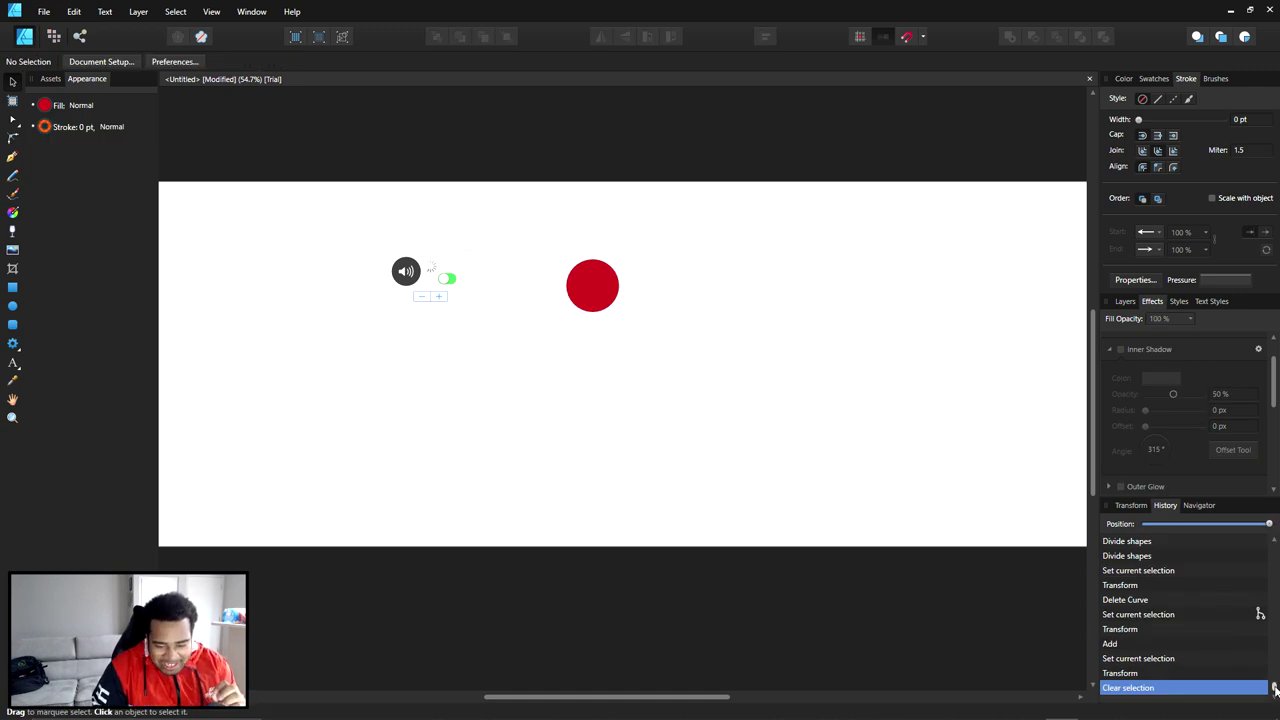
# Browse the earlier history entries and rewind the document to the last Set Visibility entry before Add Pixel
pyautogui.scroll(1, 1275, 688)
pyautogui.scroll(5, 1275, 688)
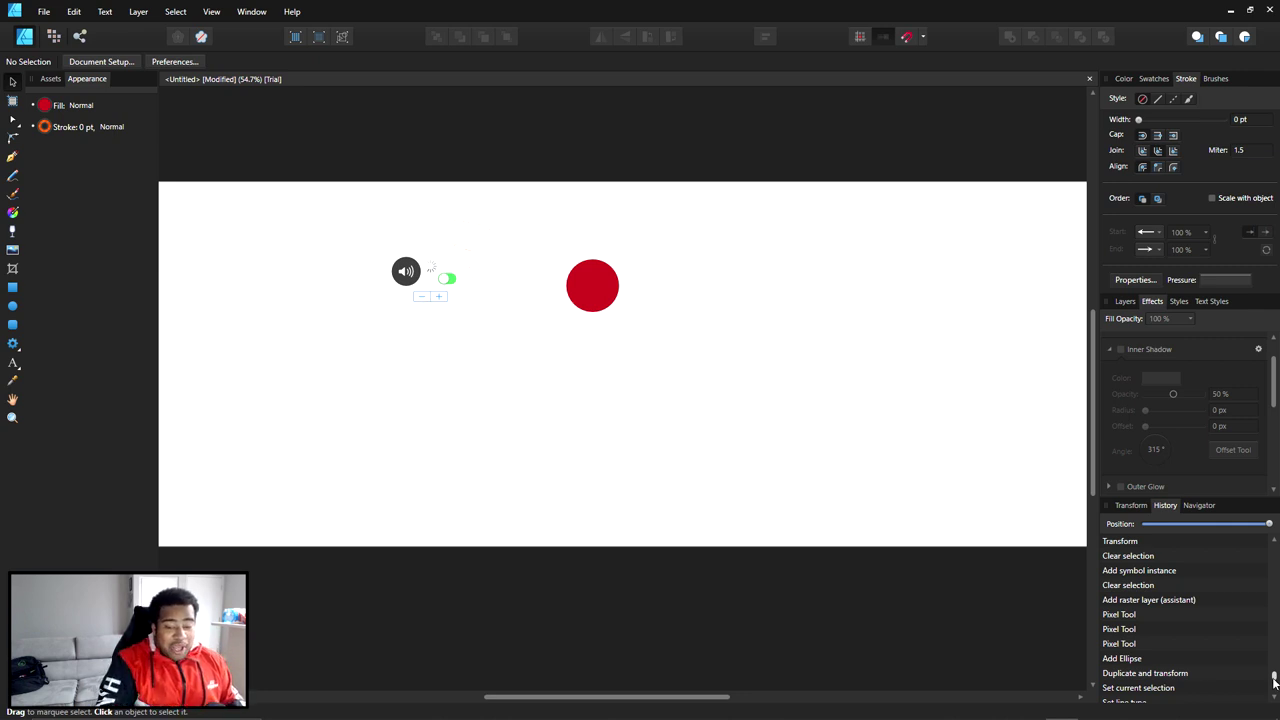
pyautogui.moveTo(1275, 688); pyautogui.dragTo(1275, 662)
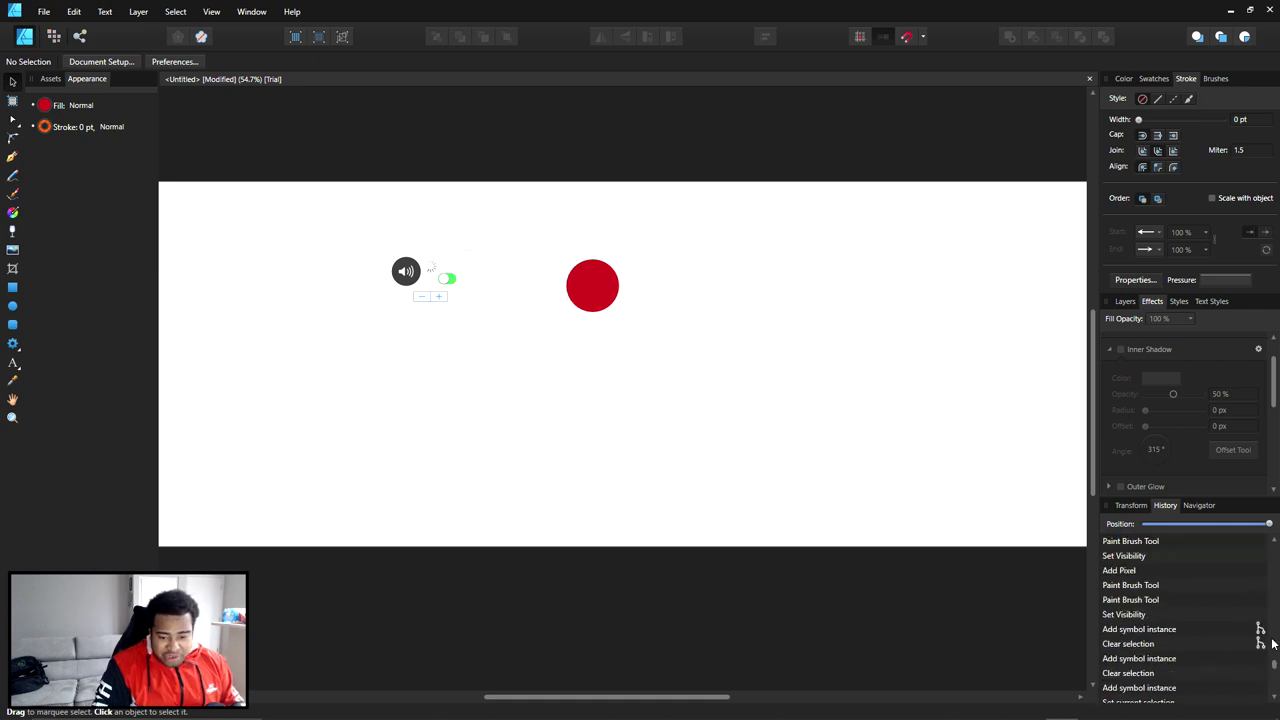
pyautogui.click(1222, 646)
pyautogui.click(1218, 634)
pyautogui.moveTo(1273, 665); pyautogui.dragTo(1273, 580)
pyautogui.moveTo(1236, 524)
pyautogui.mouseDown()
pyautogui.moveTo(1257, 524)
pyautogui.moveTo(1207, 526)
pyautogui.mouseUp()
pyautogui.scroll(3, 1260, 560)
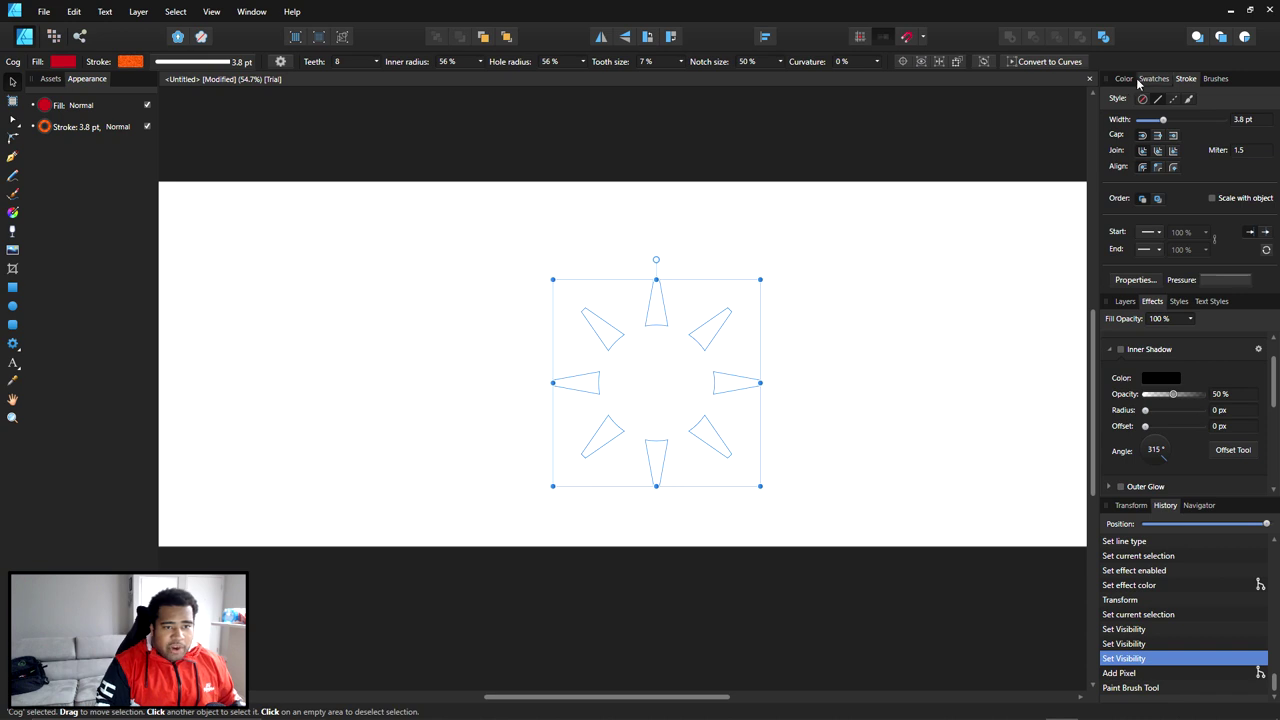
# Open the export settings, look at the PSD and PNG formats, and check the PNG presets
pyautogui.click(44, 11)
pyautogui.click(32, 233)
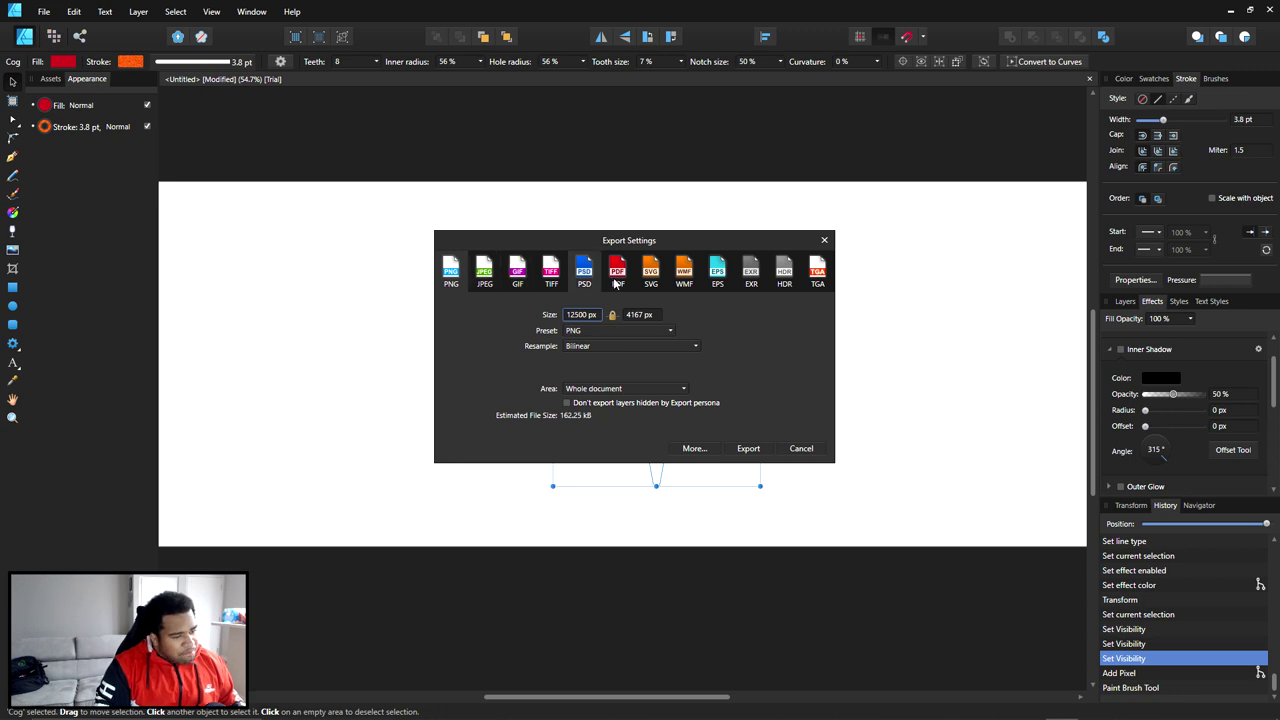
pyautogui.click(586, 274)
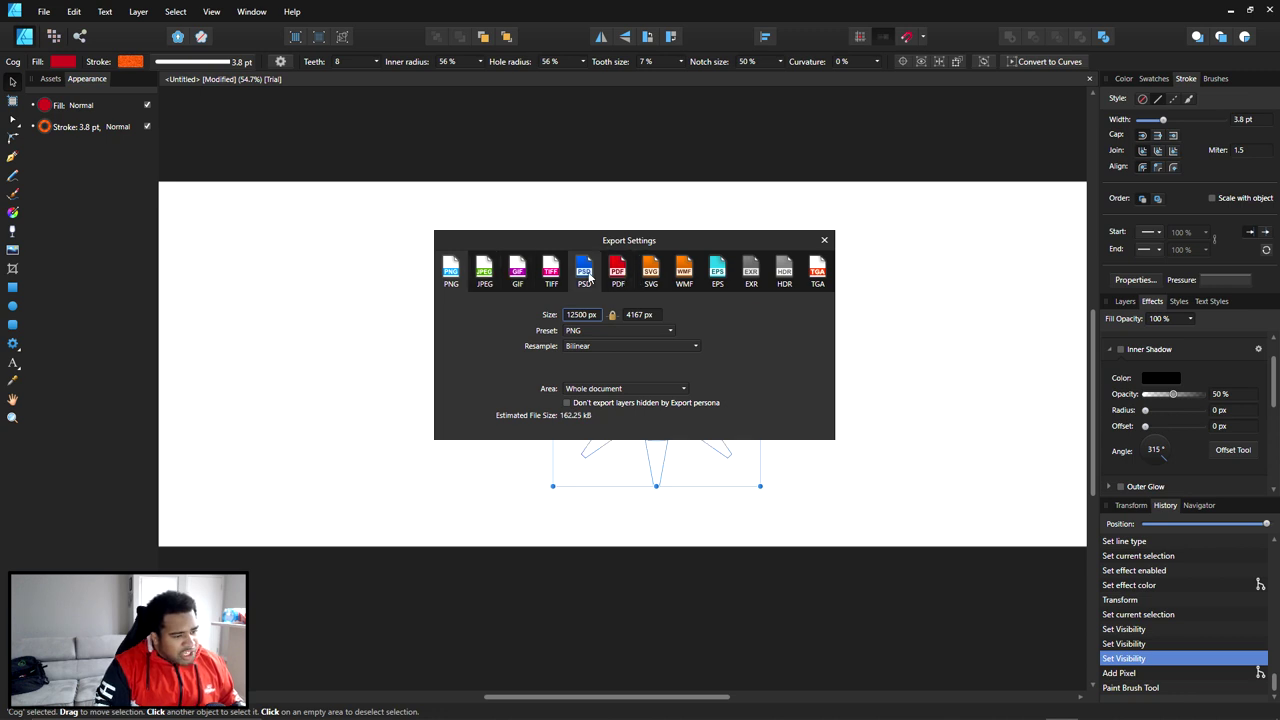
pyautogui.click(452, 270)
pyautogui.click(590, 330)
pyautogui.click(587, 333)
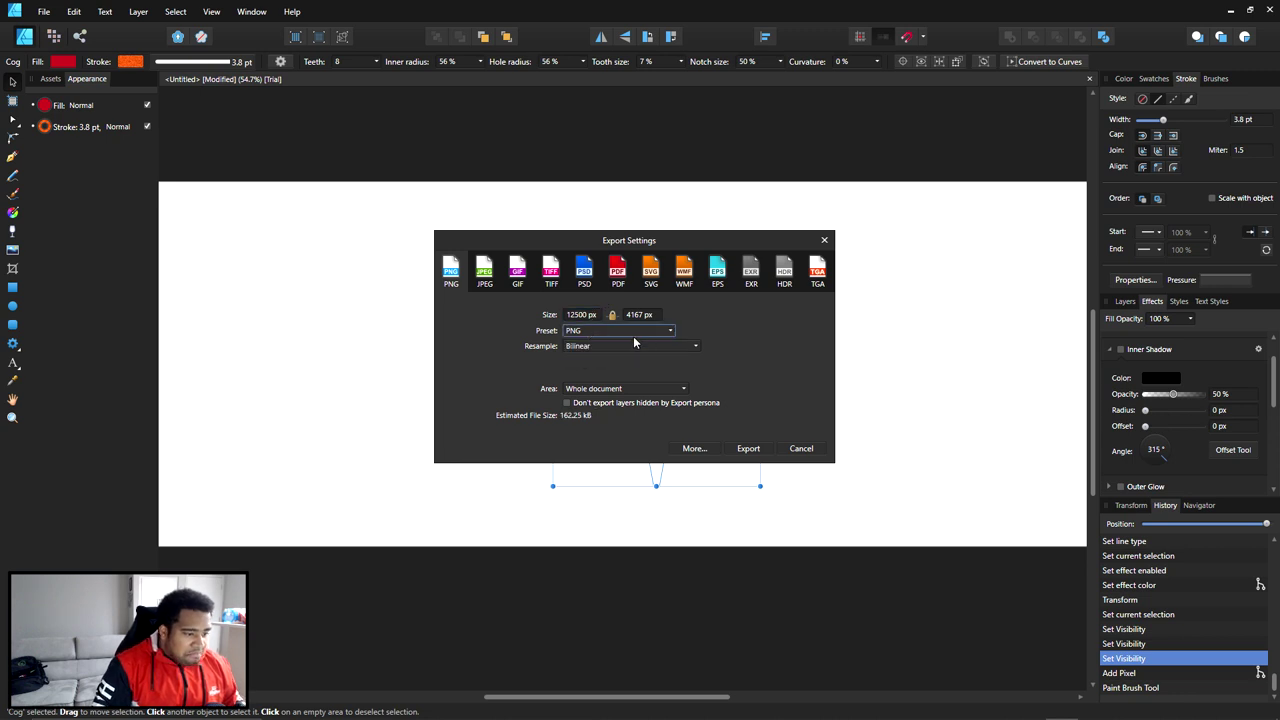
pyautogui.click(592, 330)
pyautogui.click(598, 333)
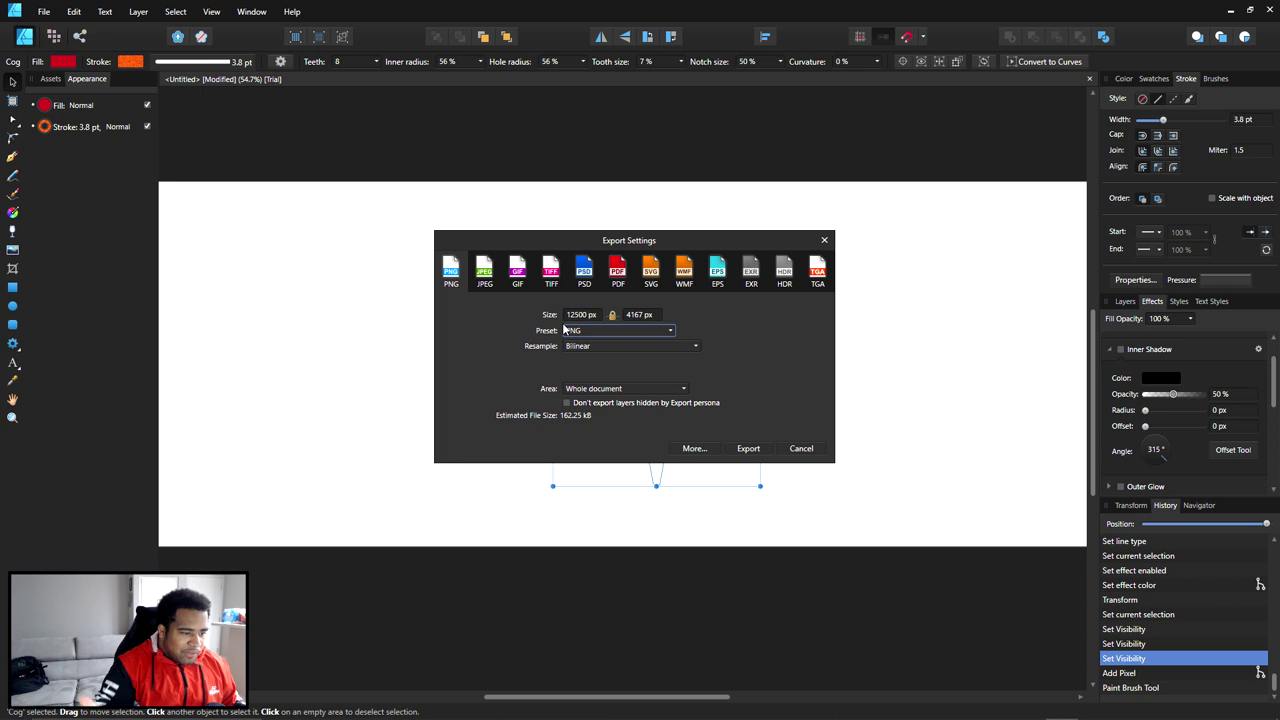
# Review the export area options, keep Whole document, and cancel the export
pyautogui.click(604, 389)
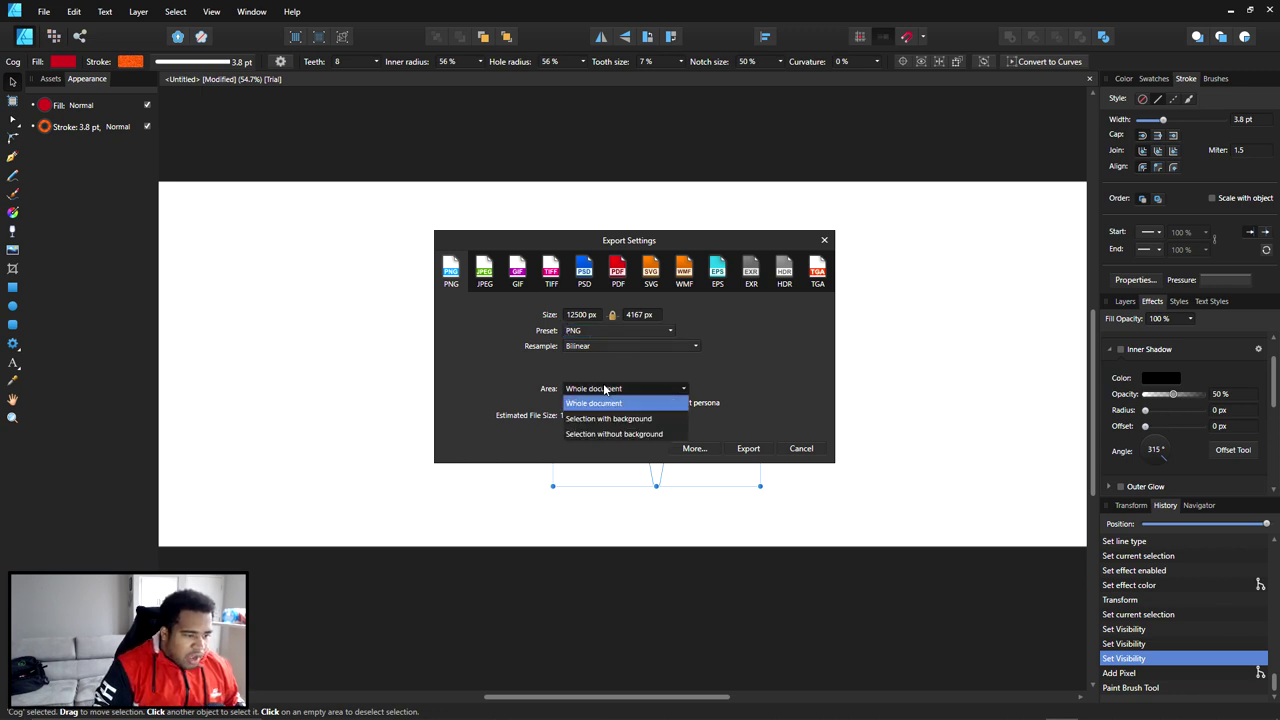
pyautogui.click(604, 389)
pyautogui.click(604, 389)
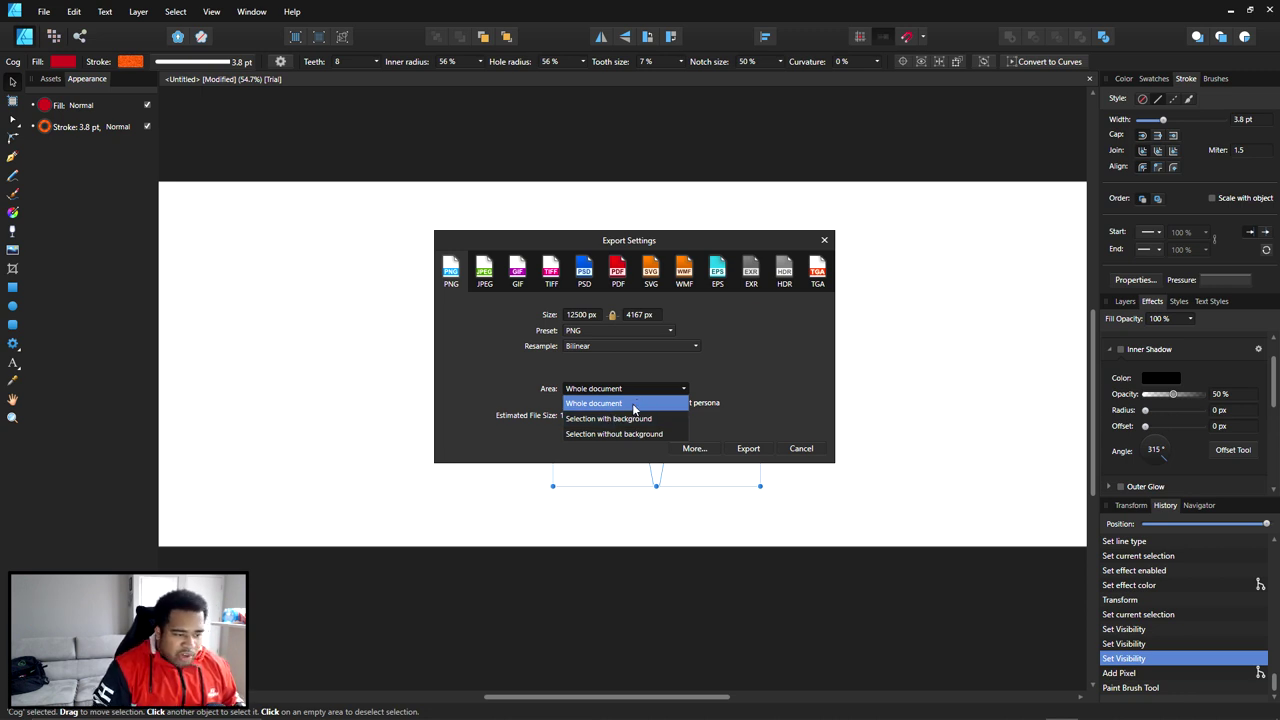
pyautogui.click(633, 405)
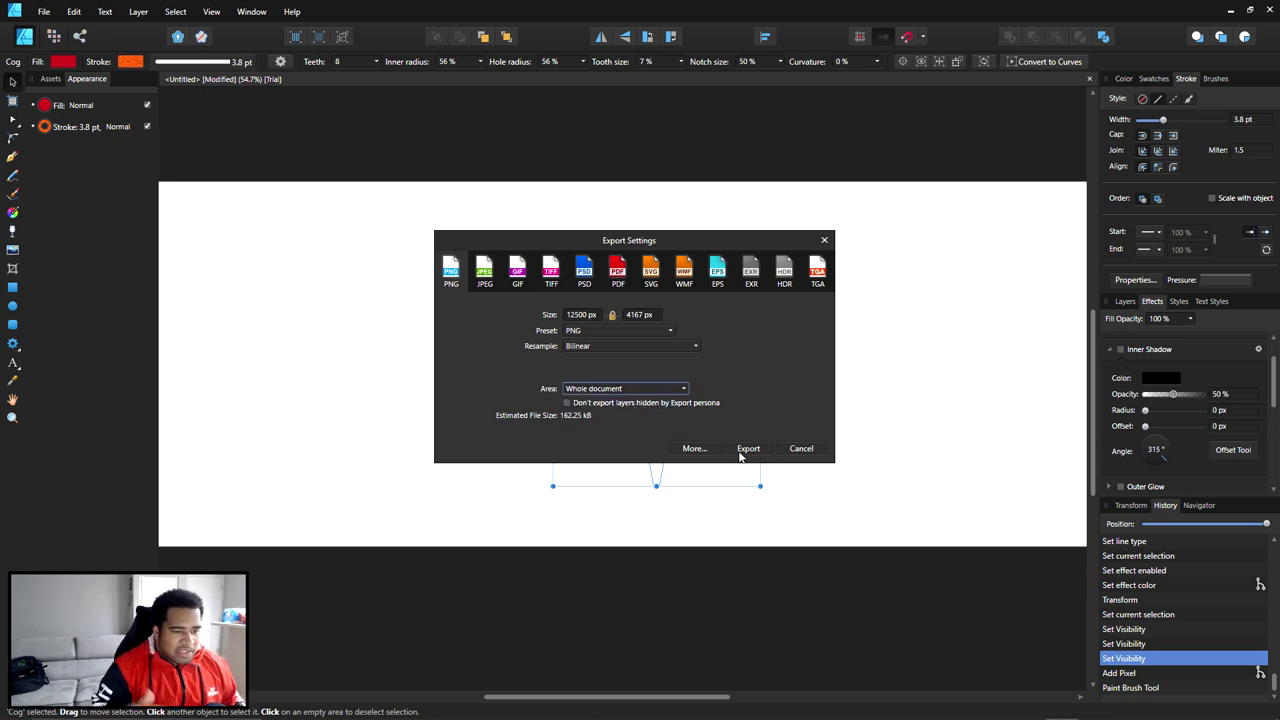
pyautogui.click(792, 451)
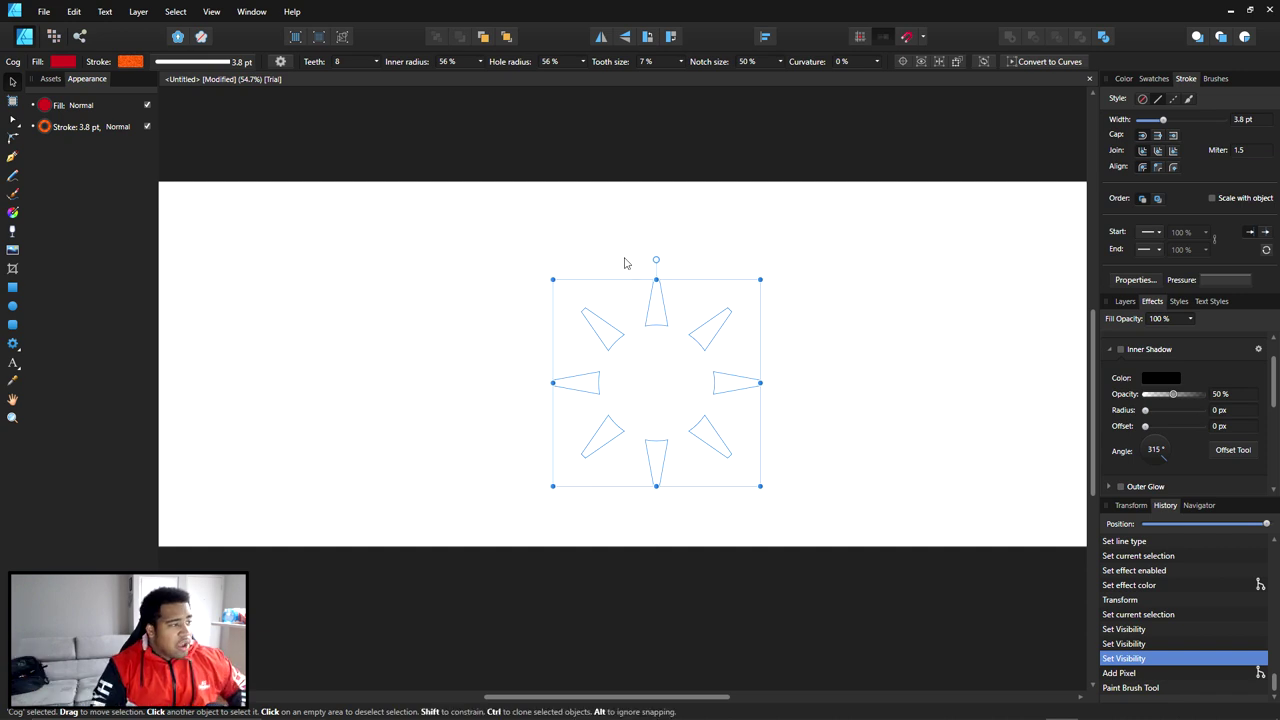
# Look through the available layer commands for the selected cog
pyautogui.click(140, 11)
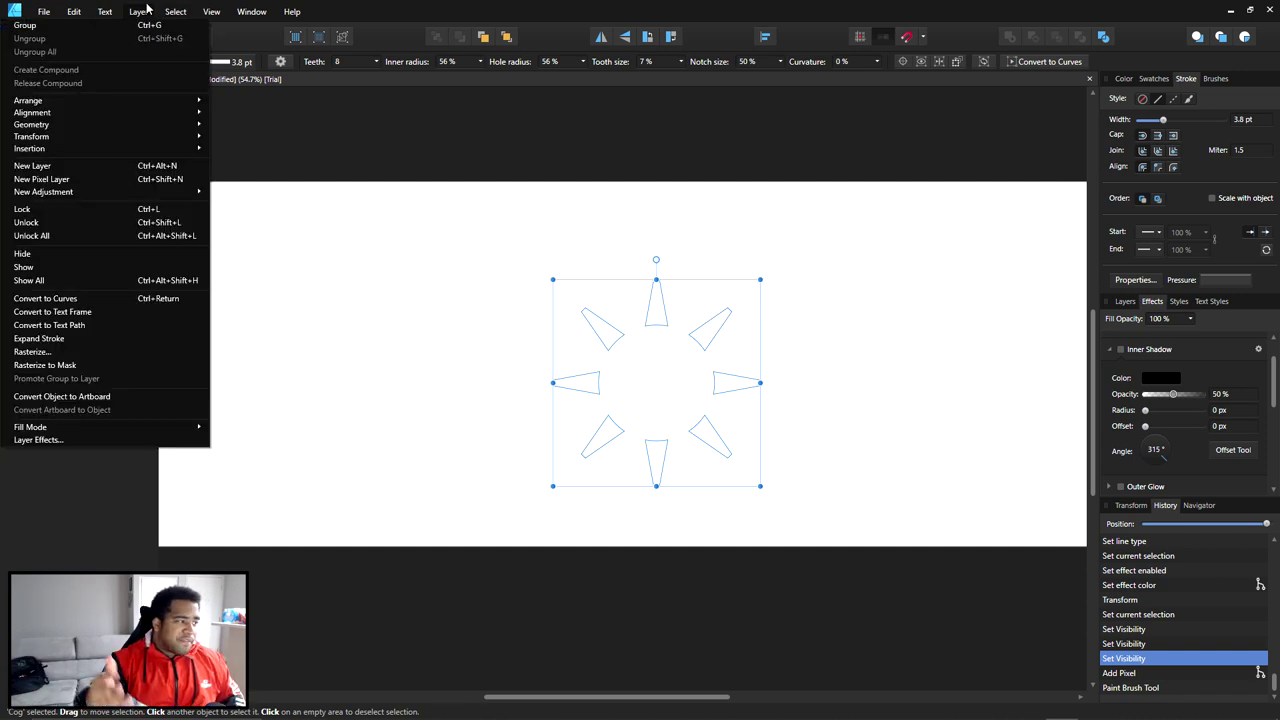